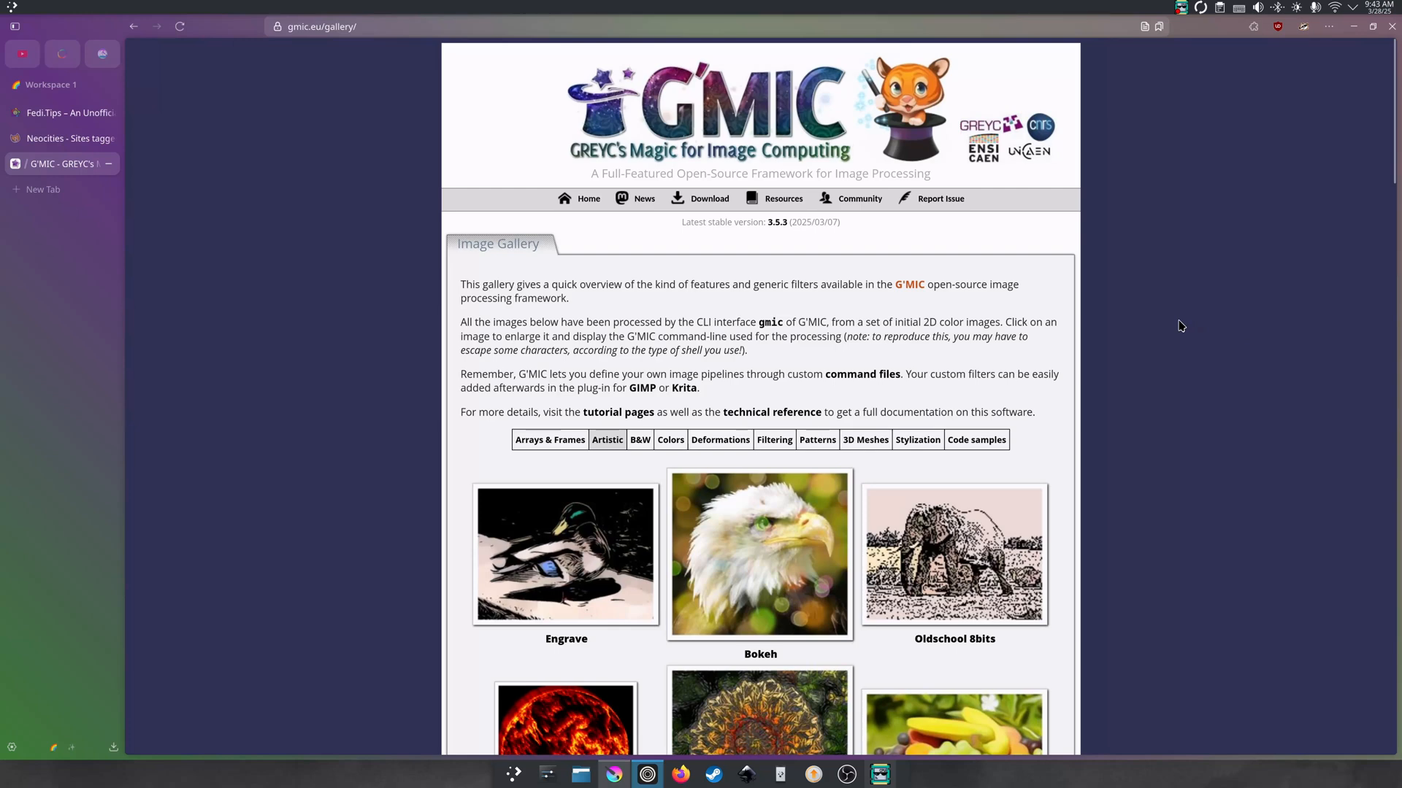
# - Look through the Artistic filter examples in the G'MIC image gallery, from Engrave down to polygonize
pyautogui.scroll(-3, 1099, 438)
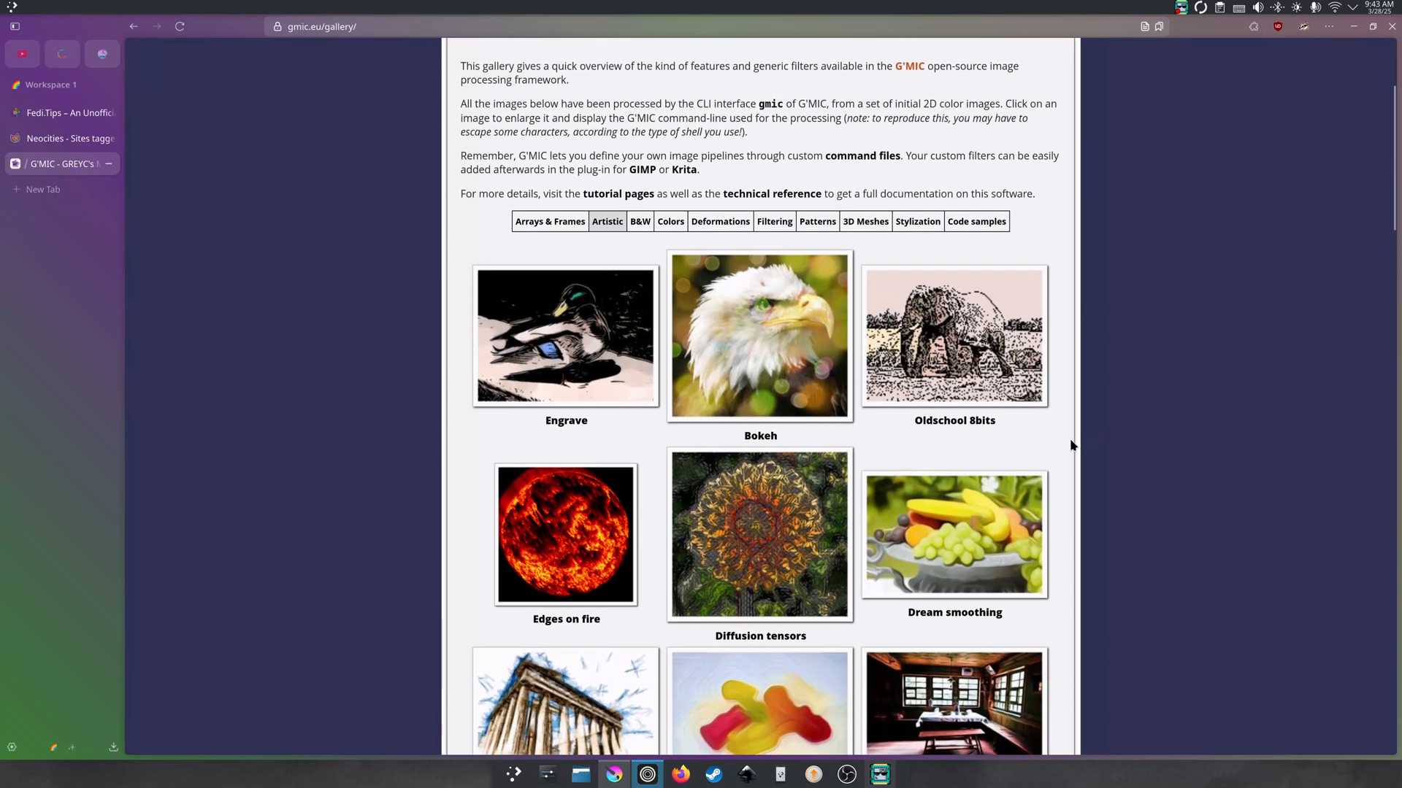
pyautogui.scroll(4, 1116, 438)
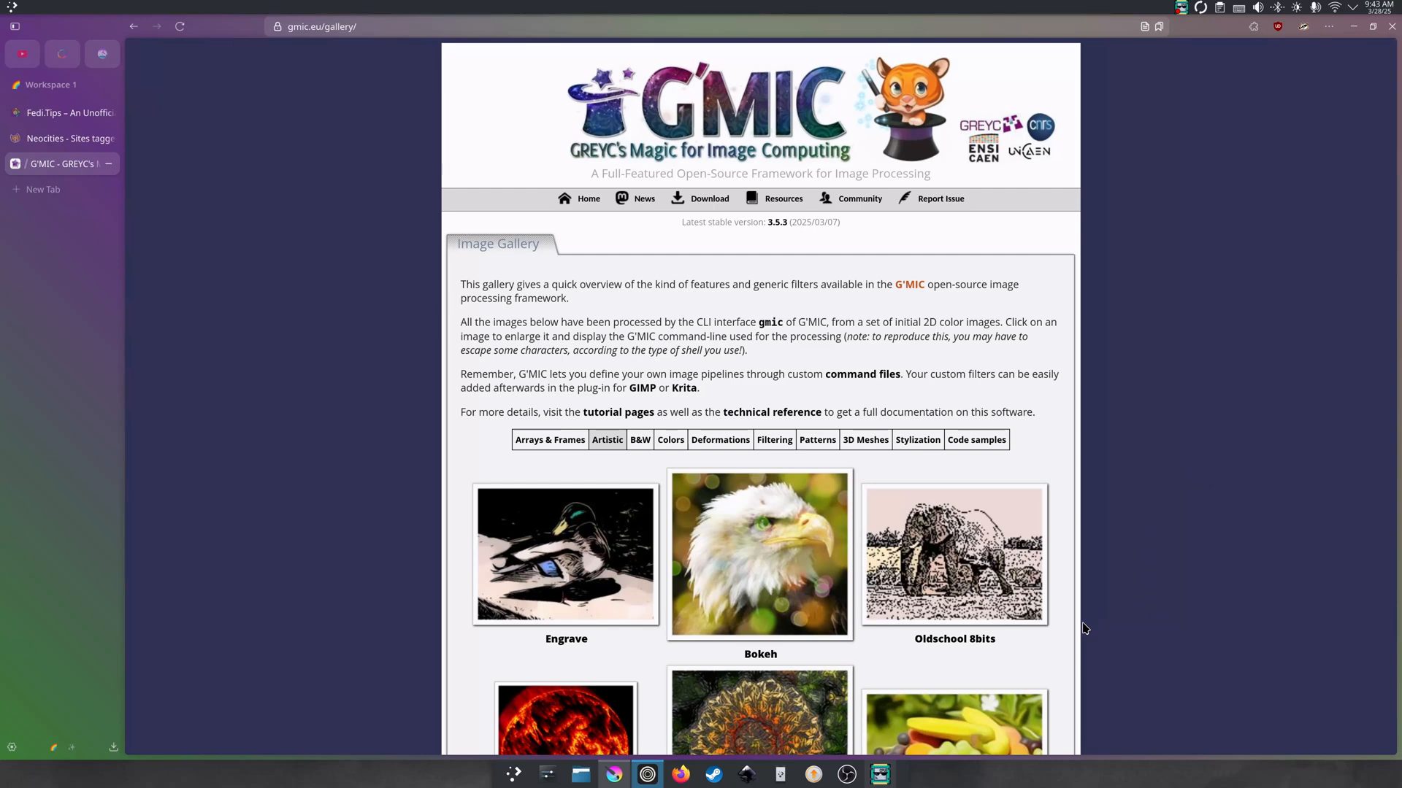
pyautogui.scroll(-3, 1085, 629)
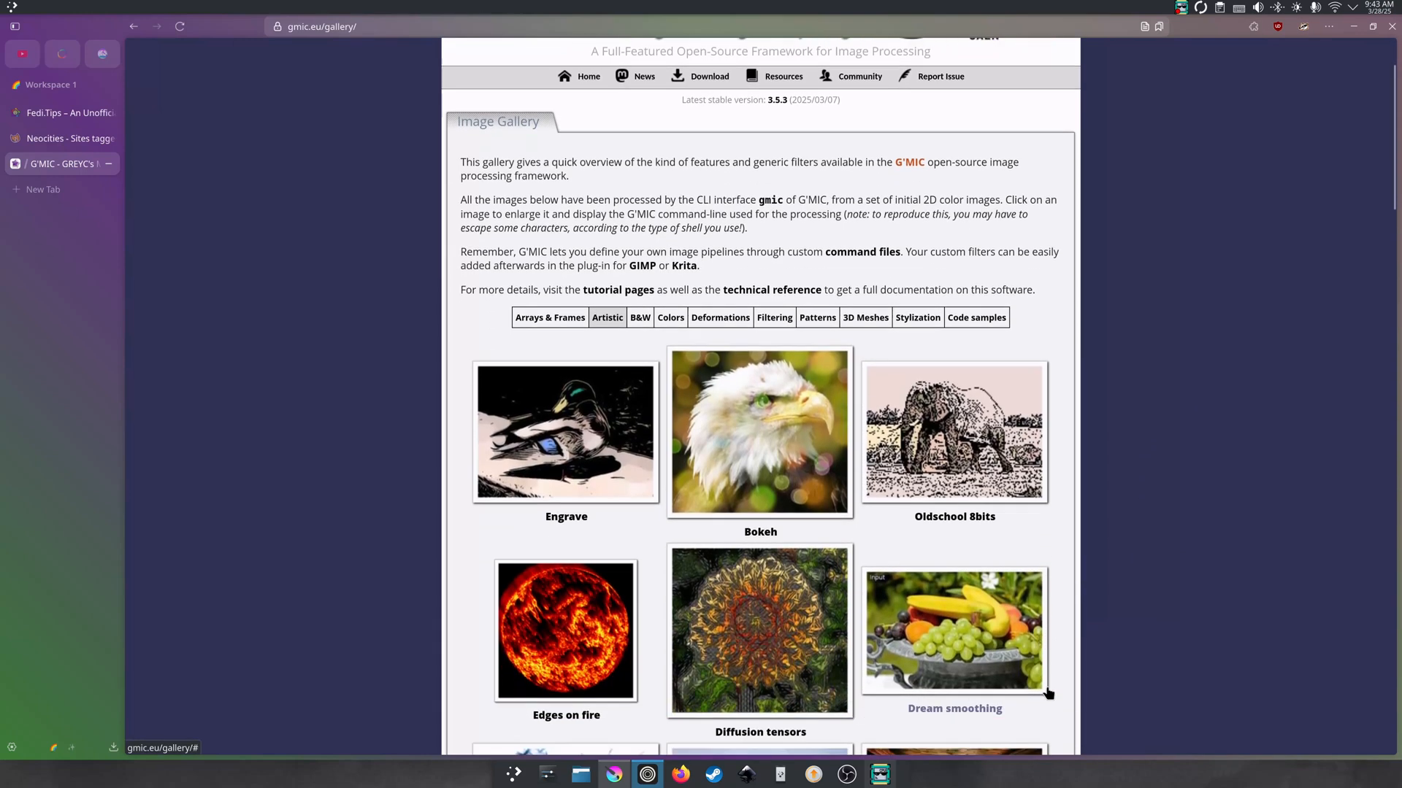
pyautogui.scroll(-4, 1085, 681)
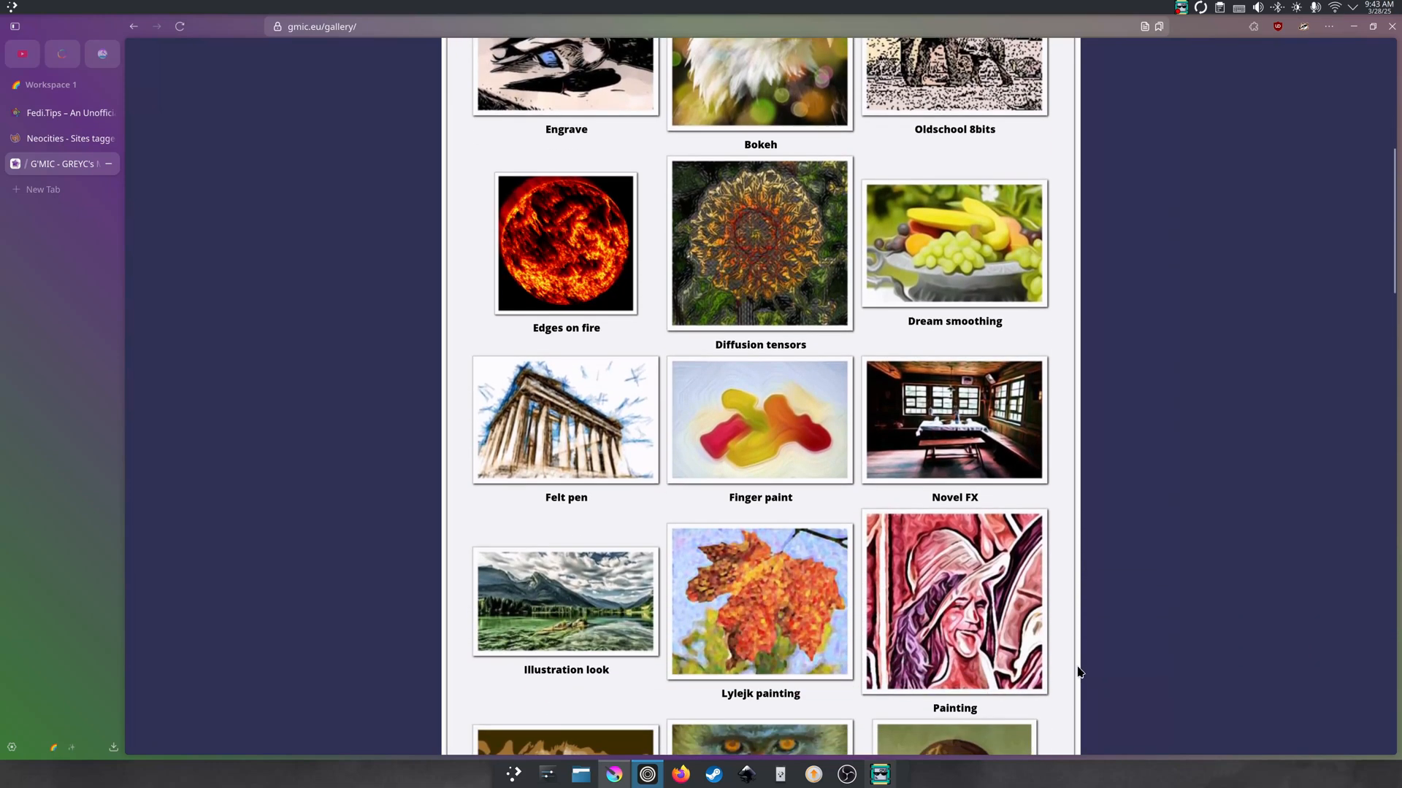
pyautogui.scroll(-2, 1078, 672)
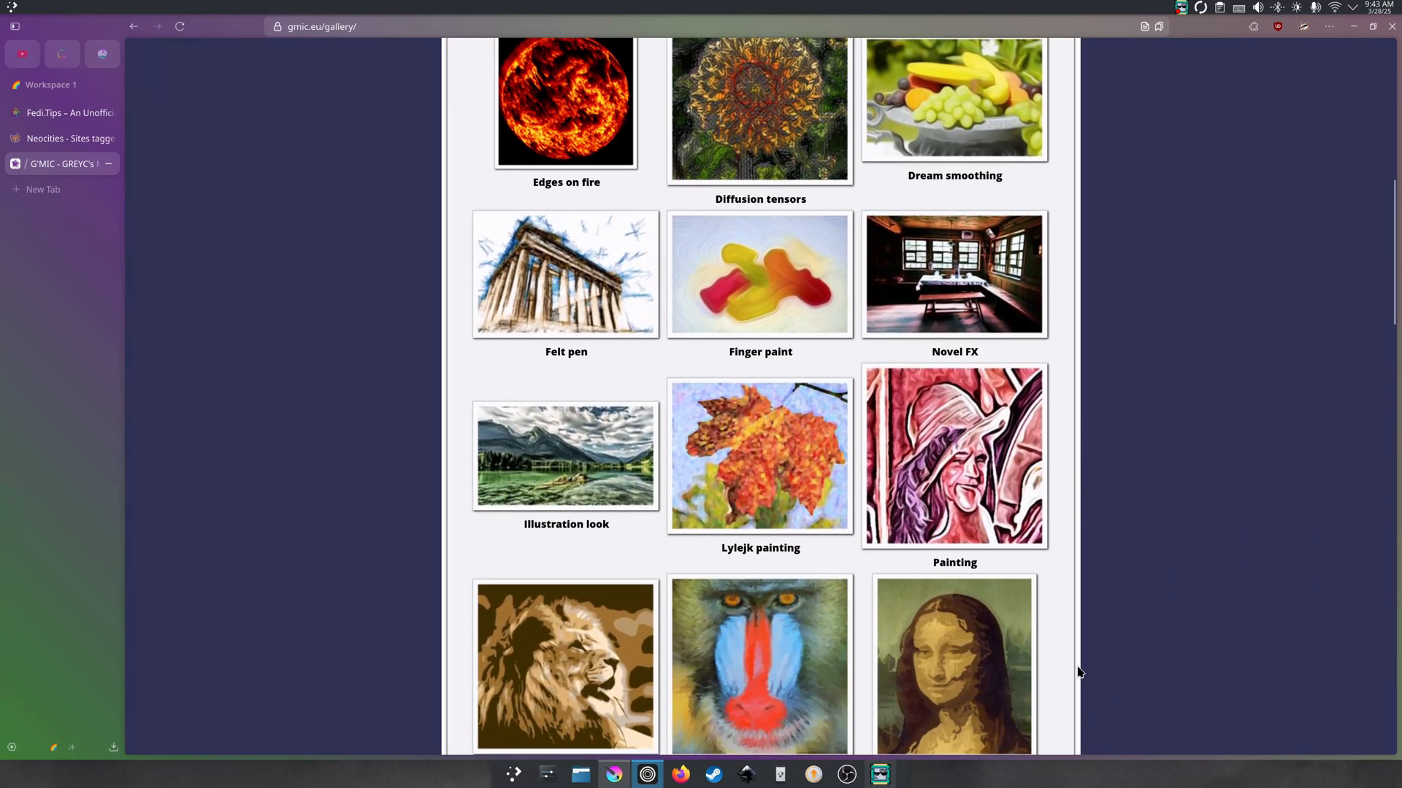
pyautogui.scroll(-3, 1079, 671)
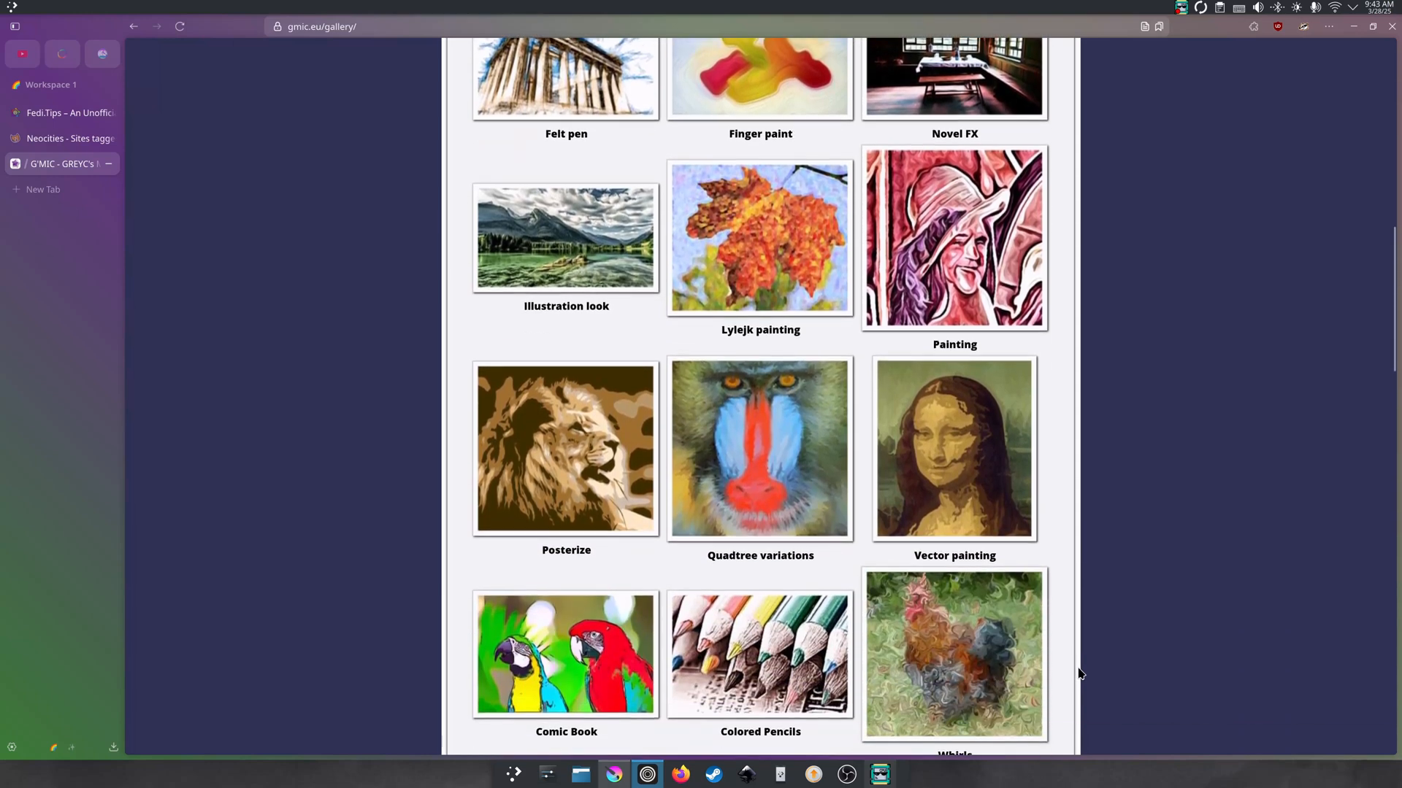
pyautogui.scroll(-1, 1080, 673)
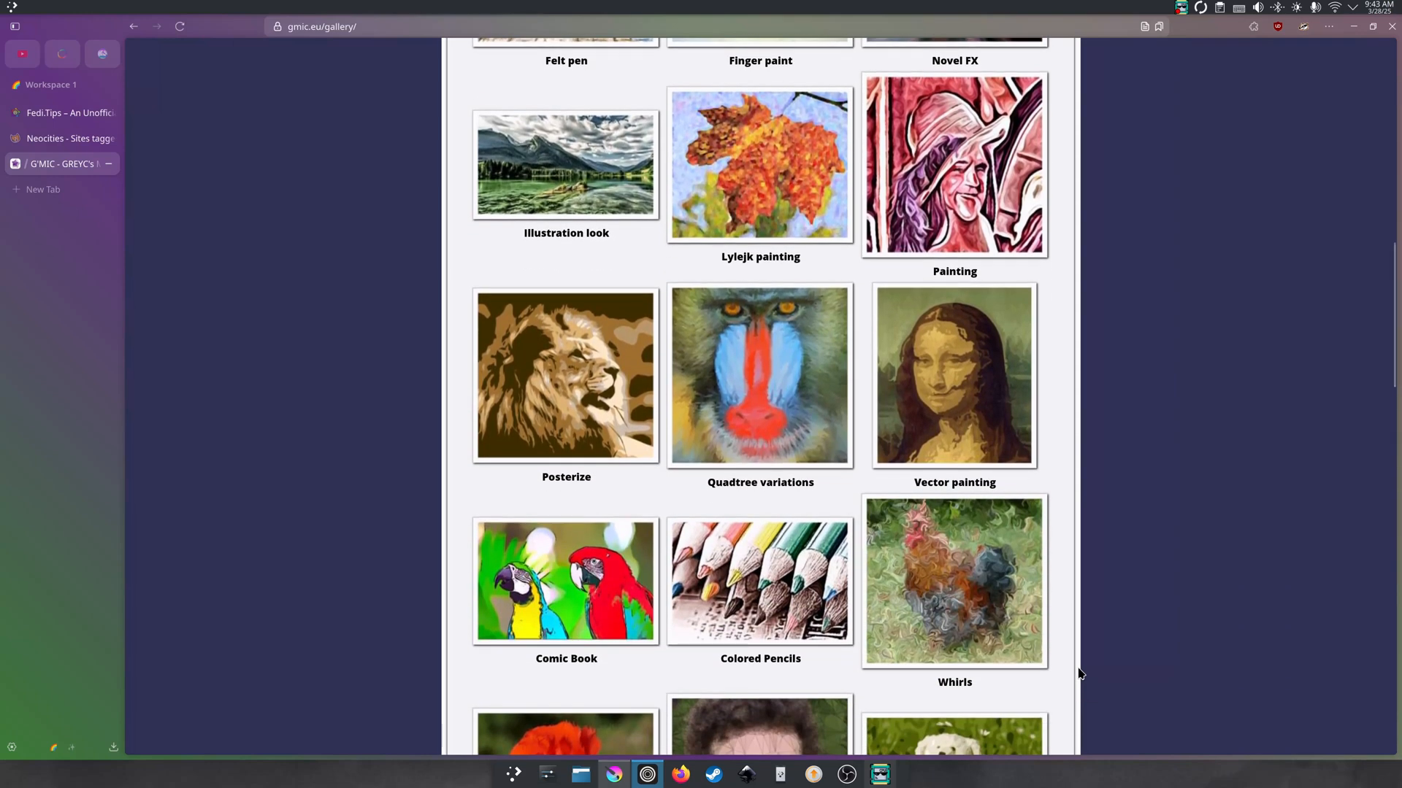
pyautogui.scroll(-1, 1079, 673)
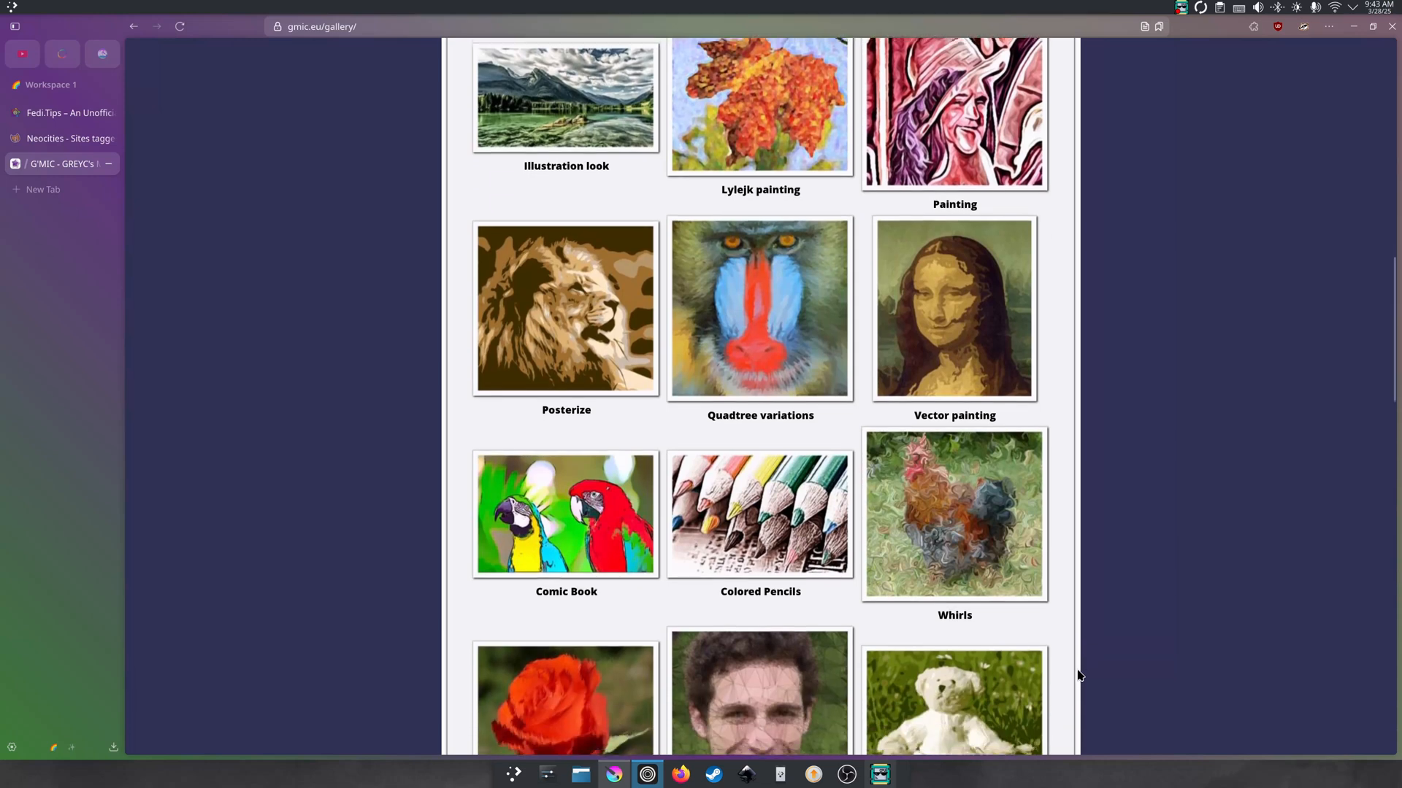
pyautogui.scroll(-1, 1084, 668)
pyautogui.scroll(-4, 1088, 667)
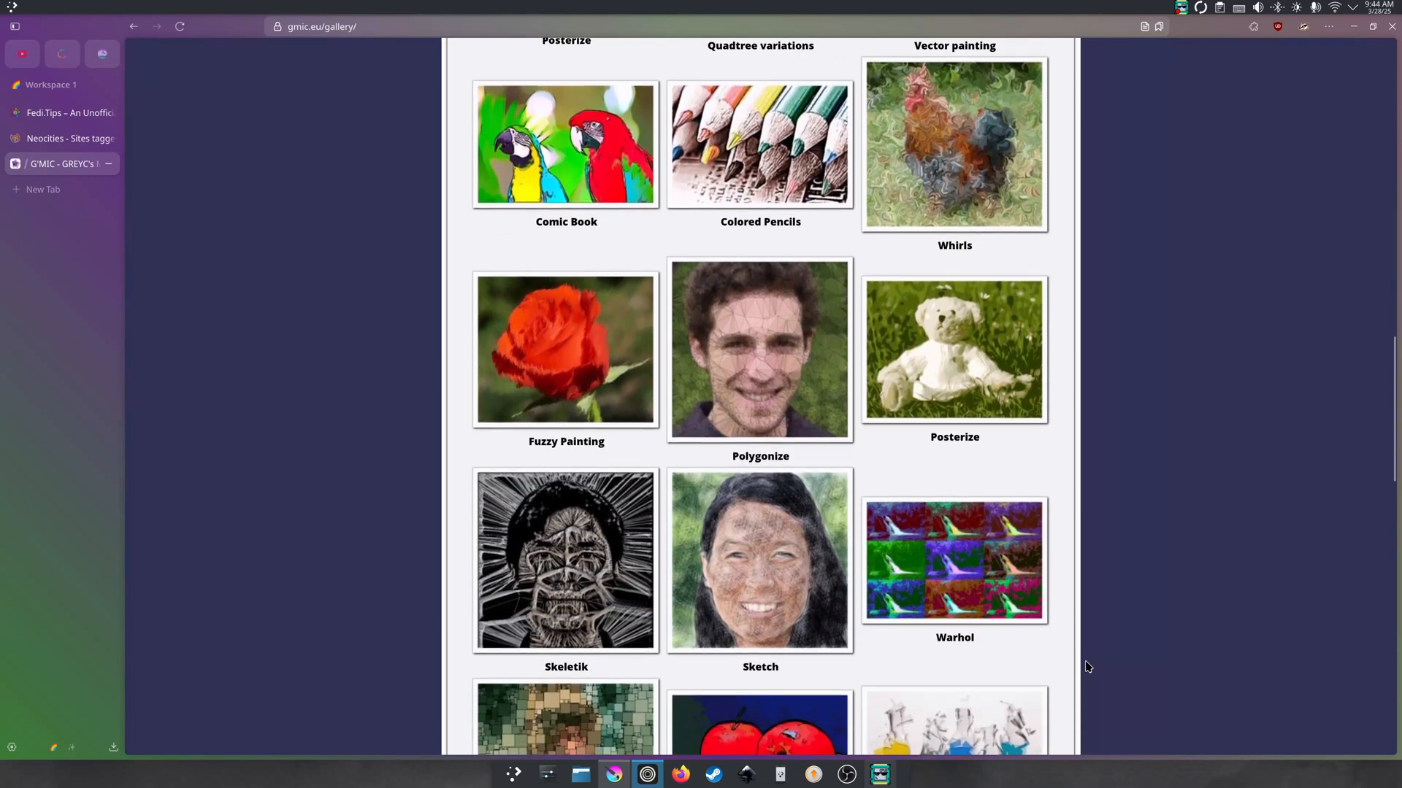
pyautogui.scroll(-3, 1088, 666)
pyautogui.scroll(-2, 1088, 667)
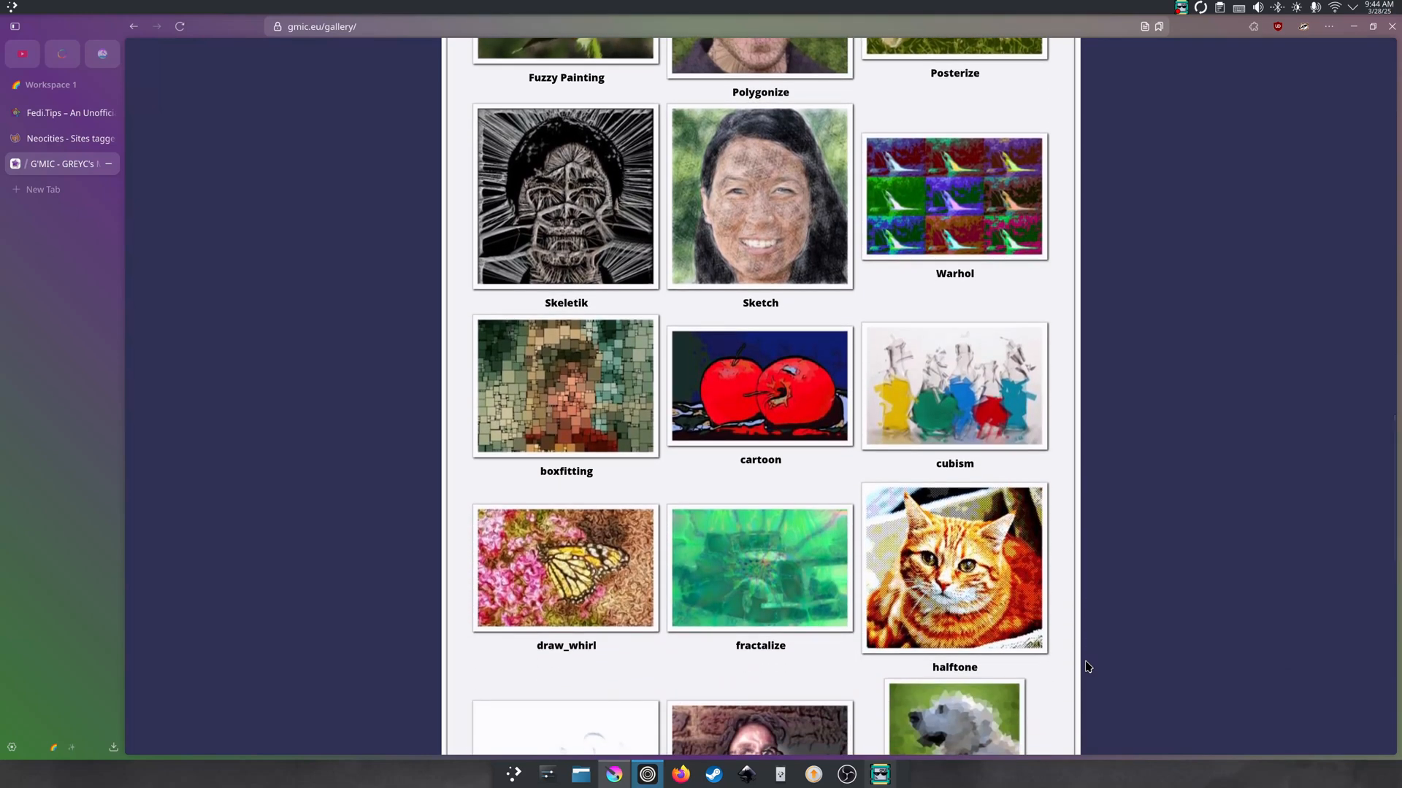
pyautogui.scroll(-4, 1088, 667)
pyautogui.scroll(-2, 1087, 666)
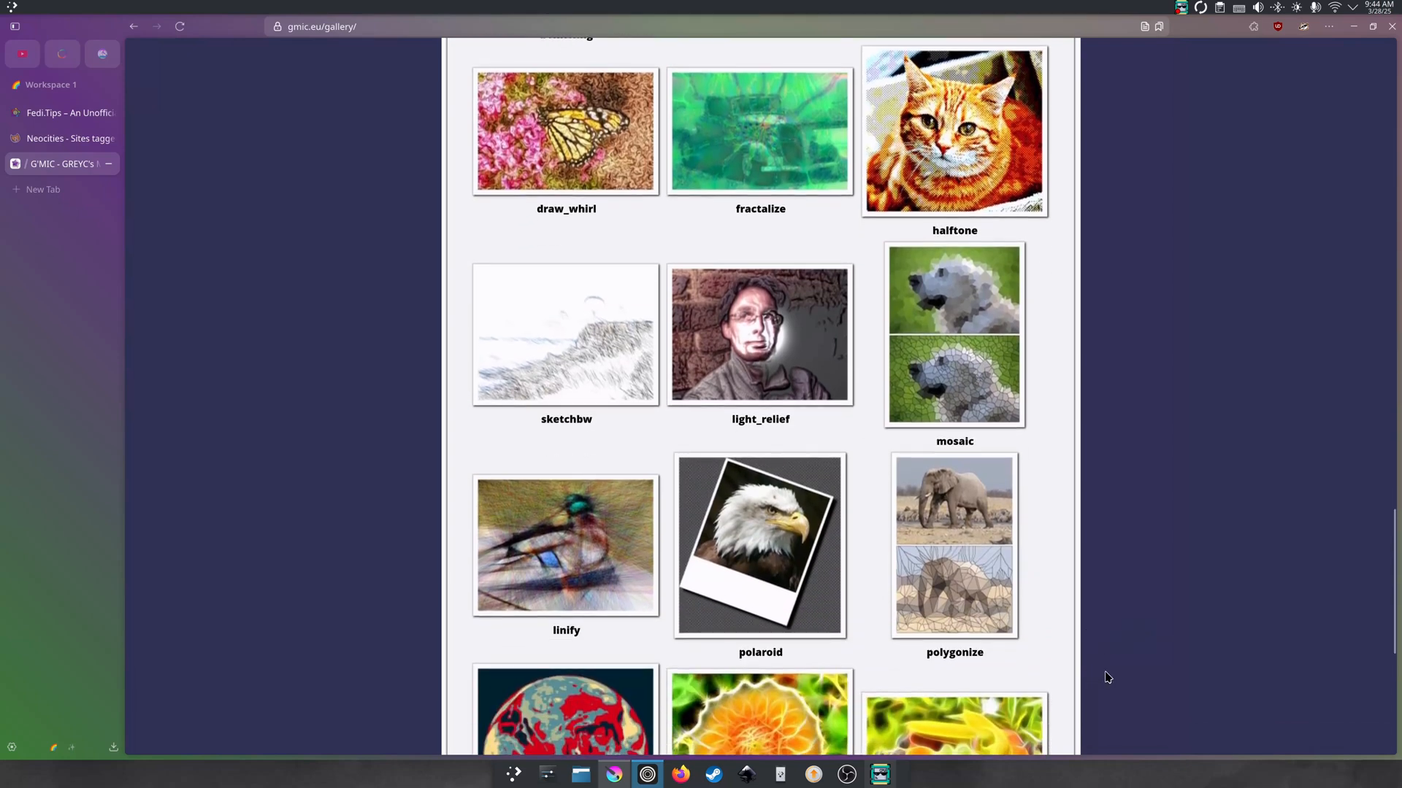
# - Switch to Krita, open the G'MIC-Qt filter dialog for the Copy of Face Merged layer and collapse the Faves category
pyautogui.moveTo(619, 779)
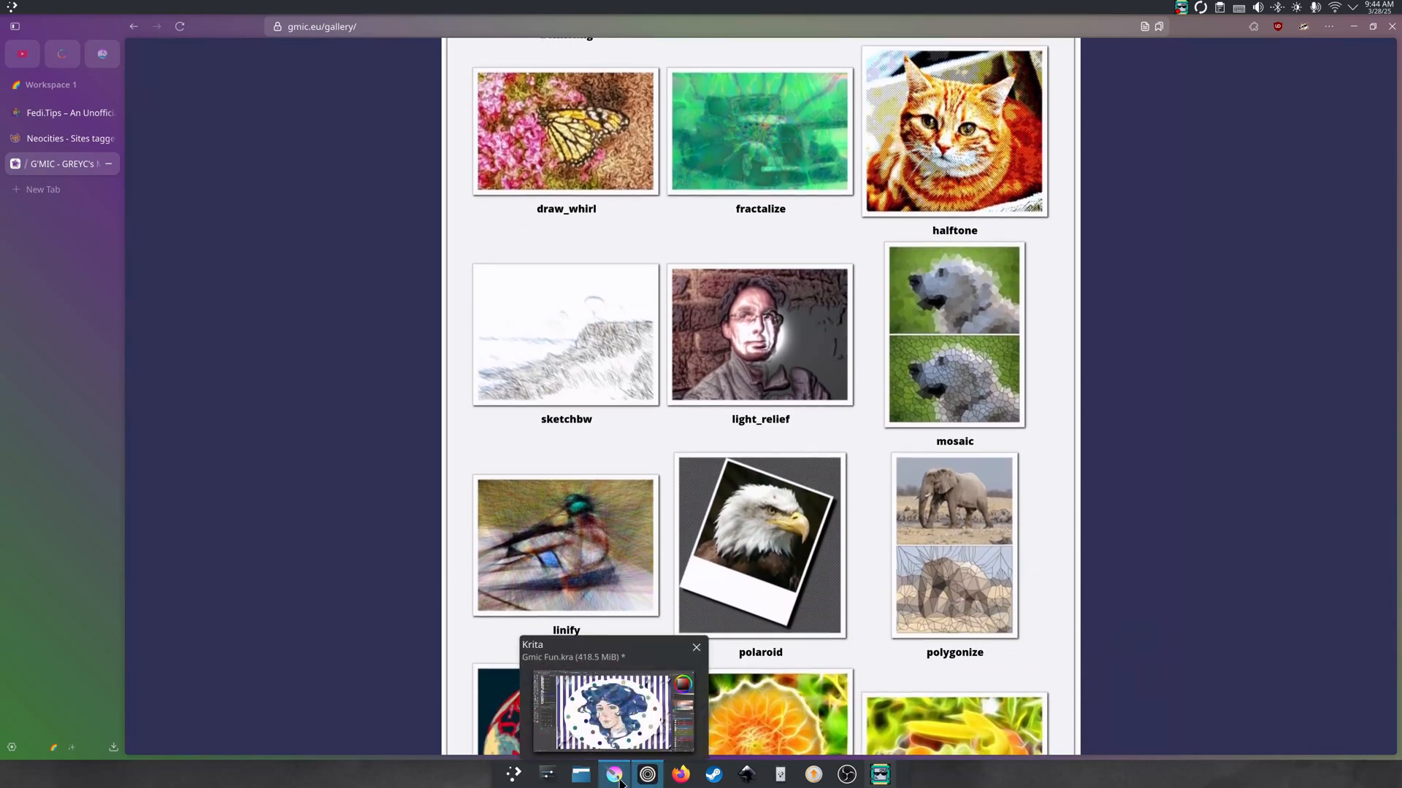
pyautogui.click(616, 776)
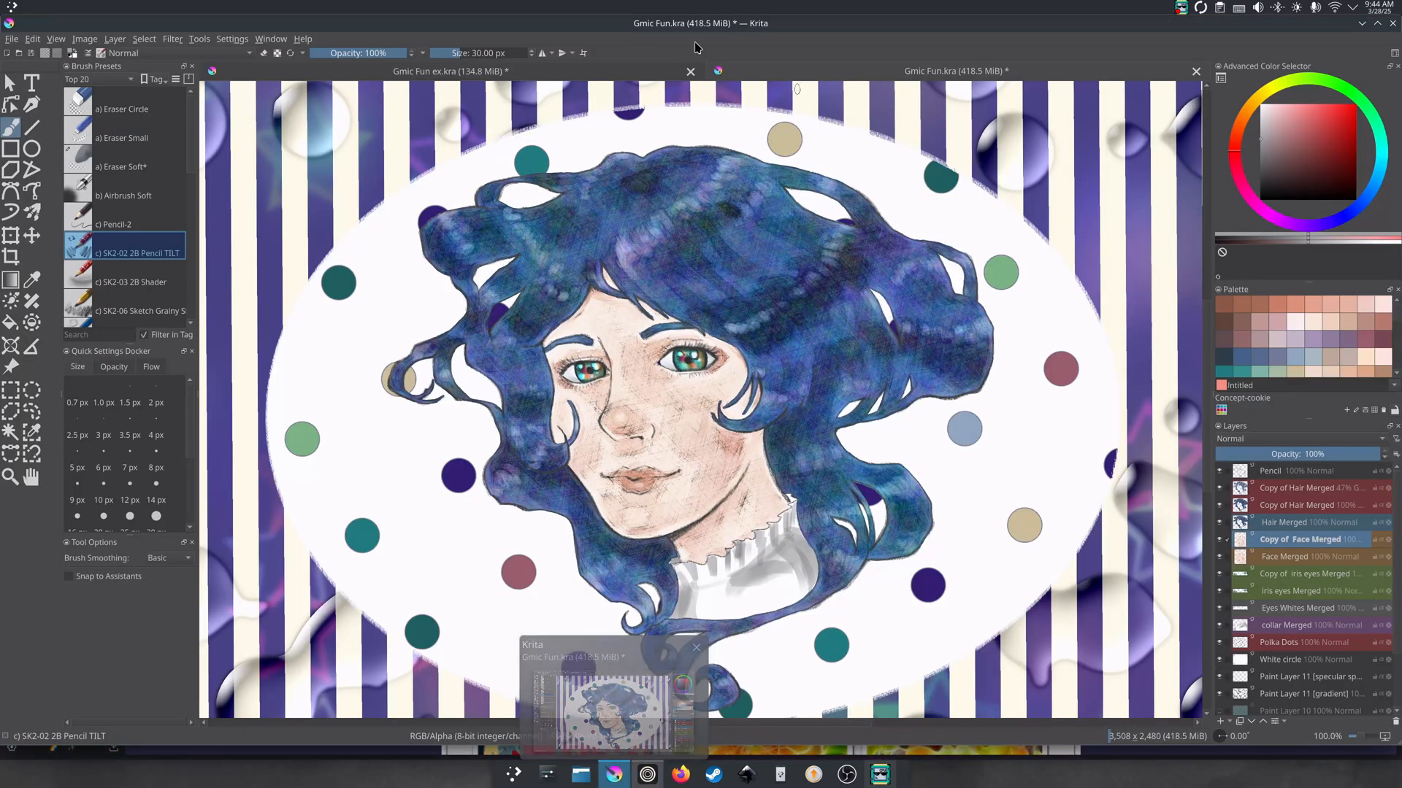
pyautogui.click(170, 40)
pyautogui.click(251, 214)
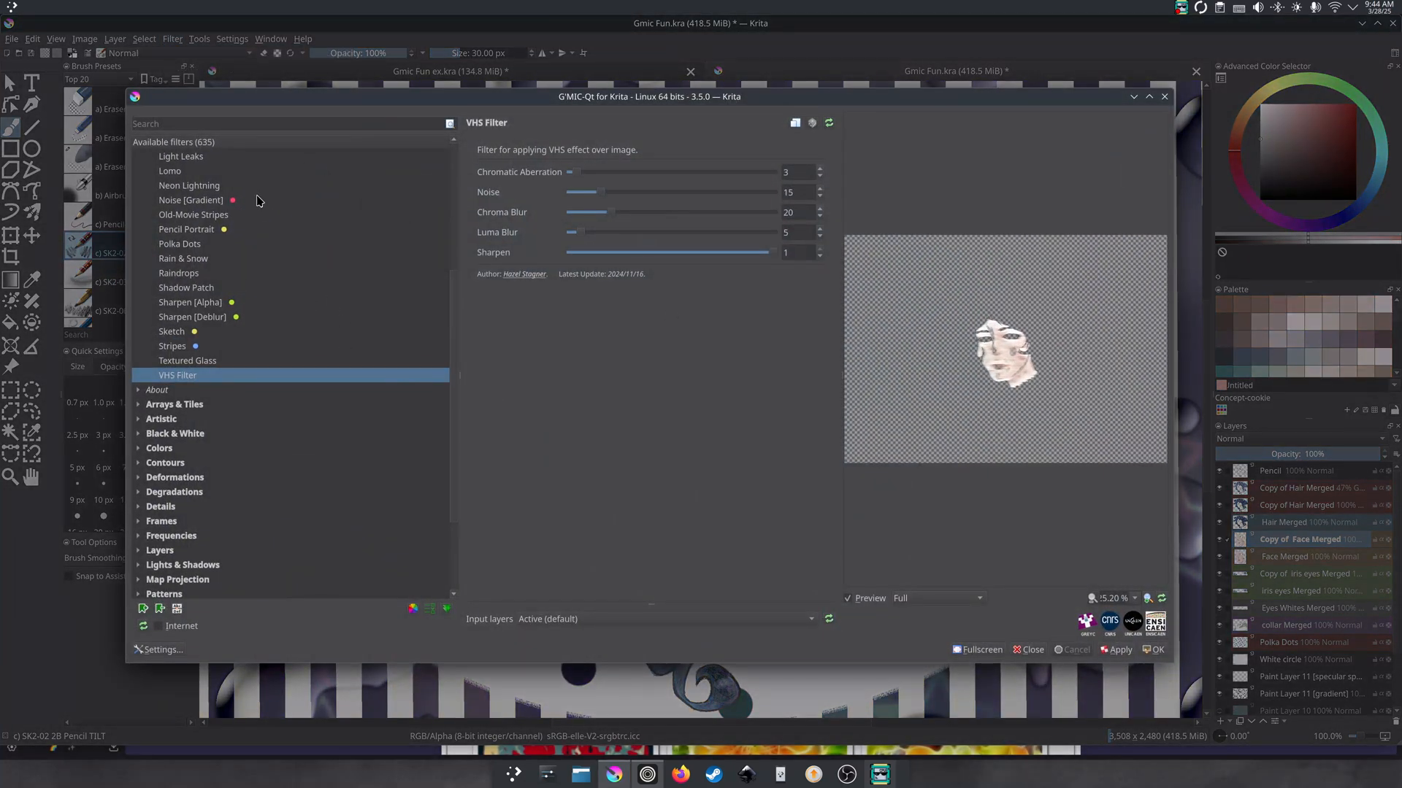
pyautogui.scroll(2, 252, 252)
pyautogui.scroll(3, 456, 270)
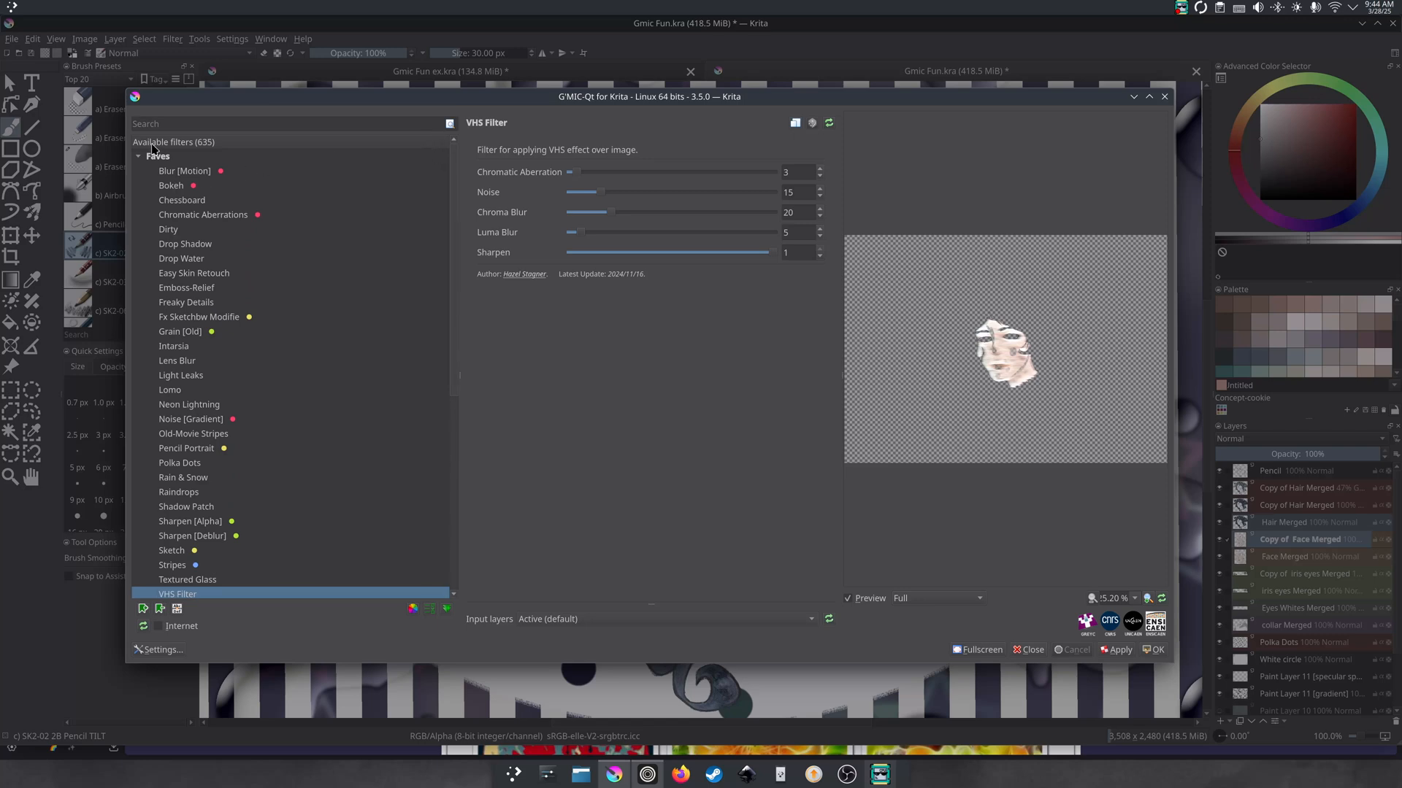
pyautogui.click(139, 156)
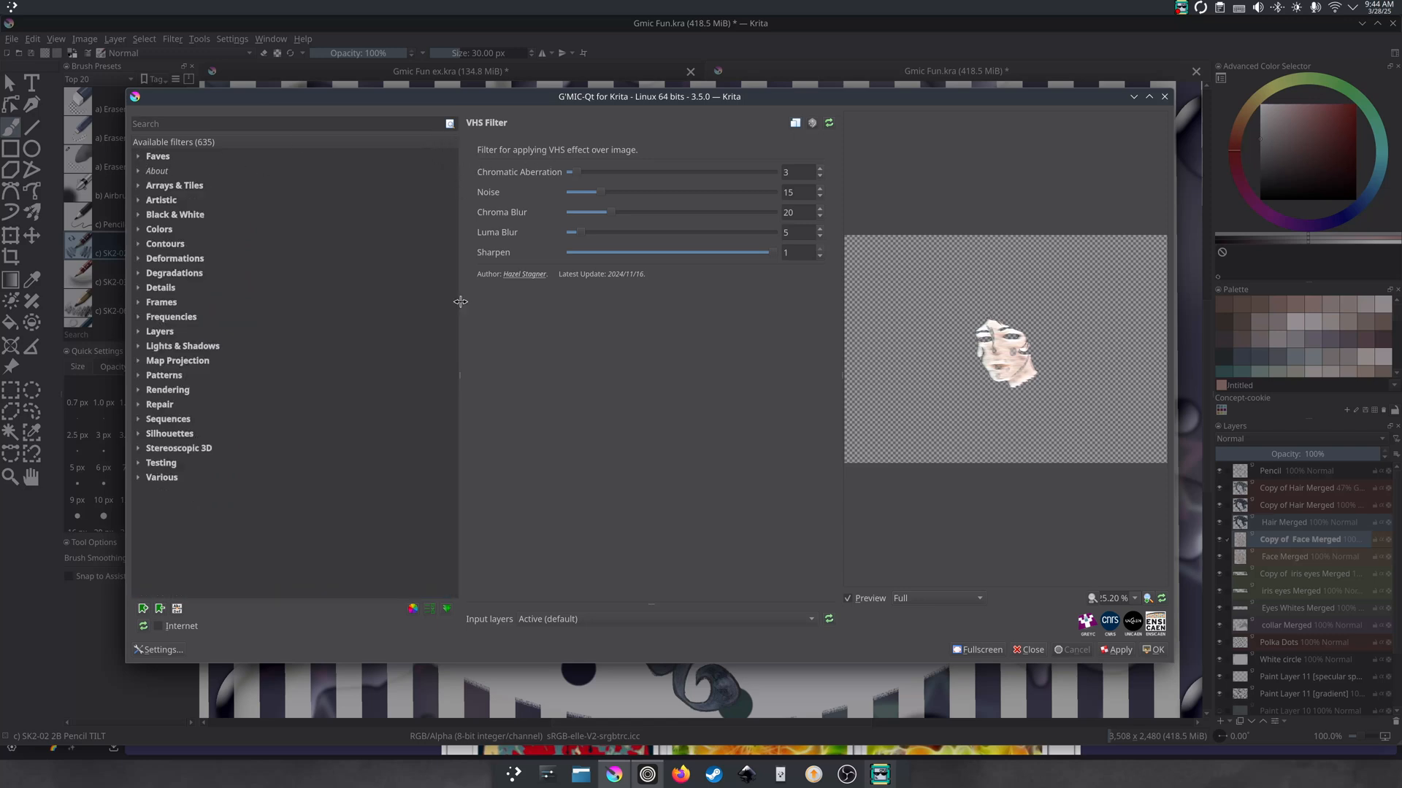
# - Browse the fully expanded list of G'MIC filter categories, collapse it again and close the dialog without applying a filter
pyautogui.click(447, 609)
pyautogui.scroll(-3, 354, 342)
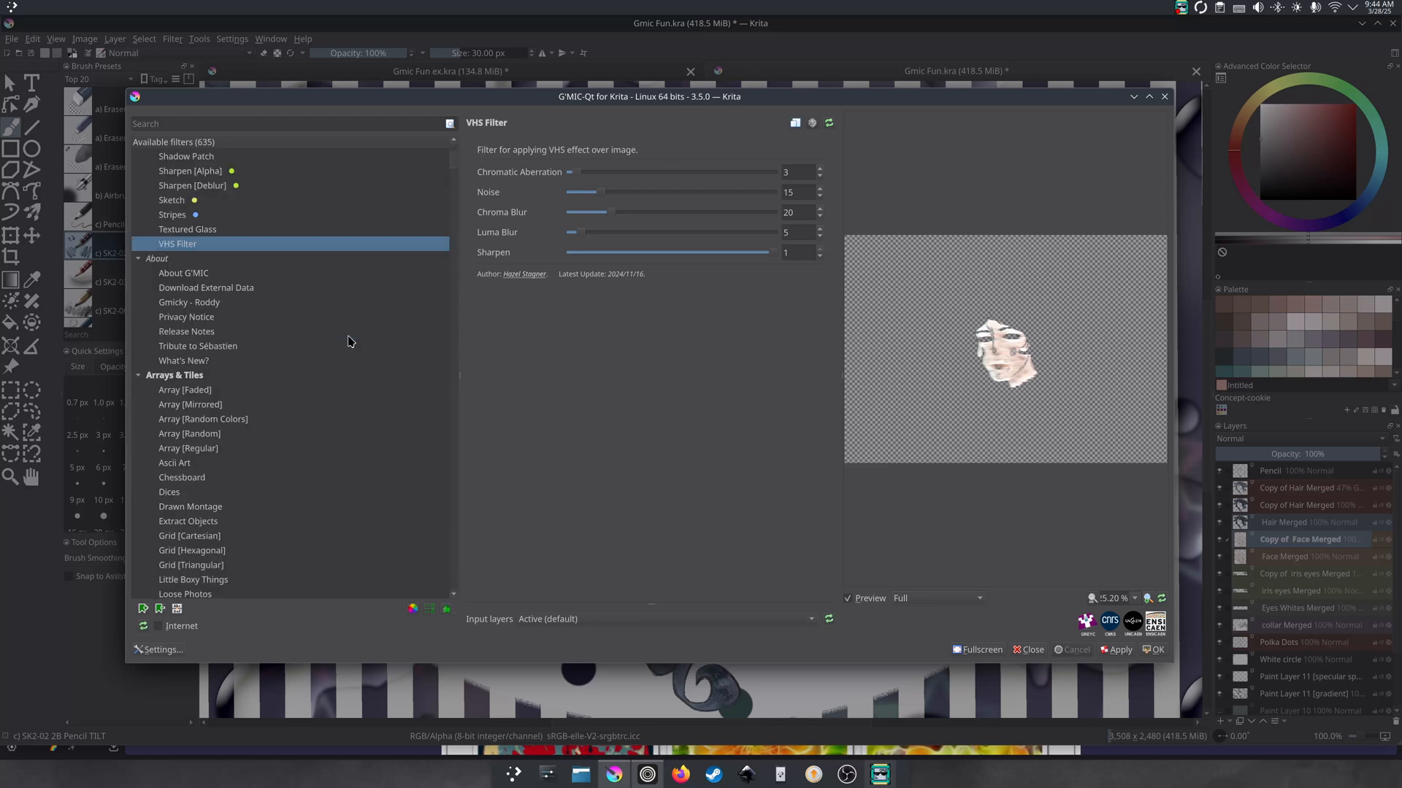
pyautogui.moveTo(451, 170)
pyautogui.mouseDown()
pyautogui.moveTo(469, 217)
pyautogui.moveTo(484, 564)
pyautogui.mouseUp()
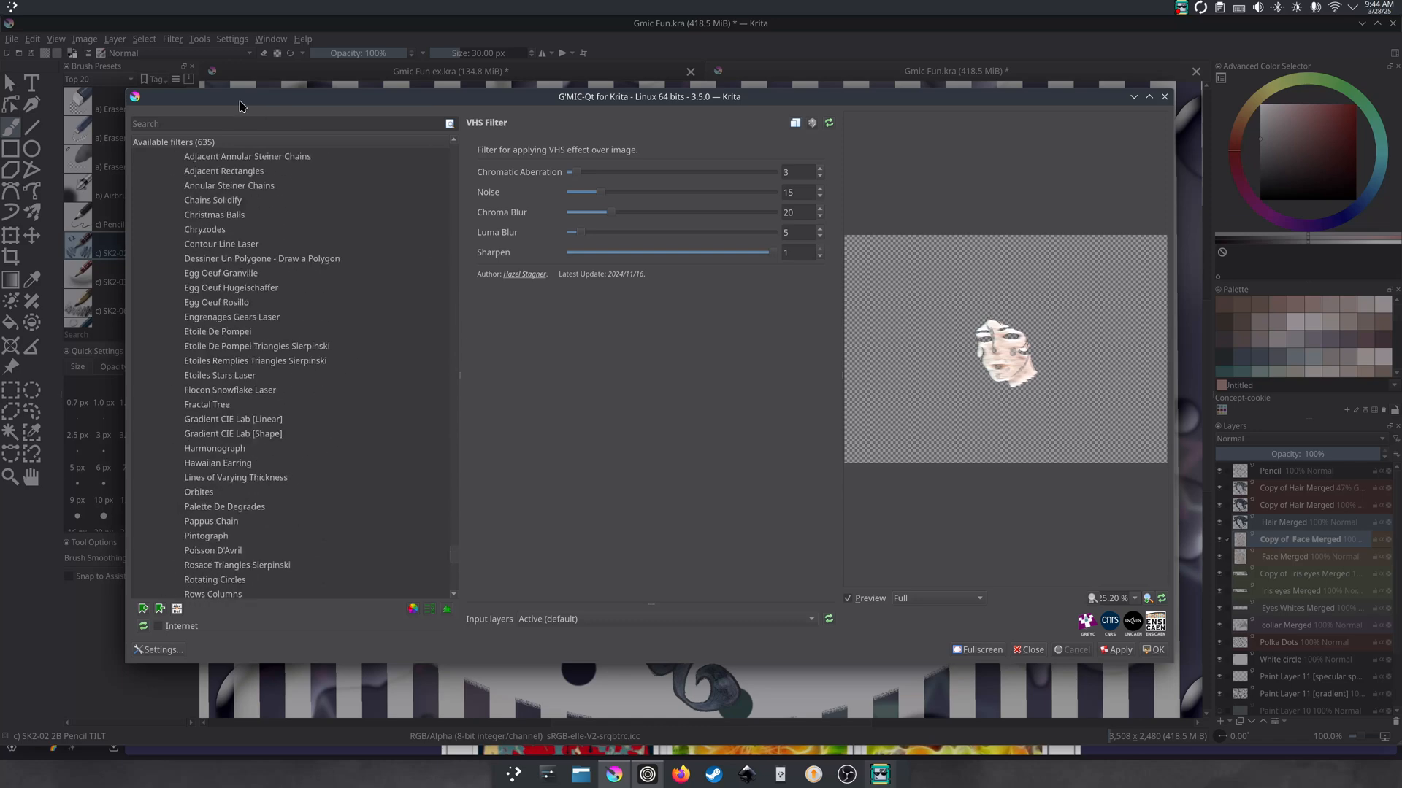
pyautogui.click(453, 546)
pyautogui.scroll(15, 449, 474)
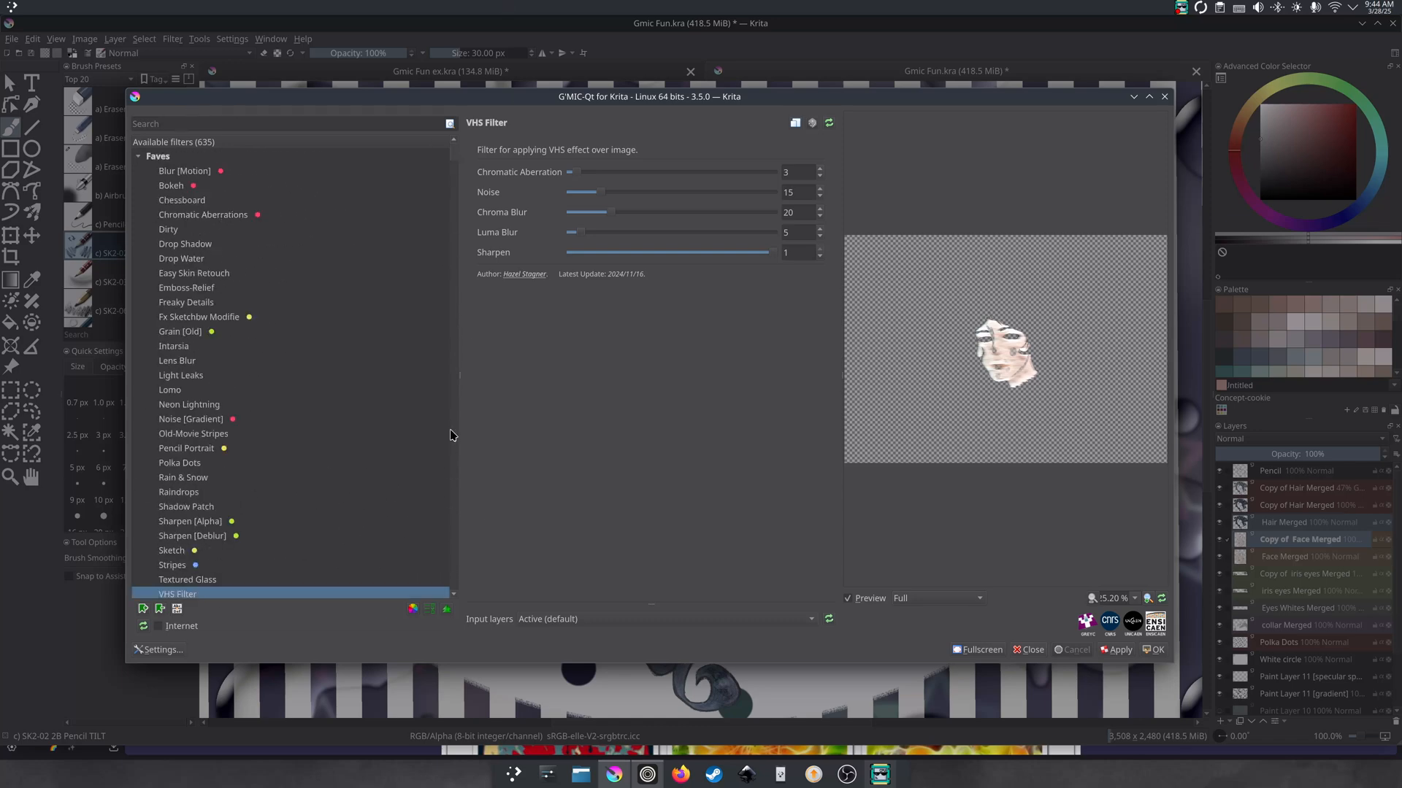
pyautogui.click(140, 158)
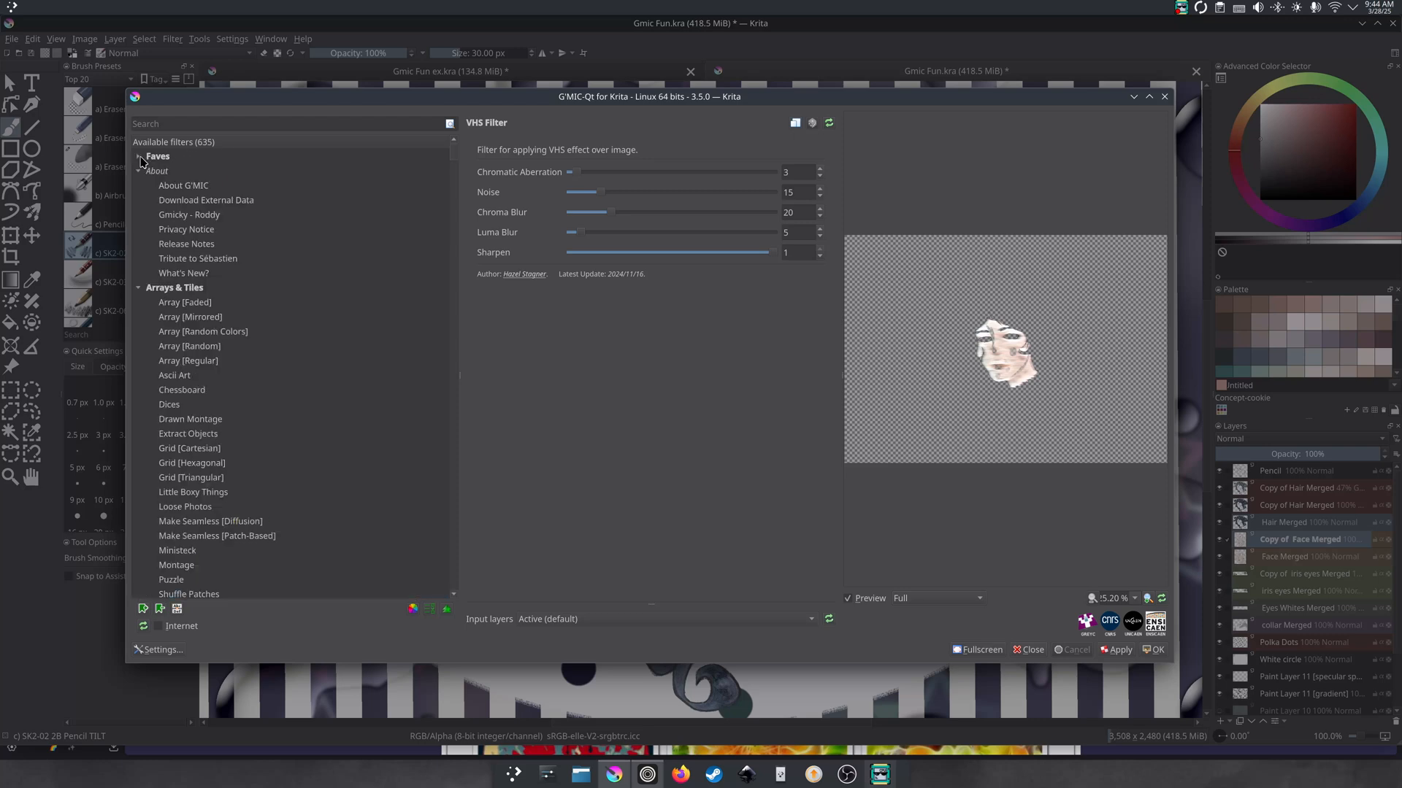
pyautogui.click(450, 611)
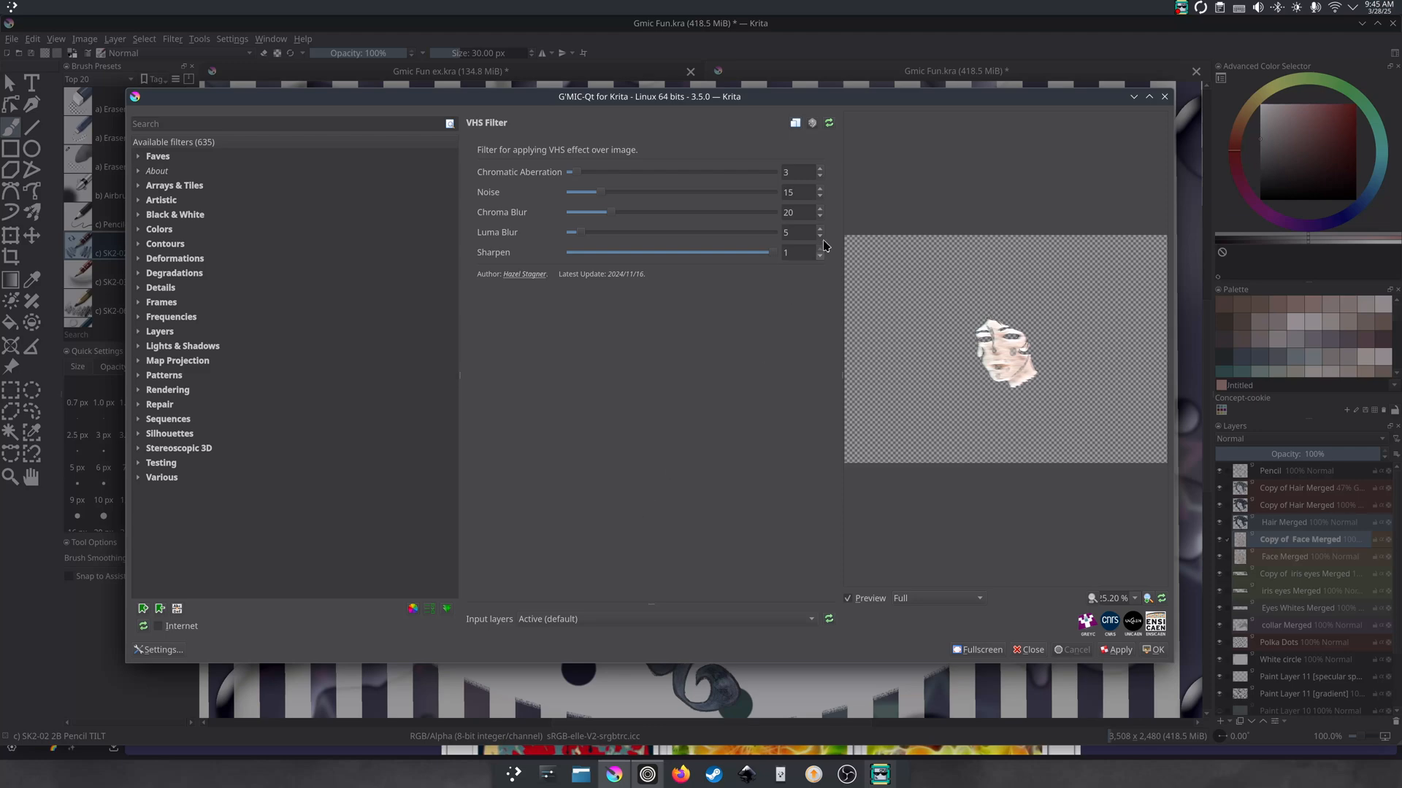
pyautogui.click(1164, 98)
# - Examine the filtered portrait and its striped background at several zoom levels, finishing with the whole image at 50%
pyautogui.scroll(-2, 967, 554)
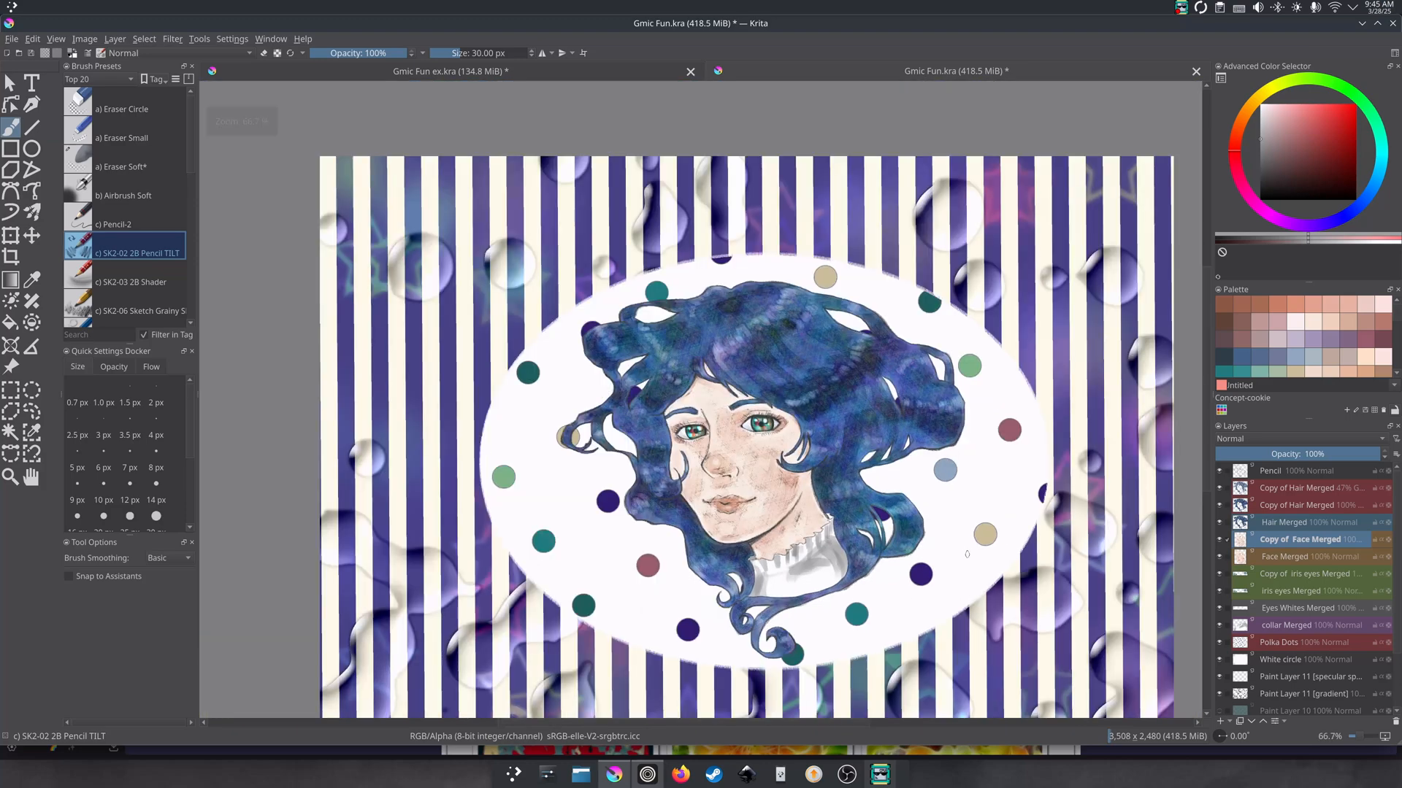
pyautogui.scroll(3, 854, 525)
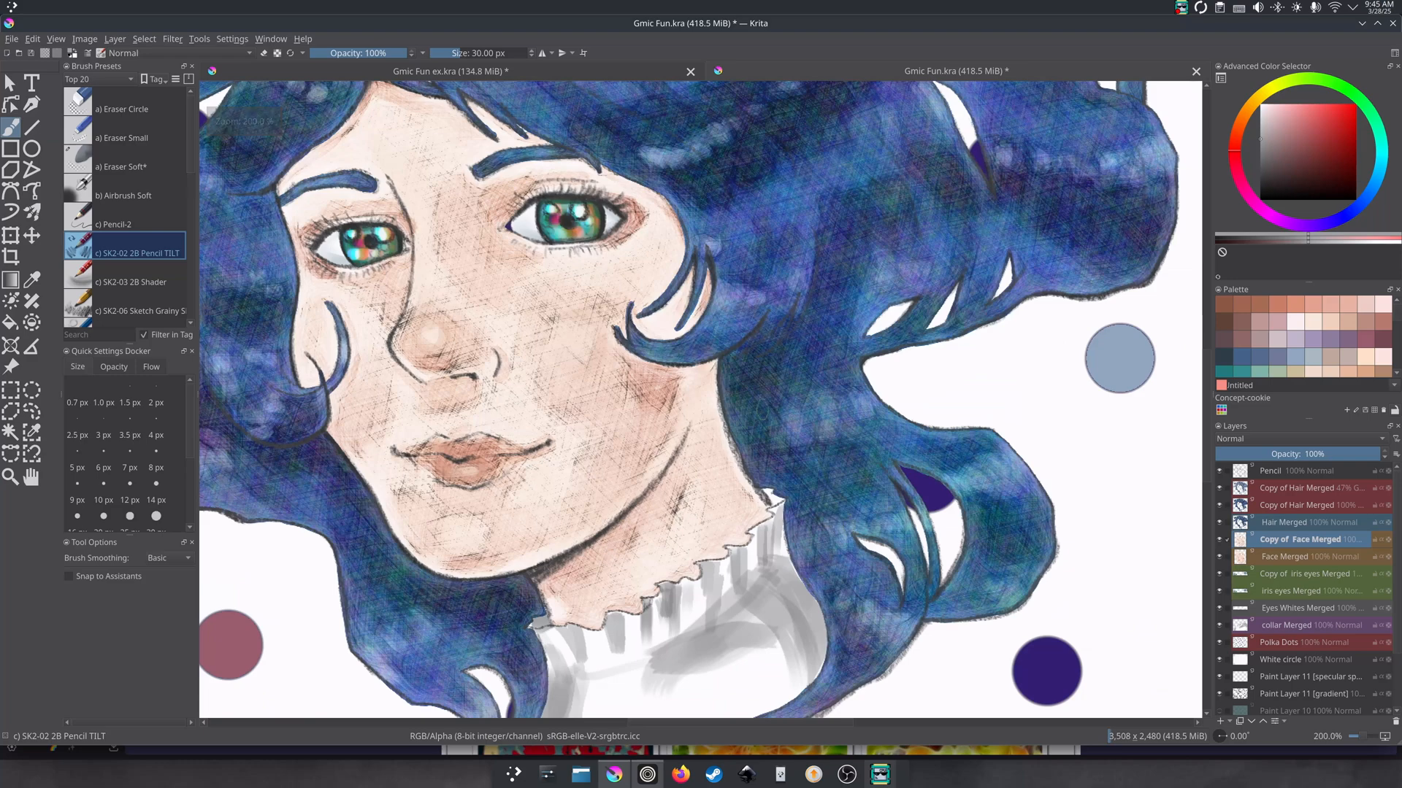
pyautogui.click(617, 723)
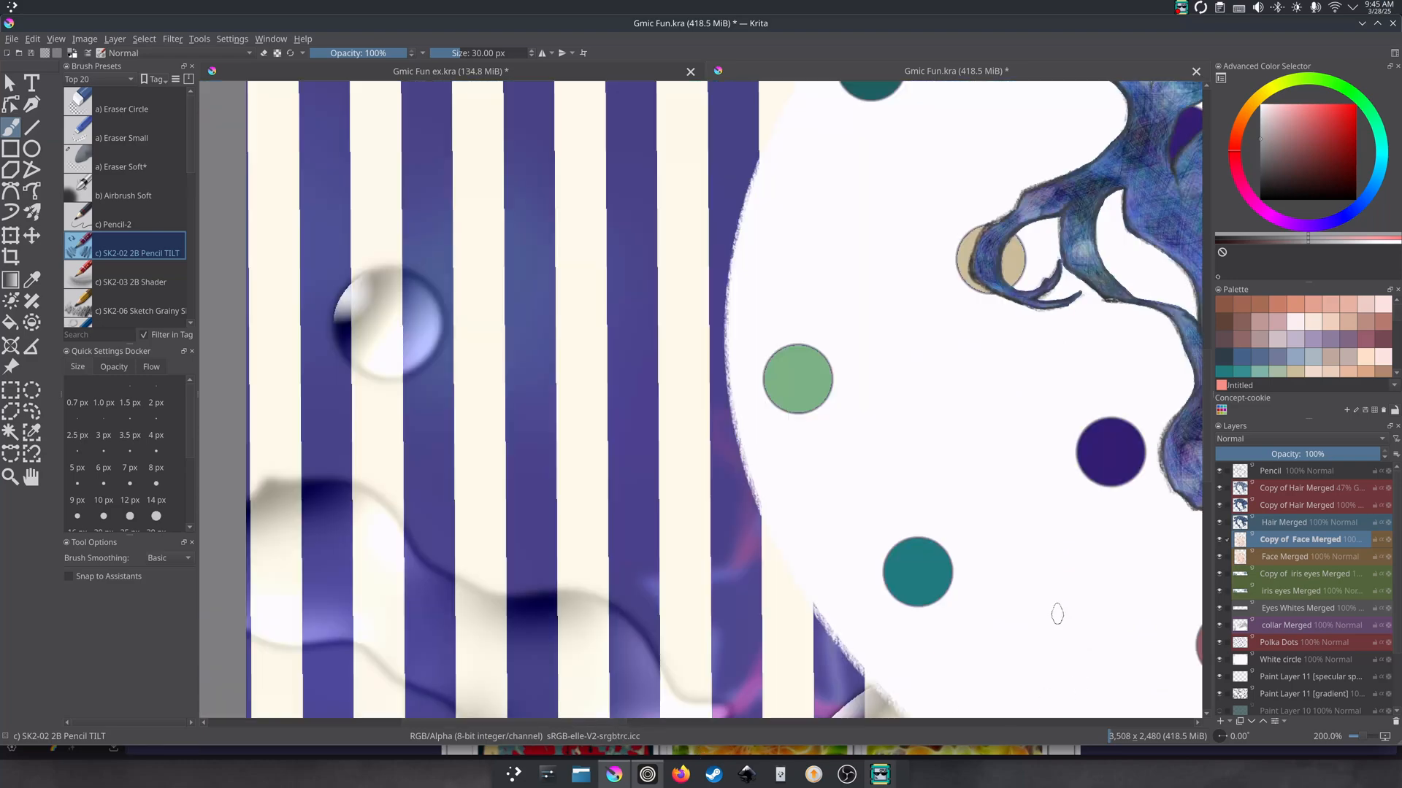
pyautogui.click(880, 723)
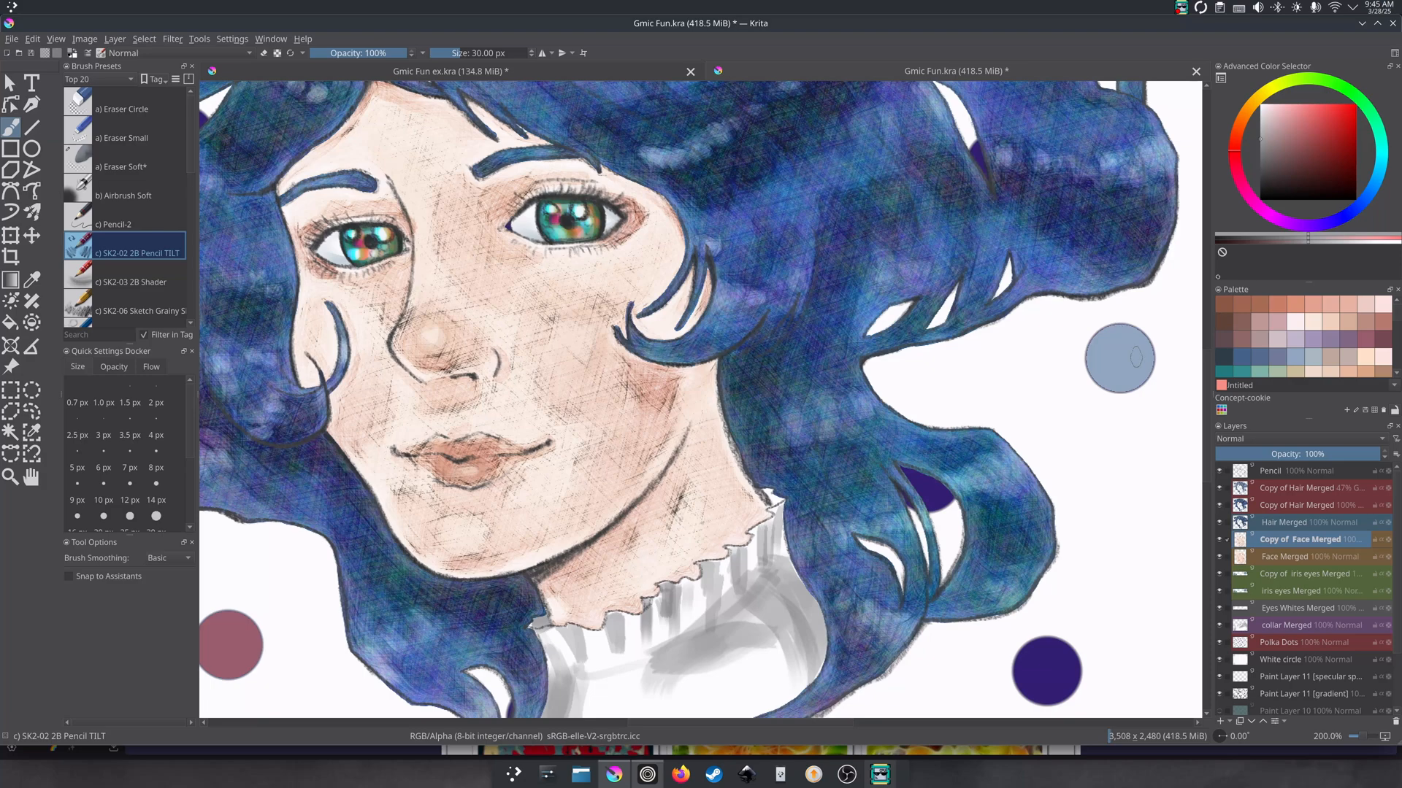
pyautogui.scroll(-2, 953, 346)
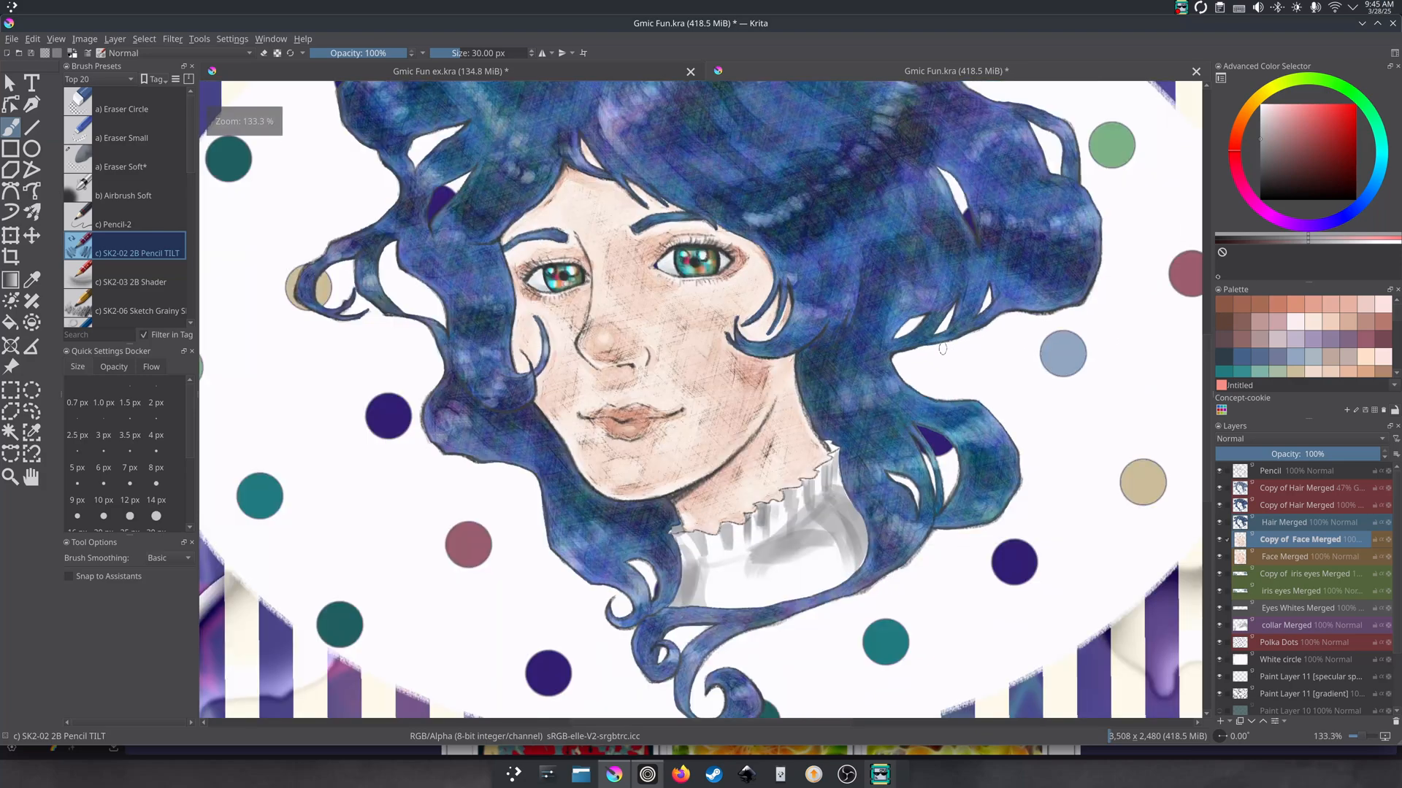
pyautogui.scroll(-1, 942, 349)
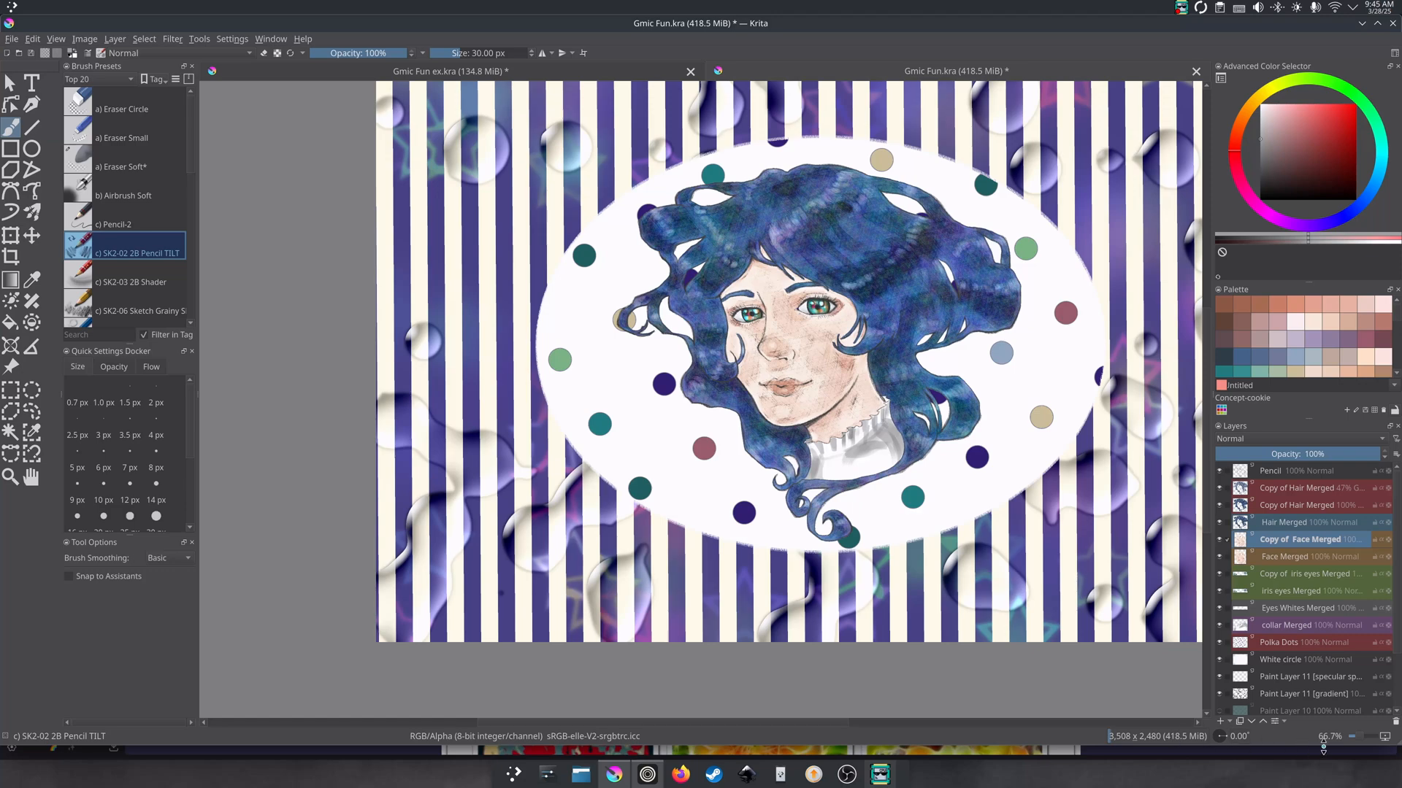
pyautogui.click(1340, 737)
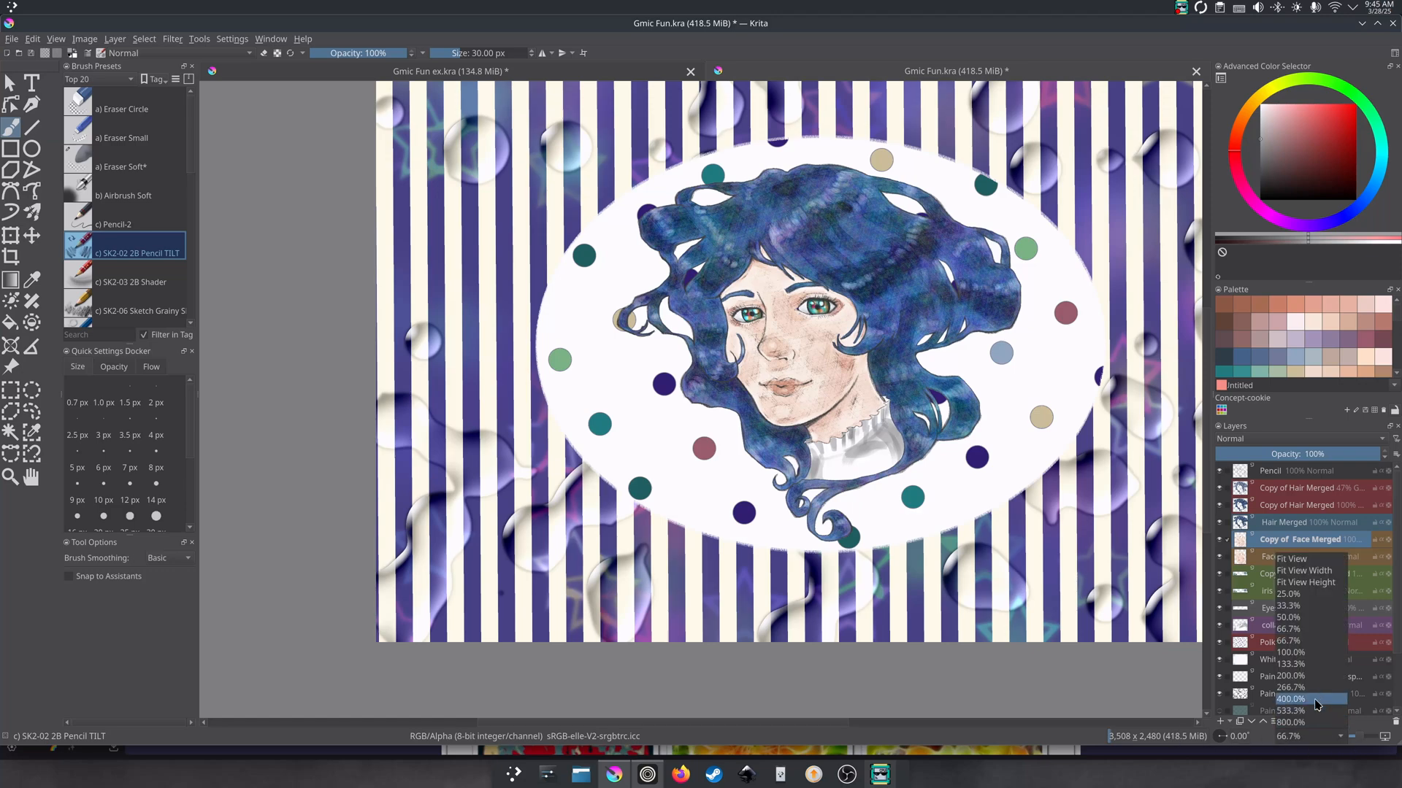
pyautogui.click(1310, 653)
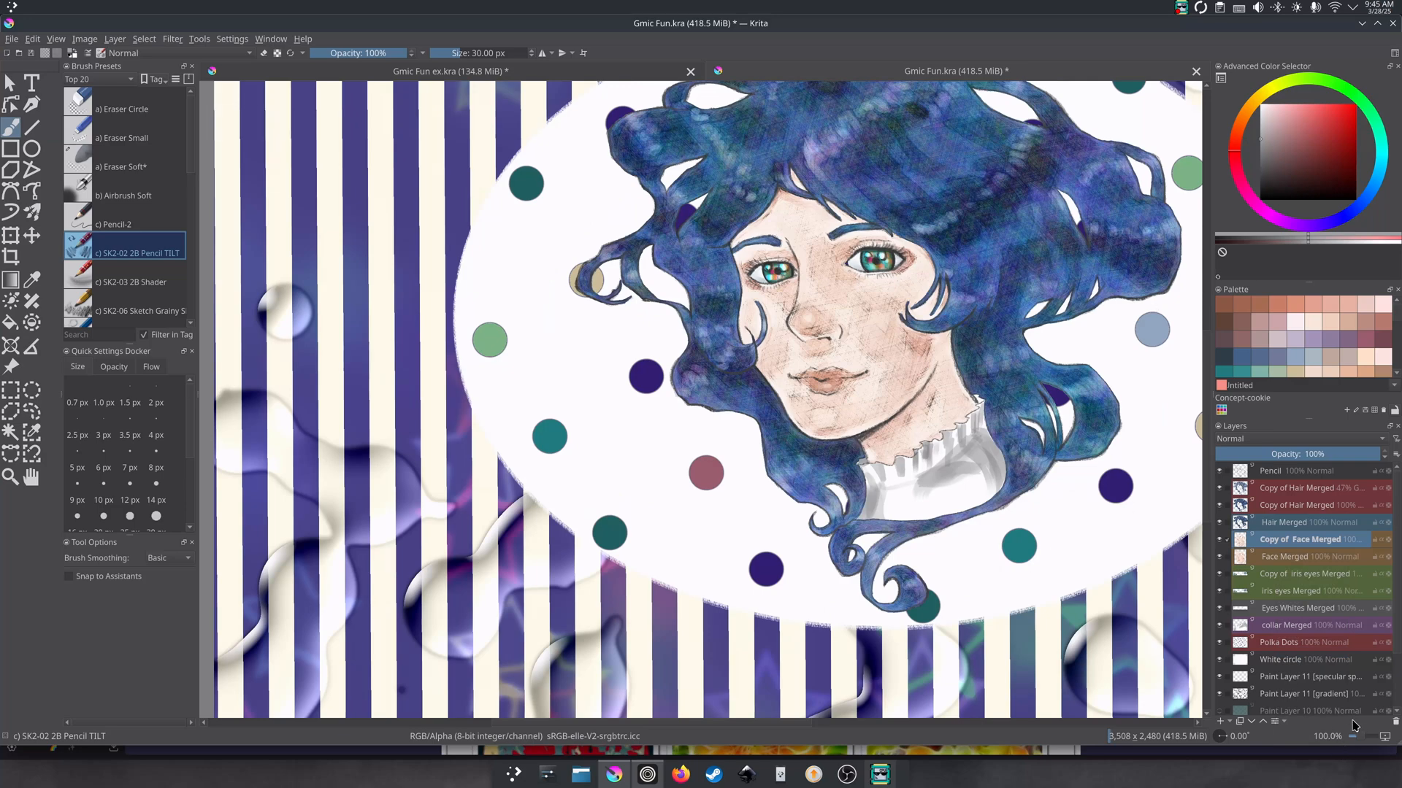
pyautogui.click(1361, 740)
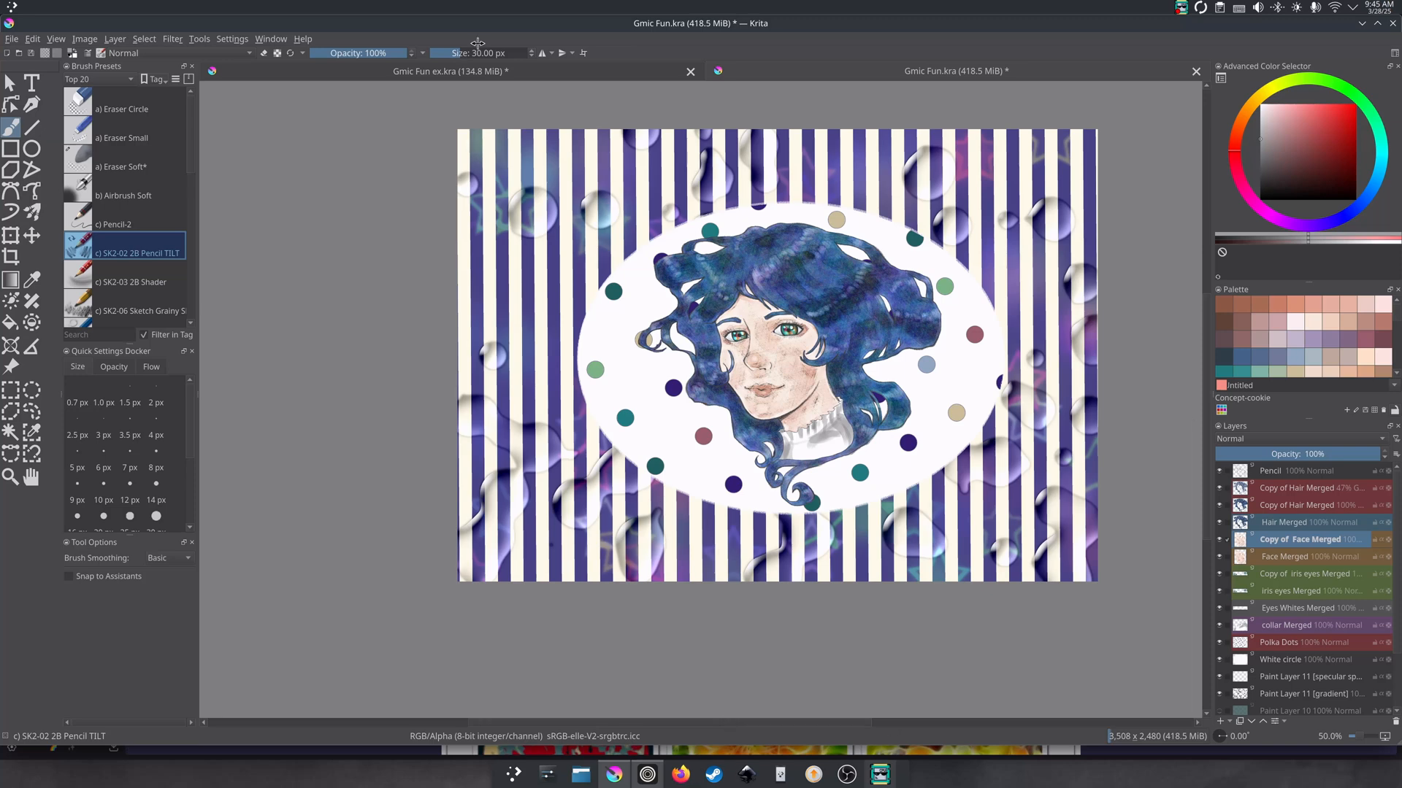
# - Switch to the Gmic Fun ex.kra document and toggle its hair, face, iris and collar layers off and on to inspect each
pyautogui.click(522, 73)
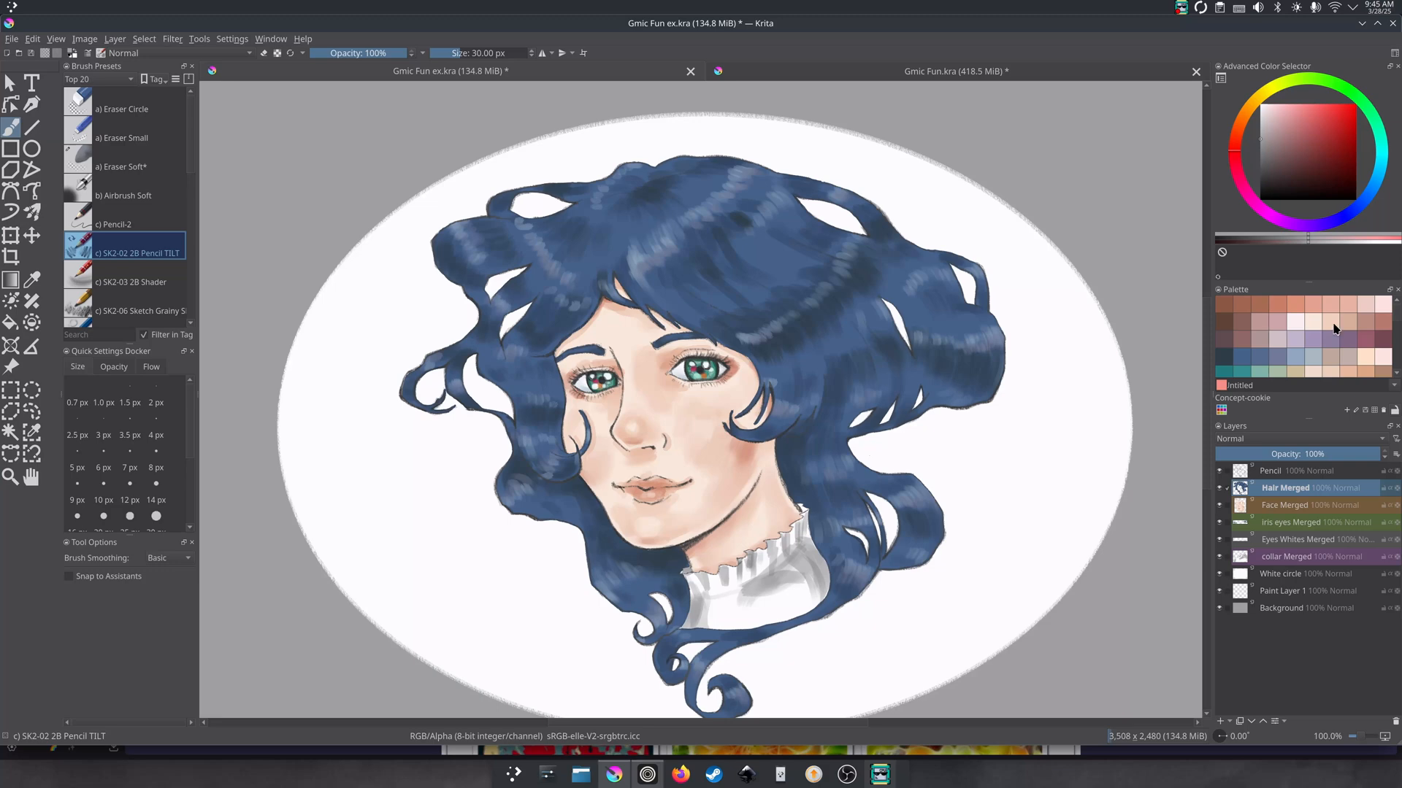
pyautogui.click(1219, 488)
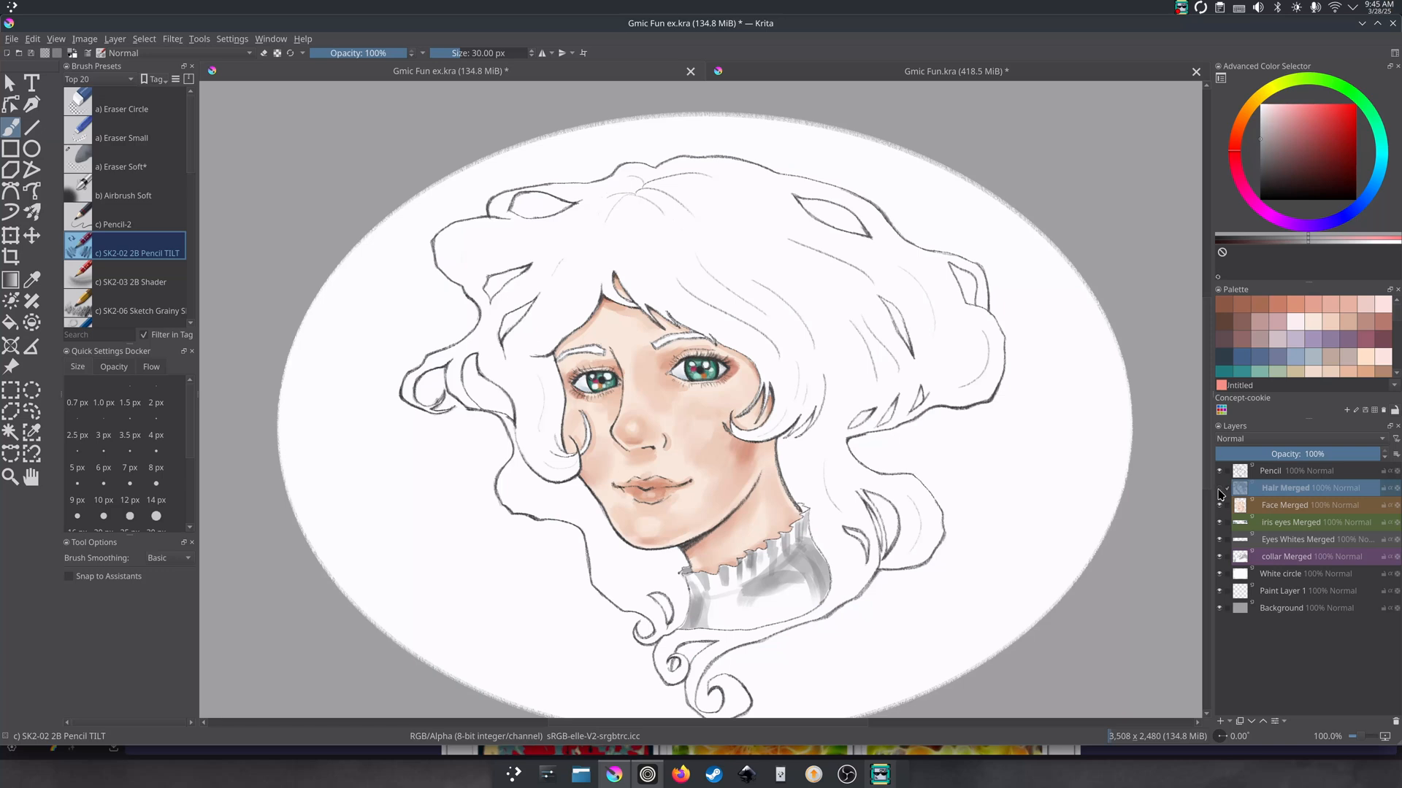
pyautogui.click(1219, 489)
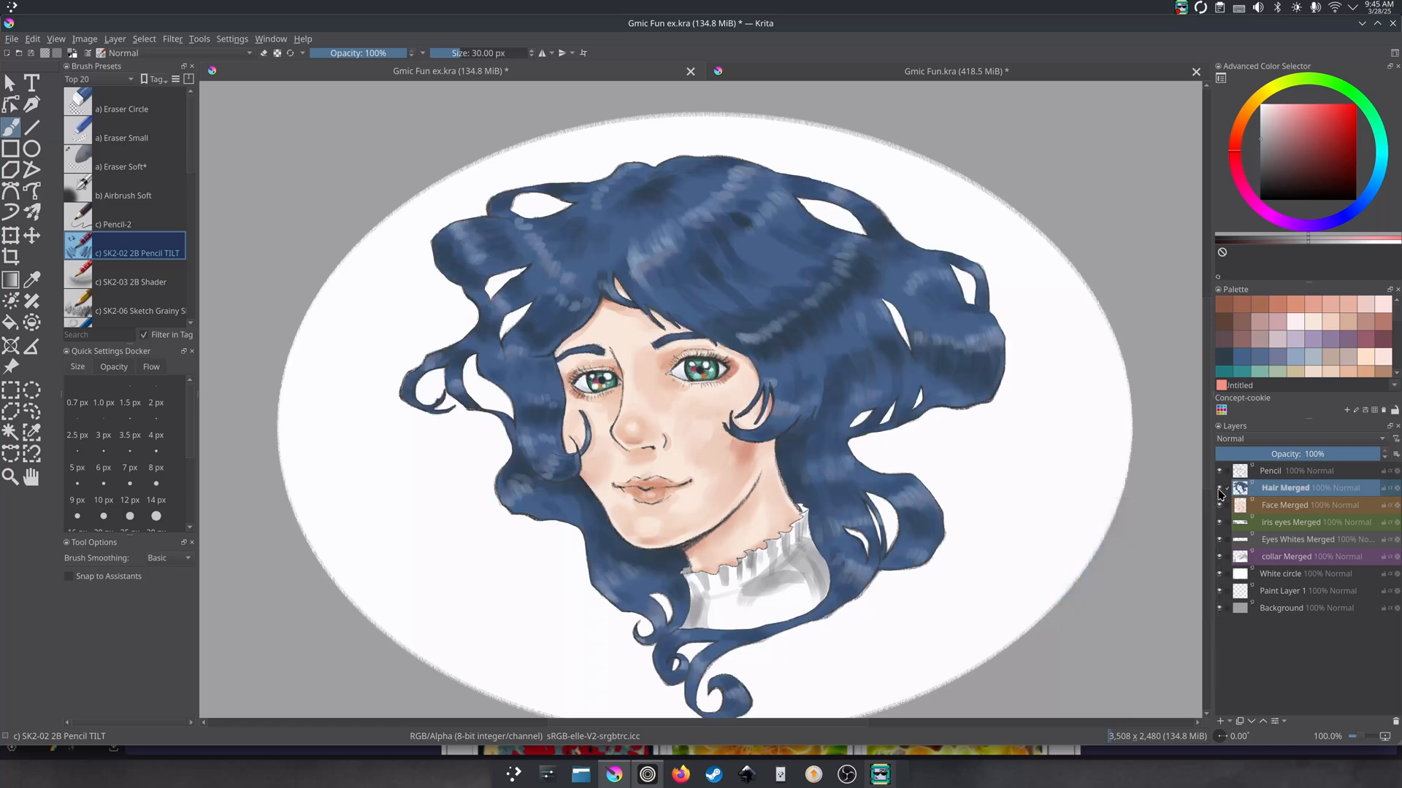
pyautogui.click(1218, 505)
pyautogui.click(1218, 505)
pyautogui.click(1219, 523)
pyautogui.click(1219, 522)
pyautogui.click(1219, 556)
pyautogui.click(1219, 556)
# - Open the G'MIC-Qt filter dialog for the Hair Merged layer and expand and collapse all filter categories
pyautogui.click(171, 39)
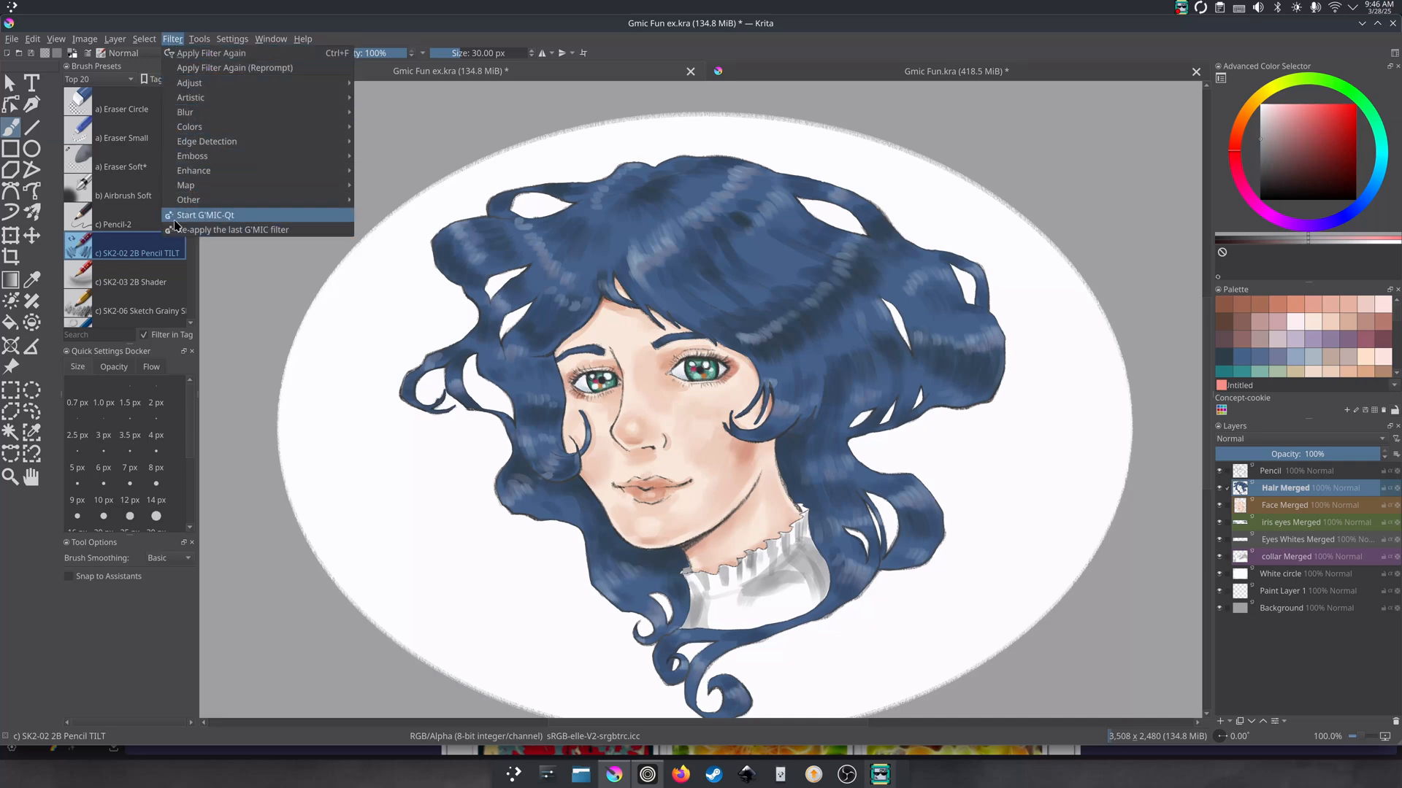
pyautogui.click(211, 215)
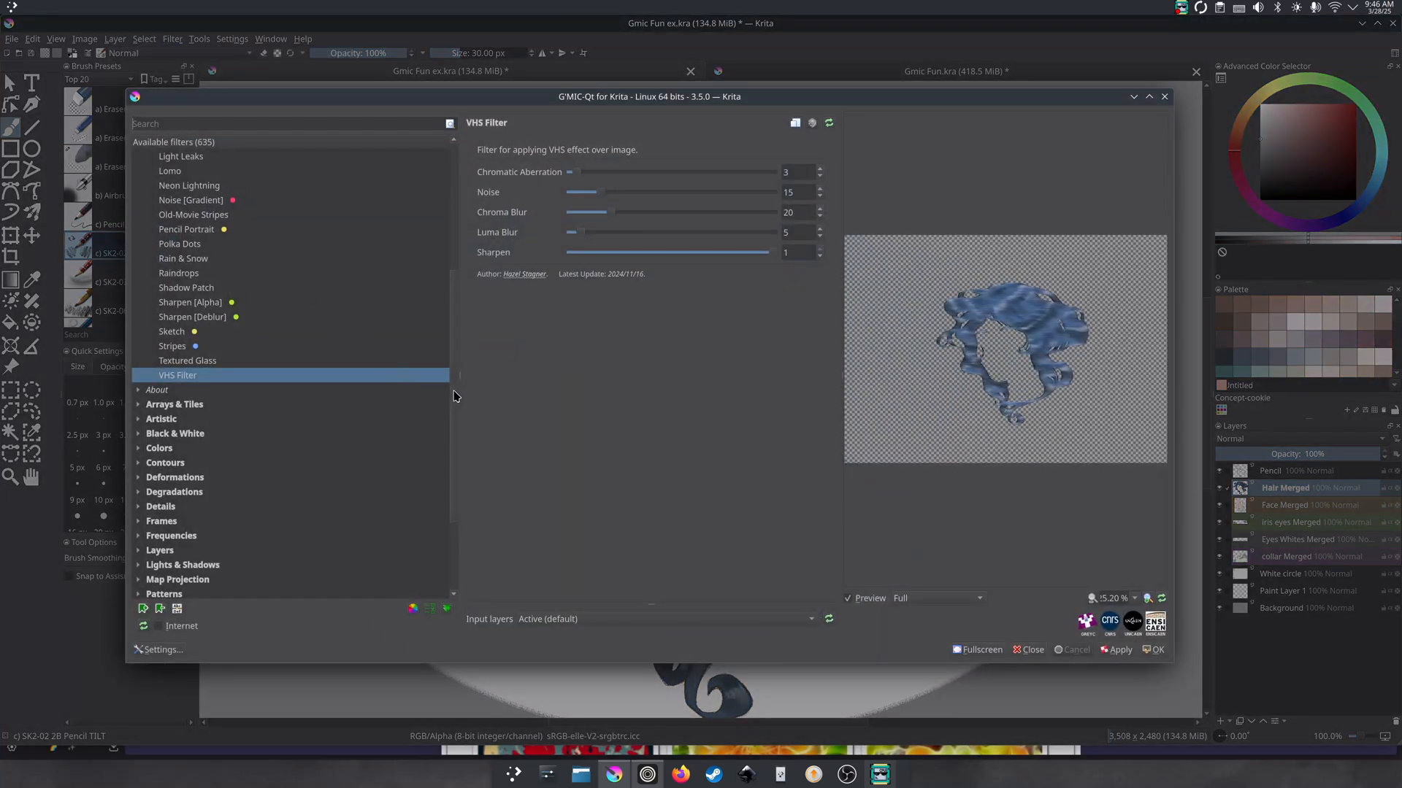
pyautogui.moveTo(454, 395); pyautogui.dragTo(453, 390)
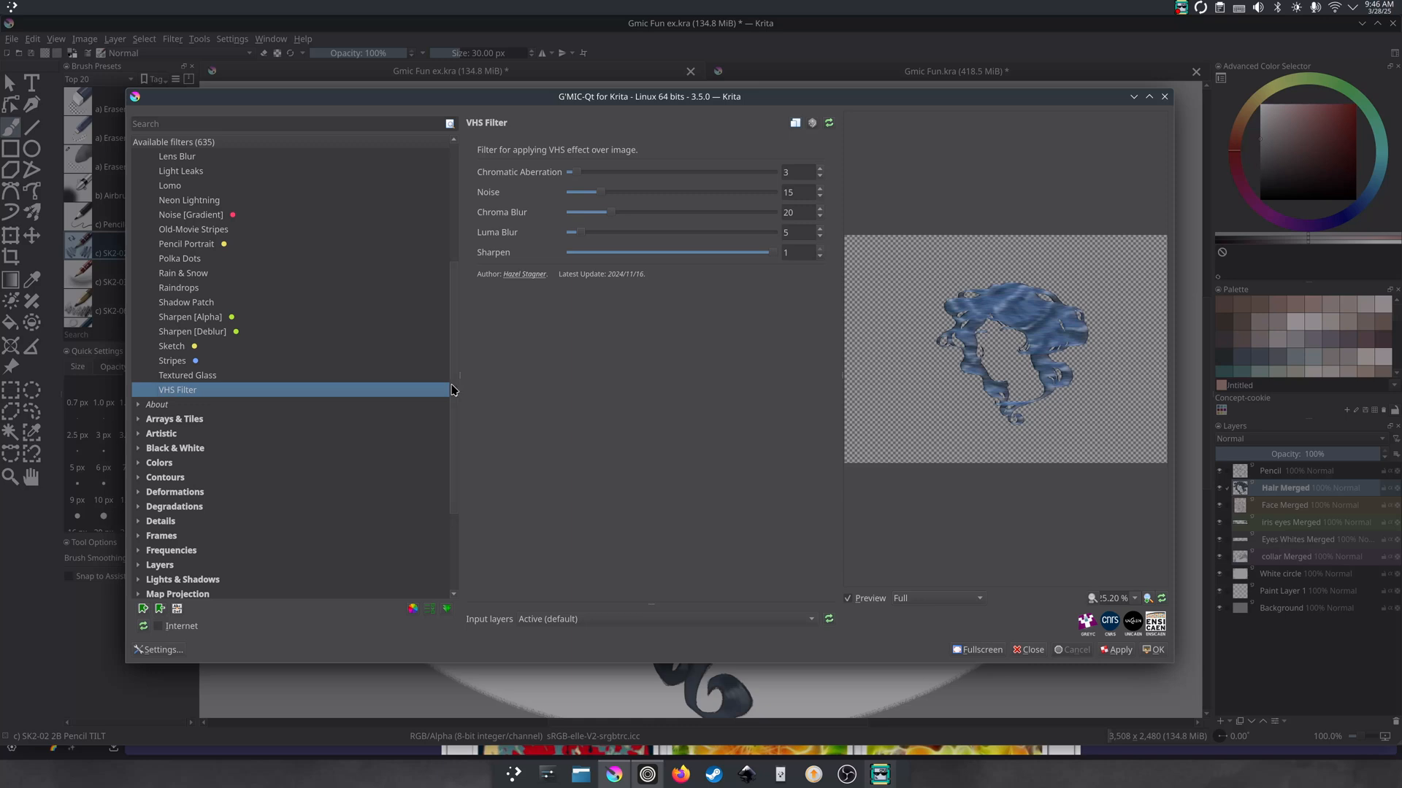
pyautogui.click(446, 613)
pyautogui.click(447, 613)
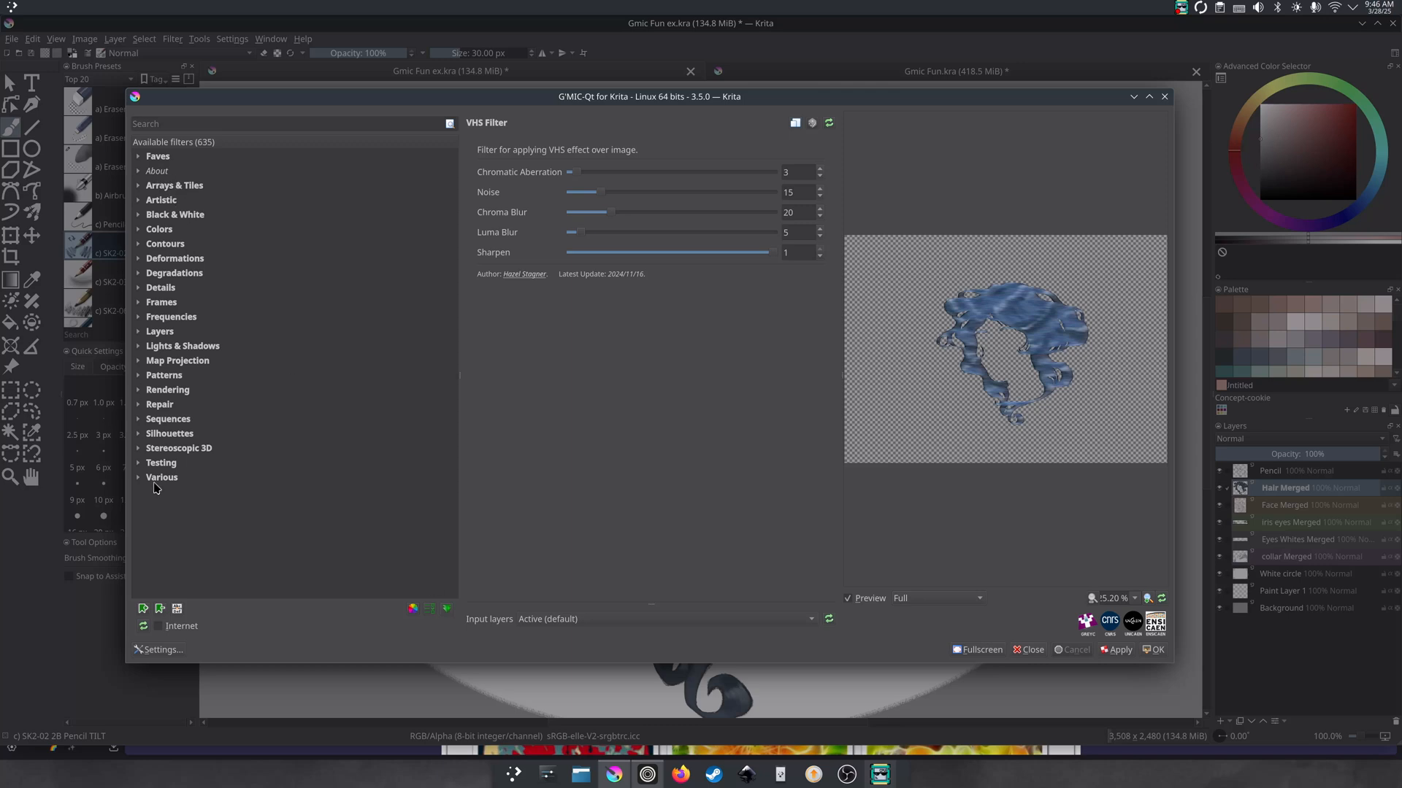
pyautogui.click(447, 609)
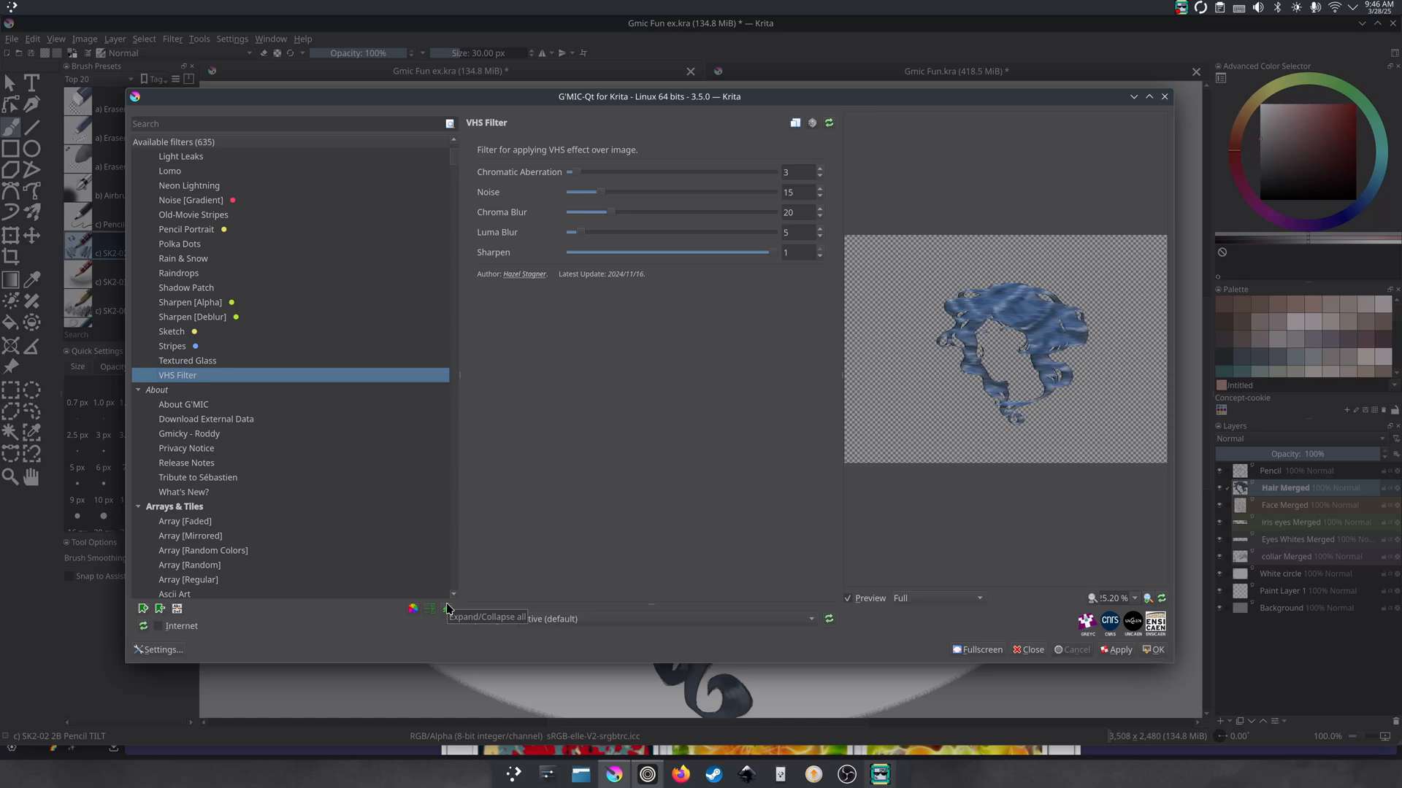
pyautogui.click(448, 608)
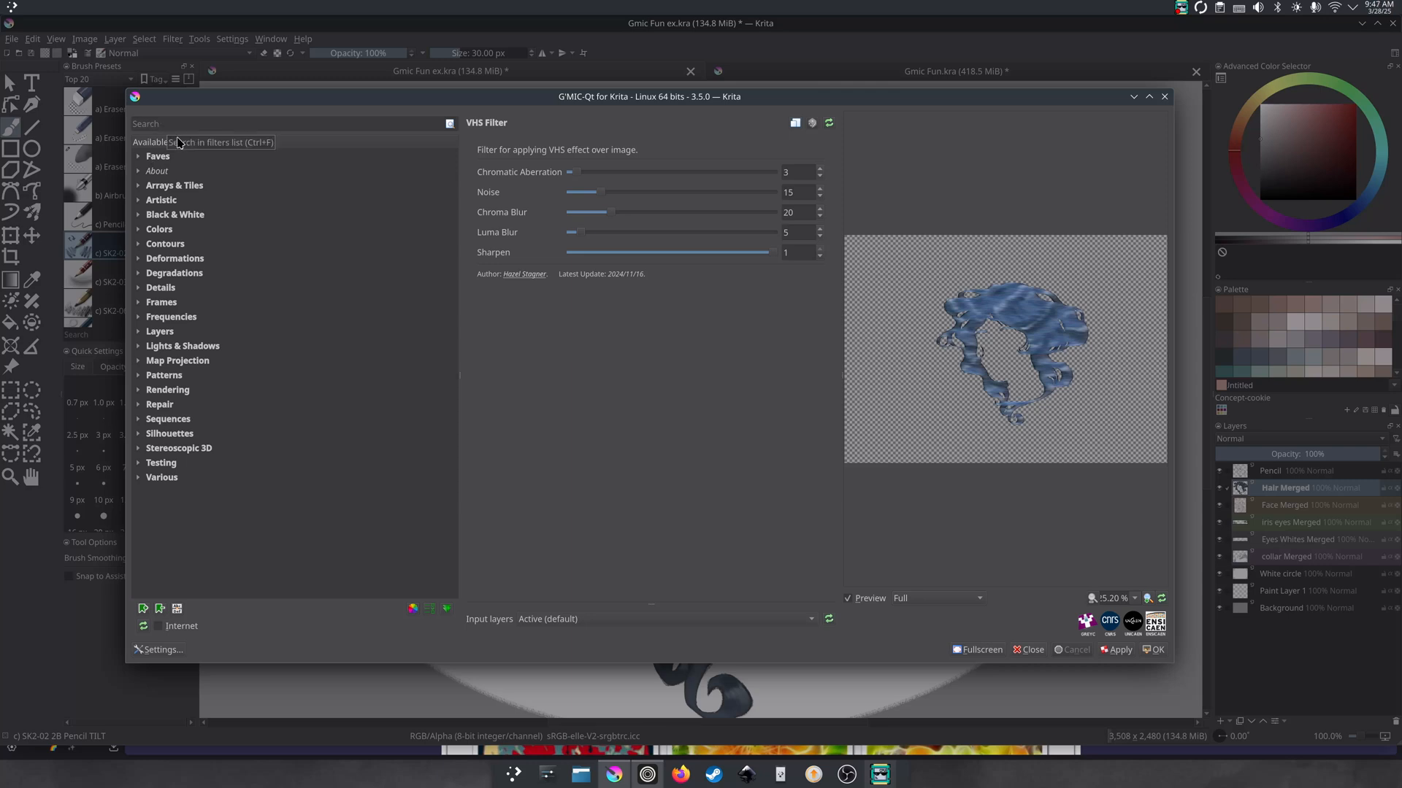
# - Expand the Faves category and look through the favourite filters
pyautogui.click(161, 157)
pyautogui.click(143, 159)
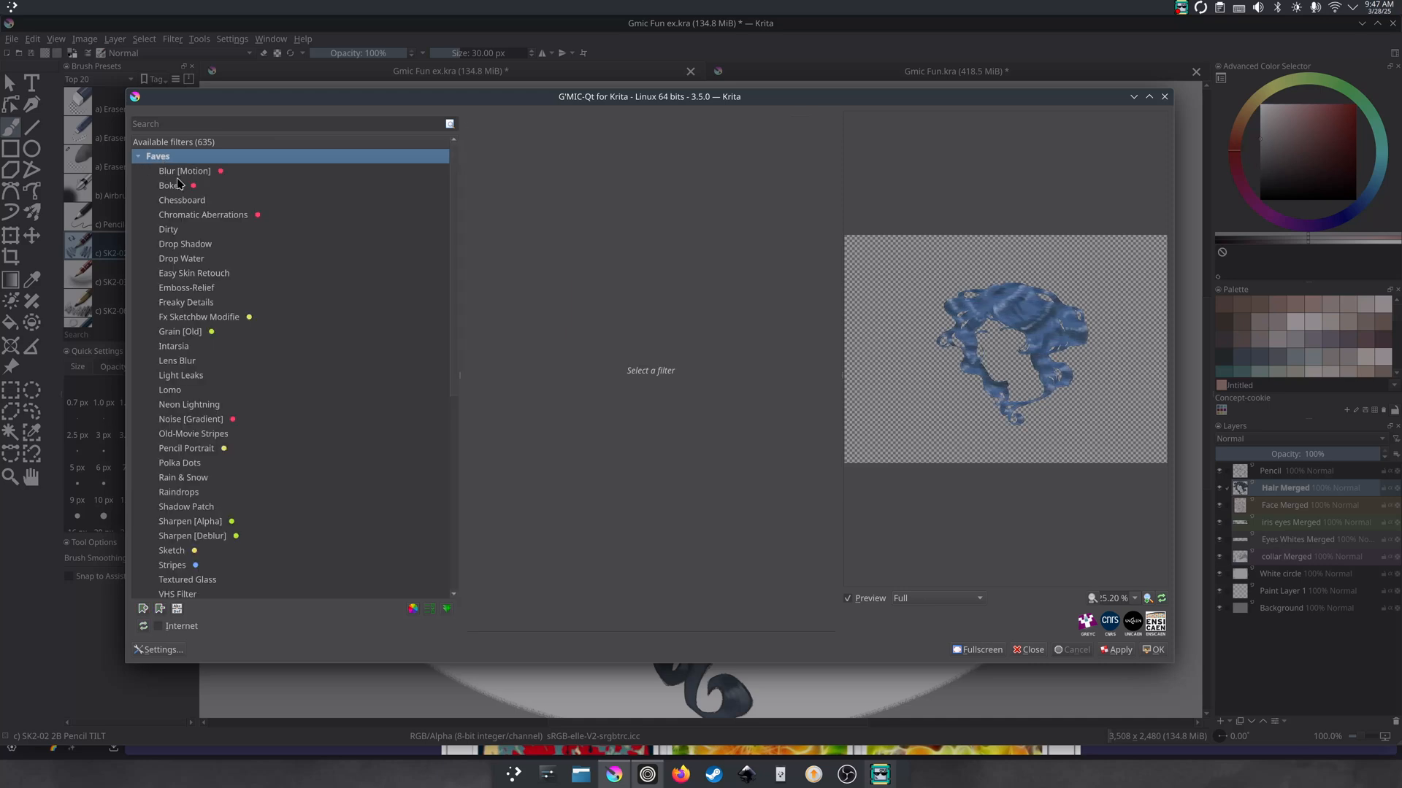
pyautogui.moveTo(455, 257)
pyautogui.mouseDown()
pyautogui.moveTo(445, 292)
pyautogui.moveTo(445, 235)
pyautogui.mouseUp()
pyautogui.moveTo(454, 252)
pyautogui.mouseDown()
pyautogui.moveTo(454, 264)
pyautogui.moveTo(455, 252)
pyautogui.mouseUp()
# - Search the filter list for "vig" and select the Vignette filter under Frames
pyautogui.write('v')
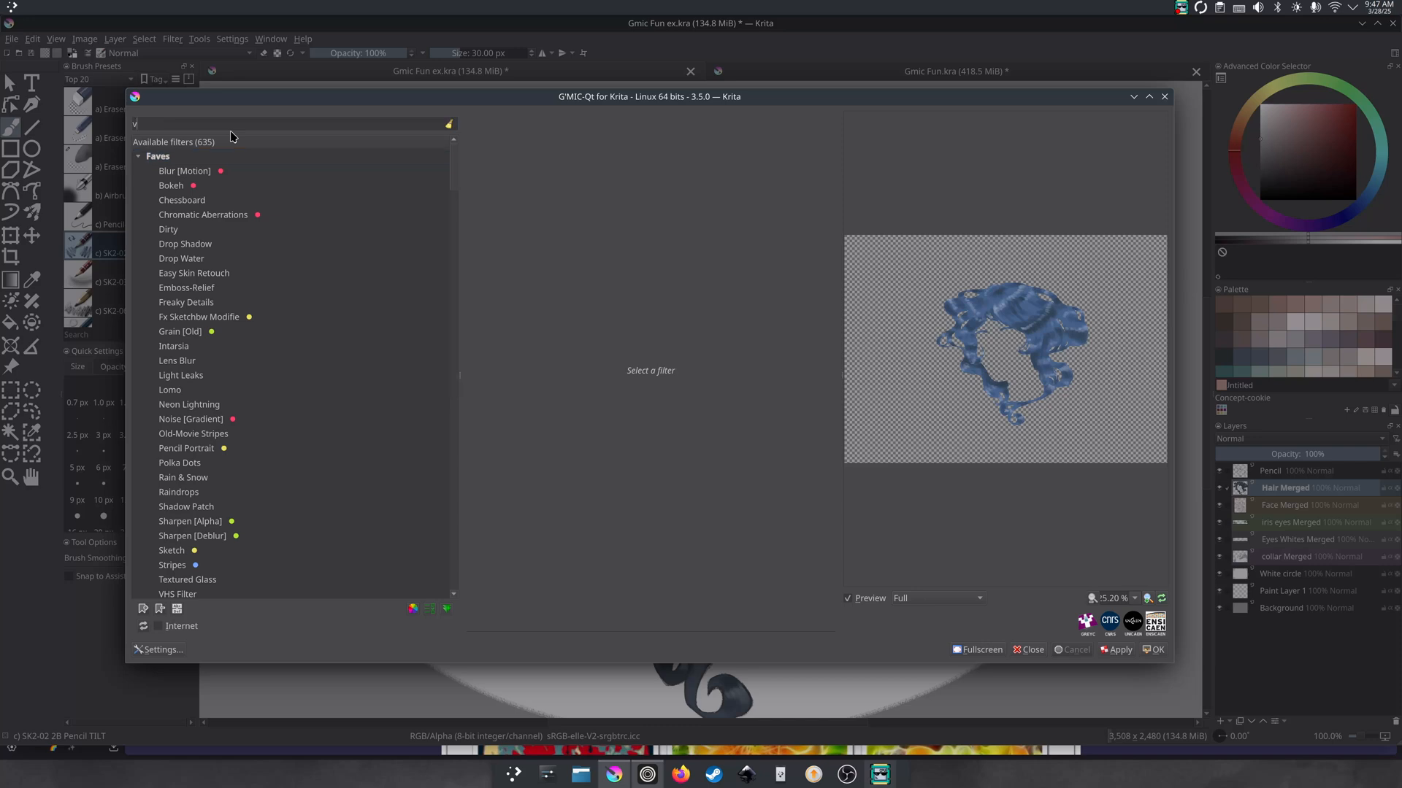
pyautogui.write('ig')
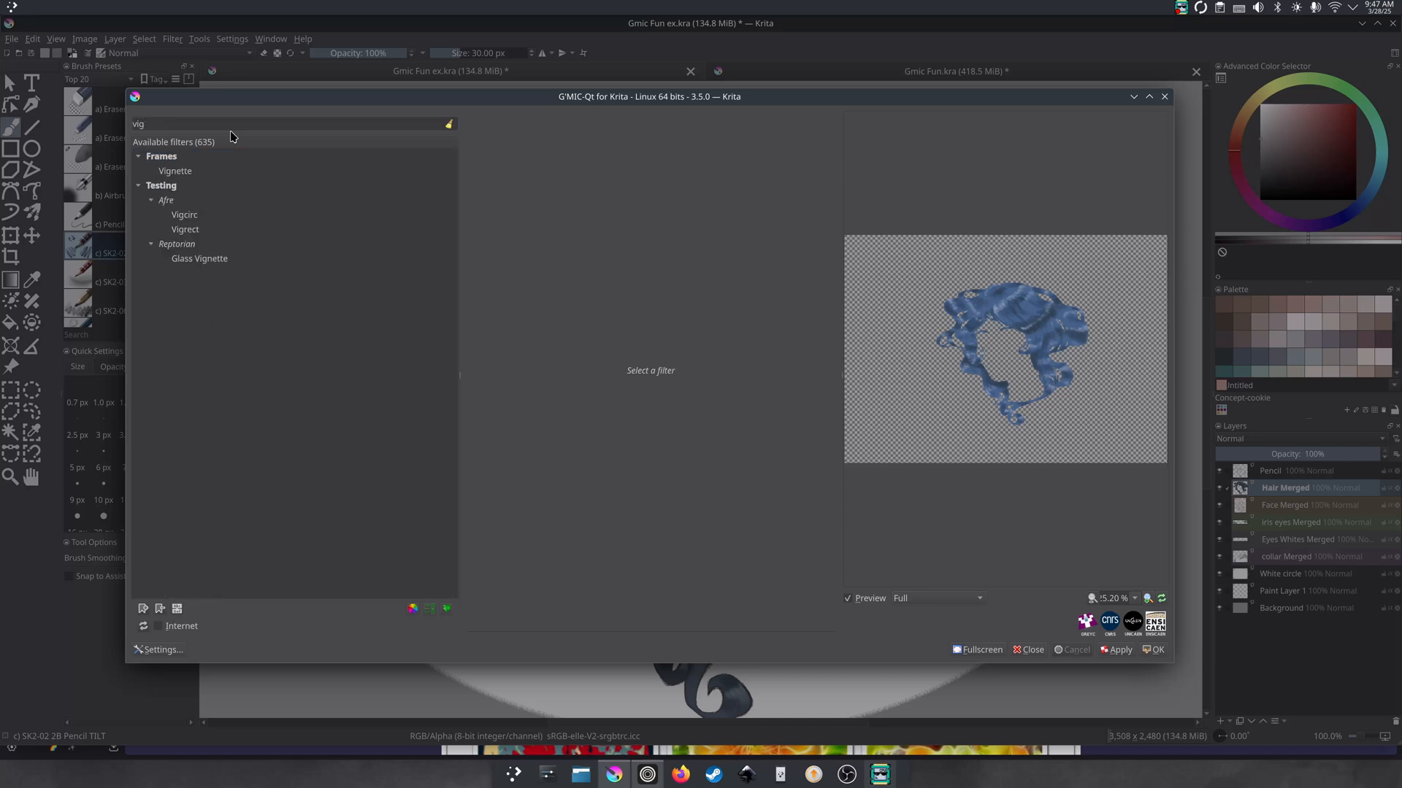
pyautogui.click(175, 175)
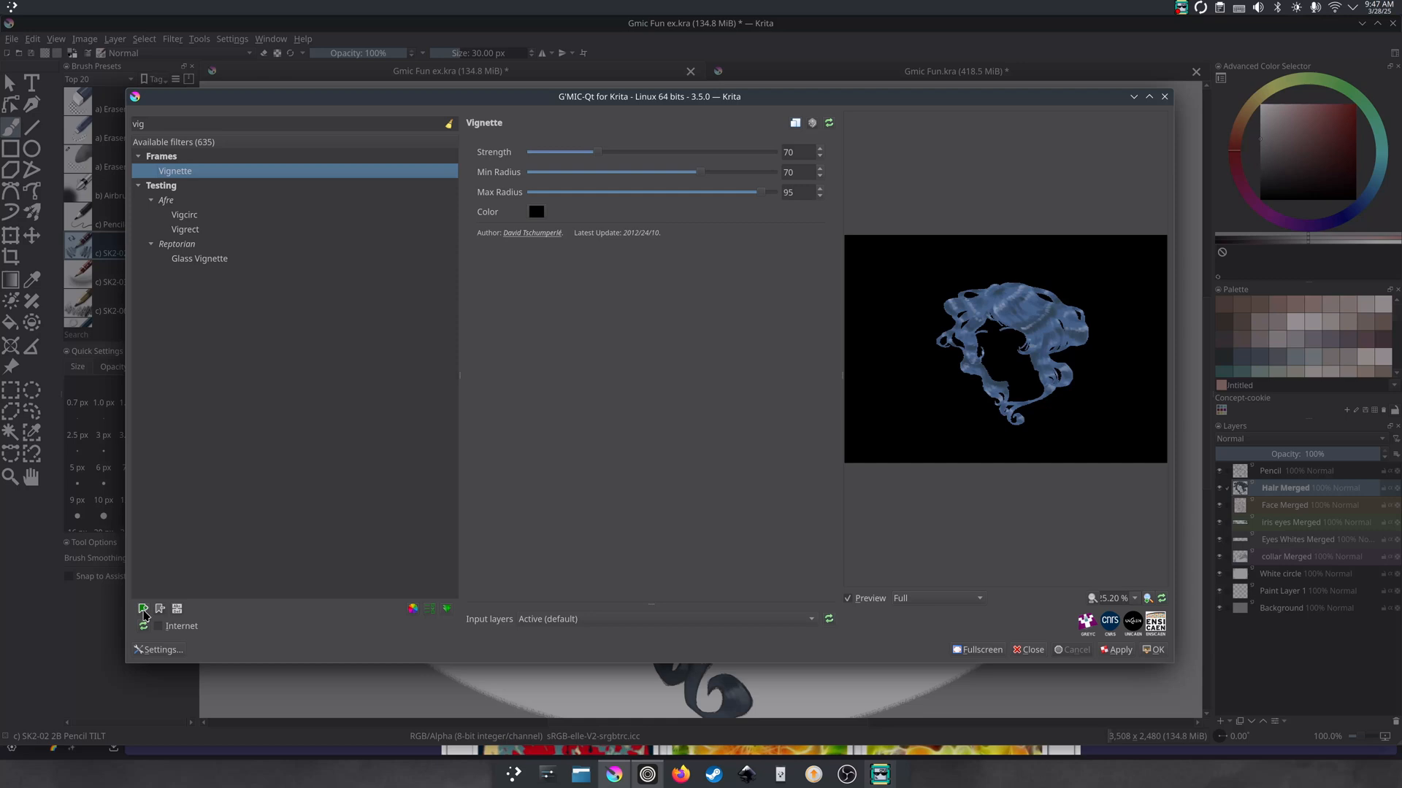
# - Add the Vignette filter to Faves, remove it, and add it again from its entry under Frames
pyautogui.click(142, 612)
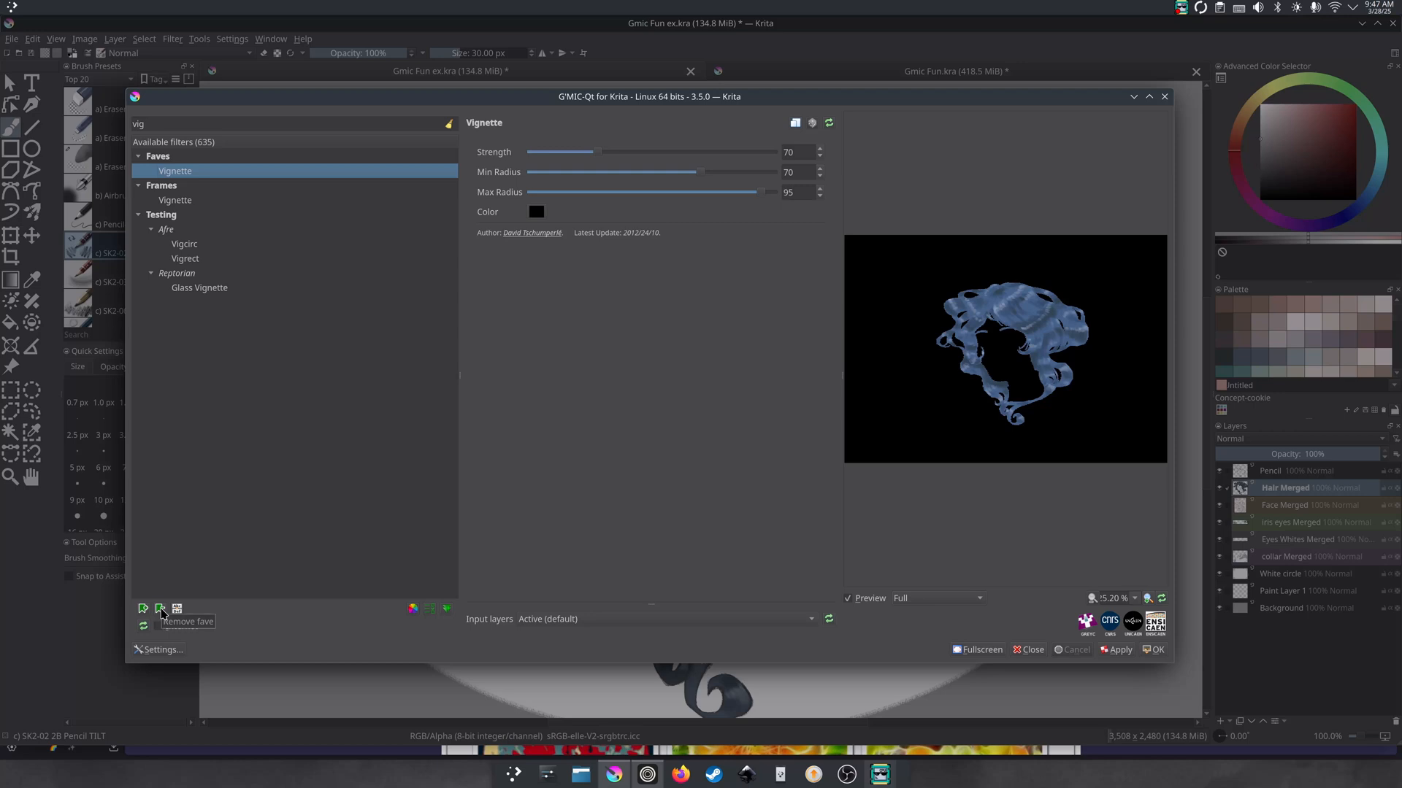
pyautogui.click(161, 611)
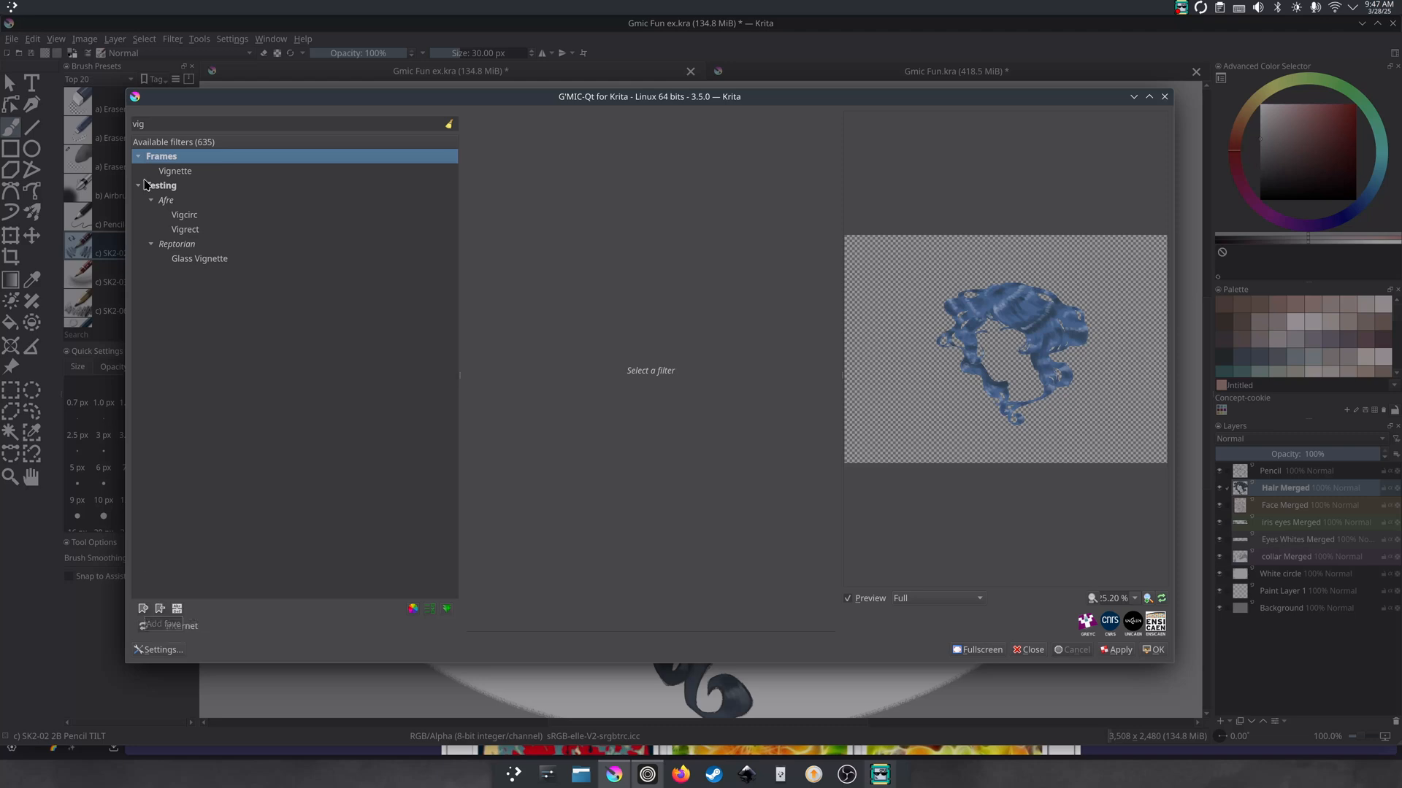
pyautogui.click(172, 174)
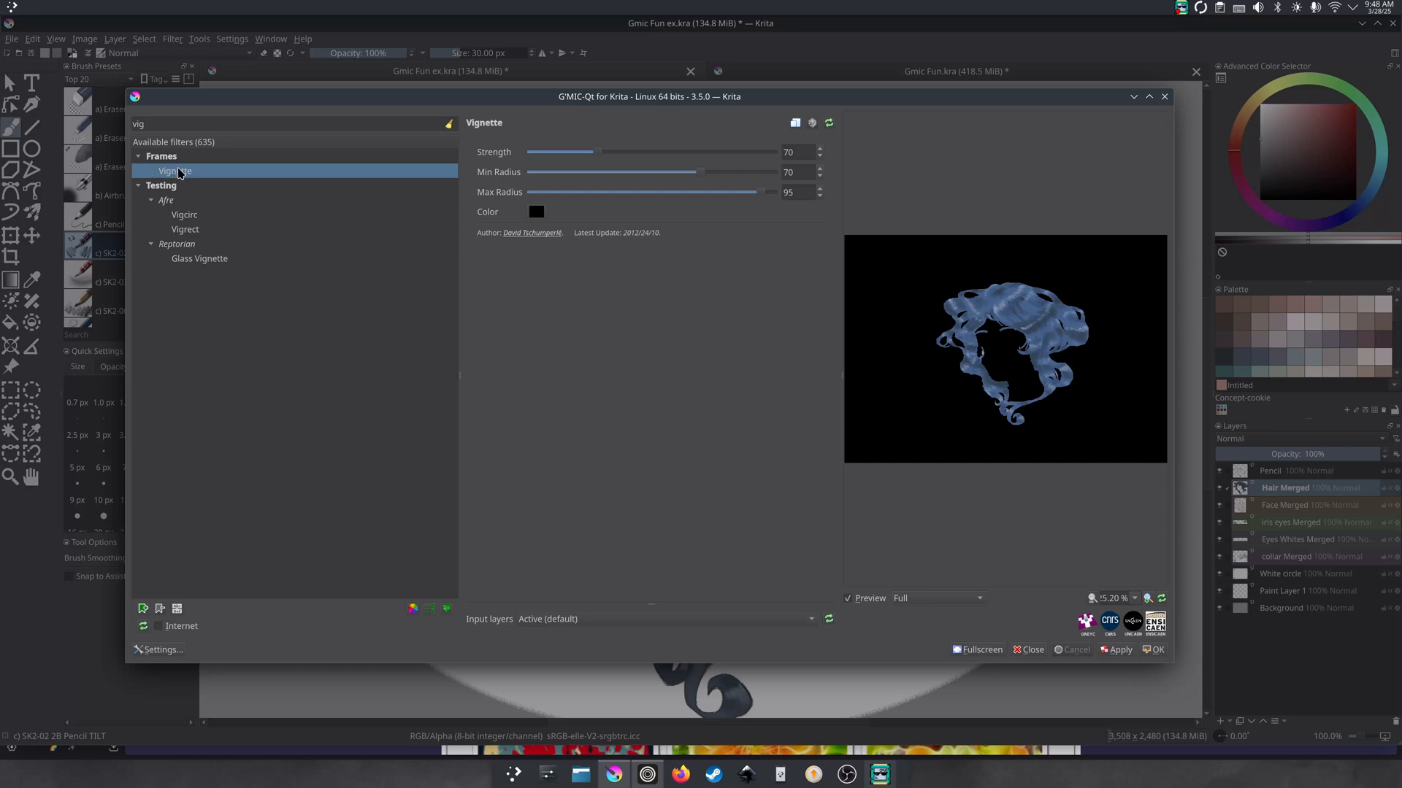
pyautogui.rightClick(179, 173)
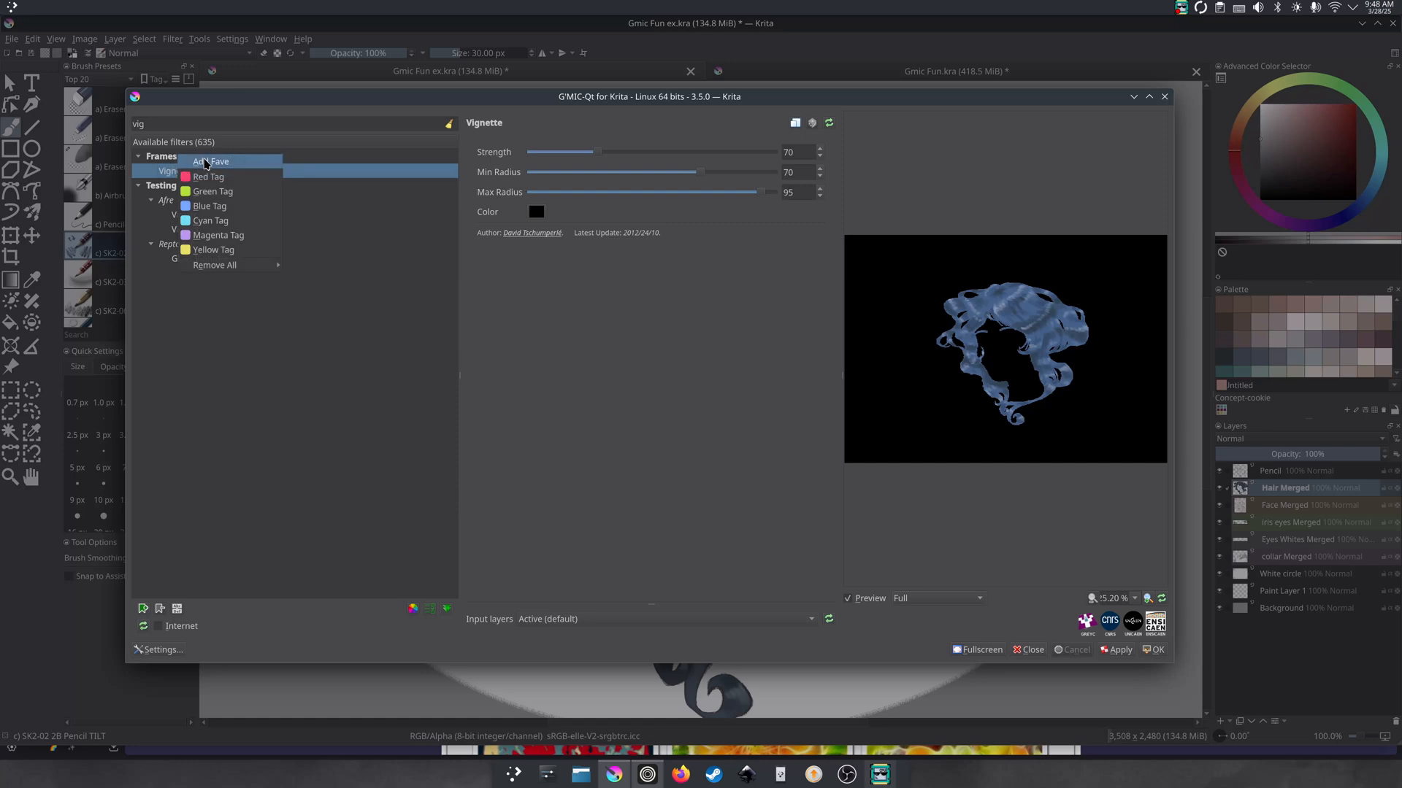
pyautogui.click(206, 163)
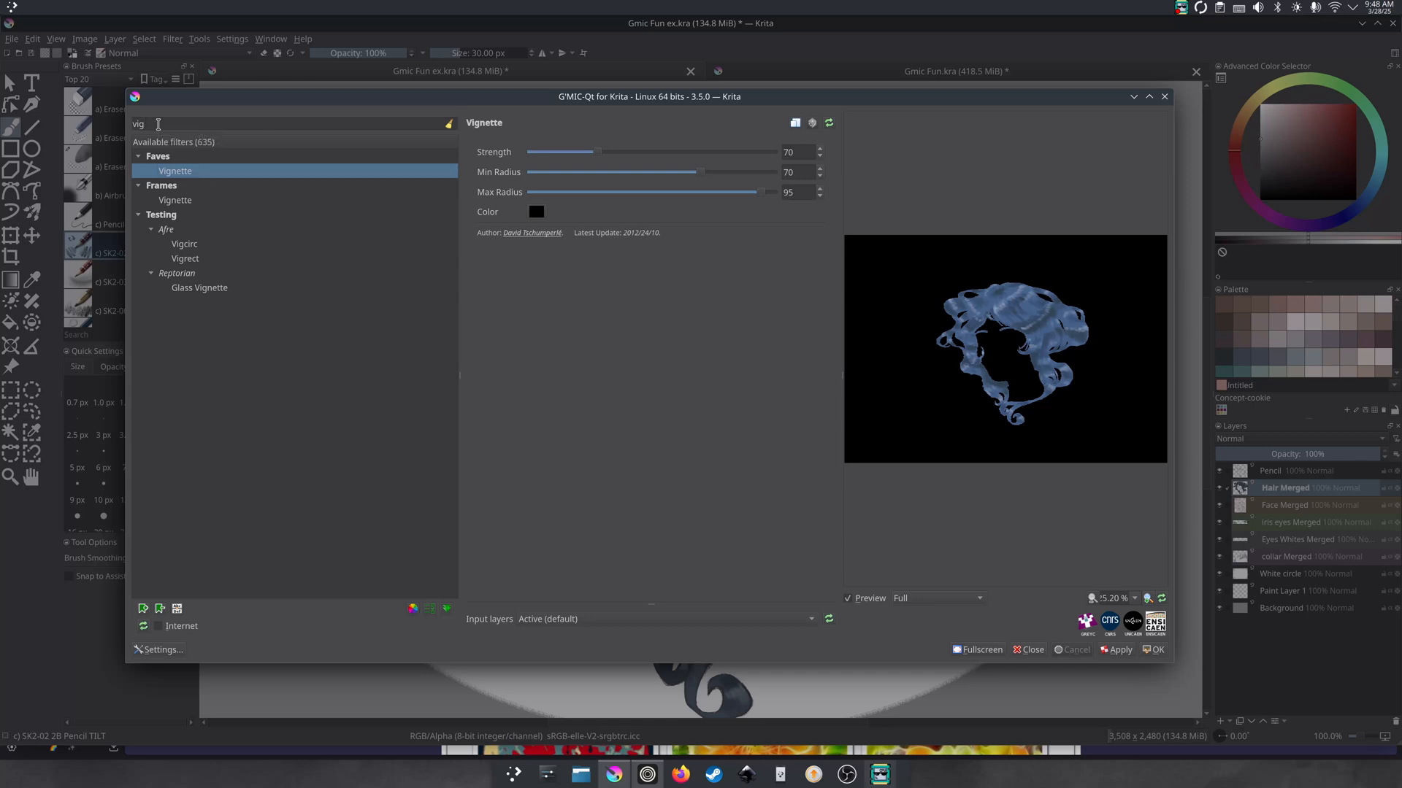
# - Clear the filter search and mark the Vignette favourite with a cyan tag
pyautogui.doubleClick(158, 125)
pyautogui.press('BackSpace')
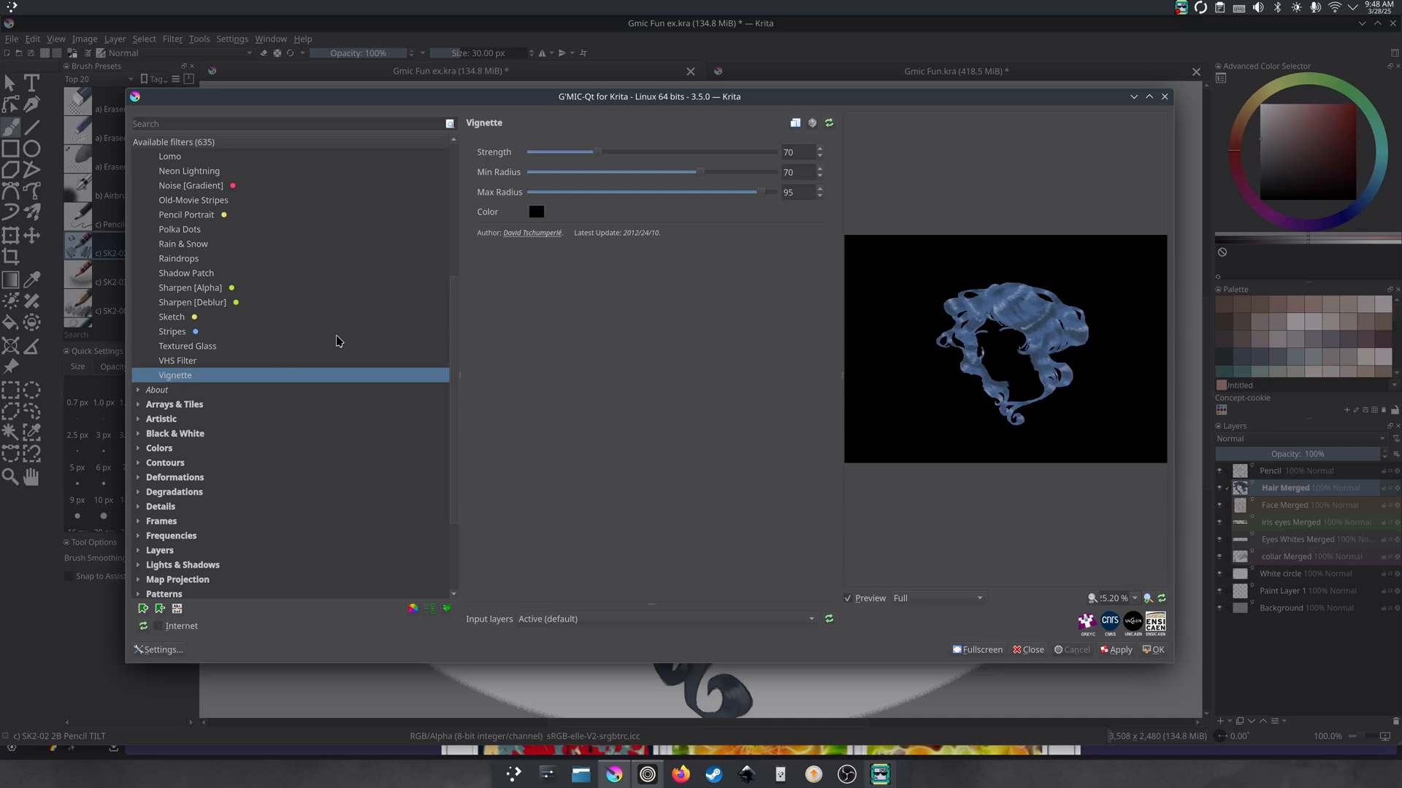
pyautogui.scroll(5, 438, 314)
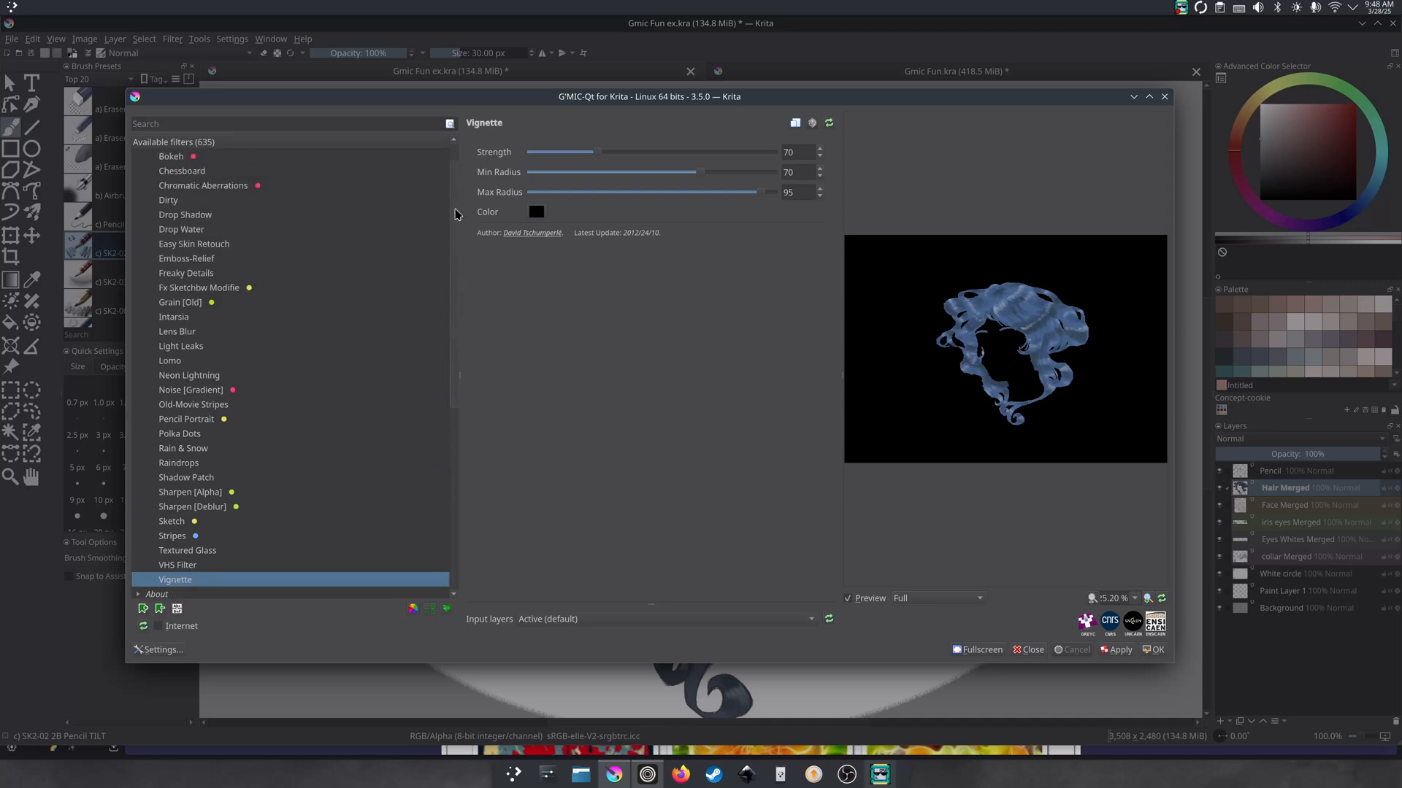
pyautogui.scroll(-3, 426, 294)
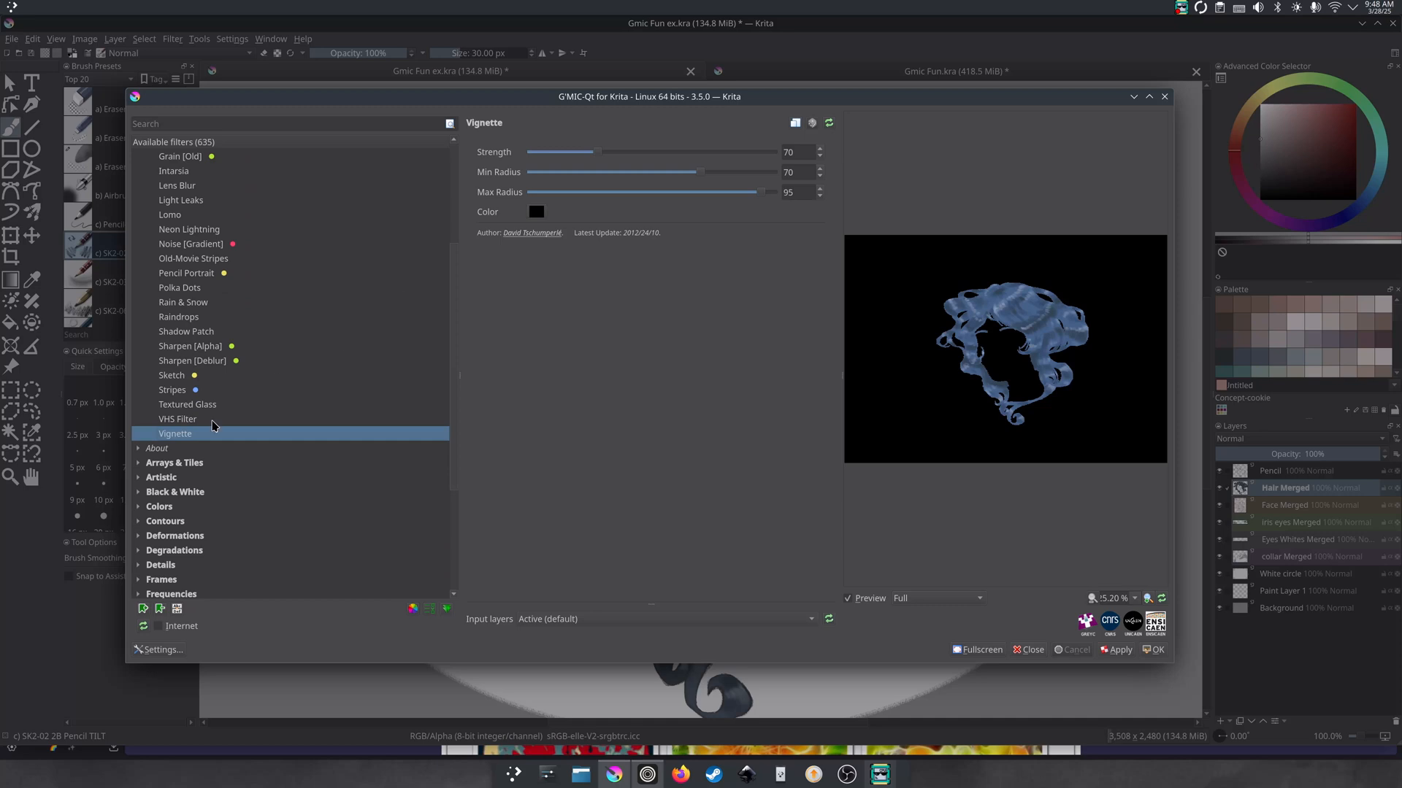
pyautogui.rightClick(177, 436)
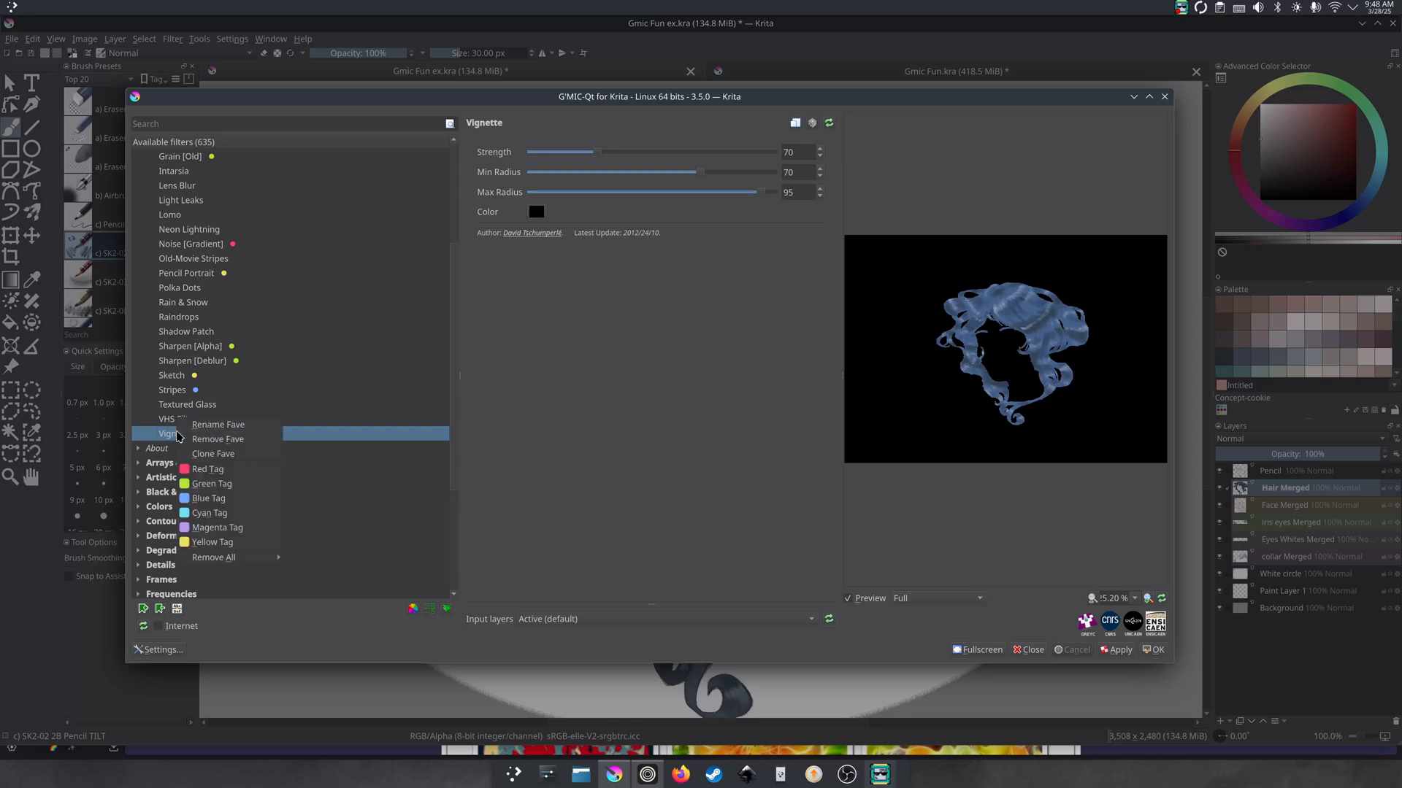
pyautogui.click(206, 516)
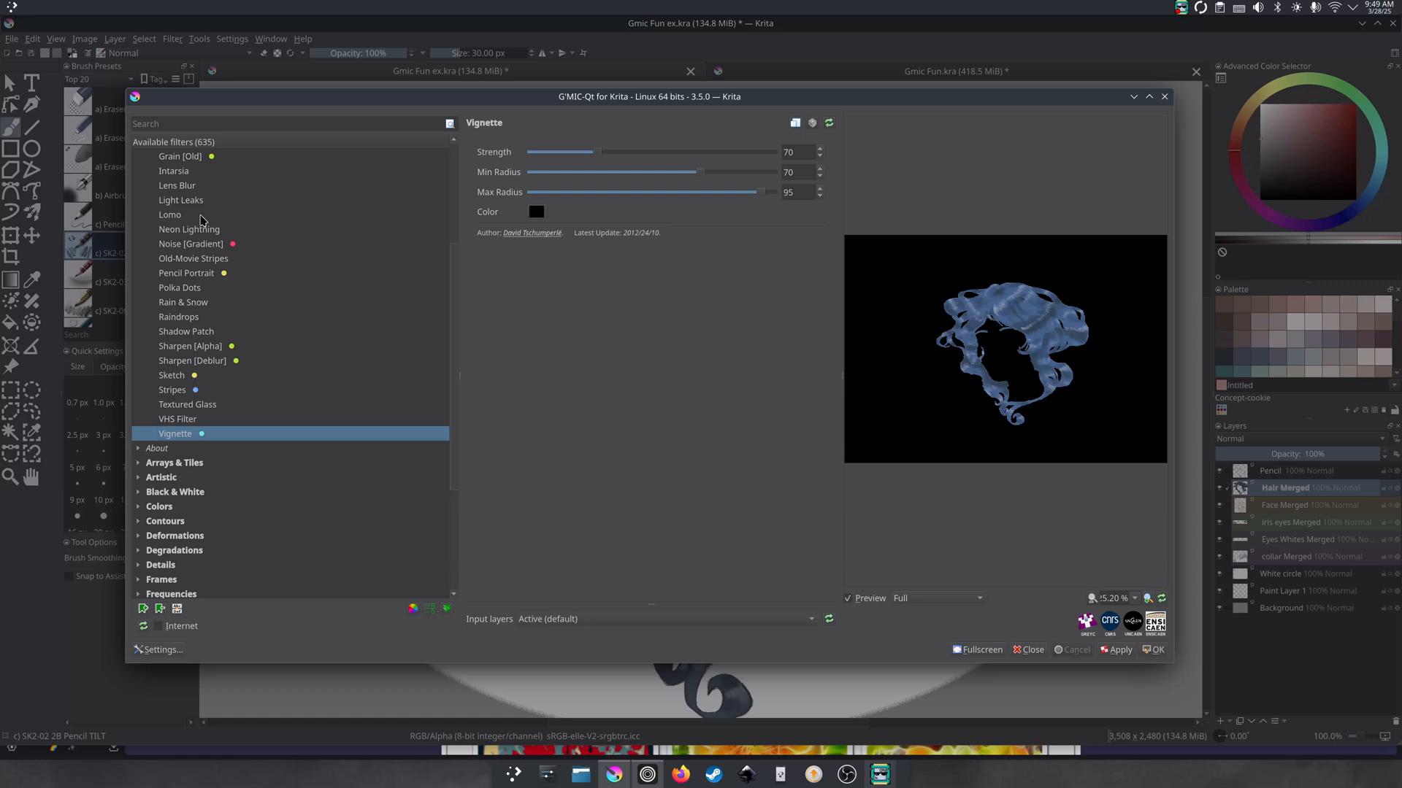
# - Restrict the filter list to yellow-tagged filters to review them, and restore the full list
pyautogui.scroll(1, 318, 277)
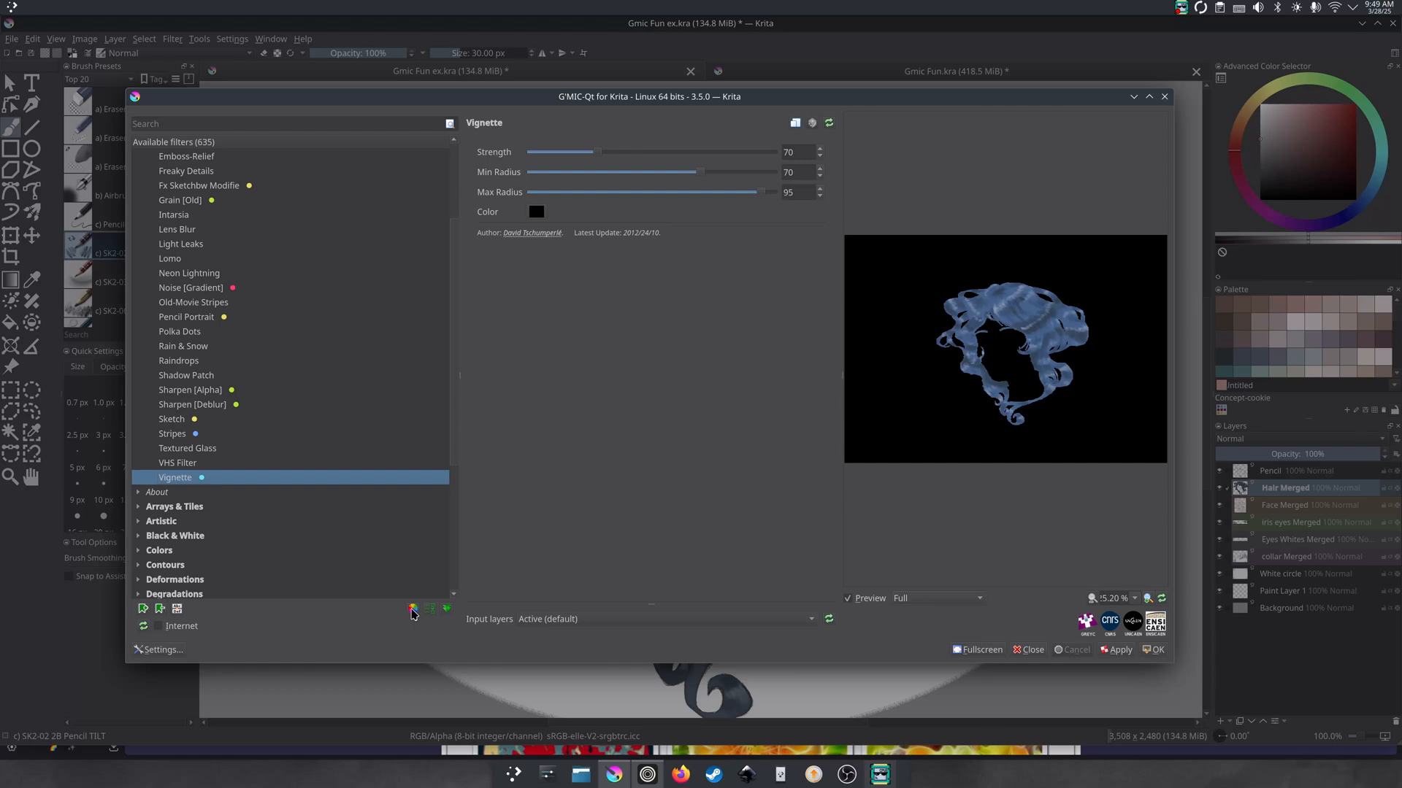
pyautogui.click(412, 611)
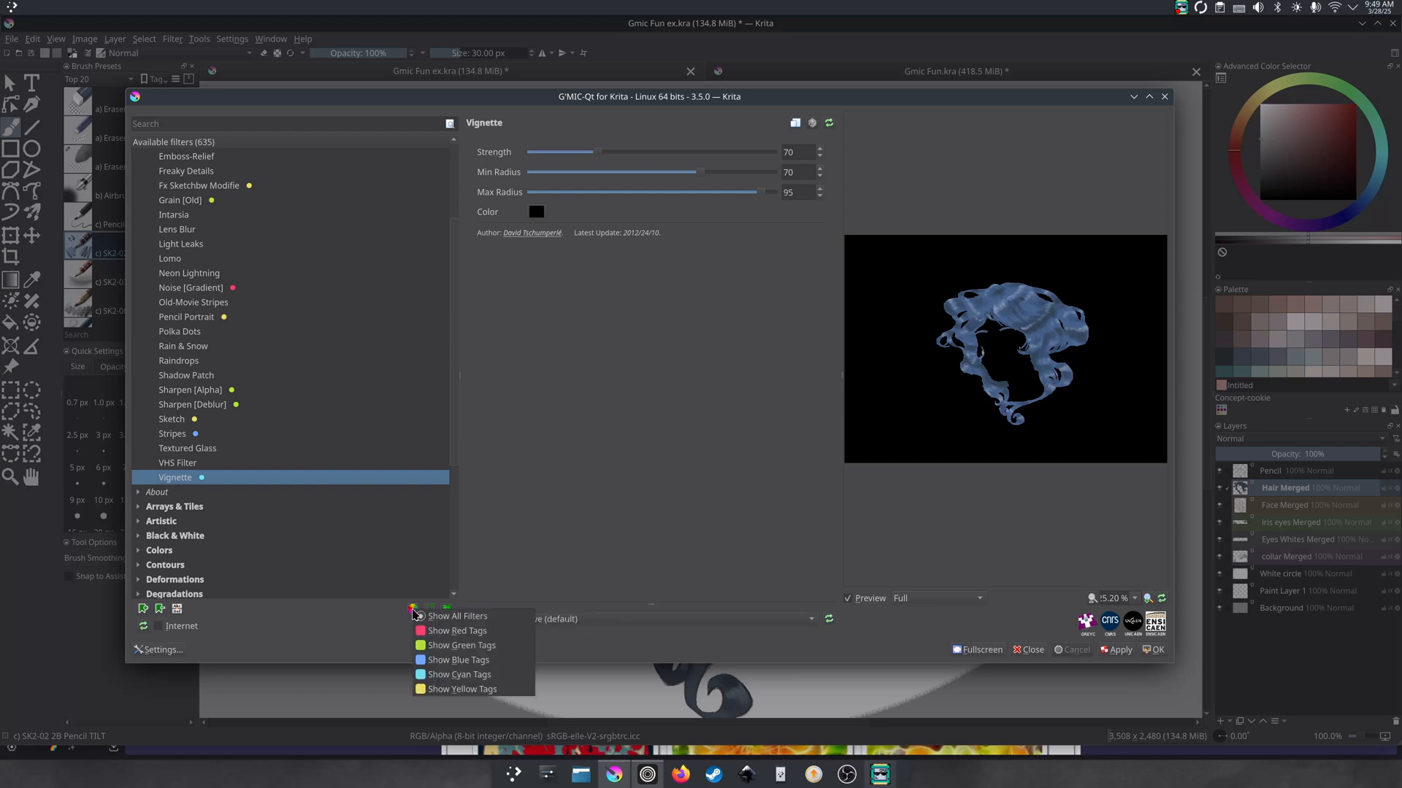
pyautogui.click(462, 689)
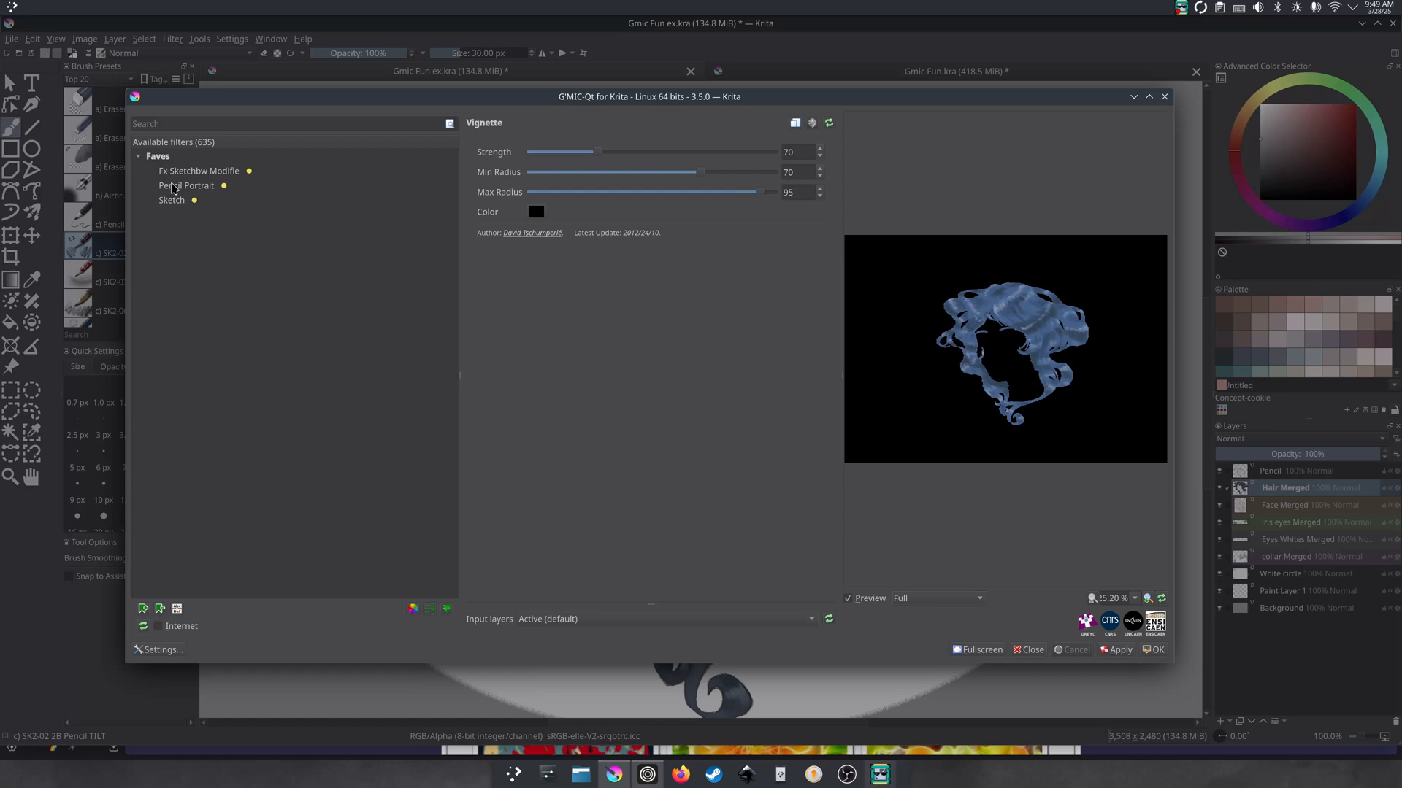
pyautogui.click(413, 610)
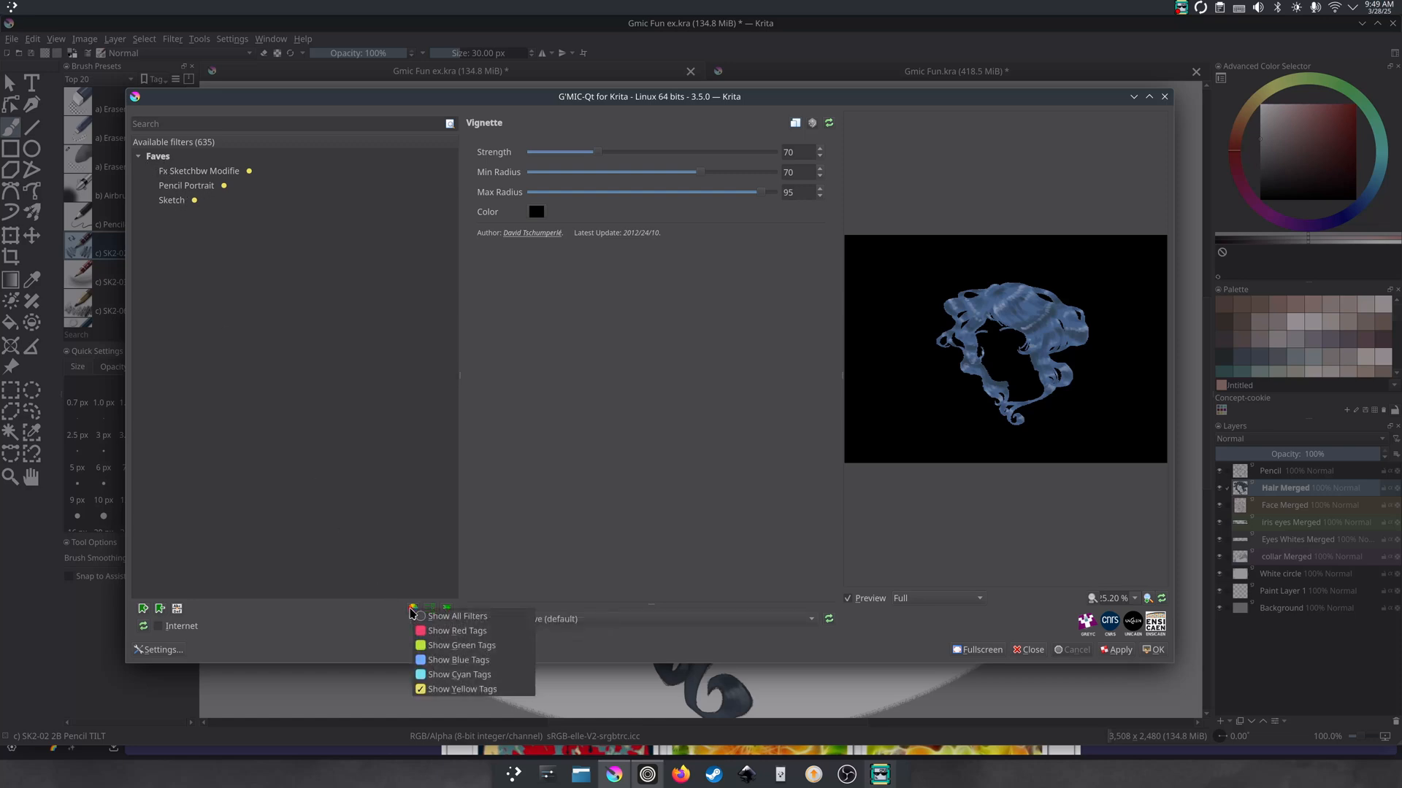
pyautogui.click(462, 689)
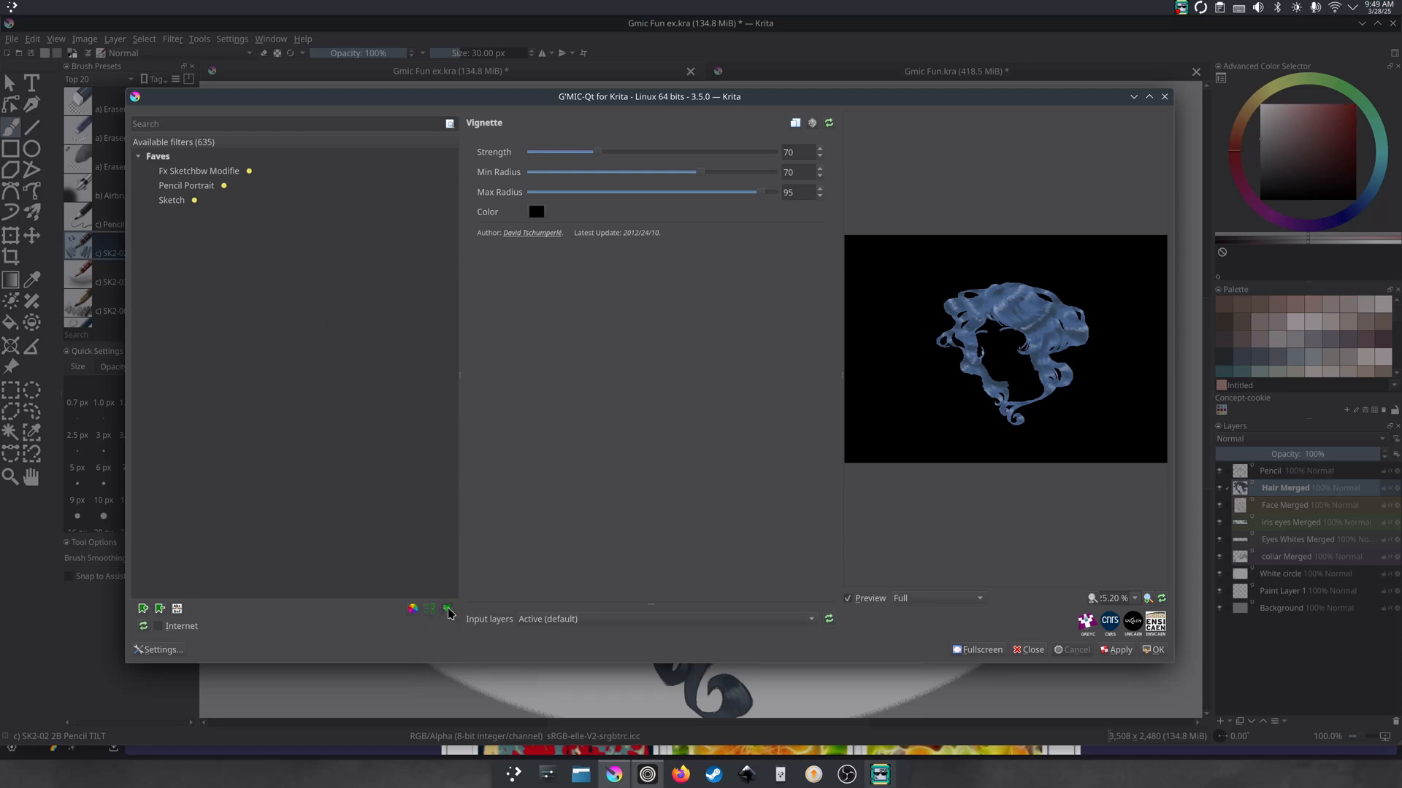
pyautogui.click(414, 611)
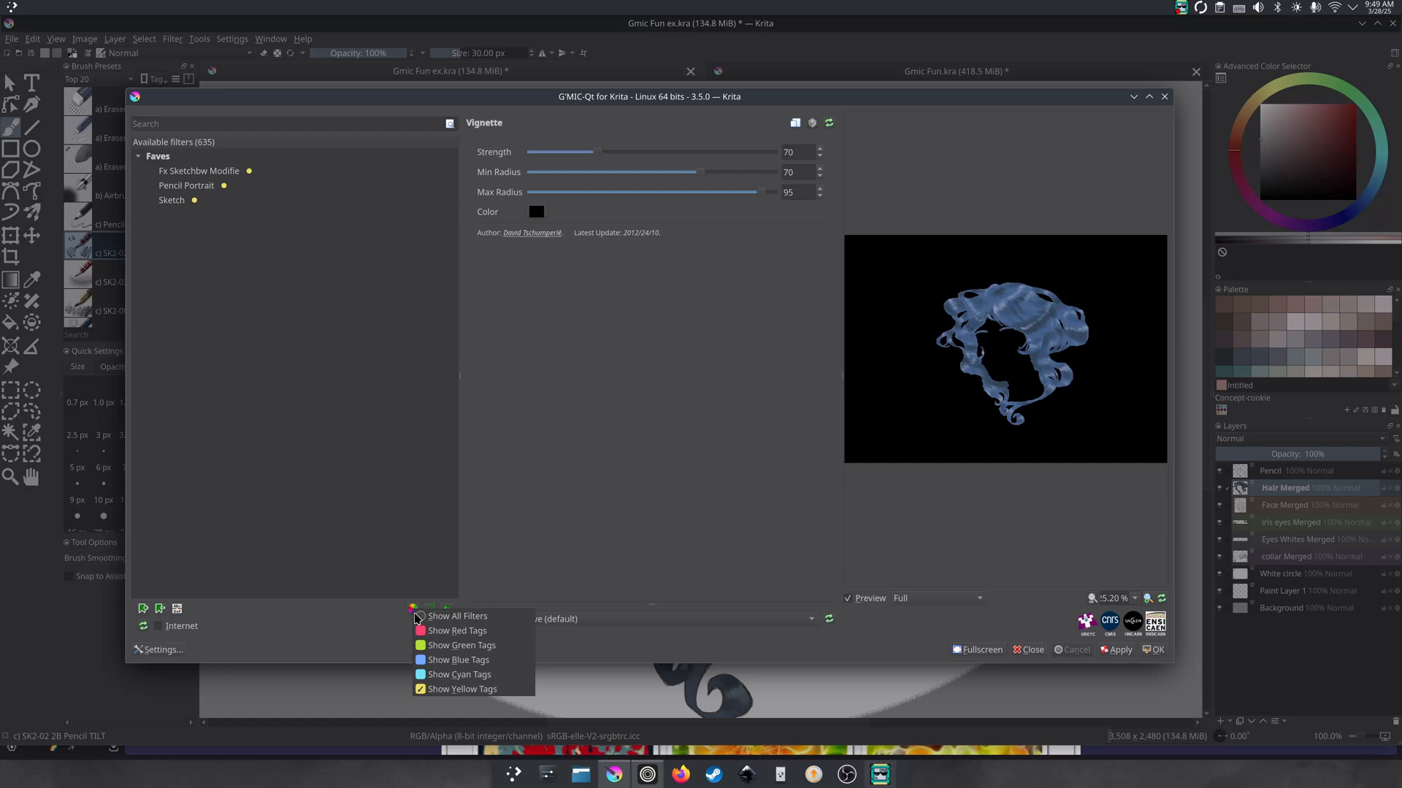
pyautogui.click(421, 690)
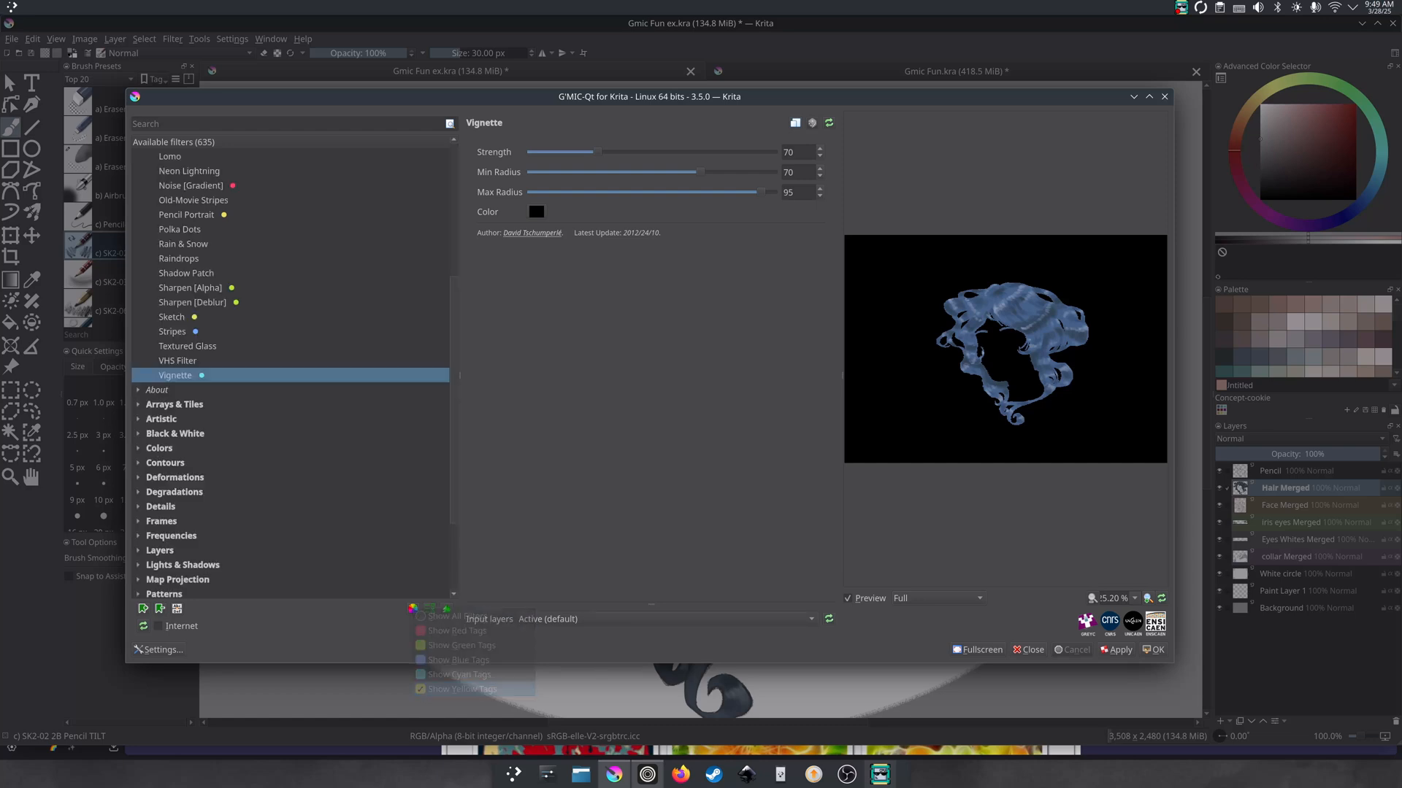
pyautogui.click(413, 611)
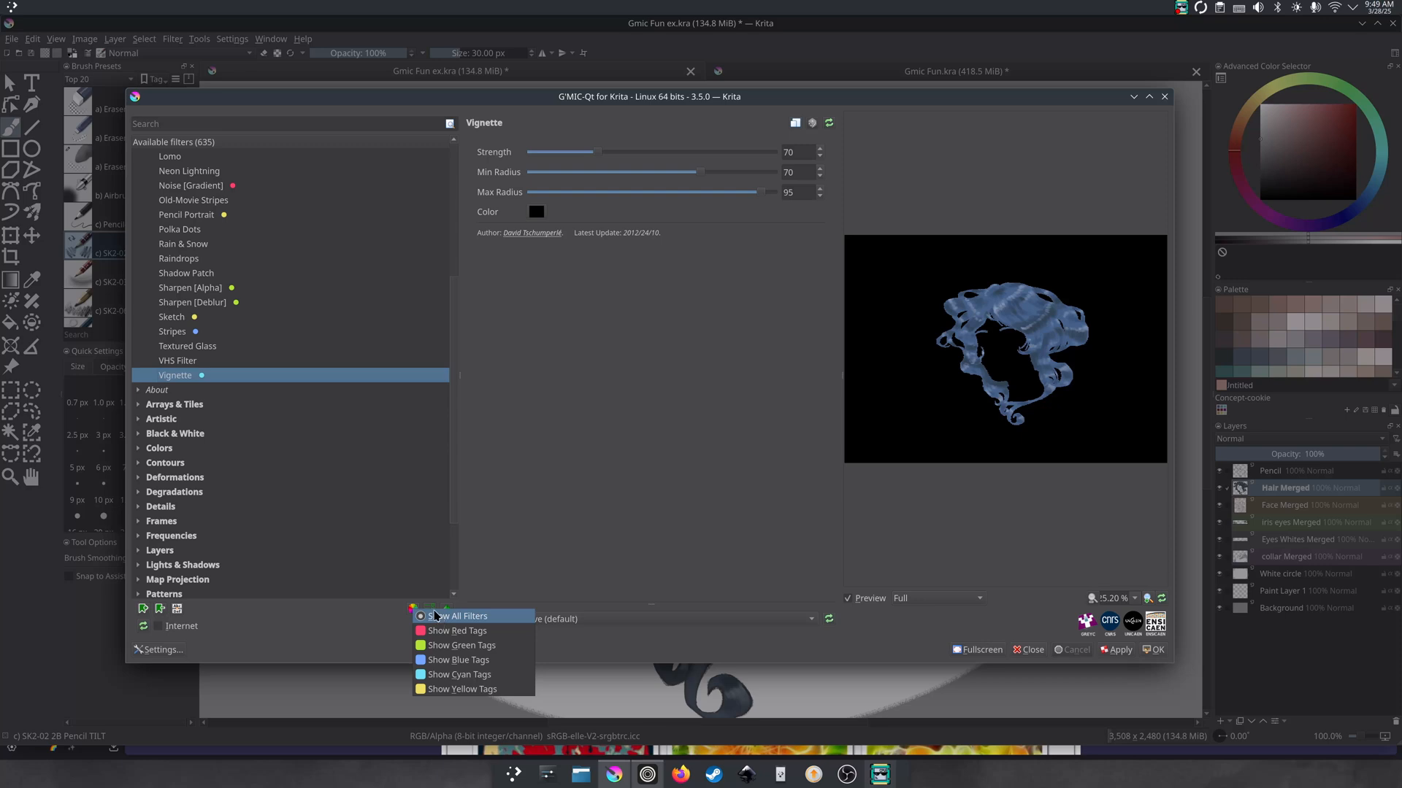
pyautogui.click(336, 428)
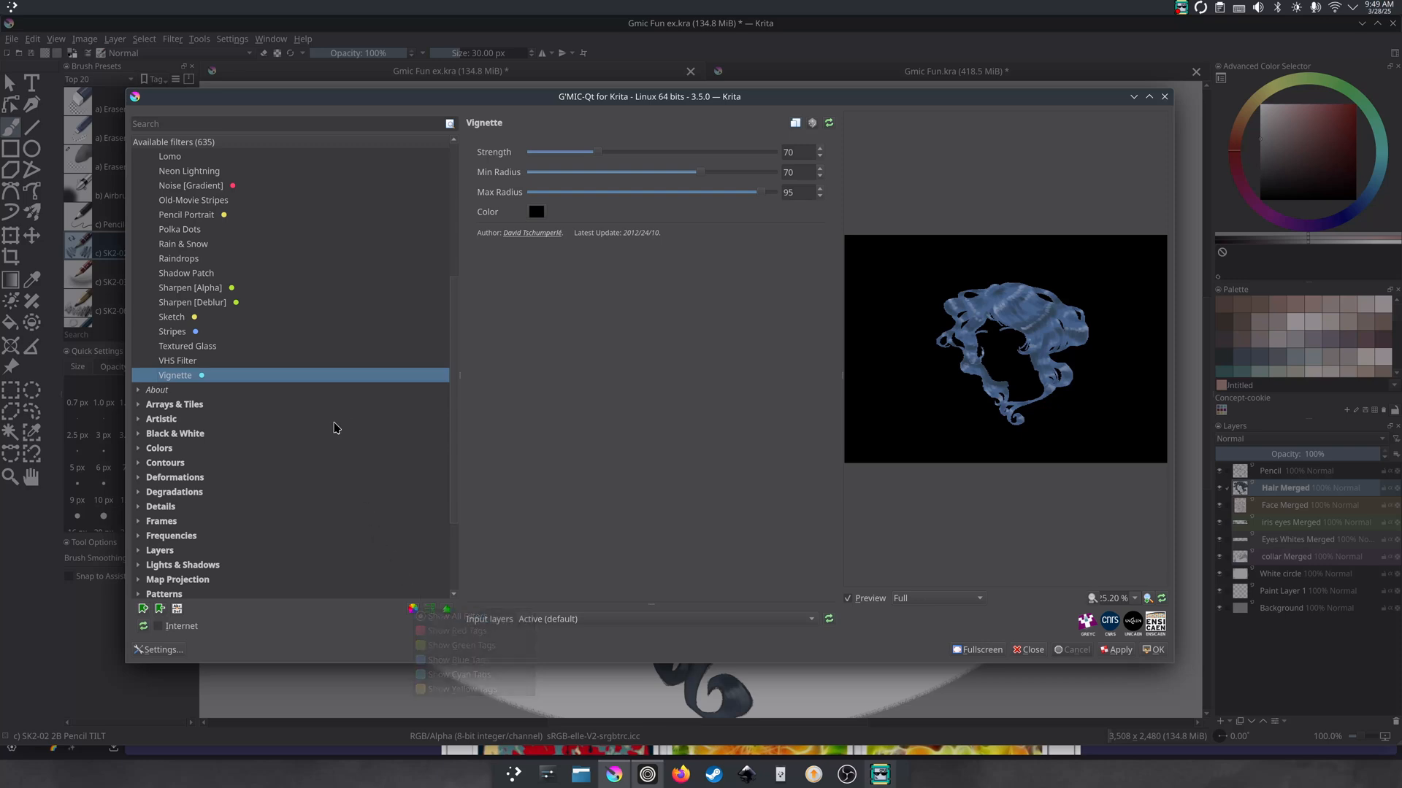
# - Add a red tag to the Vignette favourite and close the G'MIC-Qt dialog without applying the filter
pyautogui.rightClick(193, 376)
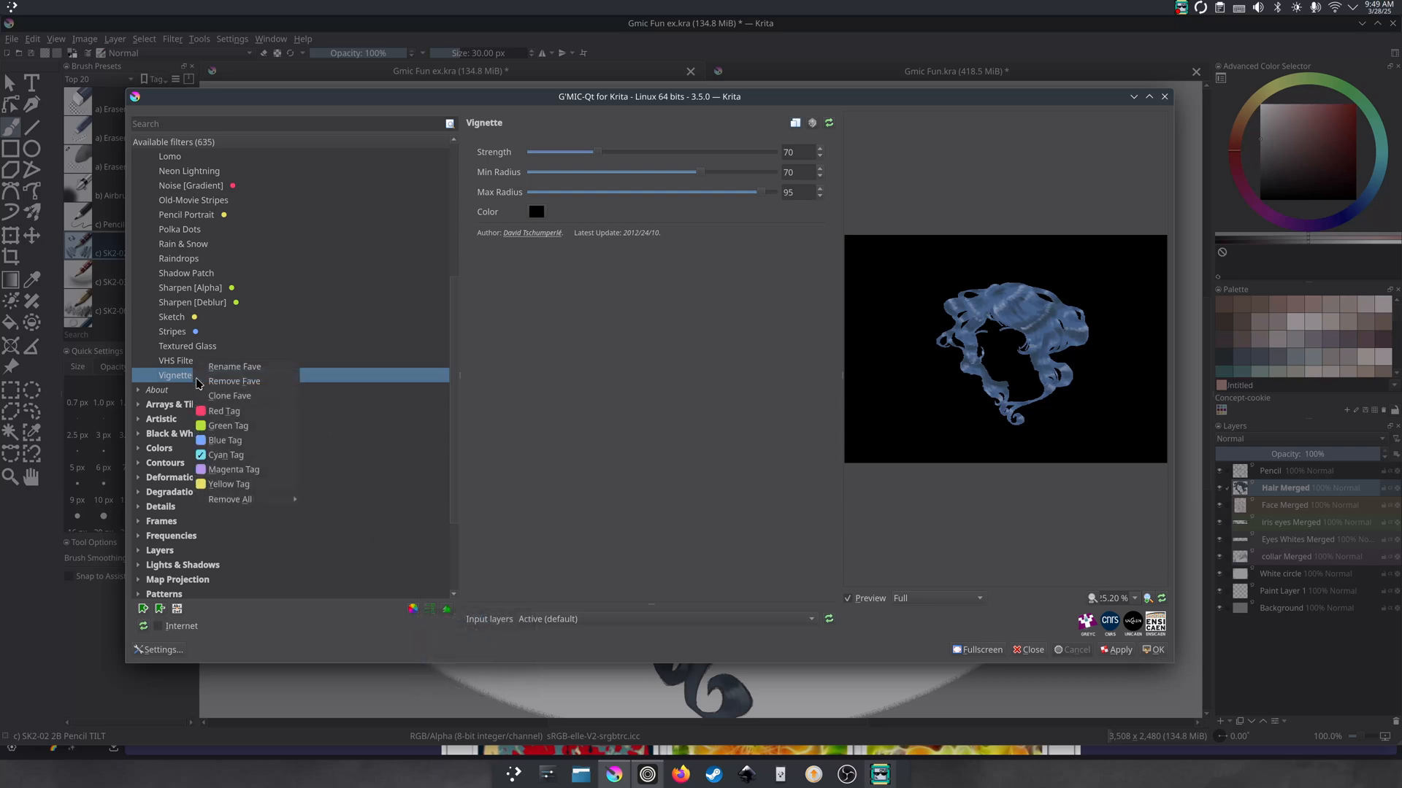
pyautogui.click(219, 411)
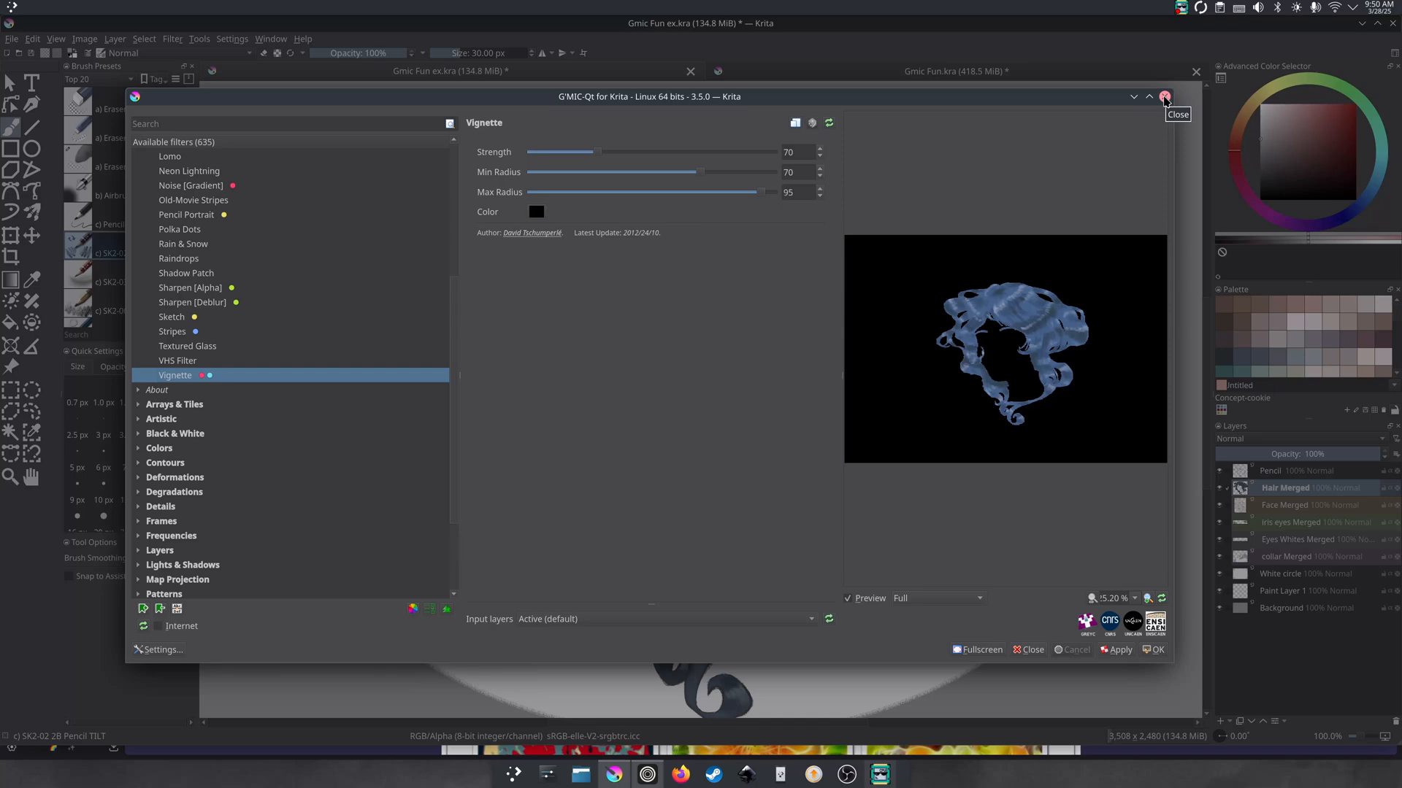
pyautogui.click(1165, 97)
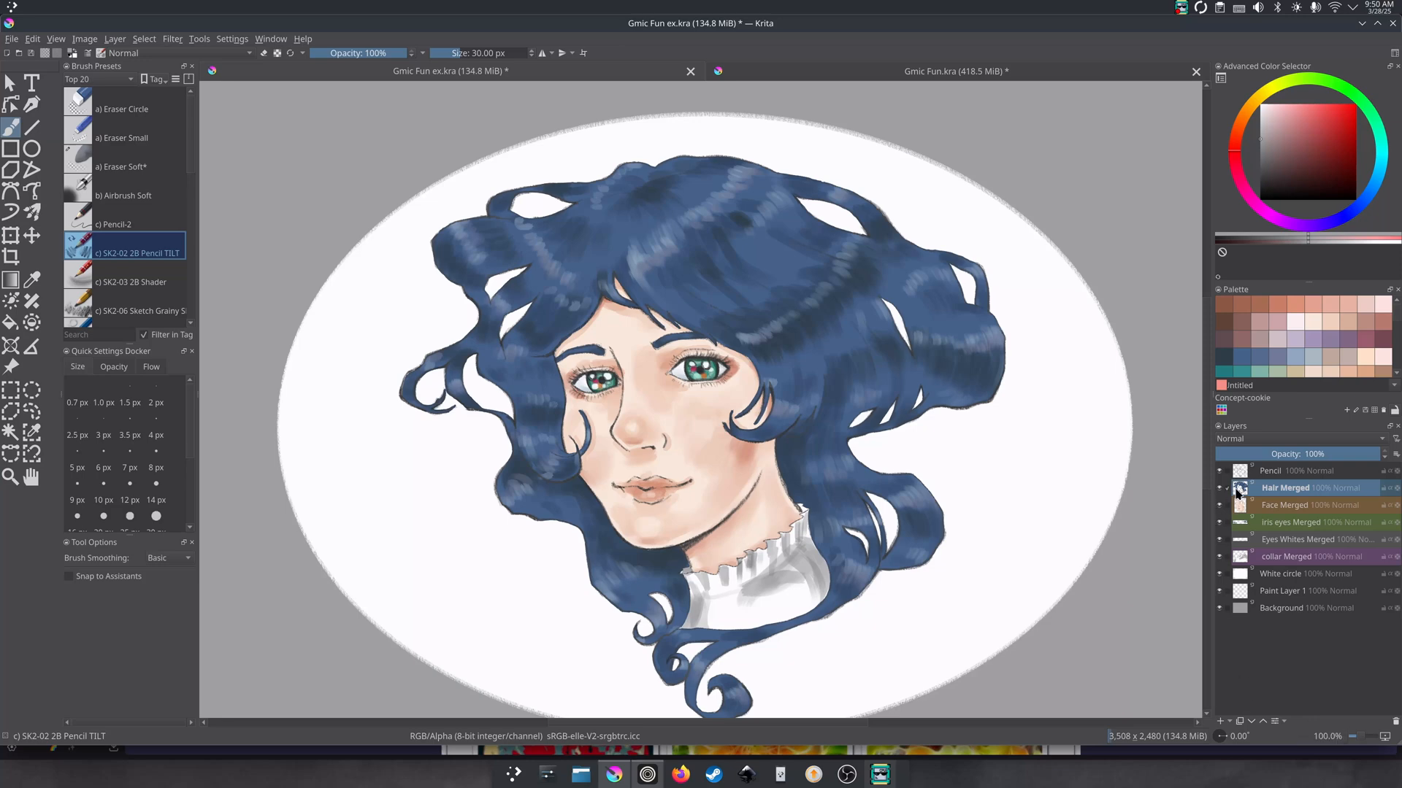
# - Duplicate the Hair Merged layer and make the original Hair Merged layer active
pyautogui.rightClick(1275, 492)
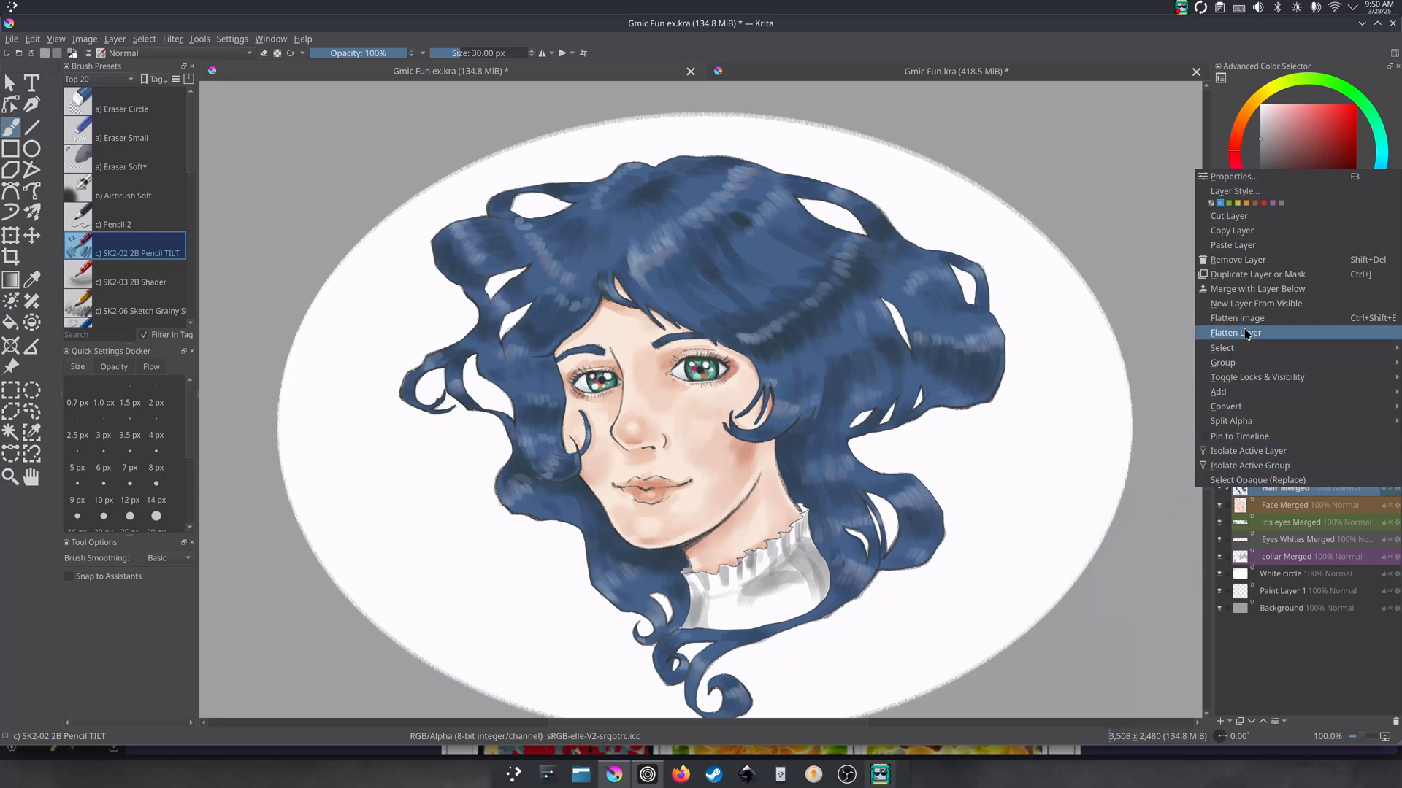
pyautogui.click(1225, 275)
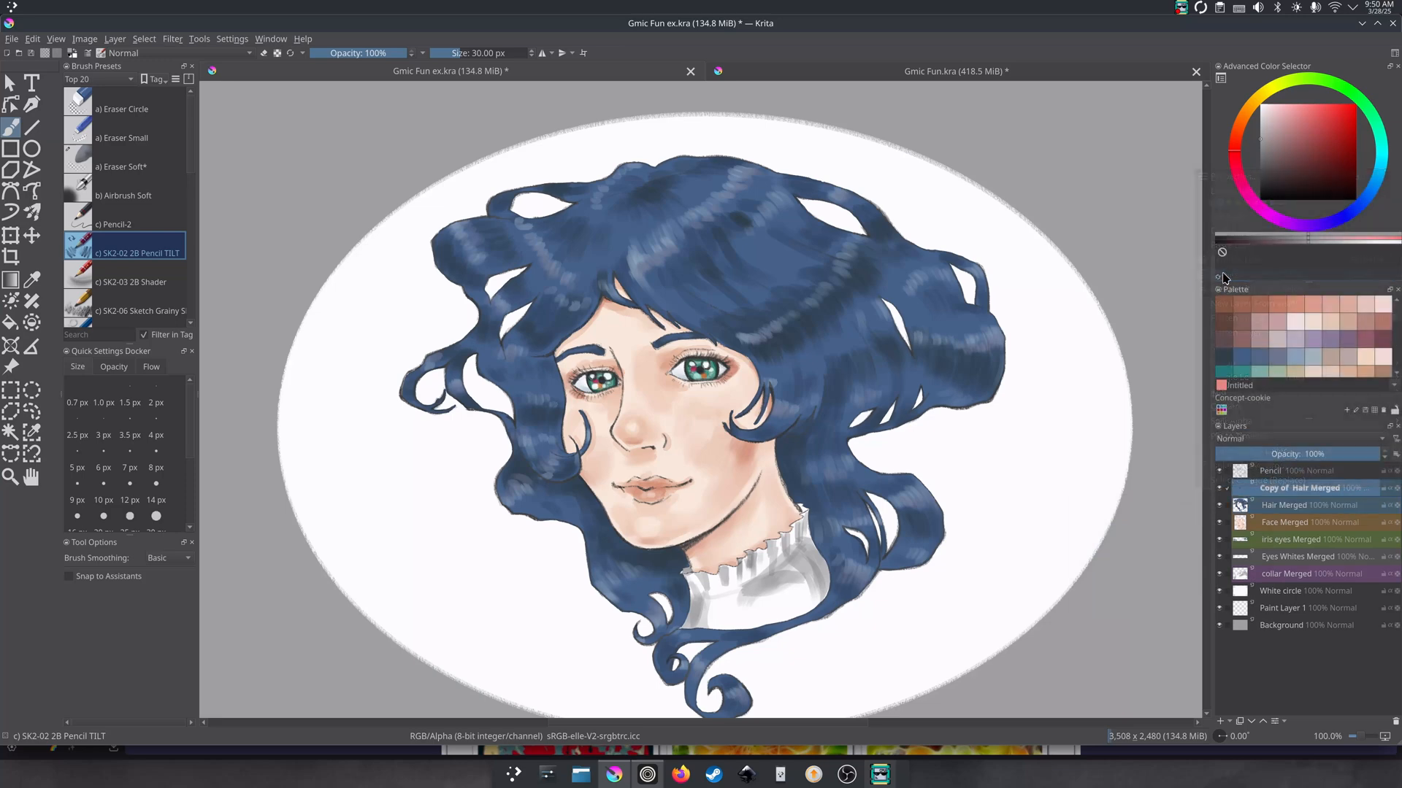
pyautogui.click(1280, 509)
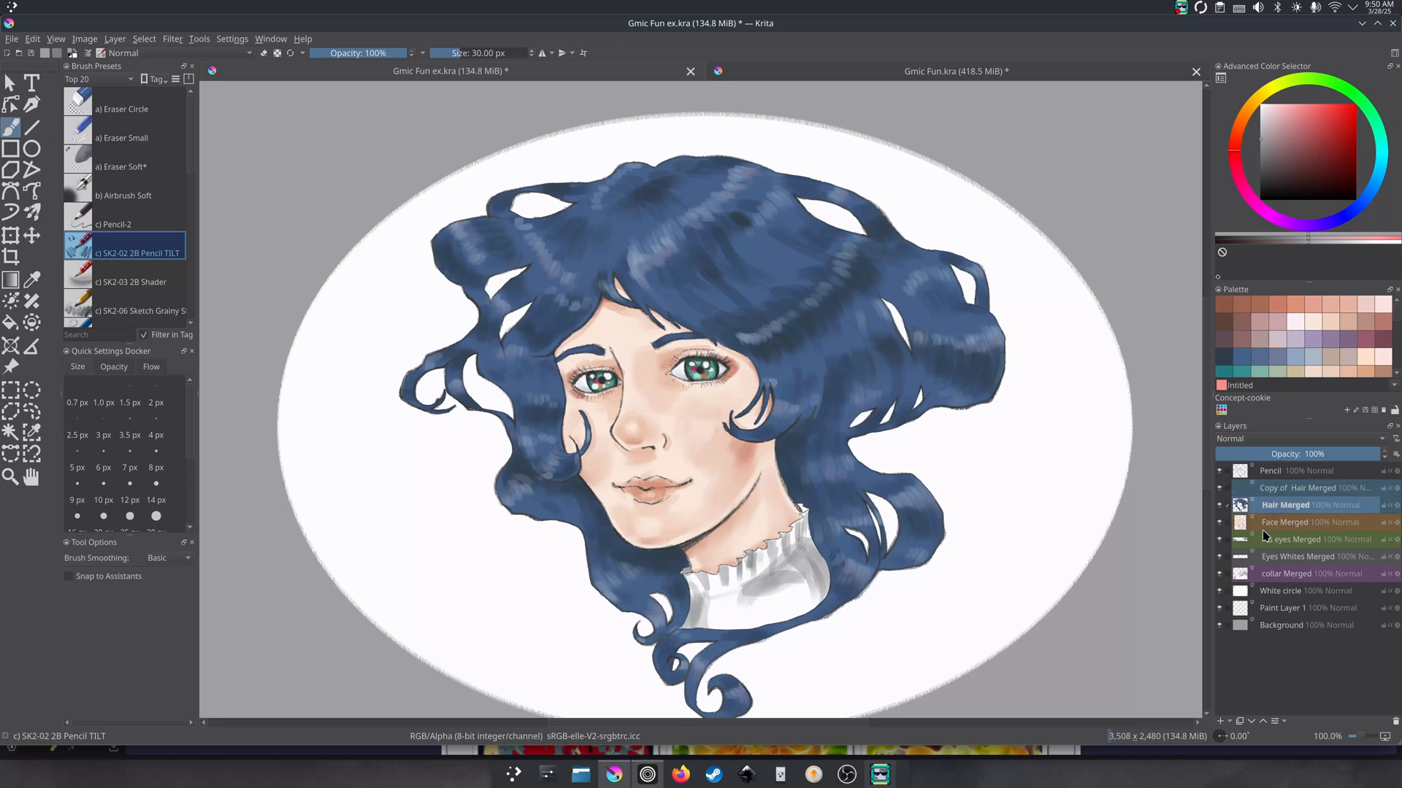
# - Start G'MIC-Qt on the Copy of Hair Merged layer, restrict the filters to yellow tags and choose the Sketch favourite
pyautogui.click(1274, 491)
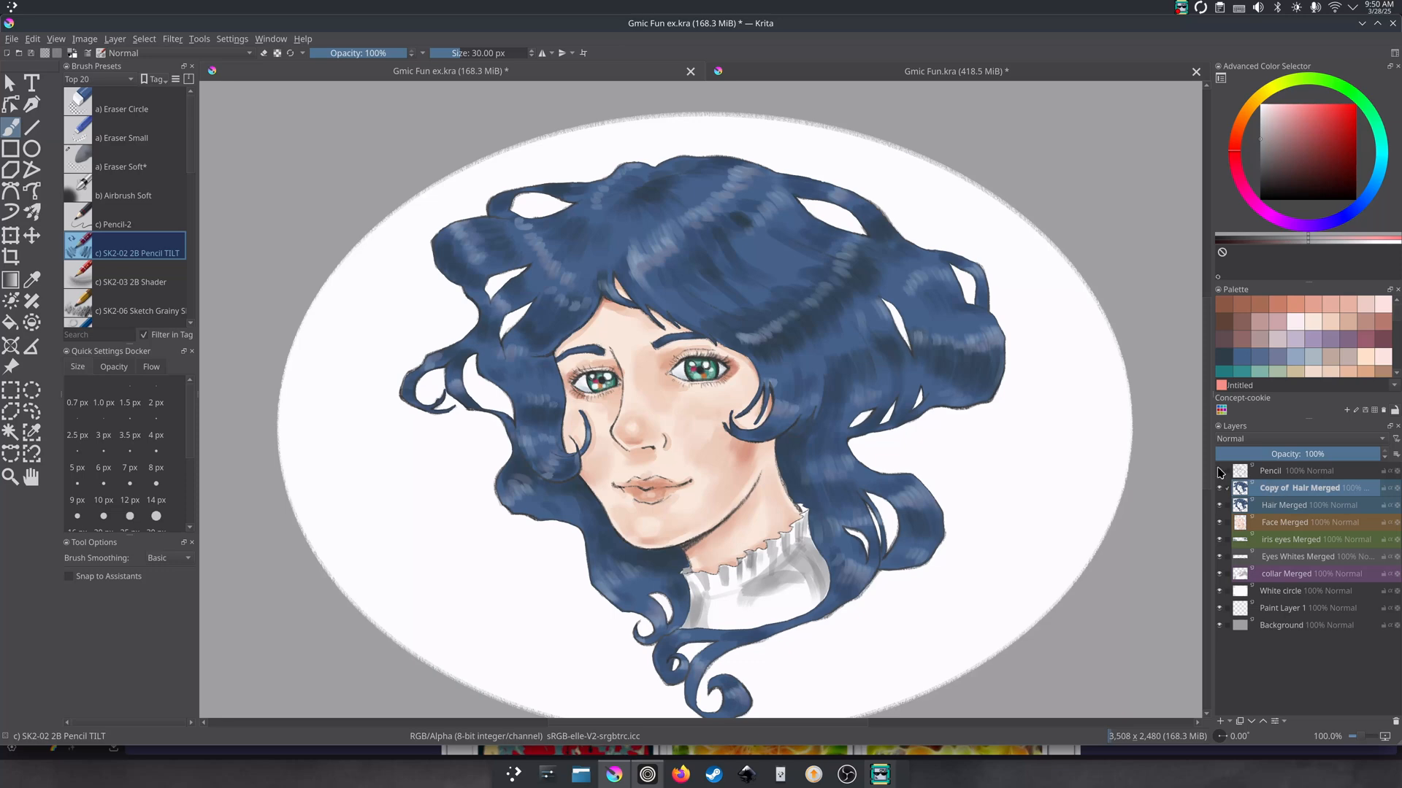
pyautogui.click(174, 40)
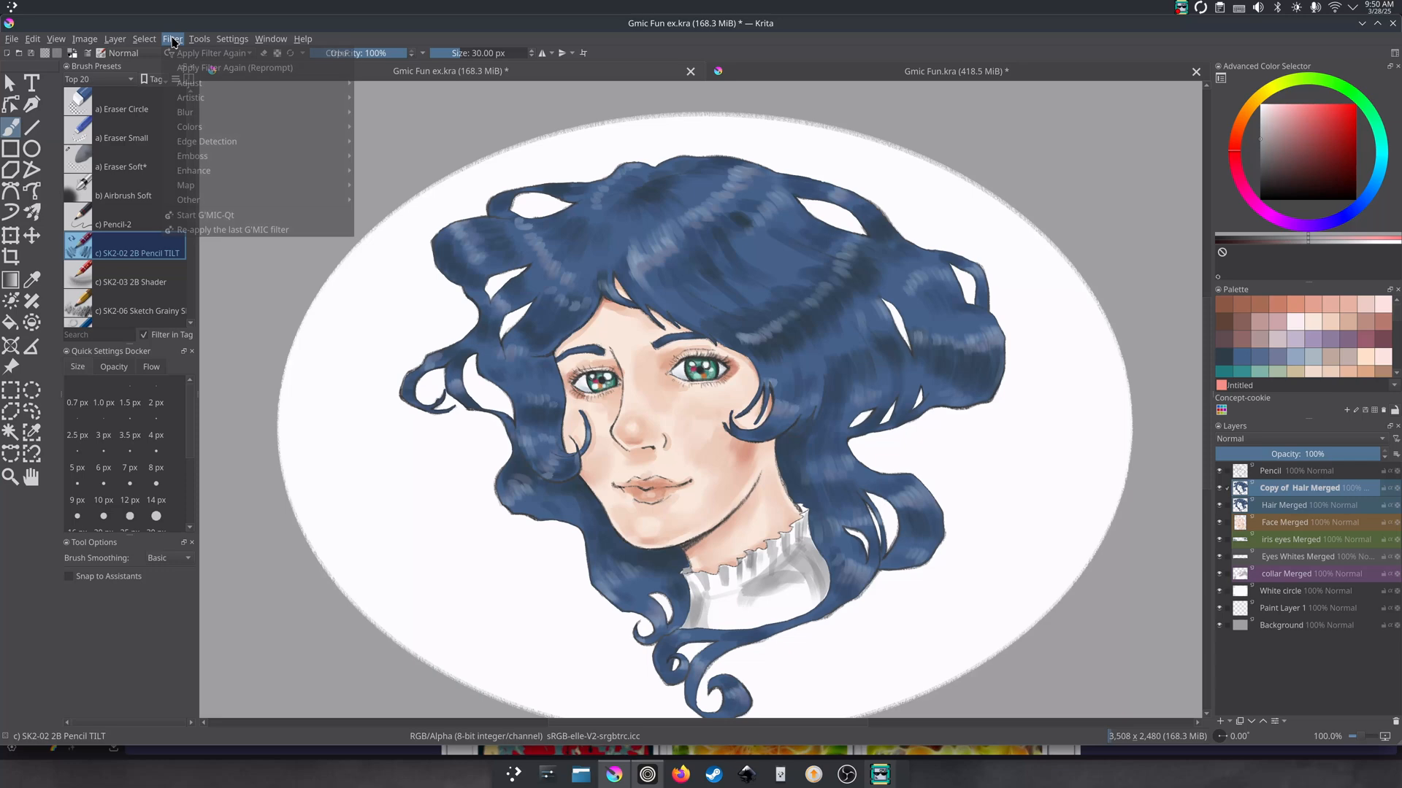
pyautogui.click(205, 215)
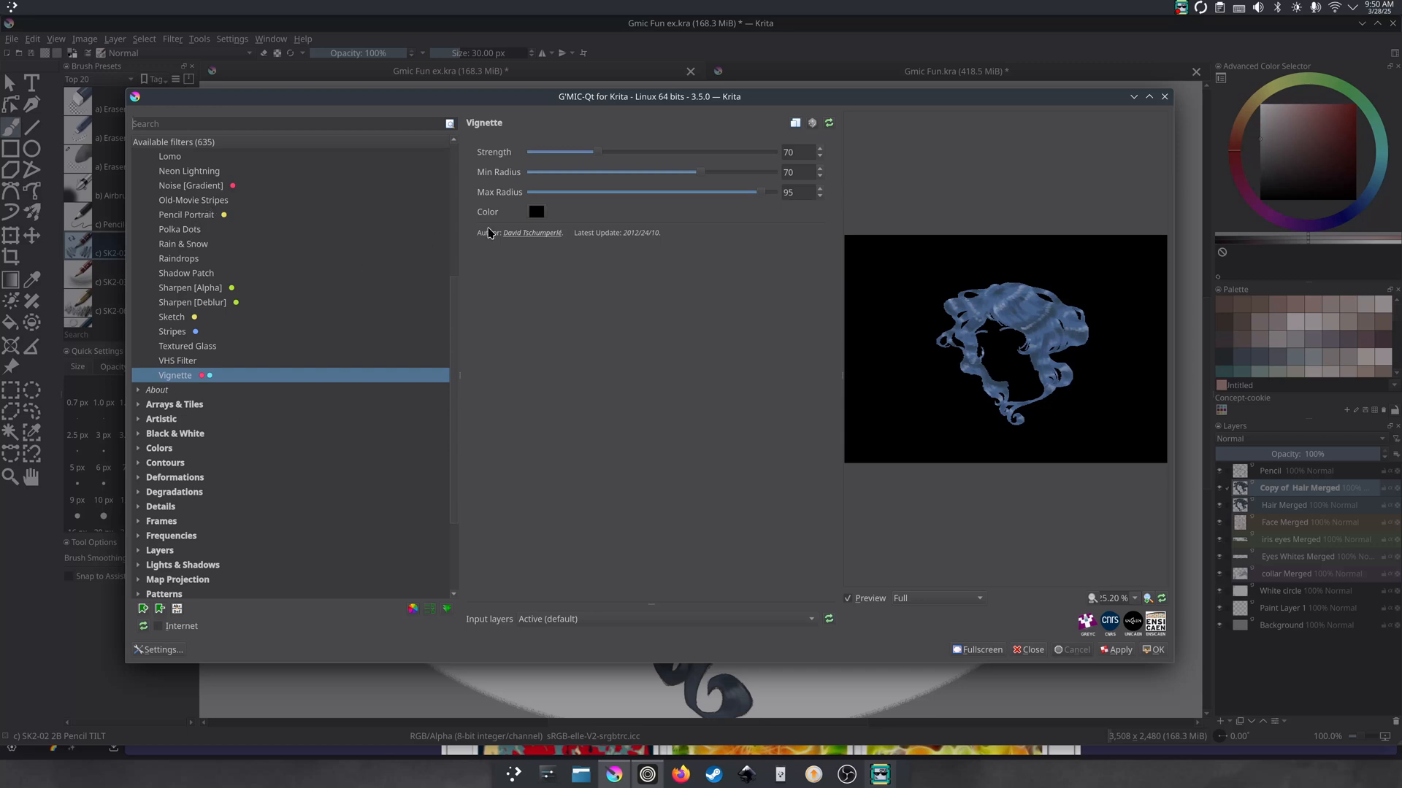
pyautogui.moveTo(457, 303); pyautogui.dragTo(457, 275)
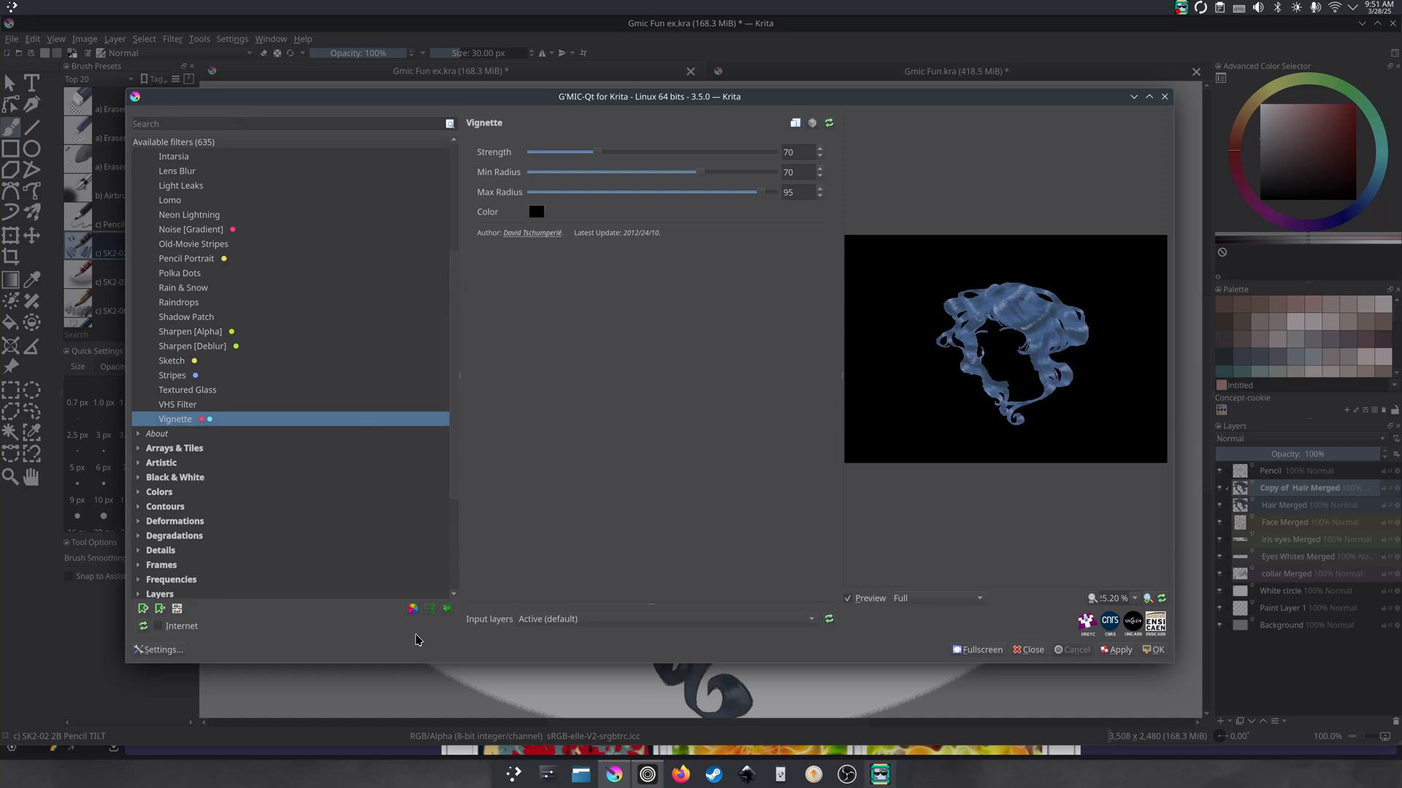
pyautogui.click(408, 607)
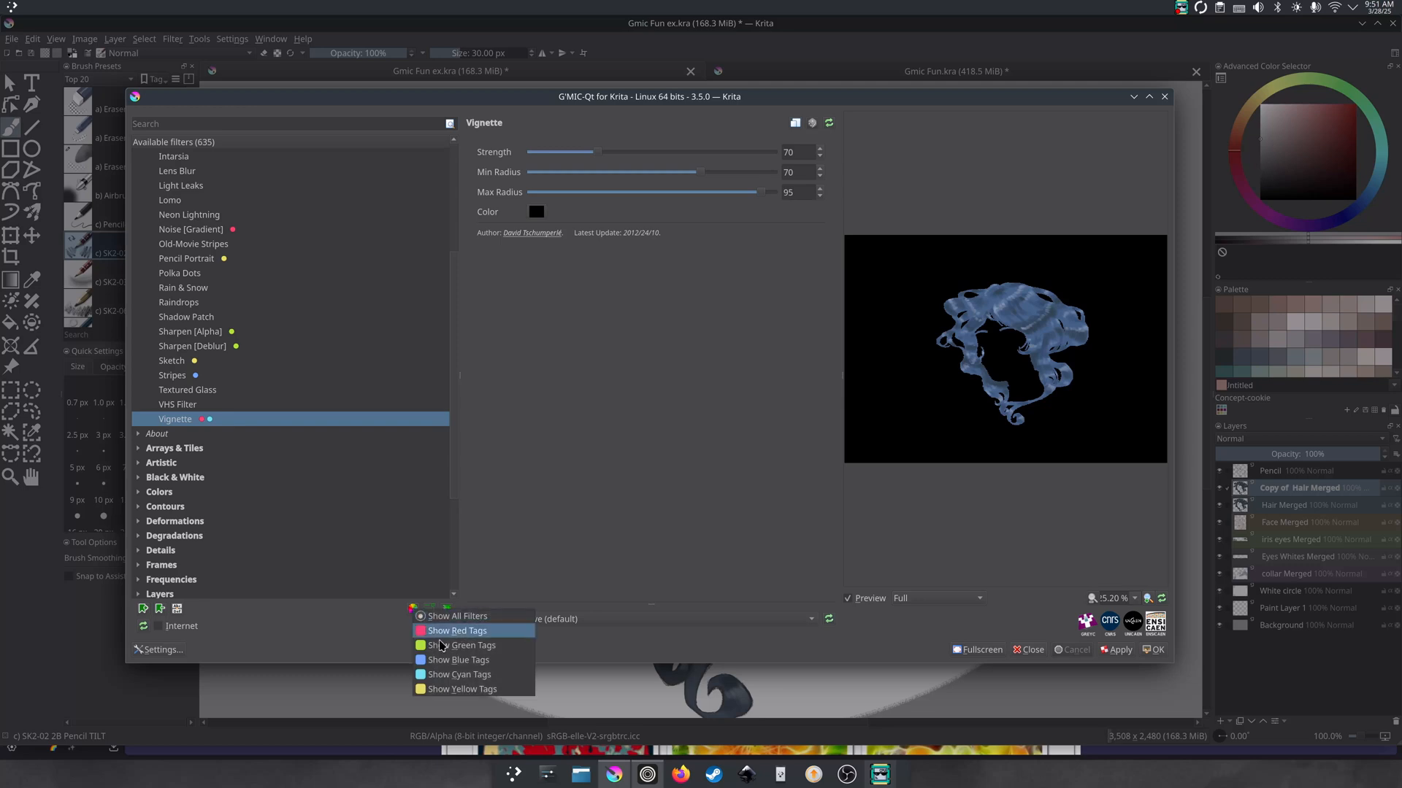
pyautogui.click(467, 689)
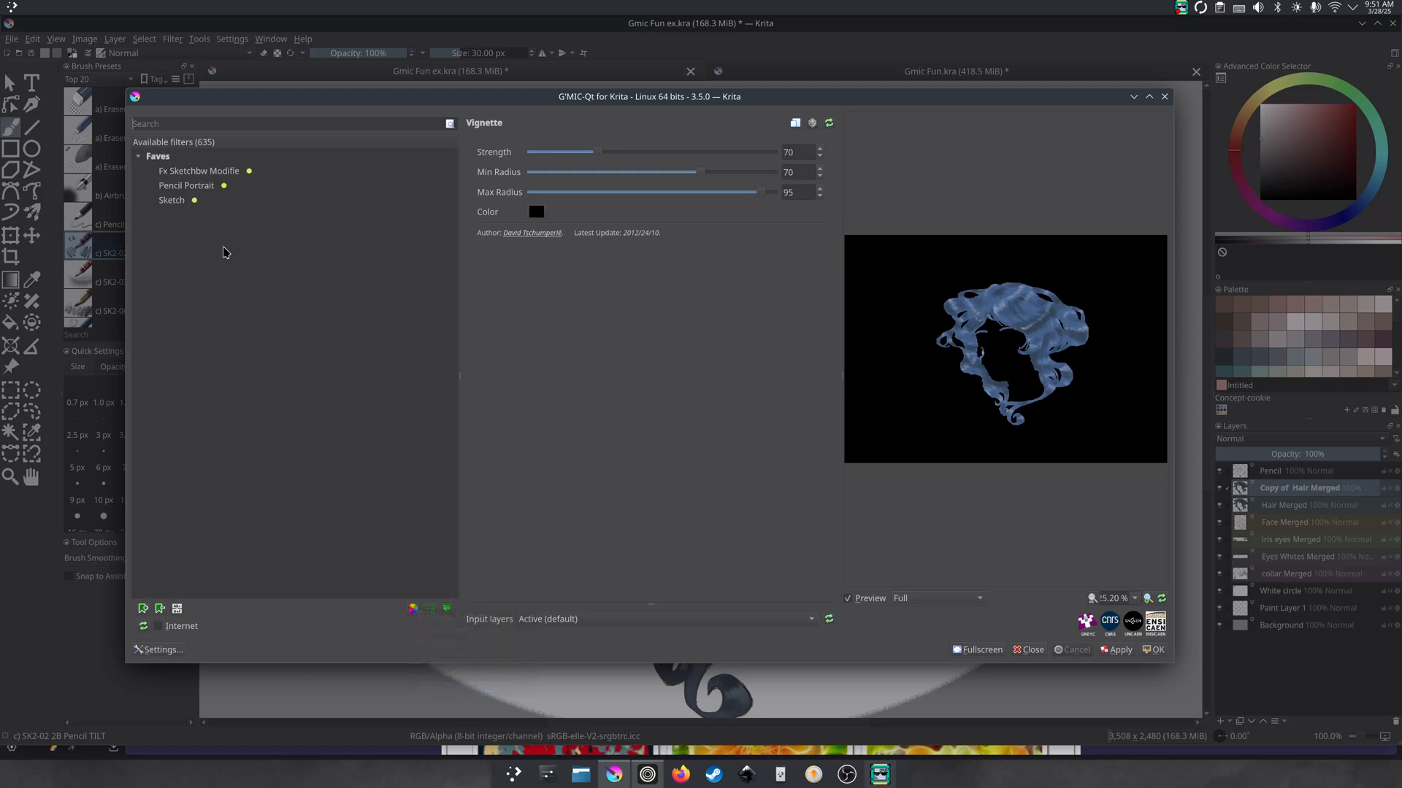
pyautogui.click(167, 199)
pyautogui.click(171, 200)
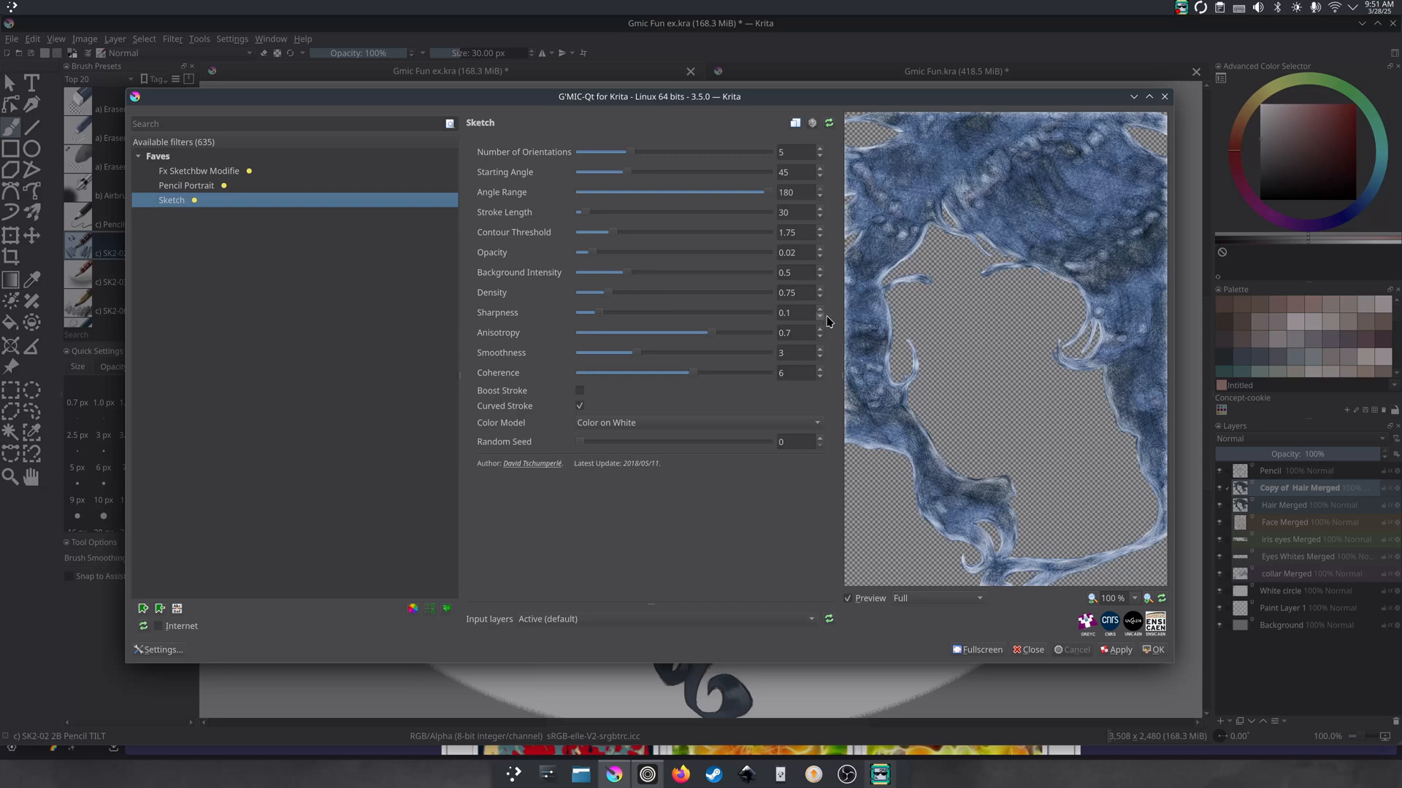
# - Inspect the Sketch preview on the hair at 120% and apply the filter with 5 orientations
pyautogui.scroll(1, 1049, 285)
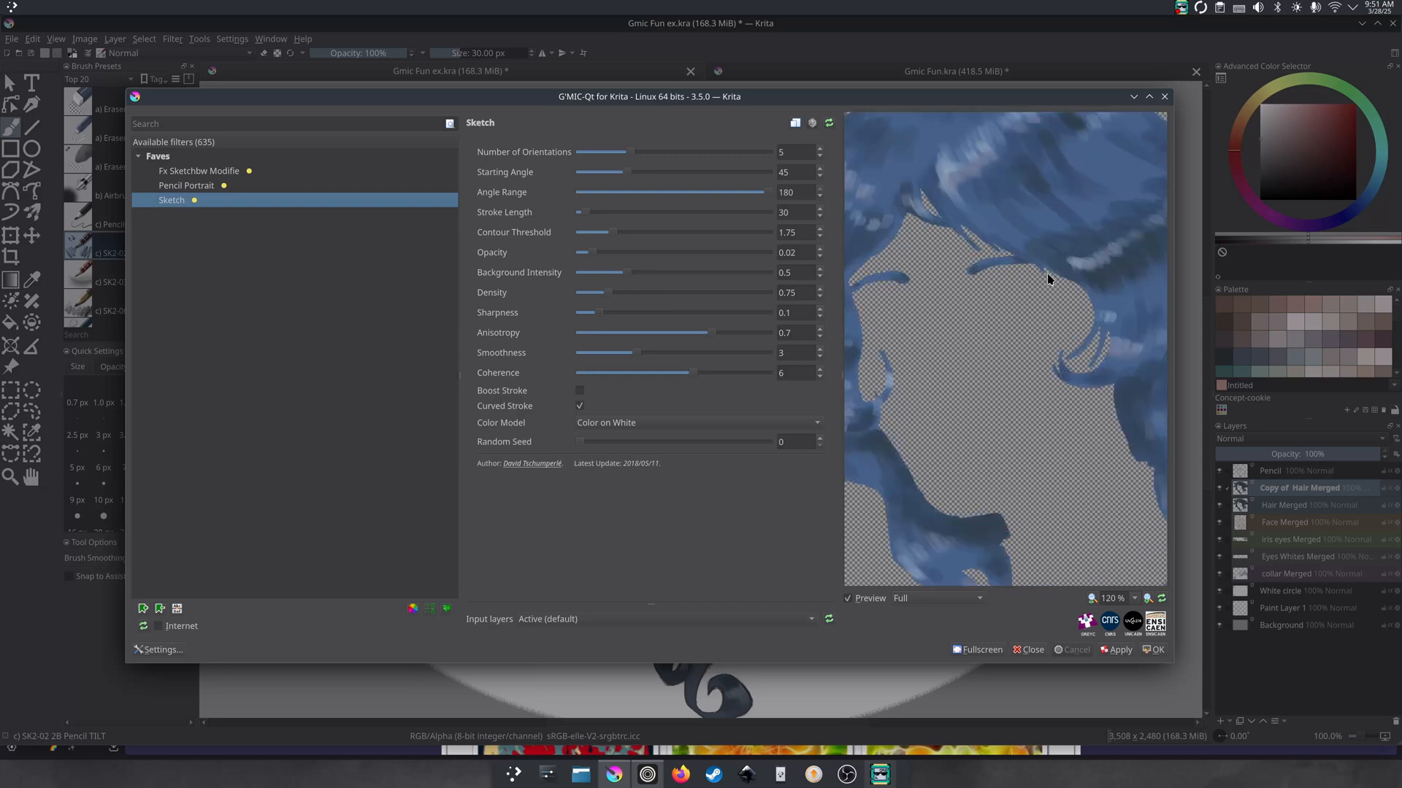
pyautogui.moveTo(1045, 239); pyautogui.dragTo(992, 313)
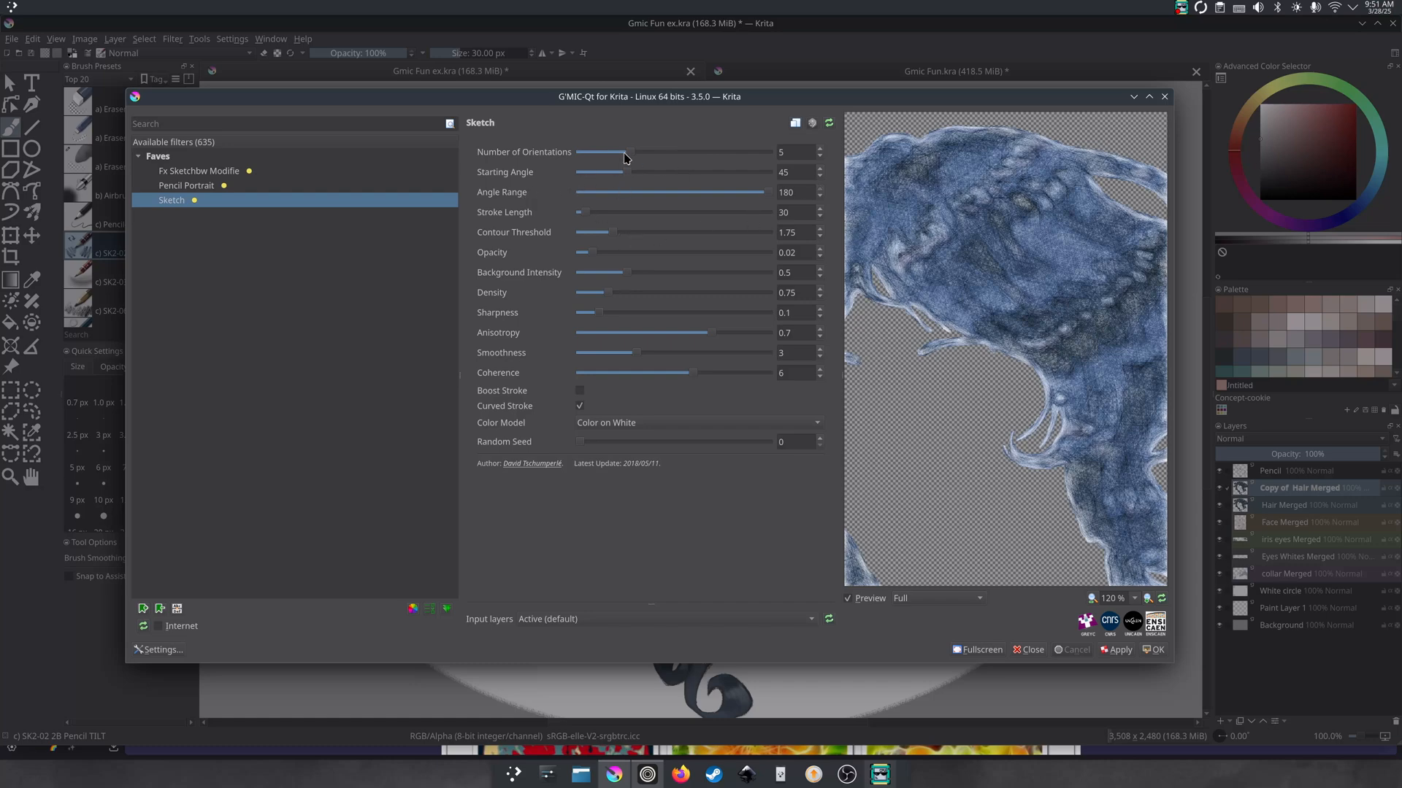
pyautogui.moveTo(628, 155); pyautogui.dragTo(639, 160)
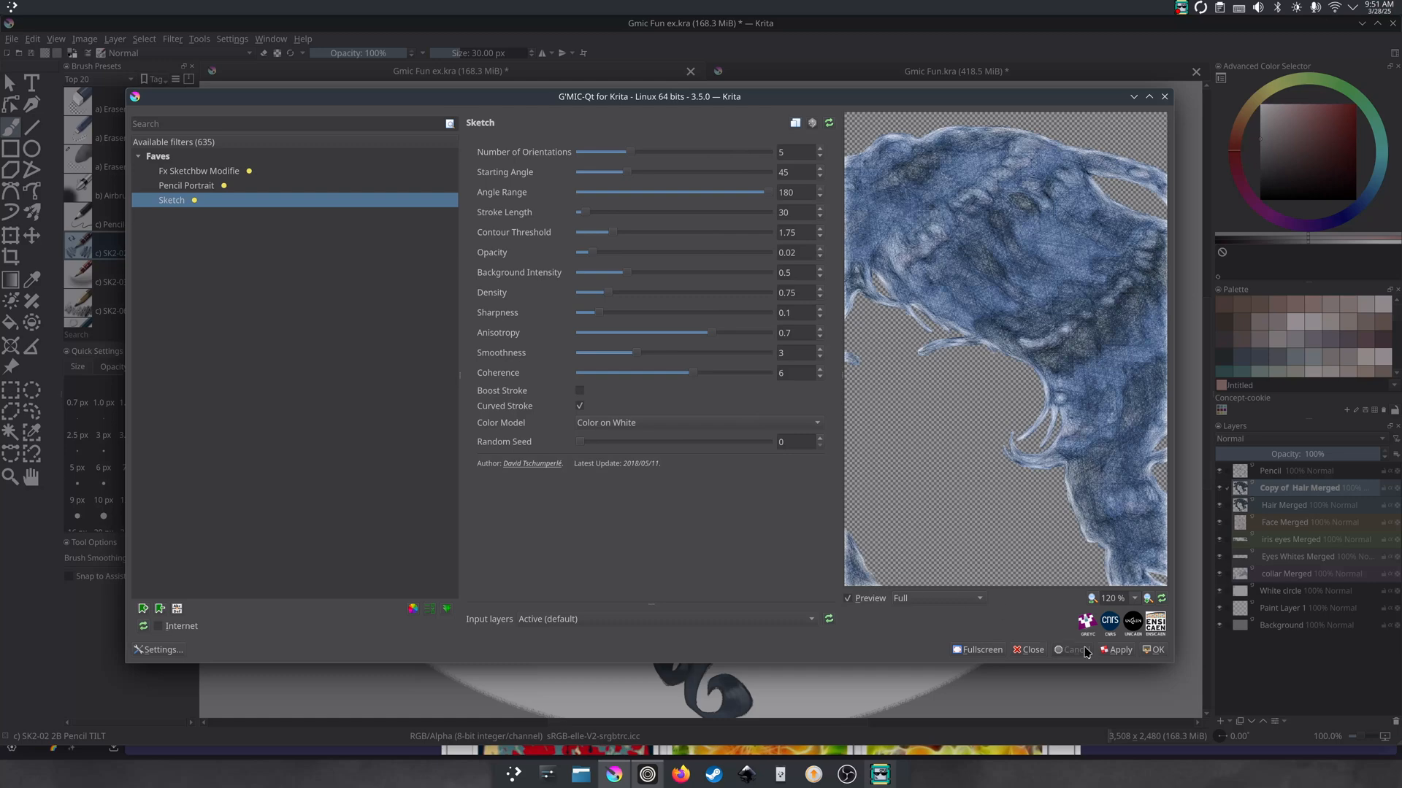
pyautogui.click(1152, 652)
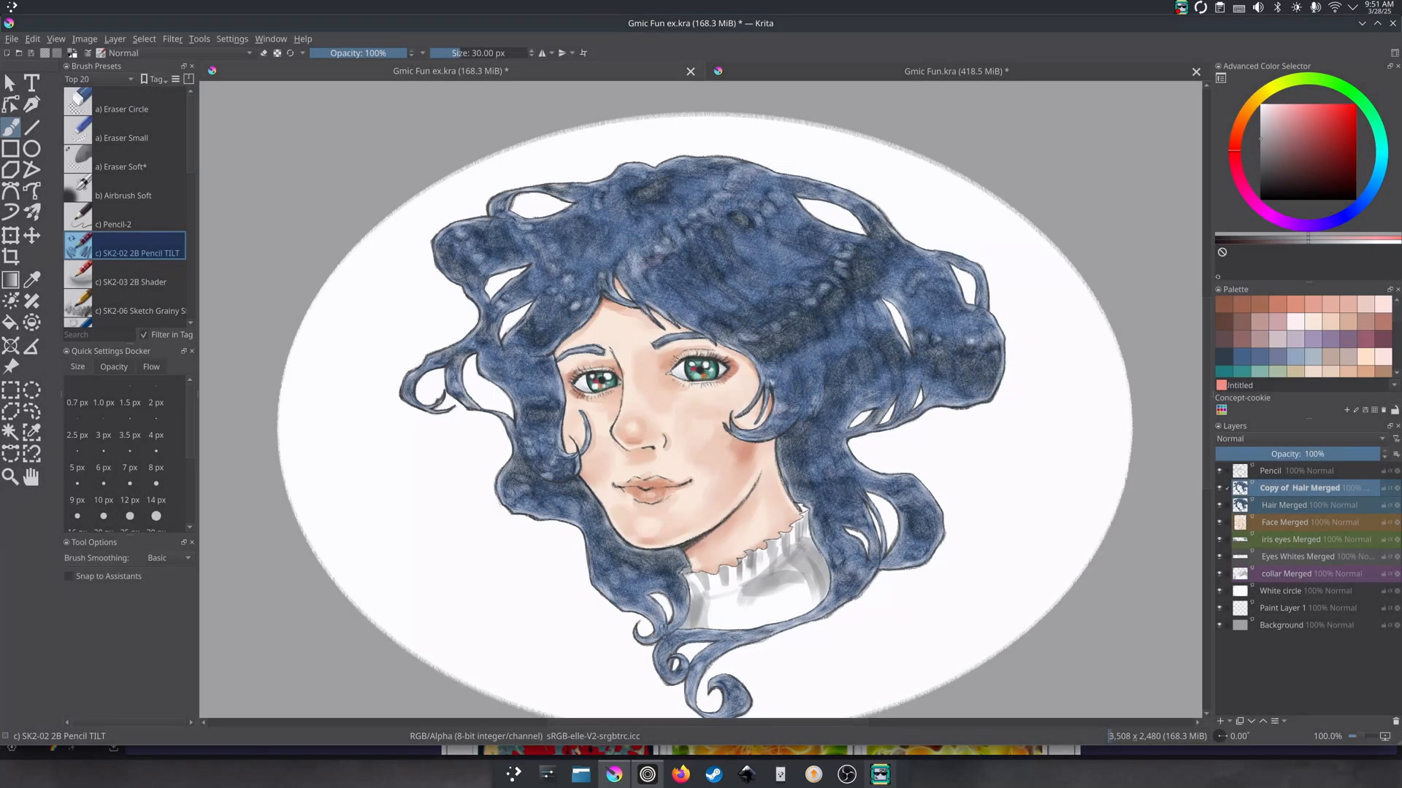
# - Try the Overlay, Grain Extract and Glow blending modes on the sketch-filtered hair copy
pyautogui.click(1247, 438)
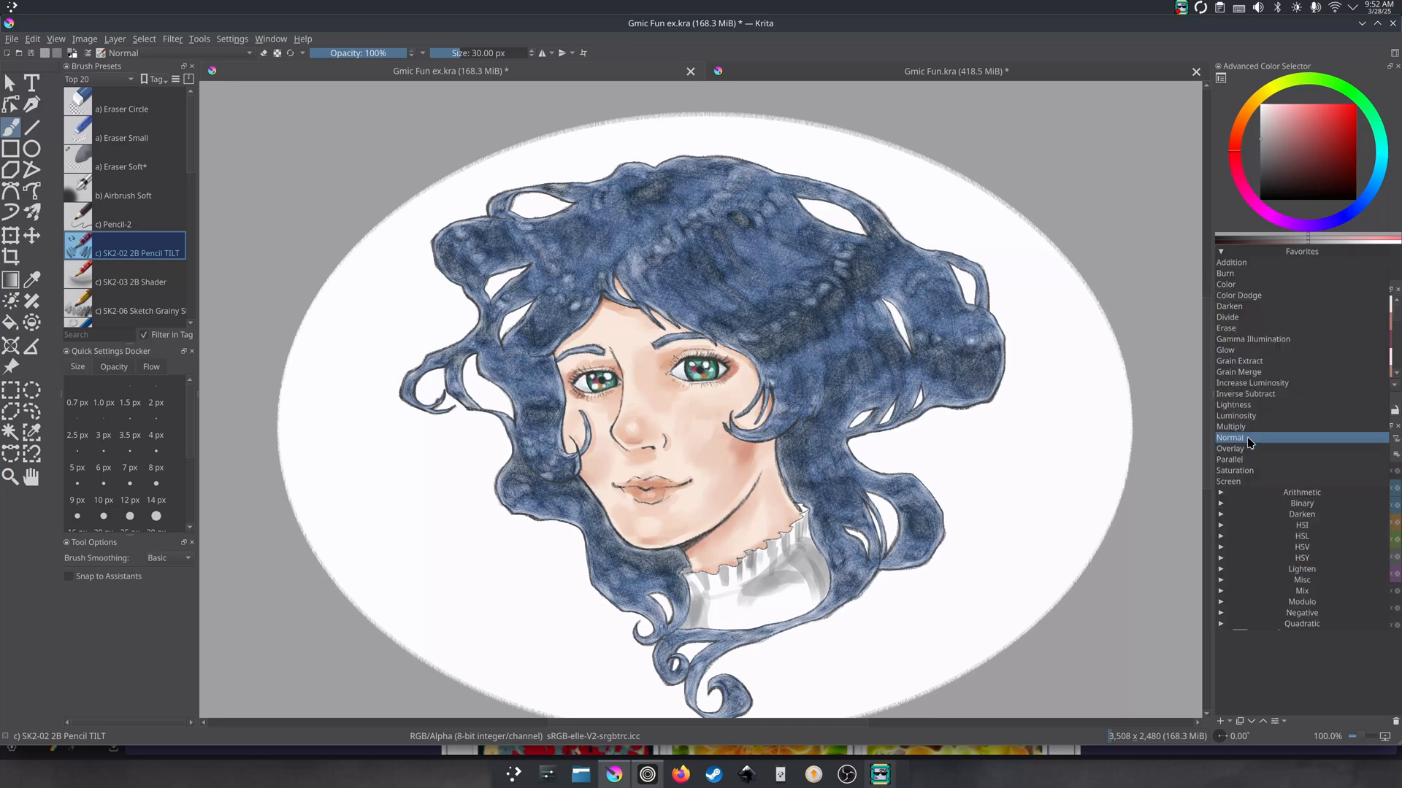
pyautogui.click(1241, 449)
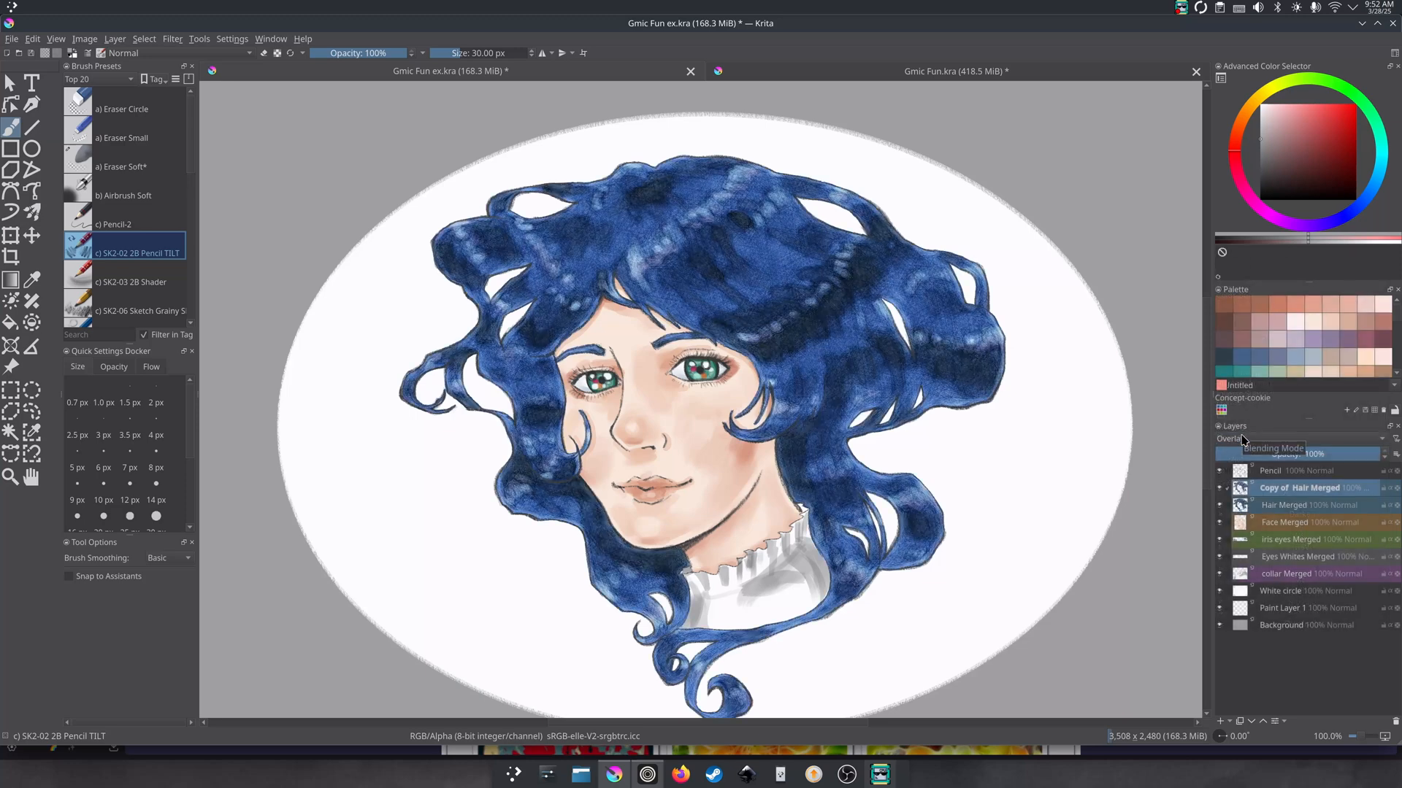
pyautogui.click(1246, 440)
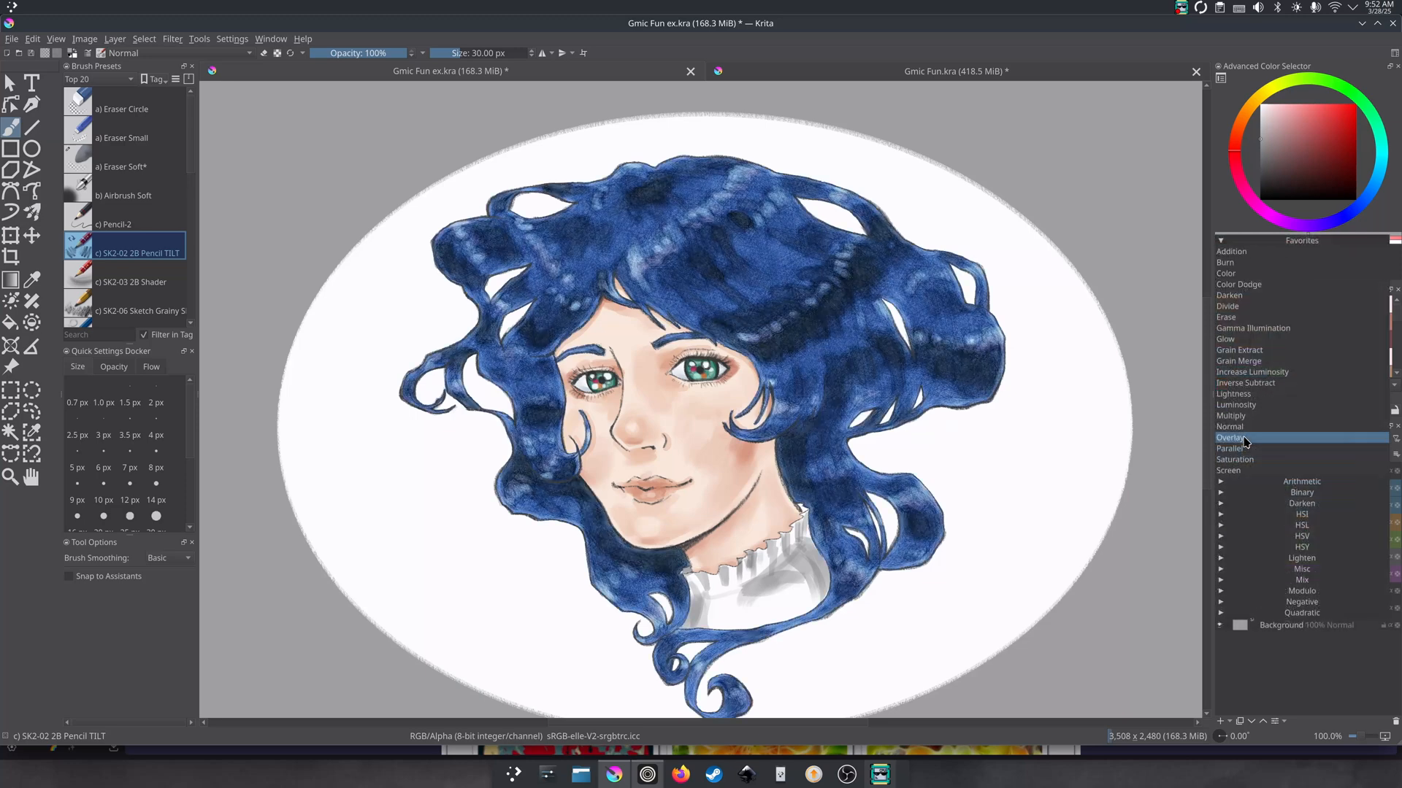
pyautogui.click(1239, 360)
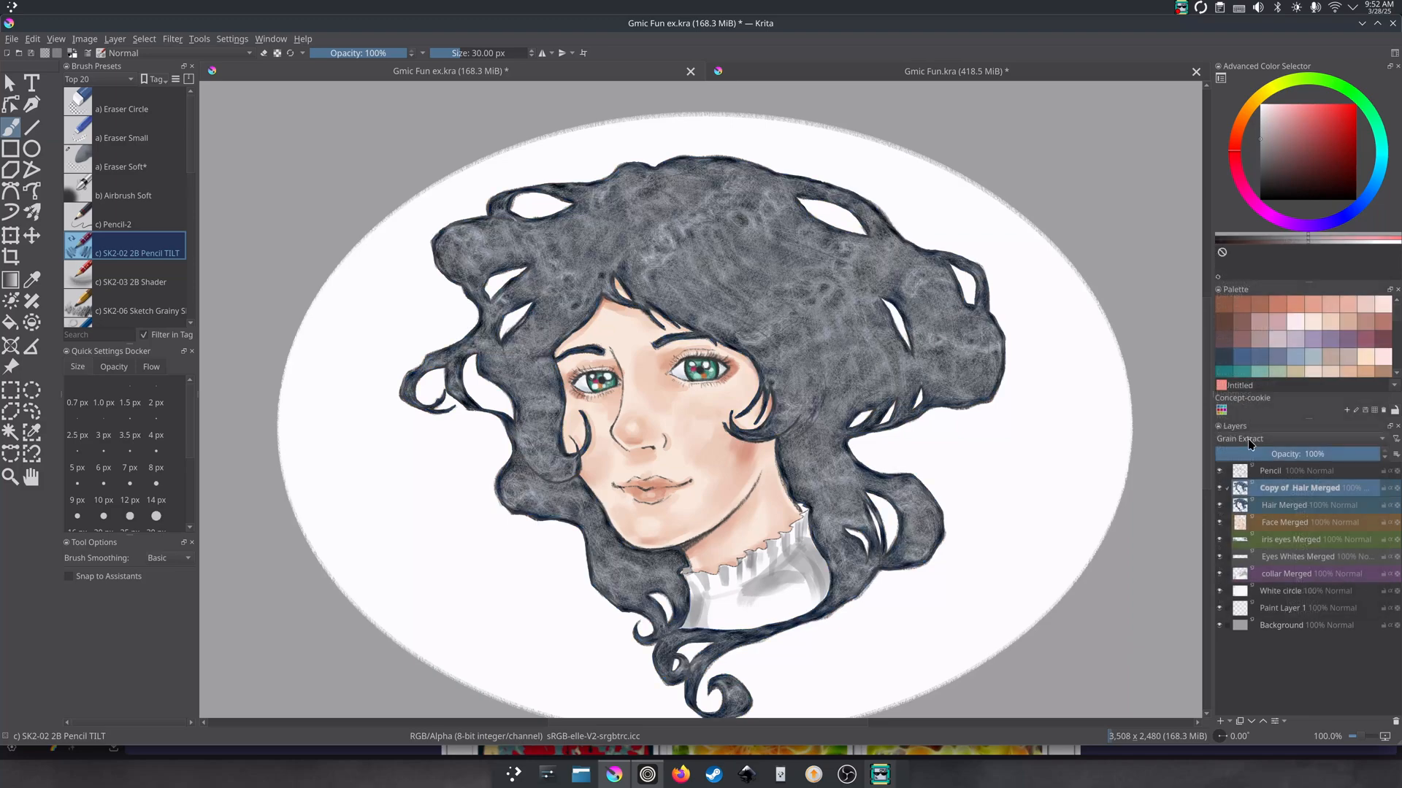
pyautogui.click(1247, 439)
pyautogui.click(1245, 426)
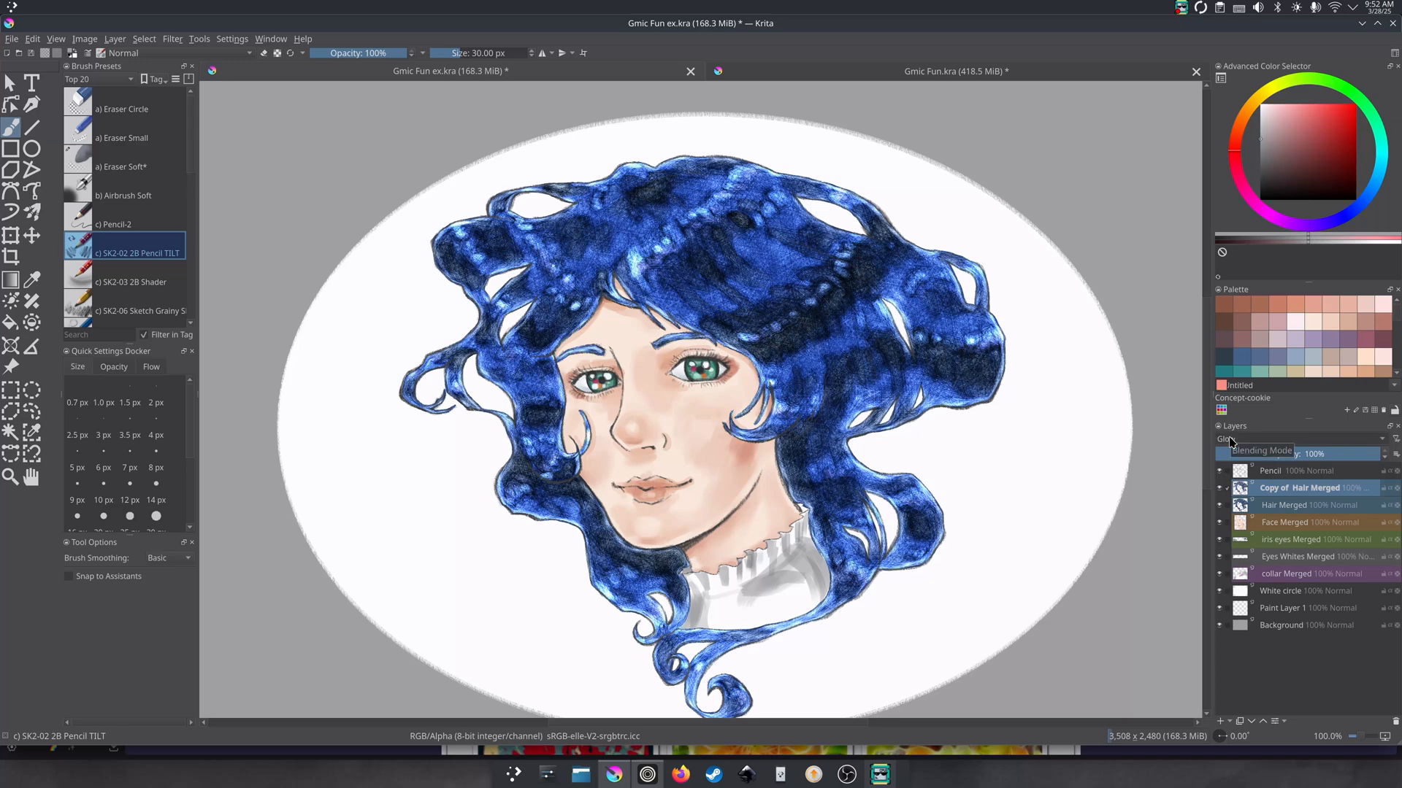
# - Set the sketch-filtered hair copy's blending mode to Overlay and its opacity to 75%, checking the blend on the portrait
pyautogui.click(1230, 441)
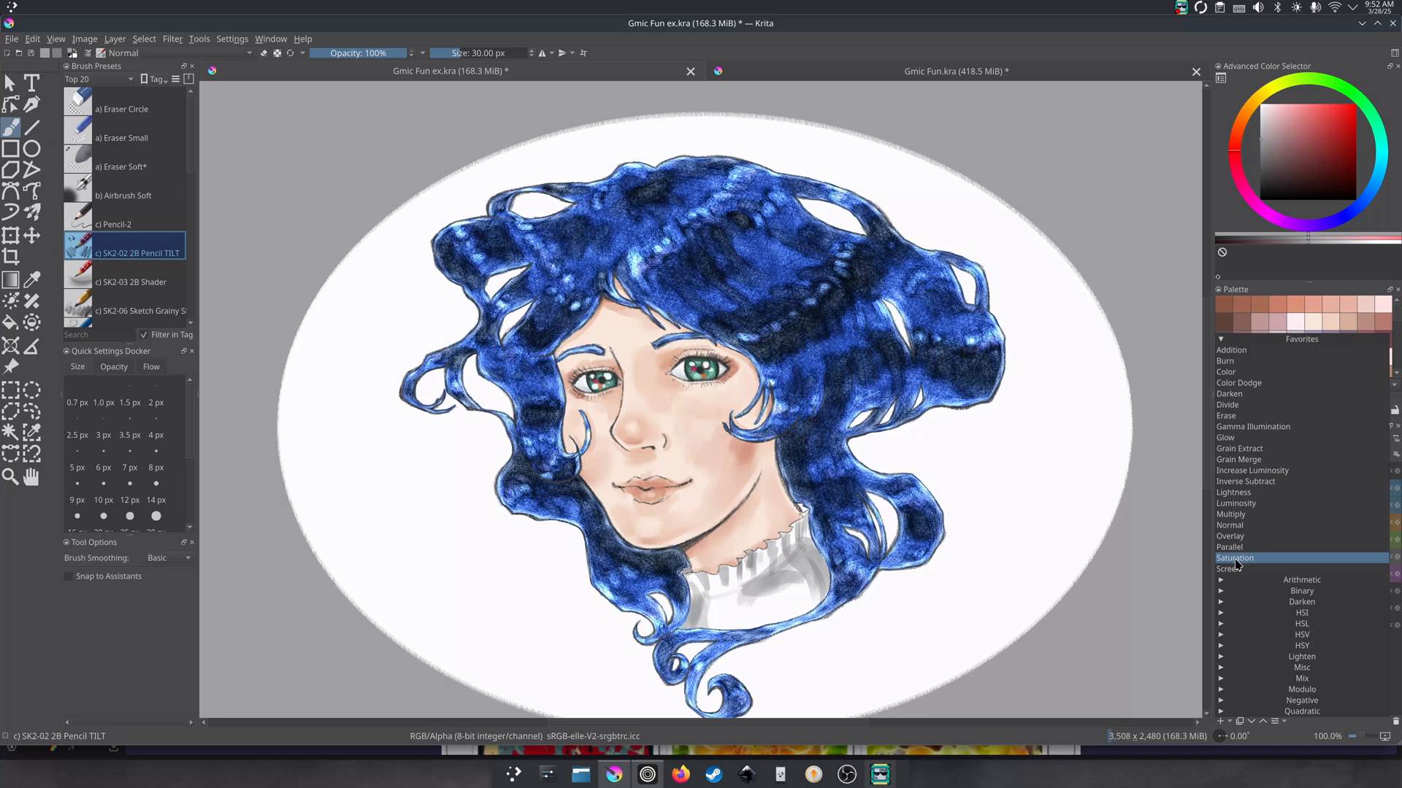
pyautogui.click(1232, 537)
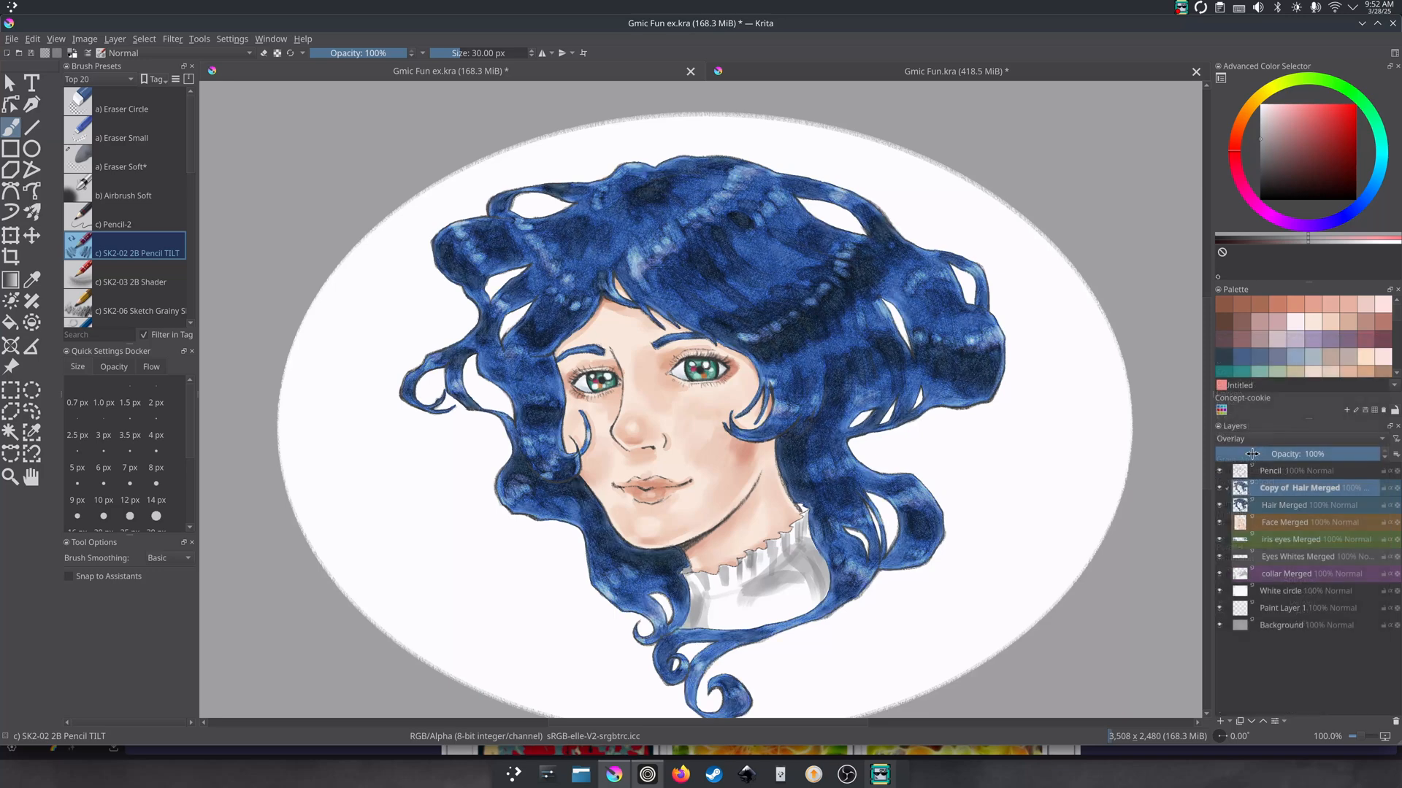
pyautogui.moveTo(1352, 455)
pyautogui.mouseDown()
pyautogui.moveTo(1336, 456)
pyautogui.moveTo(1352, 460)
pyautogui.mouseUp()
pyautogui.scroll(-1, 869, 449)
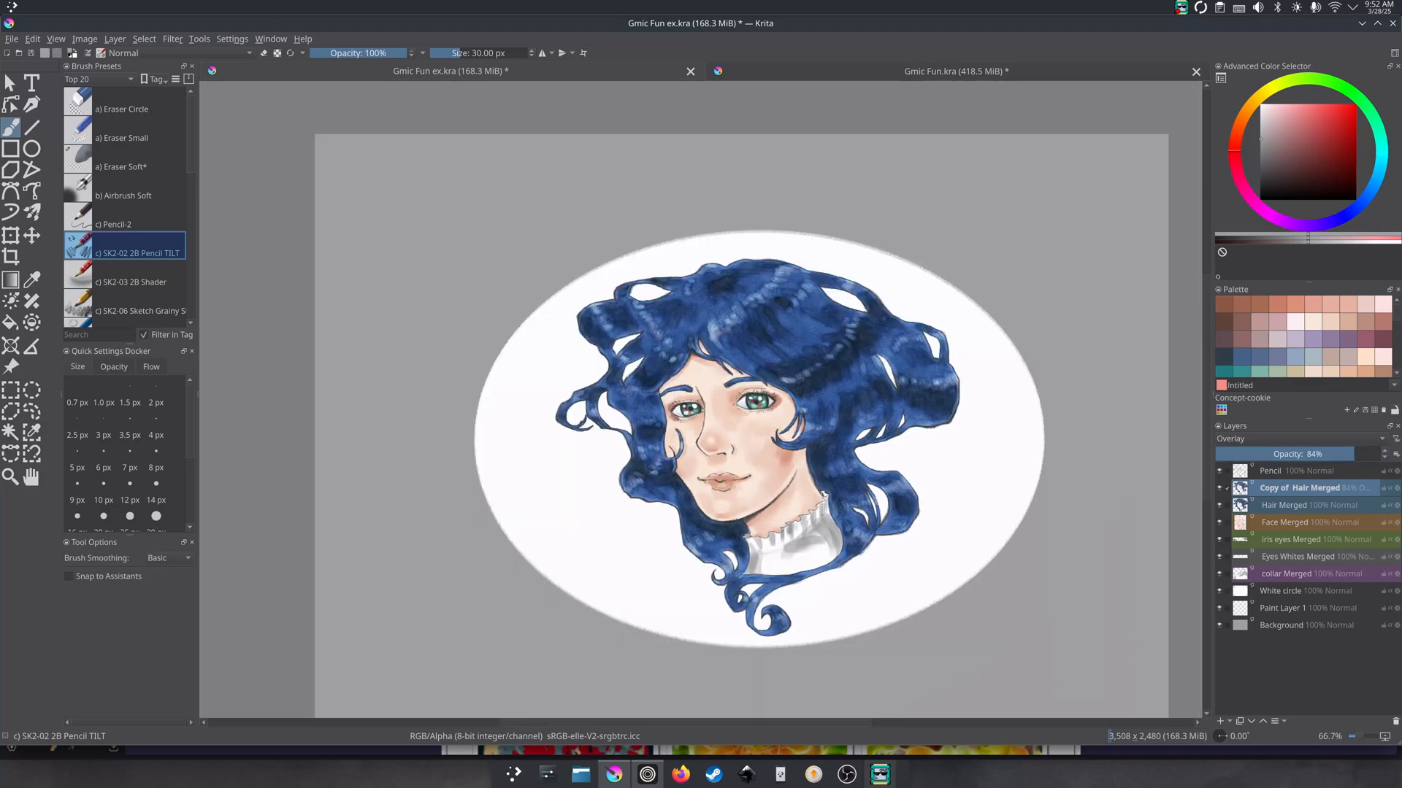
pyautogui.scroll(3, 869, 449)
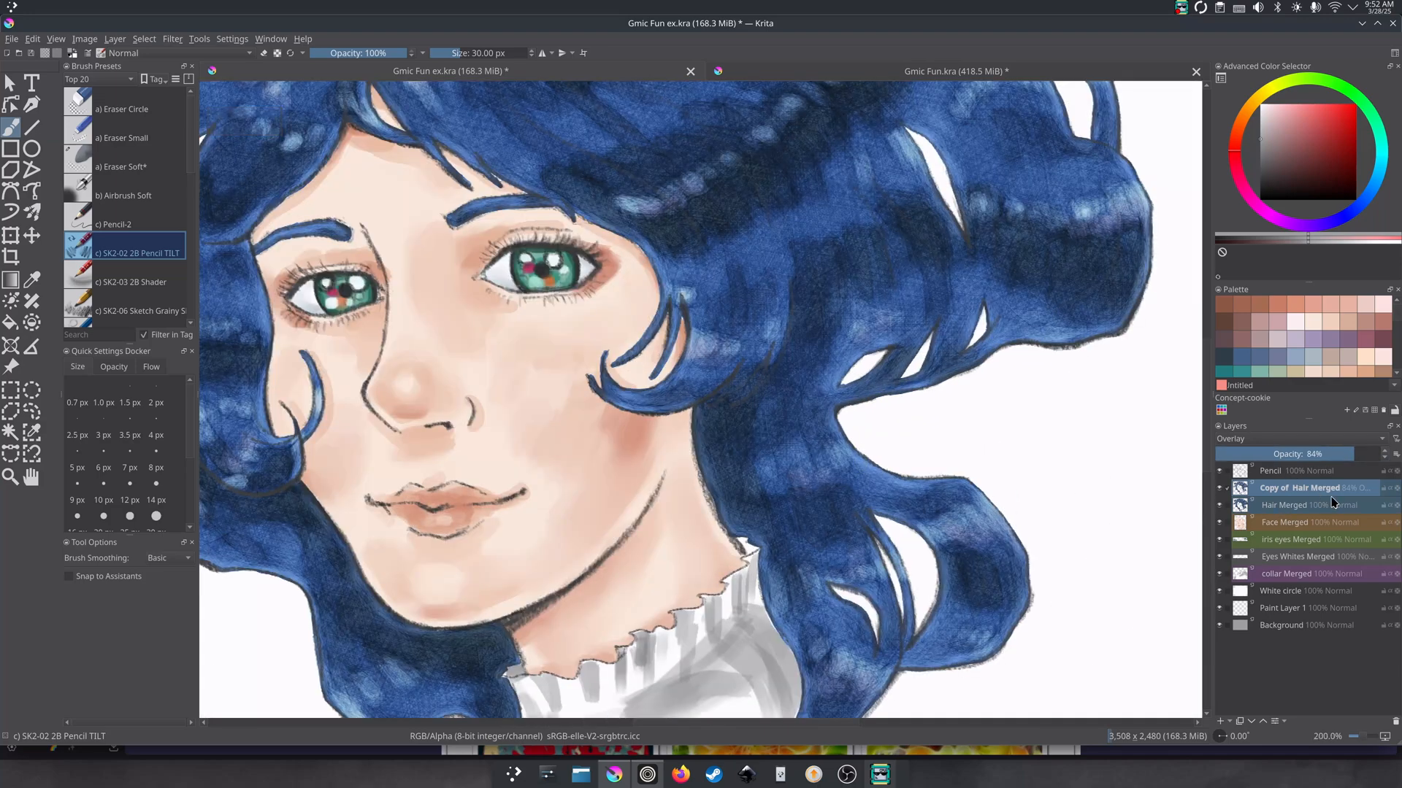
pyautogui.click(1322, 451)
pyautogui.moveTo(1322, 451); pyautogui.dragTo(1338, 455)
pyautogui.scroll(-1, 776, 456)
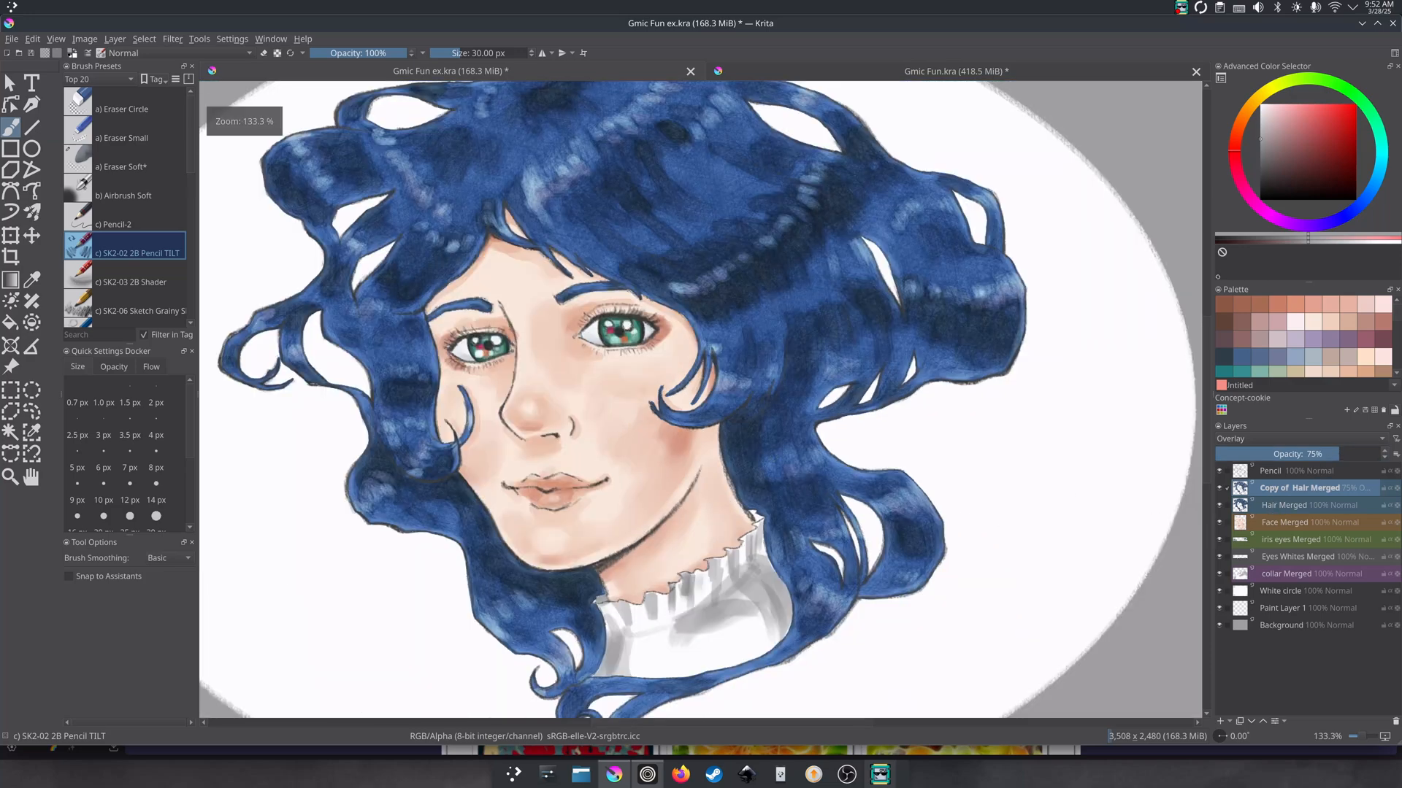
# - Duplicate the original Hair Merged layer again
pyautogui.click(1282, 507)
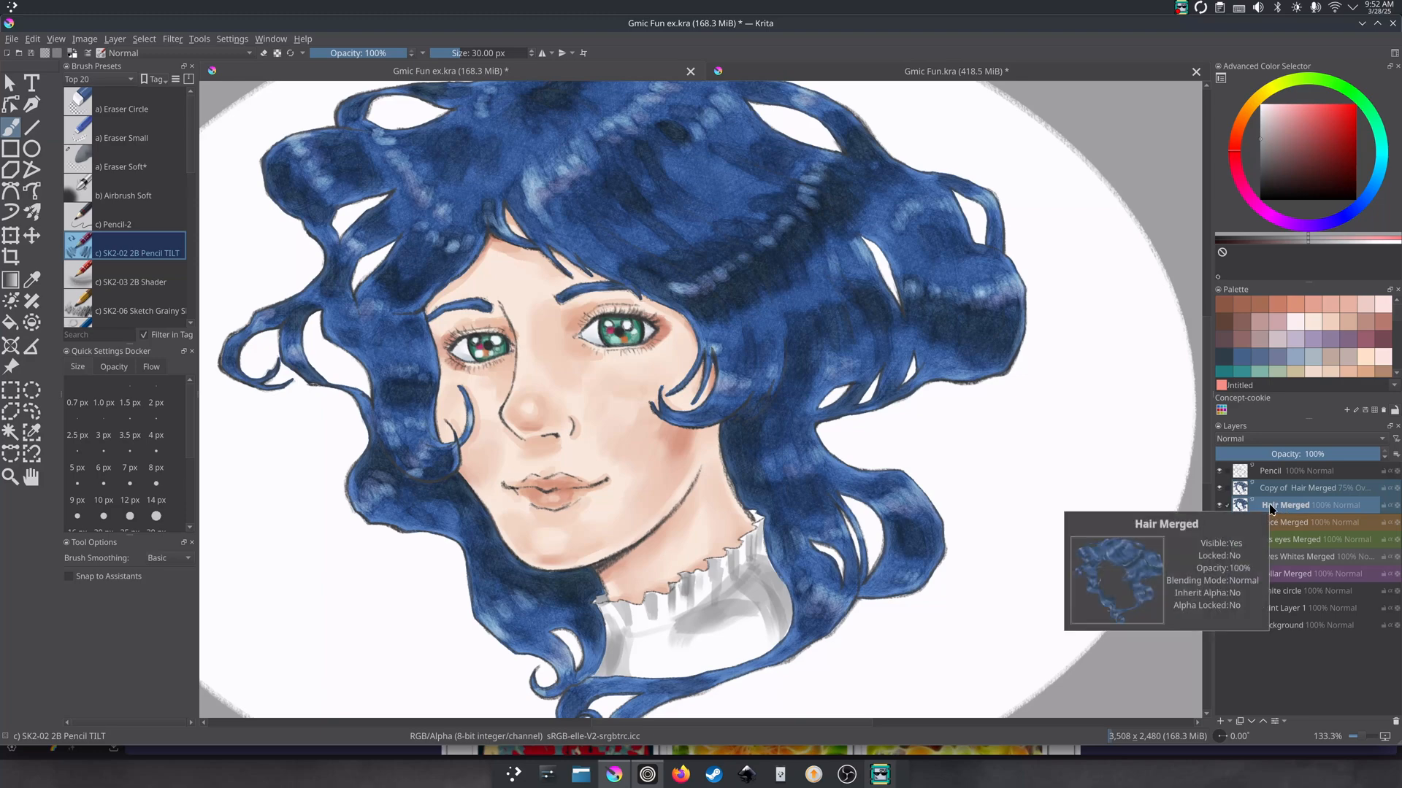
pyautogui.rightClick(1271, 509)
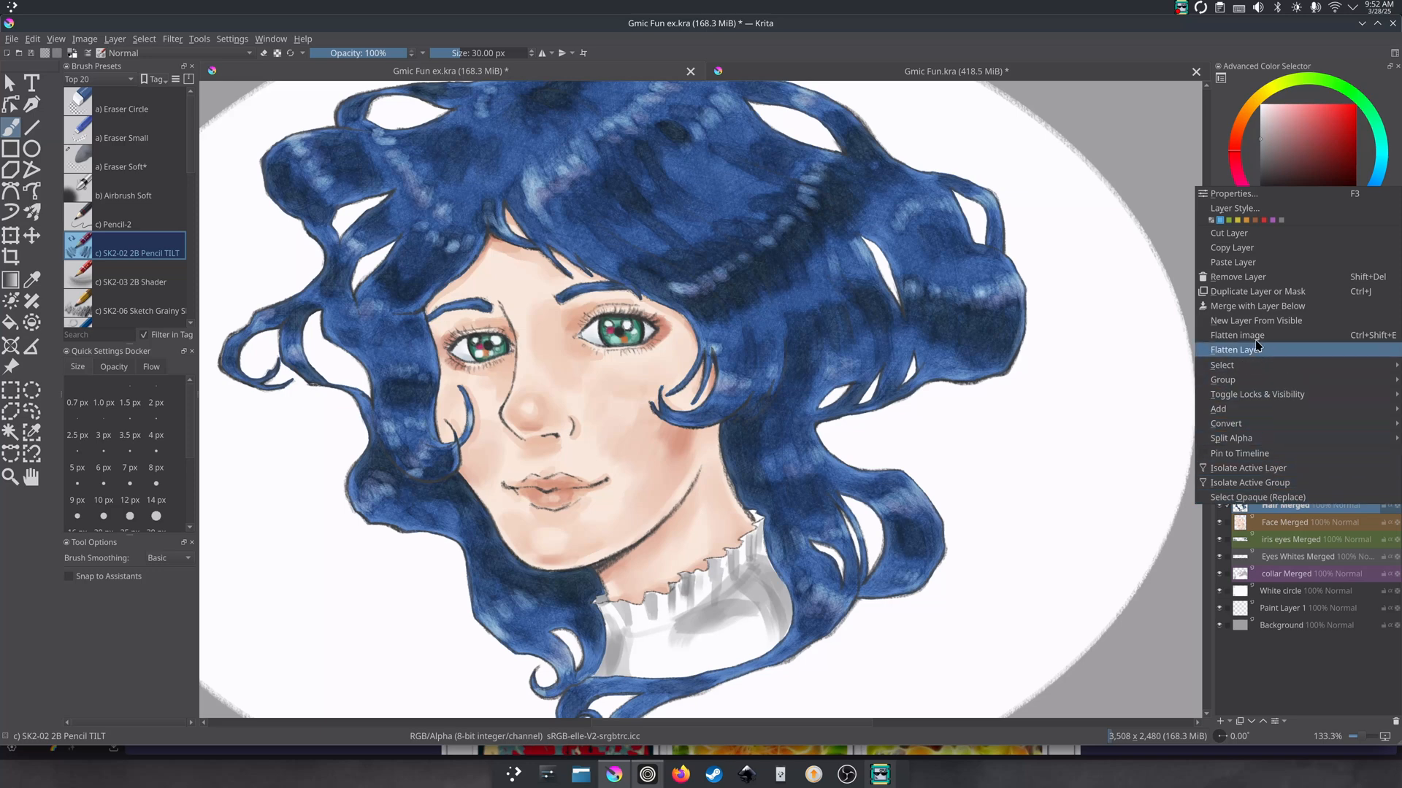
pyautogui.click(1232, 295)
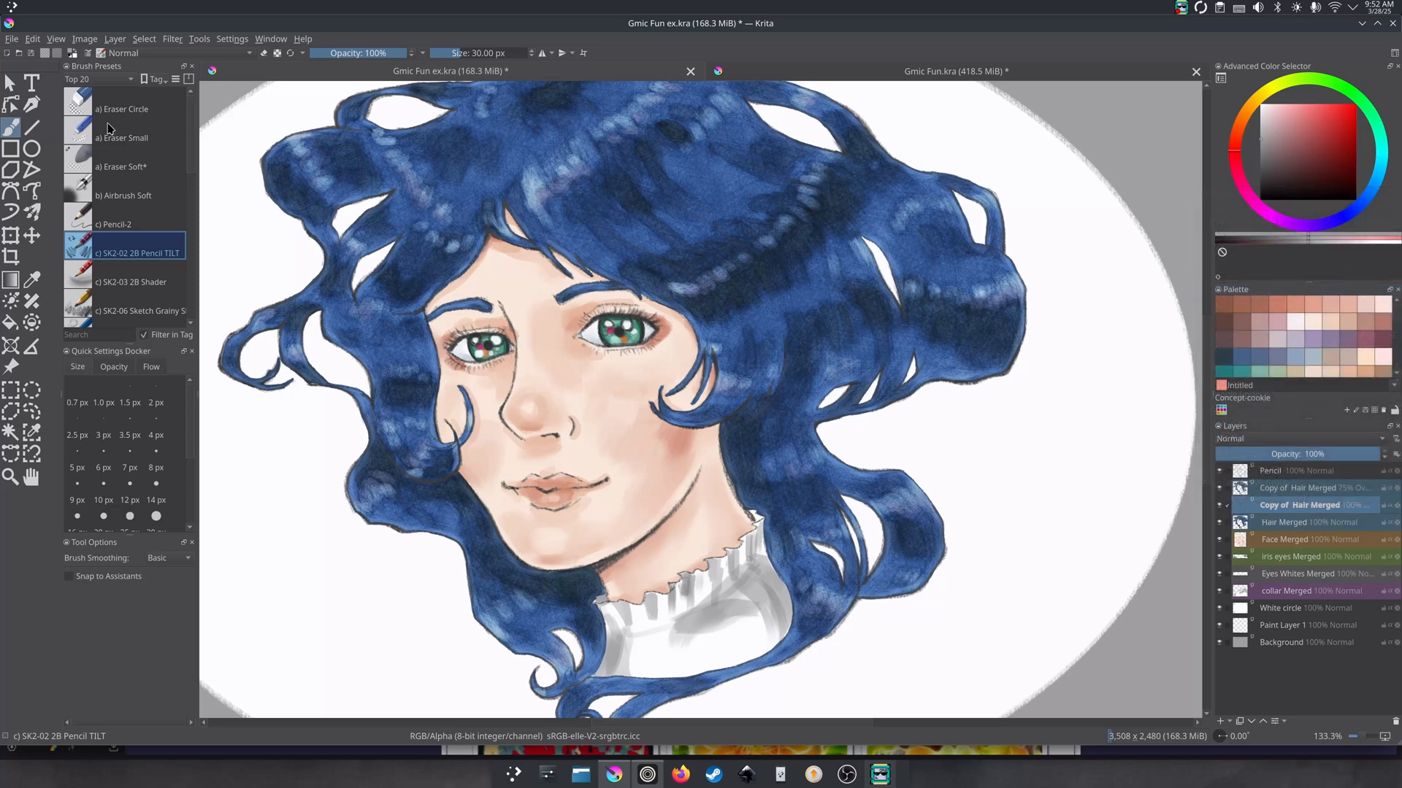
# - Start G'MIC-Qt on the new hair copy, search the filters for "no" and choose the Noise [Gradient] favourite
pyautogui.click(181, 40)
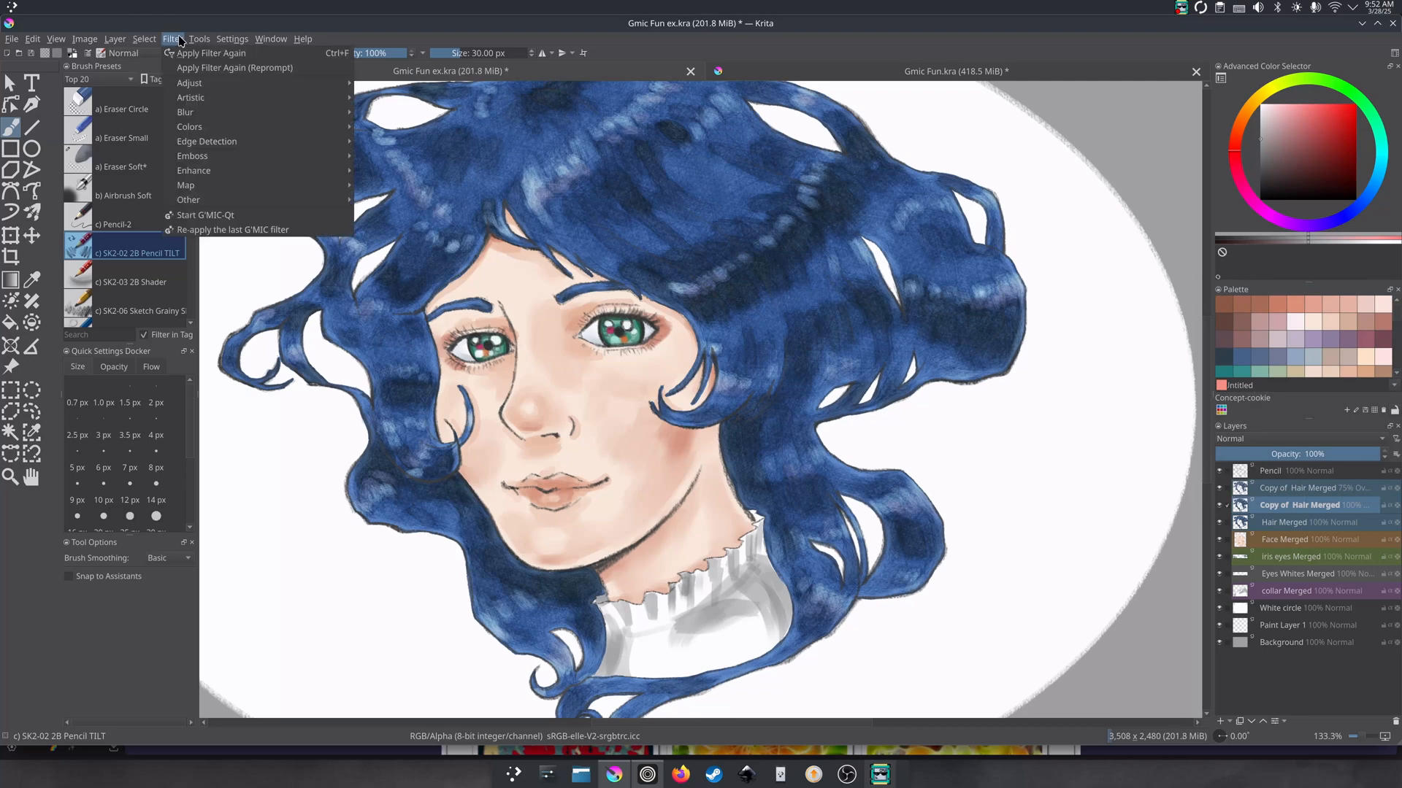
pyautogui.click(196, 215)
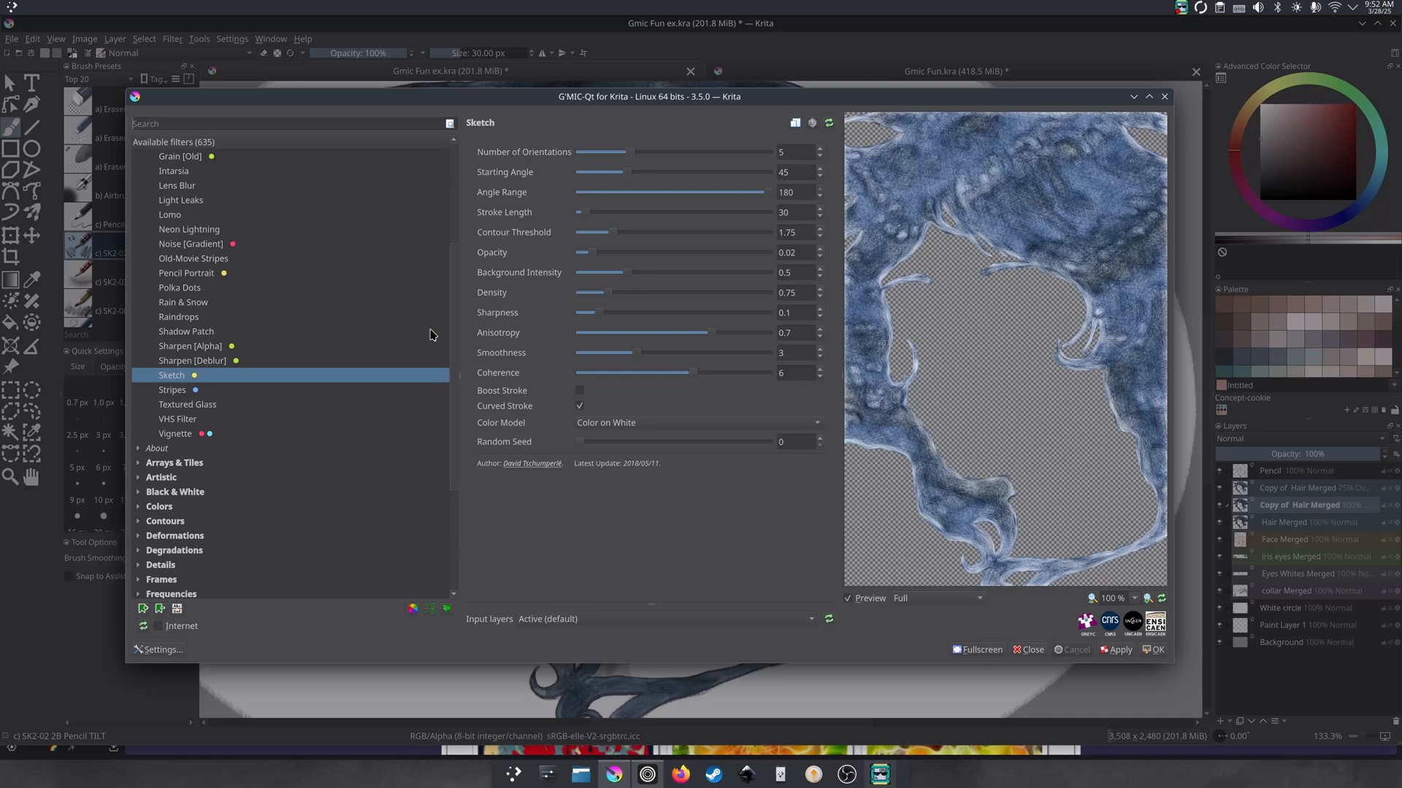
pyautogui.click(230, 123)
pyautogui.click(176, 123)
pyautogui.write('n')
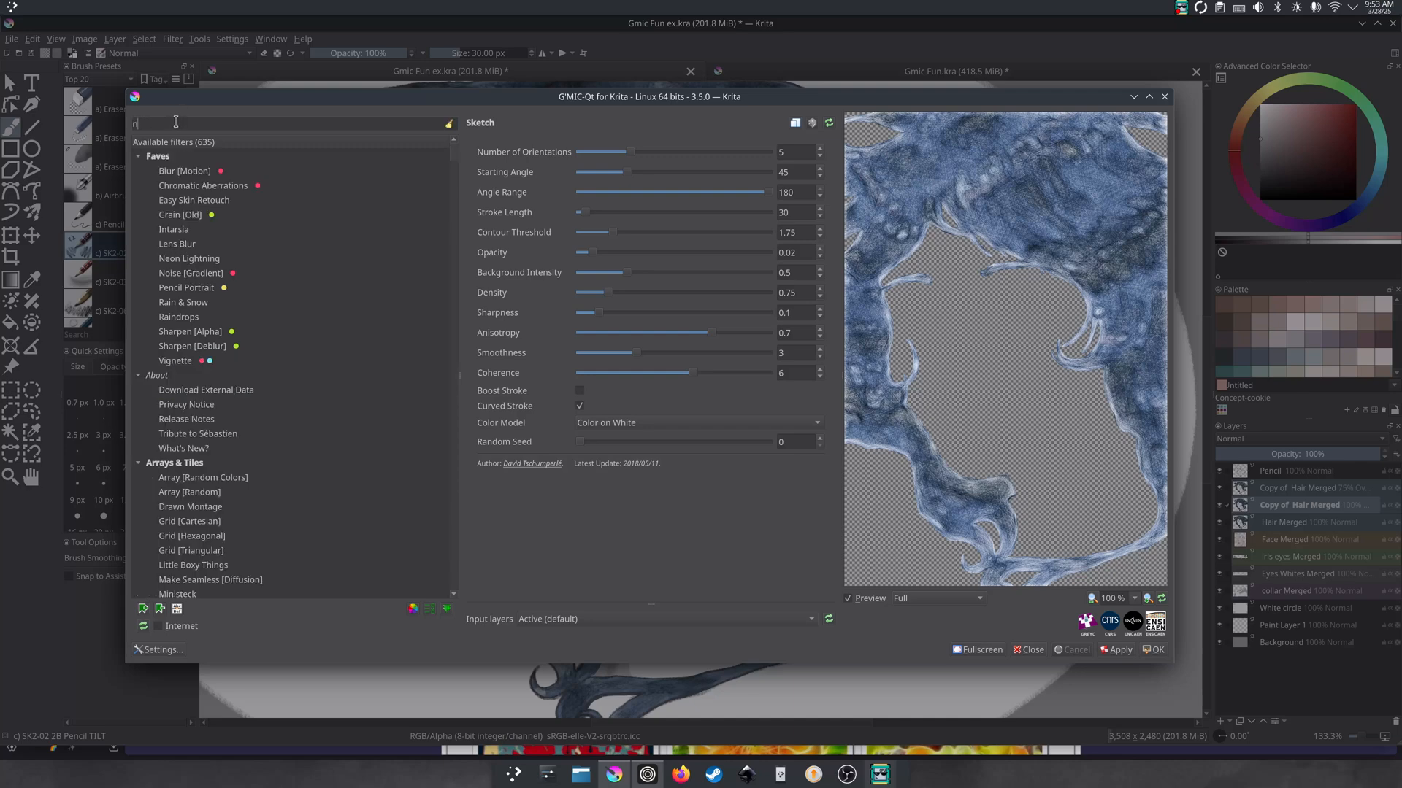
pyautogui.write('o')
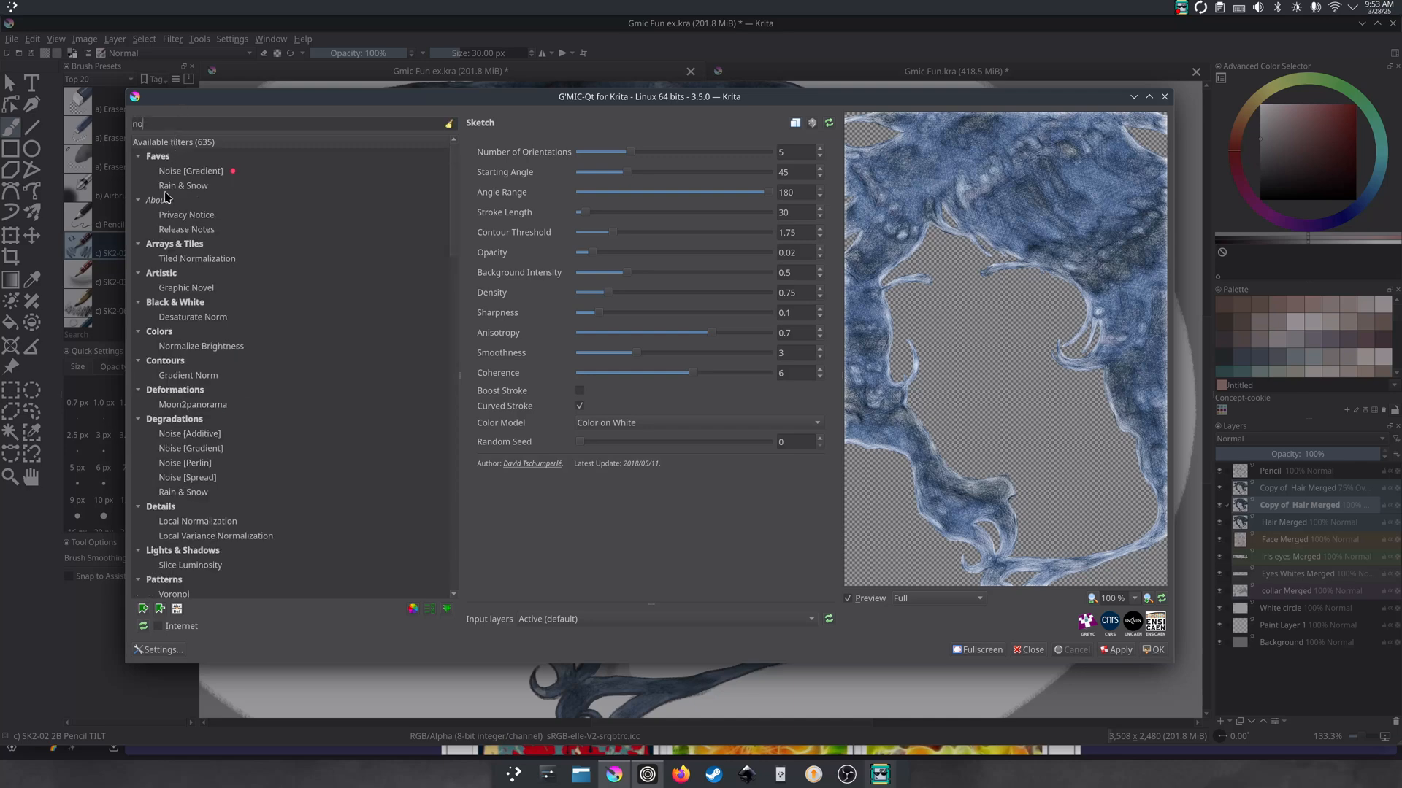
pyautogui.click(194, 176)
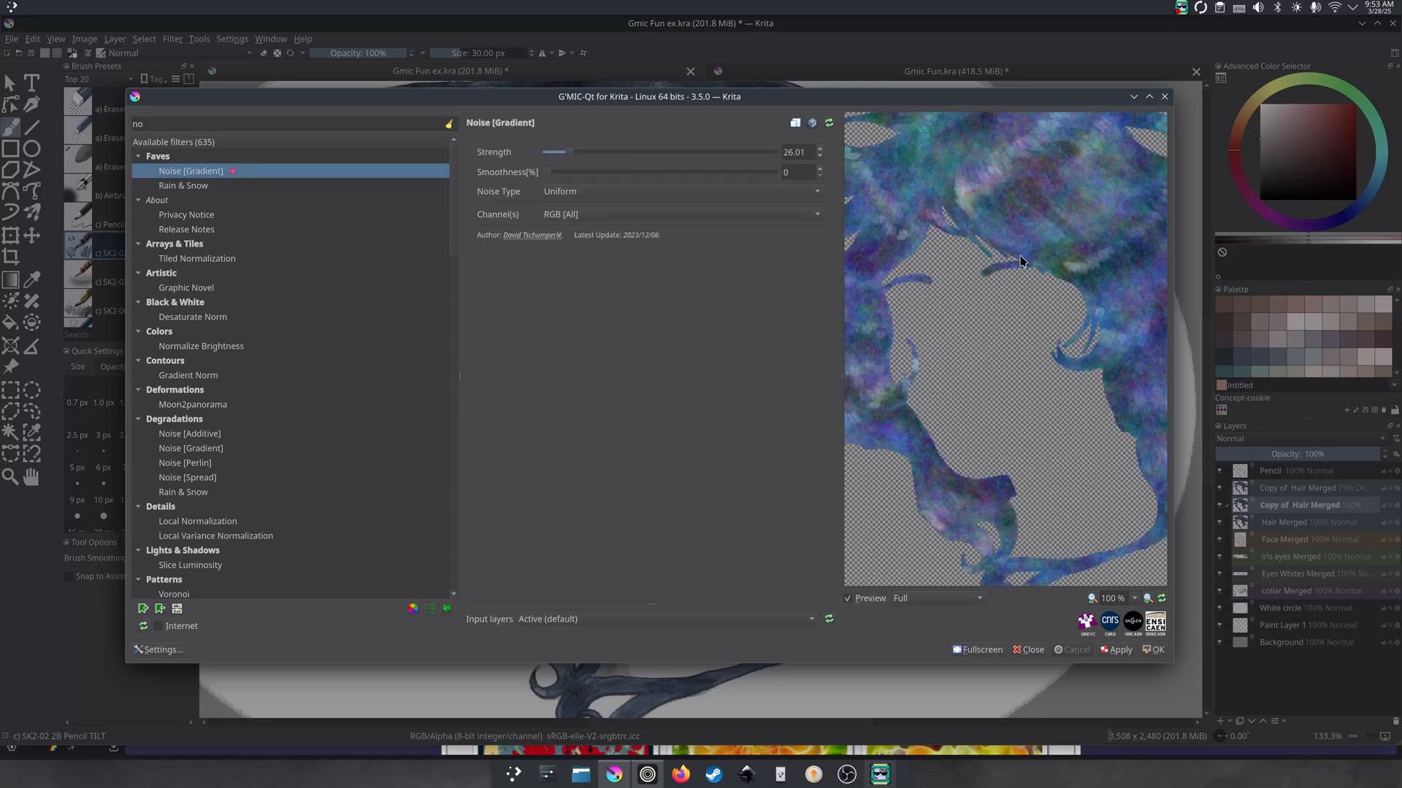
# - Set the gradient noise strength to 39.01 and smoothness to 4.7%, and look through the available channel options
pyautogui.scroll(1, 1077, 235)
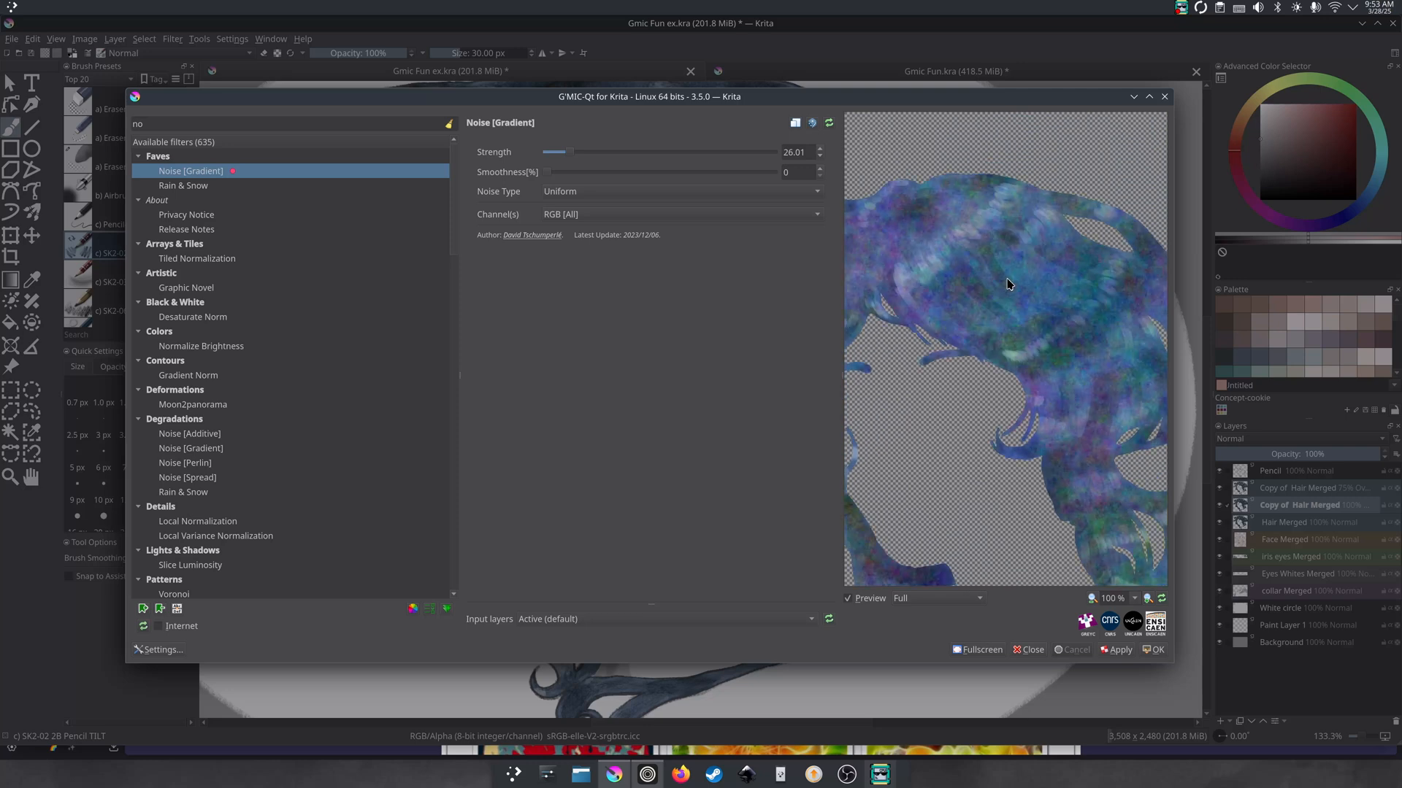
pyautogui.scroll(1, 1006, 278)
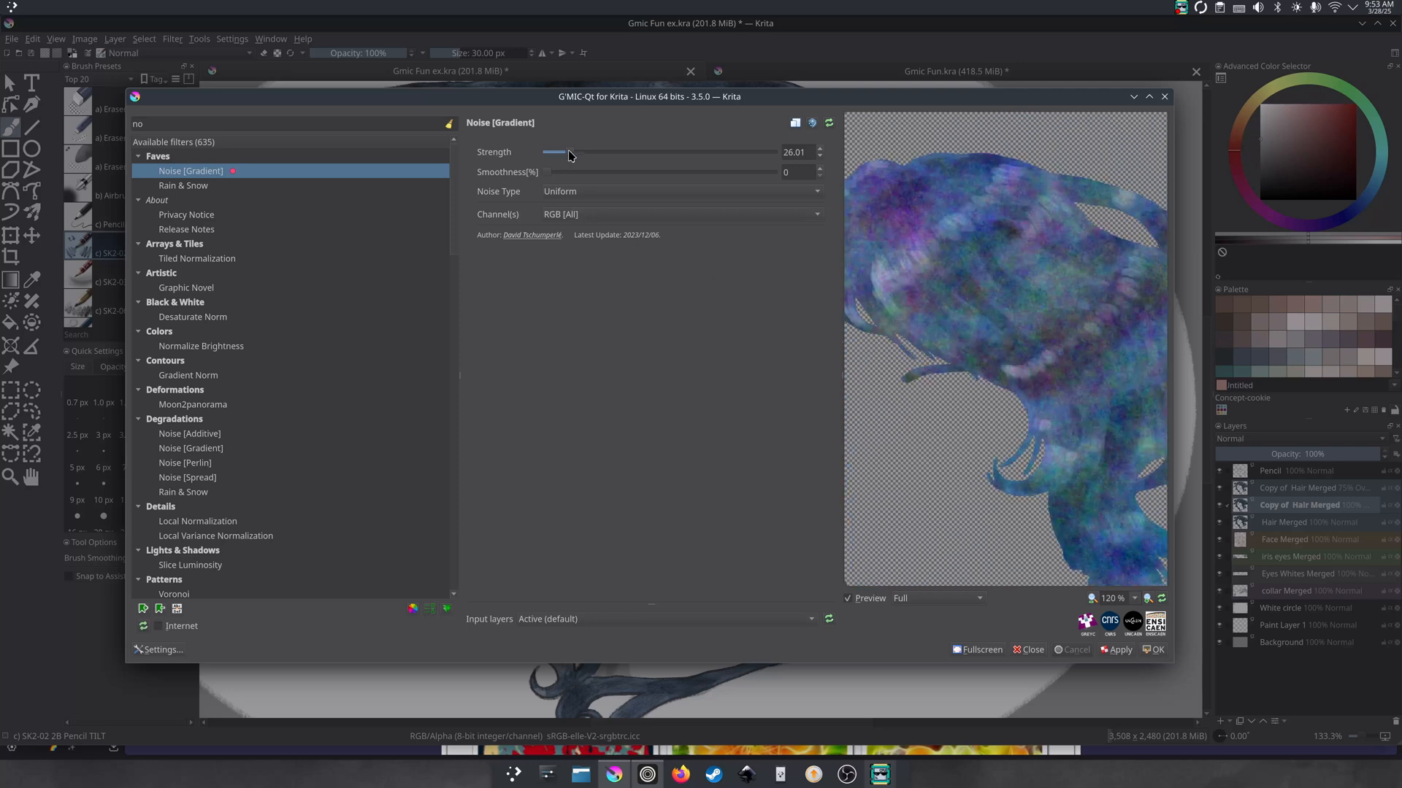
pyautogui.moveTo(572, 152); pyautogui.dragTo(596, 156)
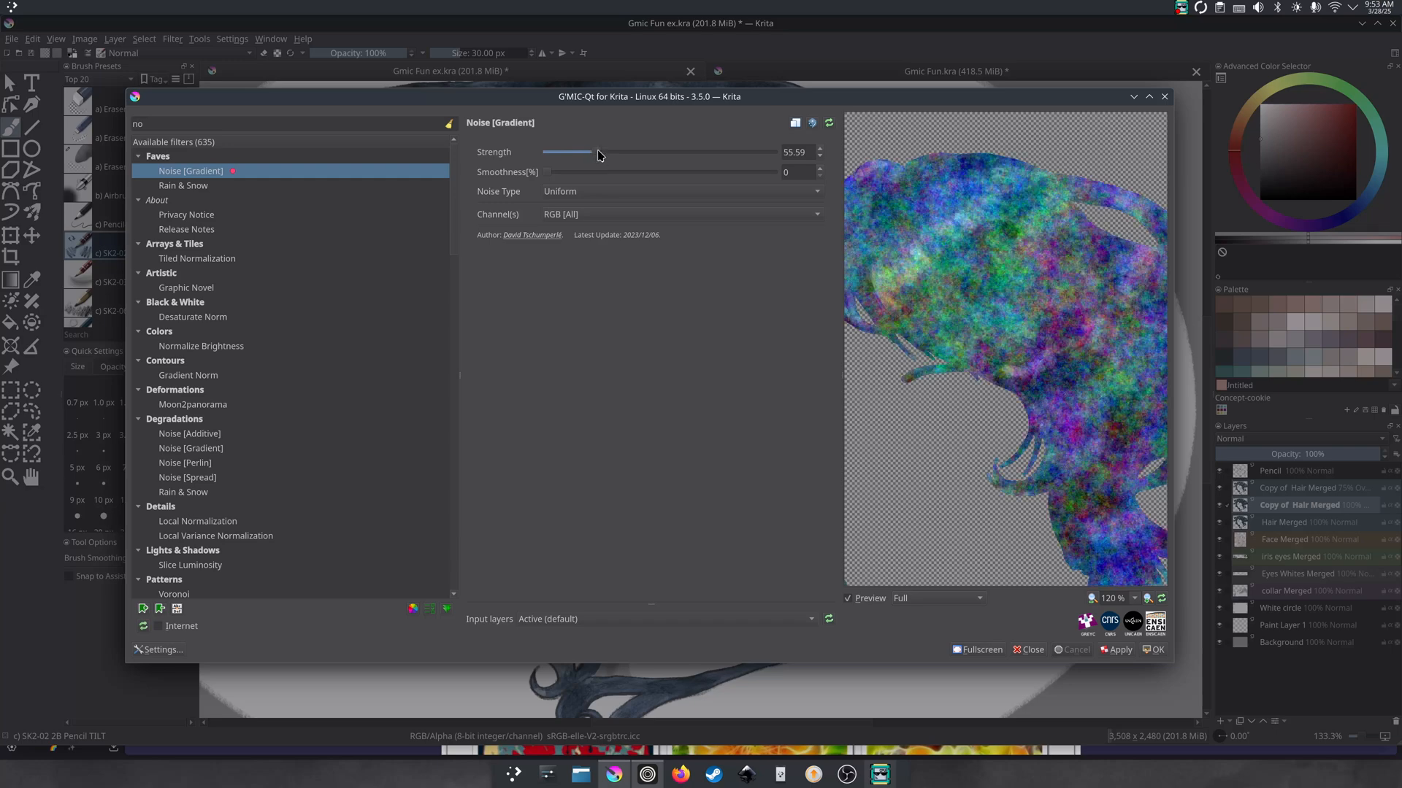
pyautogui.moveTo(598, 154); pyautogui.dragTo(584, 155)
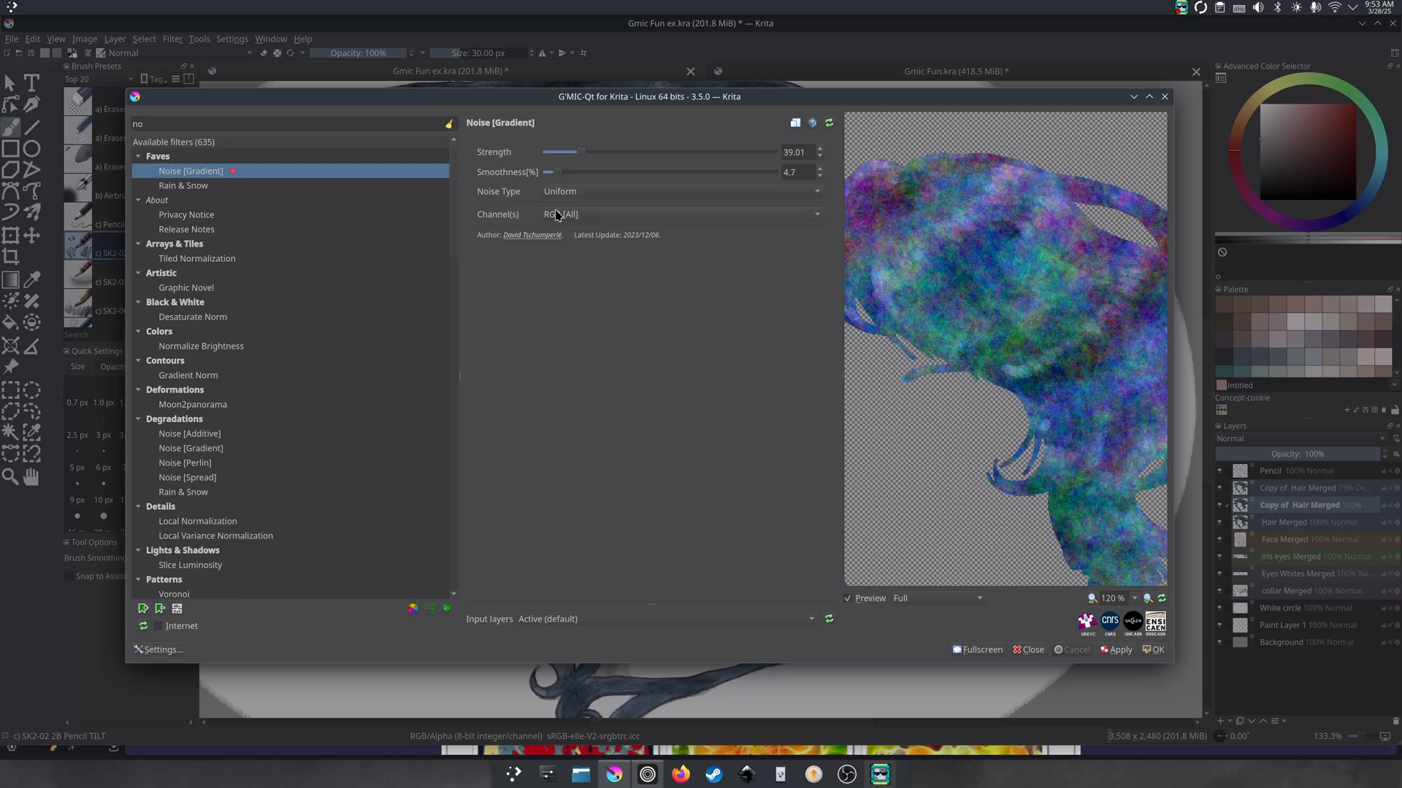
pyautogui.click(590, 215)
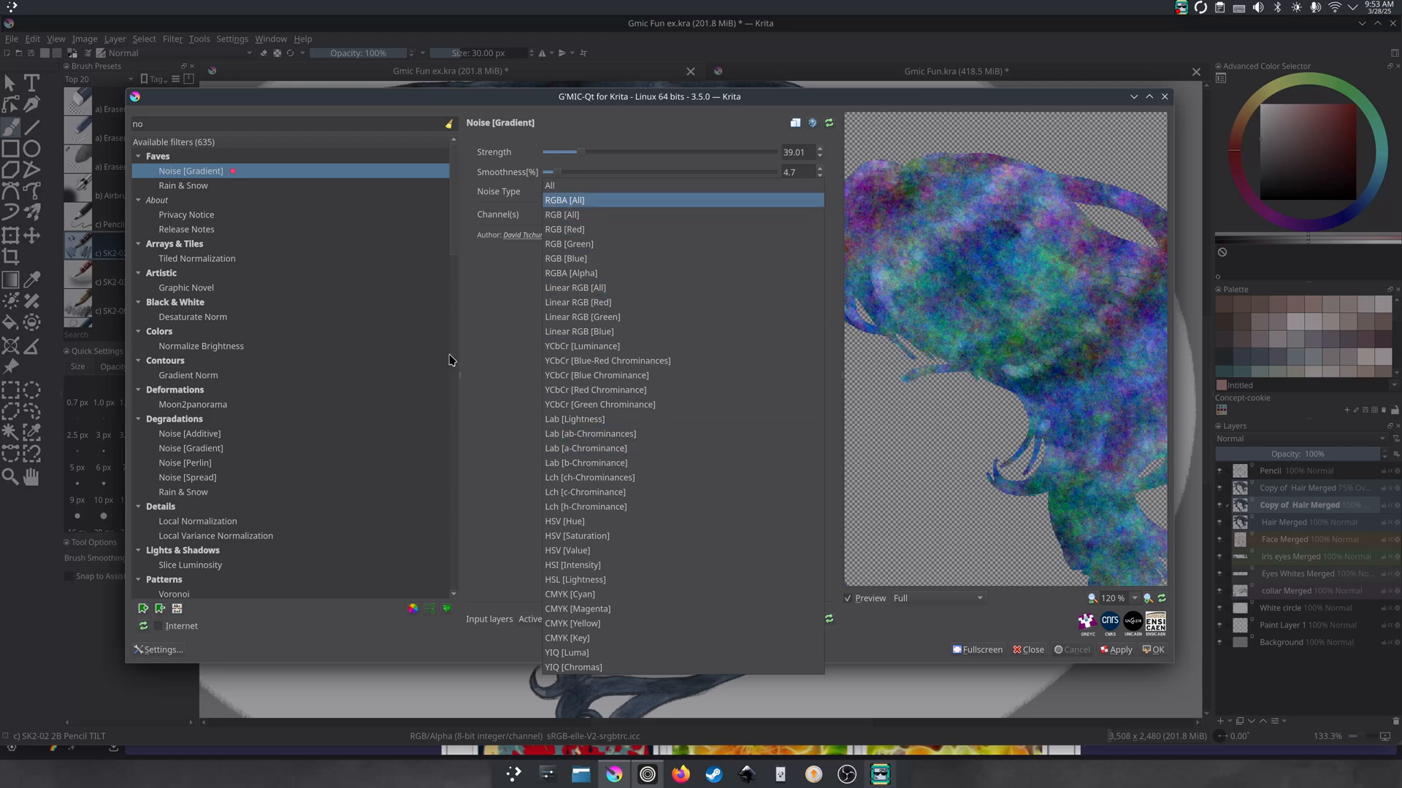
pyautogui.click(485, 401)
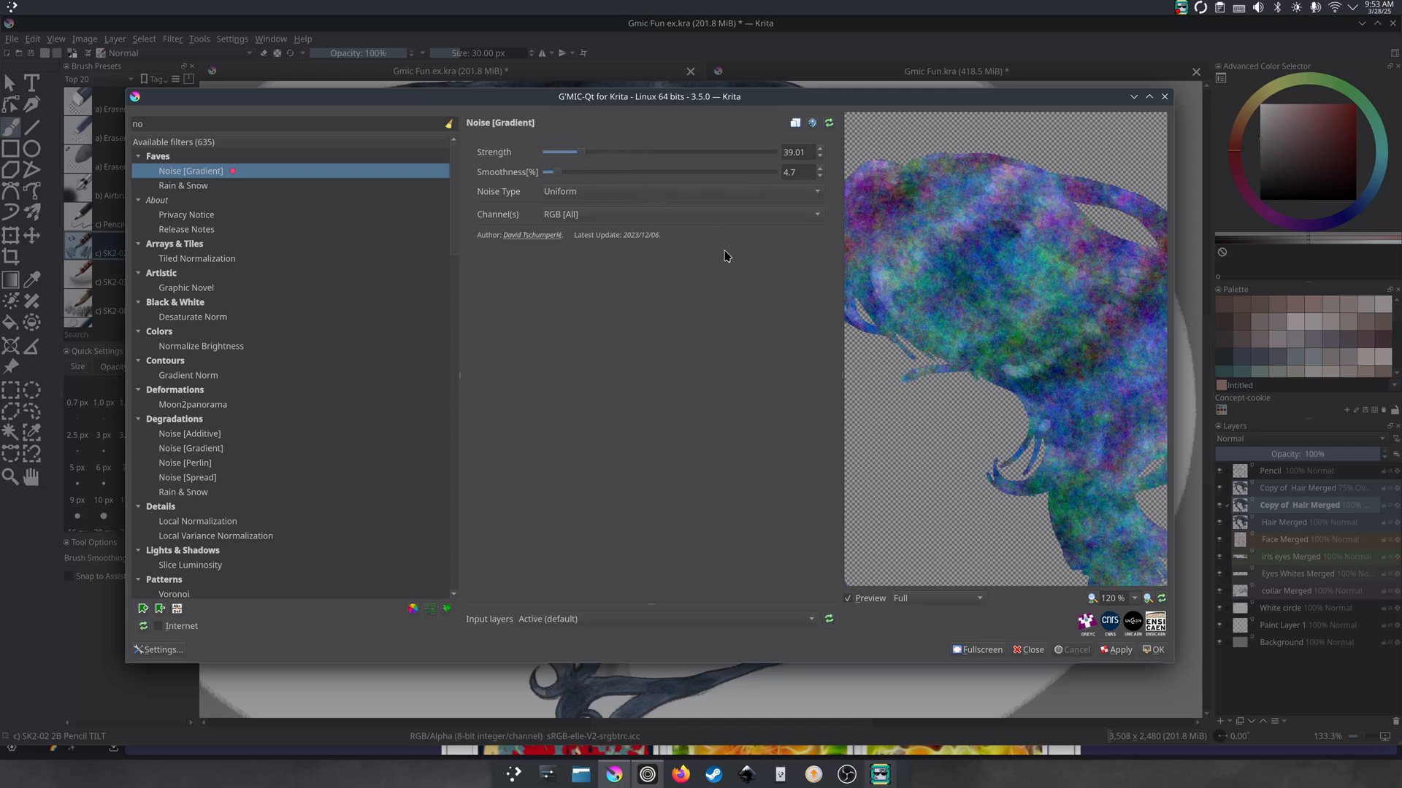
# - Set the gradient noise strength to 30.85 and smoothness to 0, and apply the filter to the hair copy
pyautogui.click(829, 124)
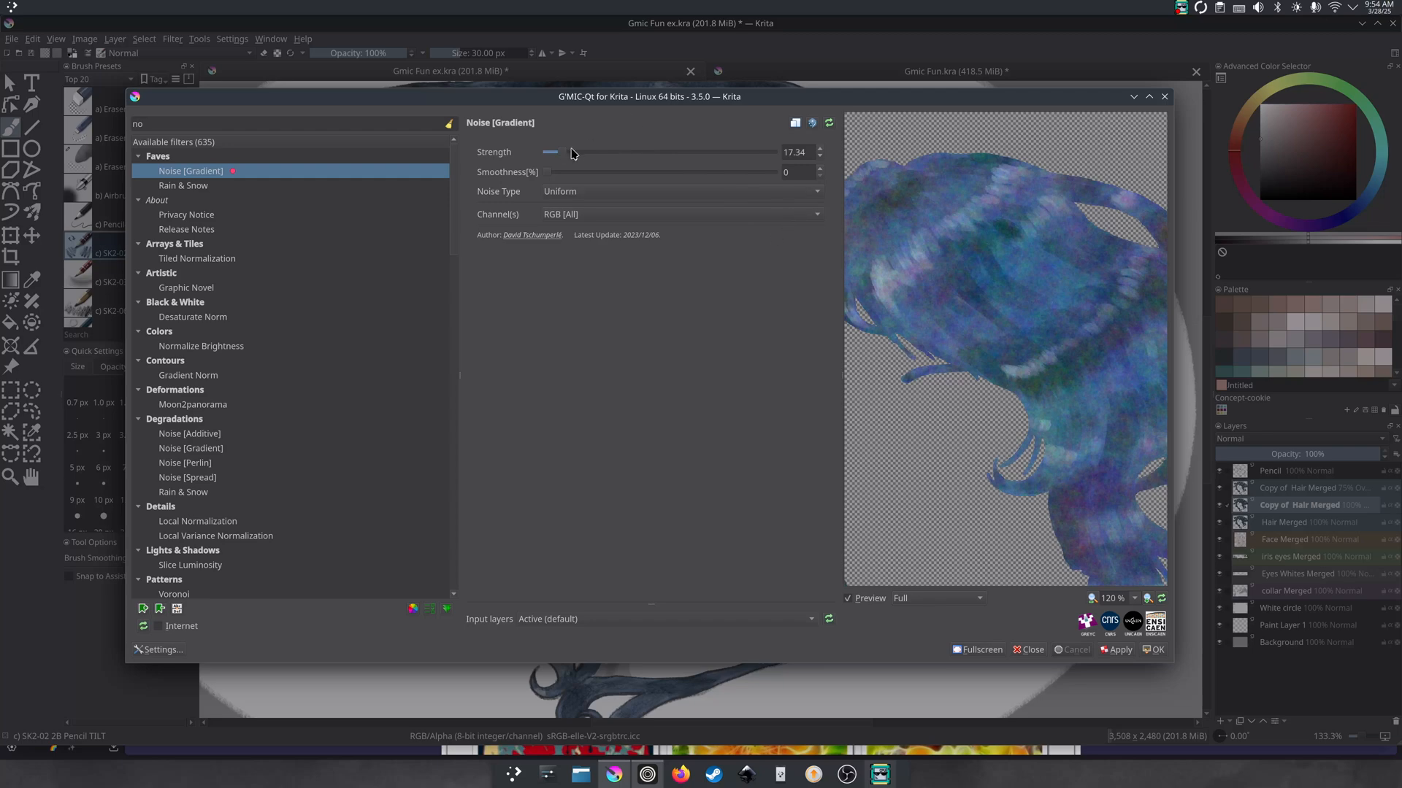
pyautogui.moveTo(564, 153); pyautogui.dragTo(577, 154)
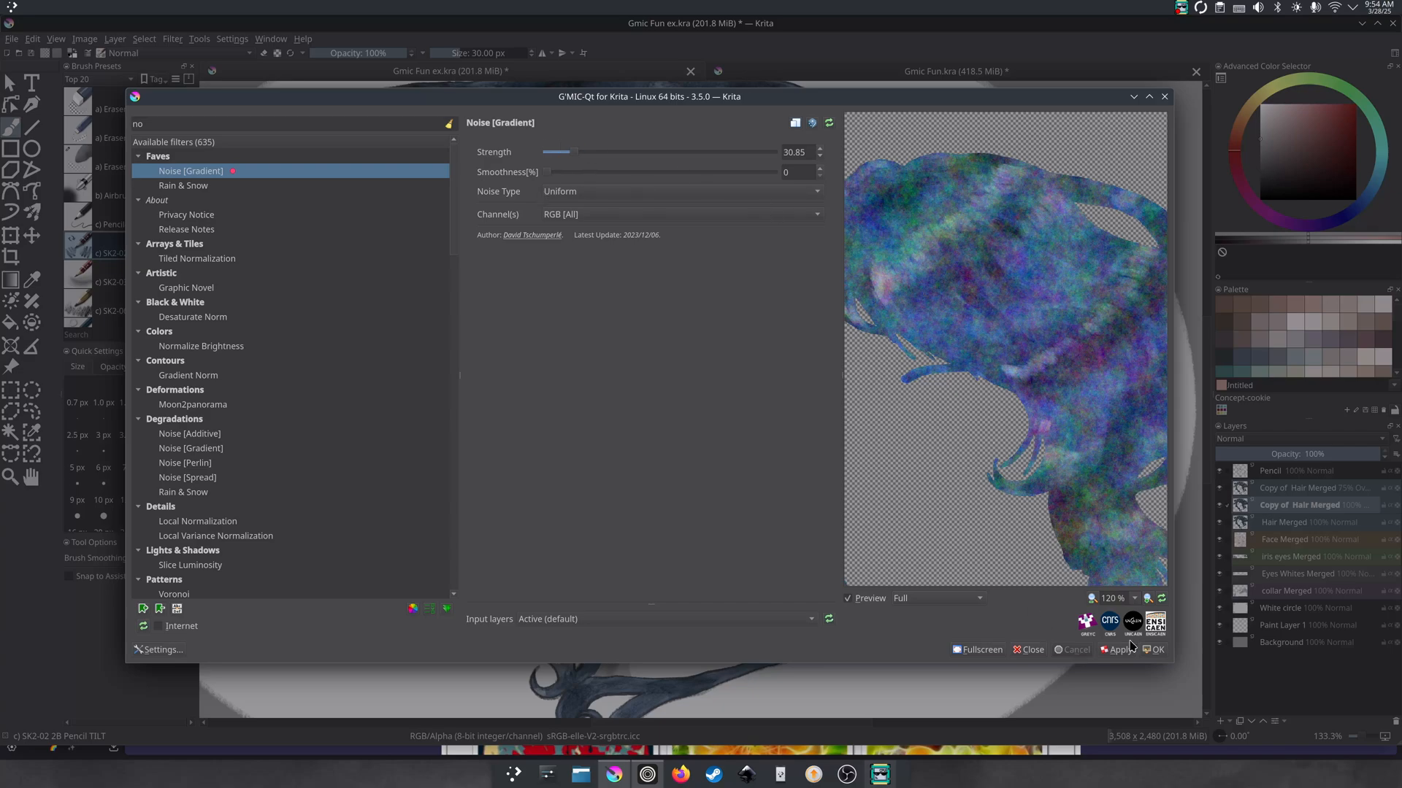
pyautogui.click(1154, 653)
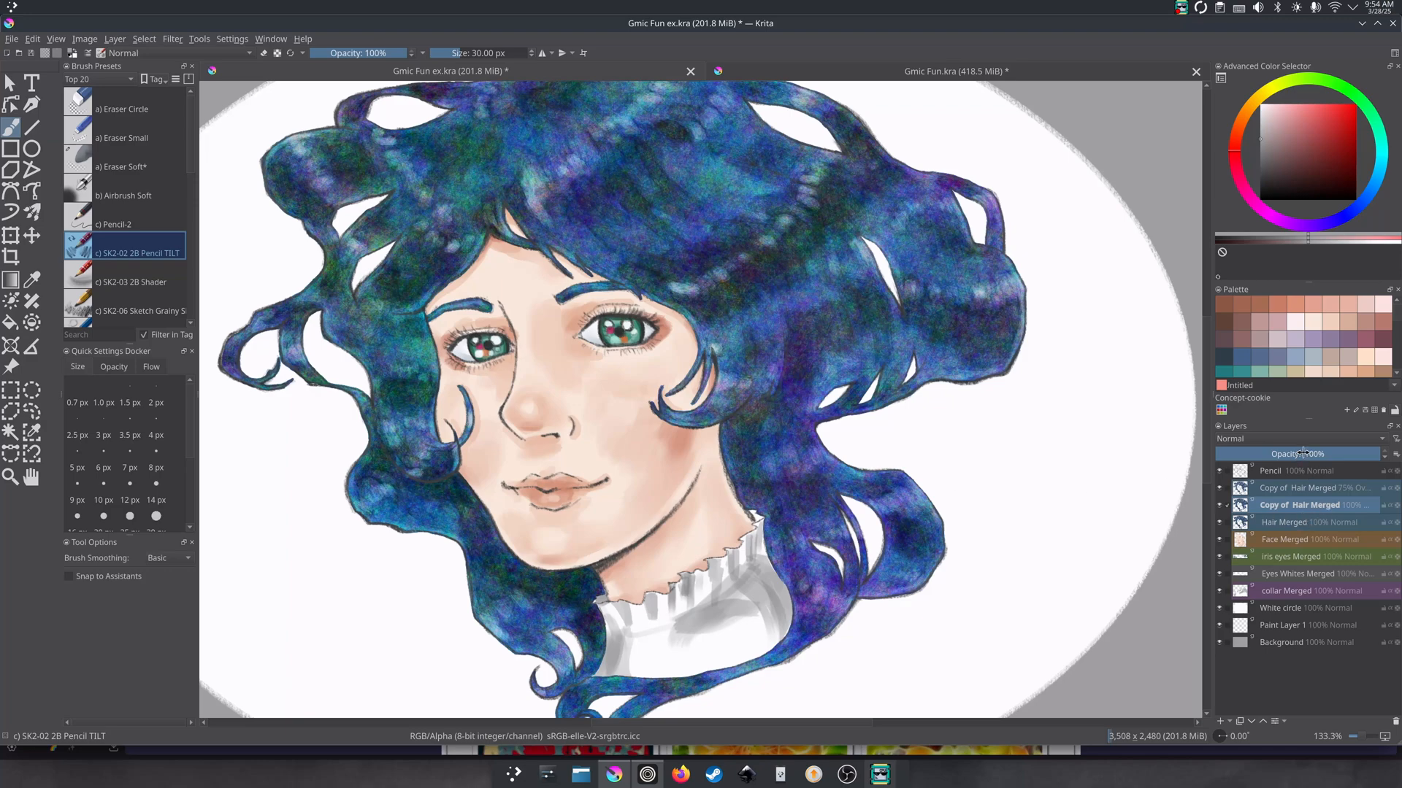
# - Try the Overlay blending mode on the noise-filtered hair copy, checking the hair up close, and return it to Normal
pyautogui.scroll(2, 954, 396)
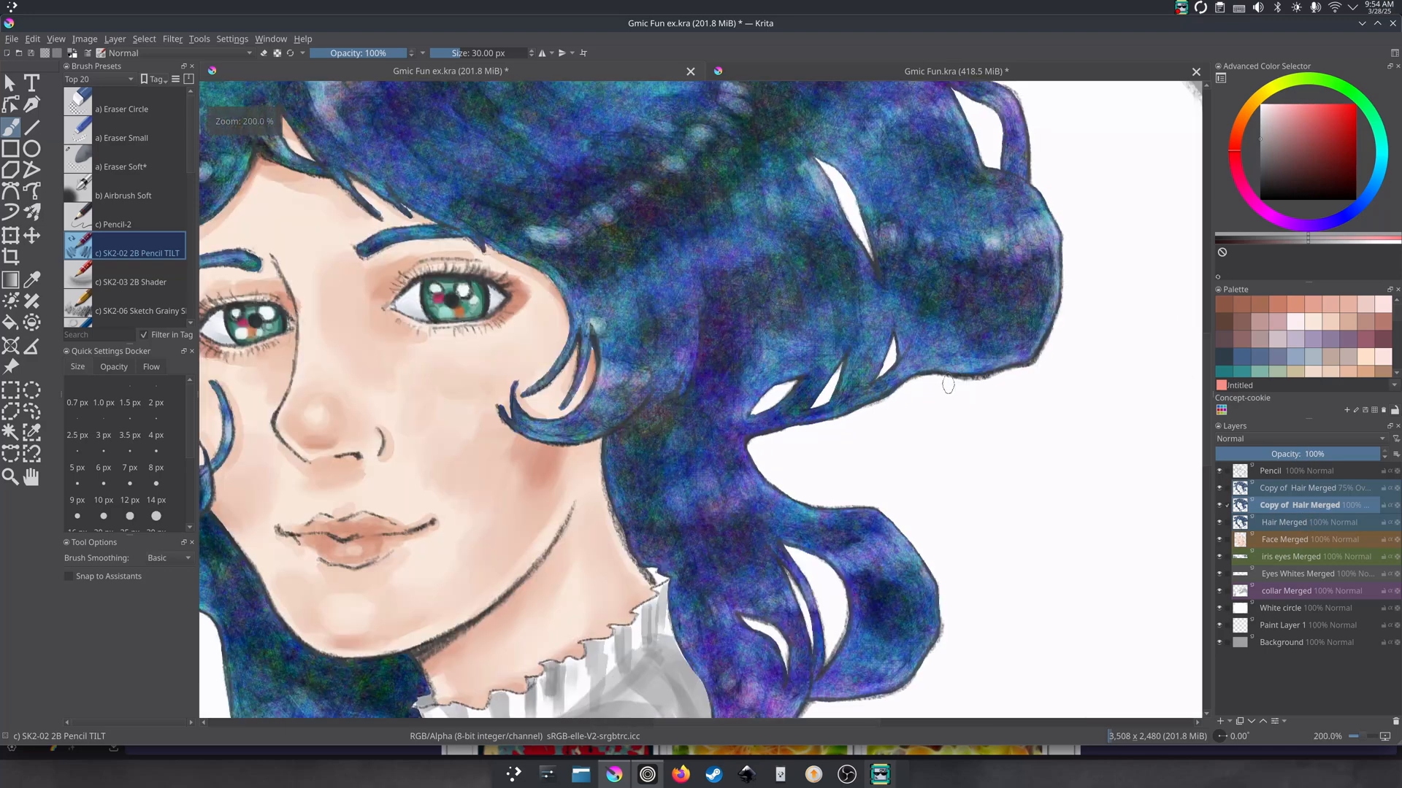
pyautogui.click(1284, 440)
pyautogui.click(1277, 453)
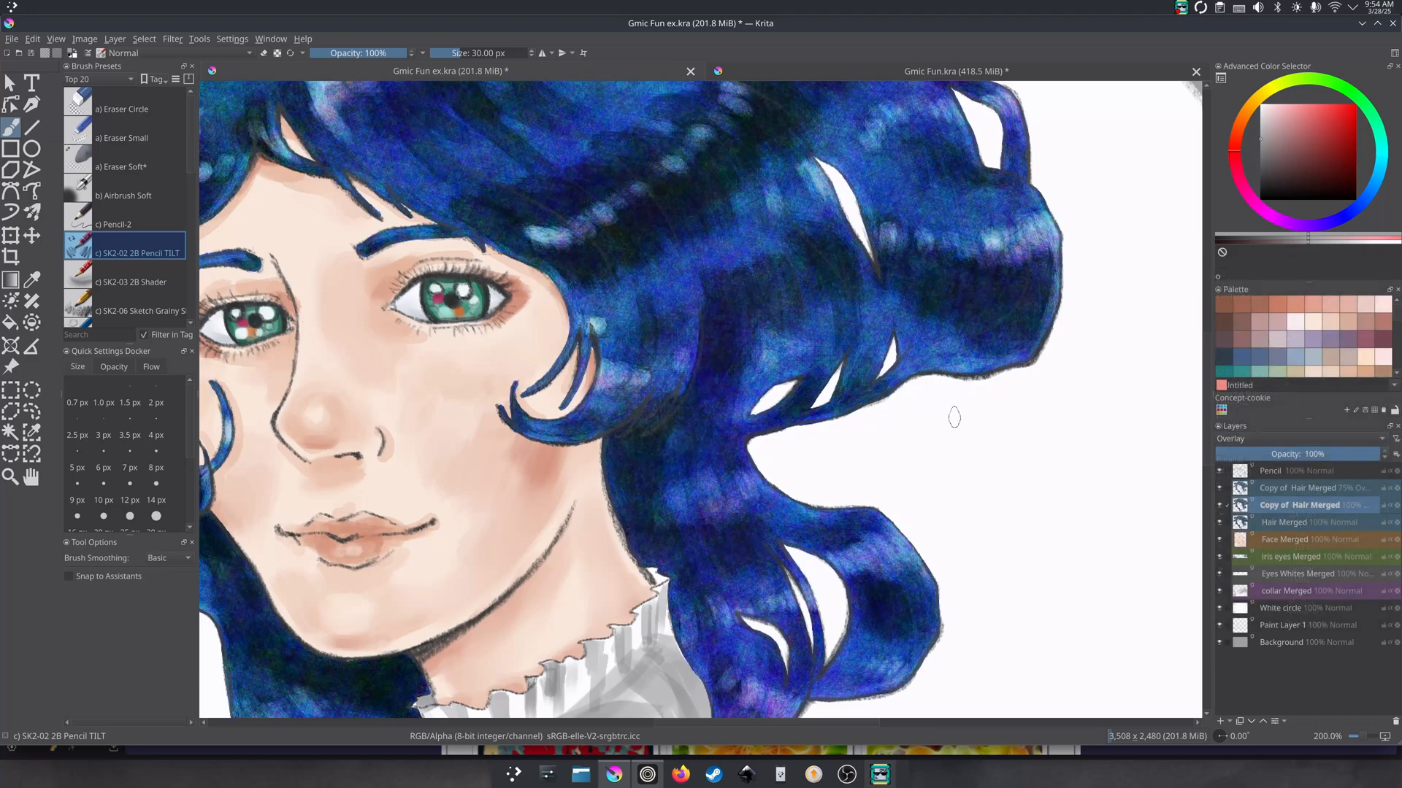
pyautogui.scroll(-2, 954, 418)
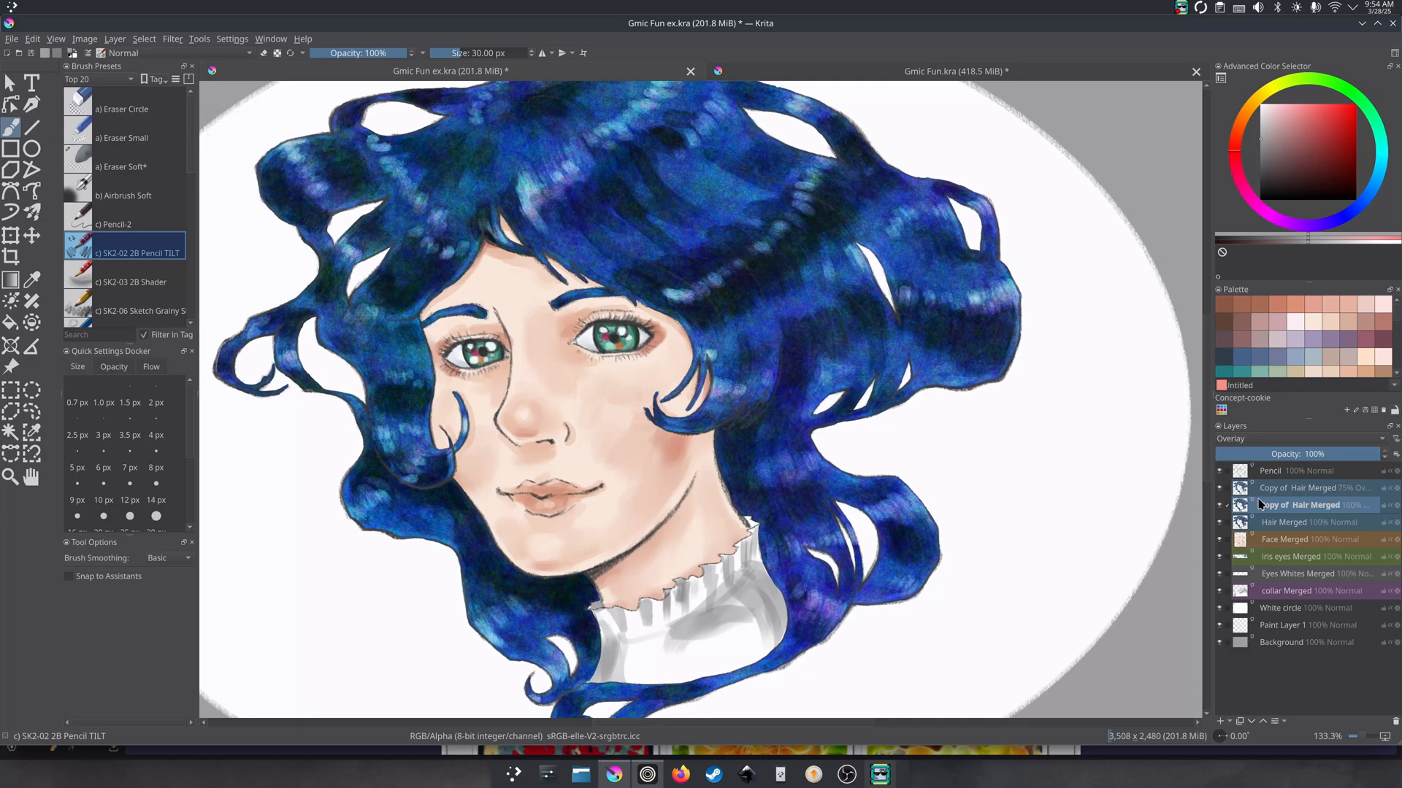
pyautogui.moveTo(1276, 507)
pyautogui.mouseDown()
pyautogui.moveTo(1280, 490)
pyautogui.moveTo(1278, 506)
pyautogui.mouseUp()
pyautogui.click(1248, 441)
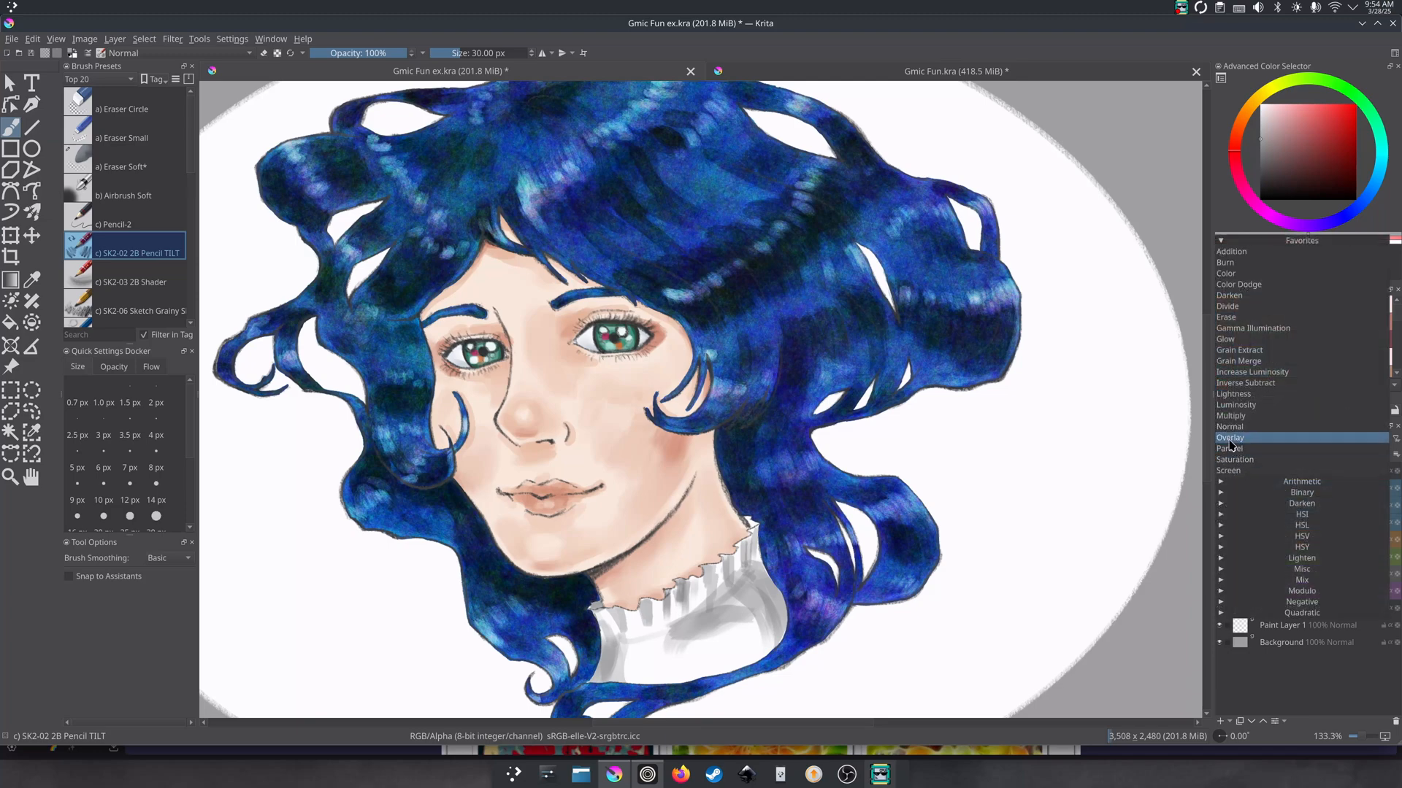
pyautogui.click(1229, 427)
# - Compare the Grain Merge, Grain Extract and Glow blending modes on the noise-filtered hair copy, returning to Grain Merge
pyautogui.click(1239, 441)
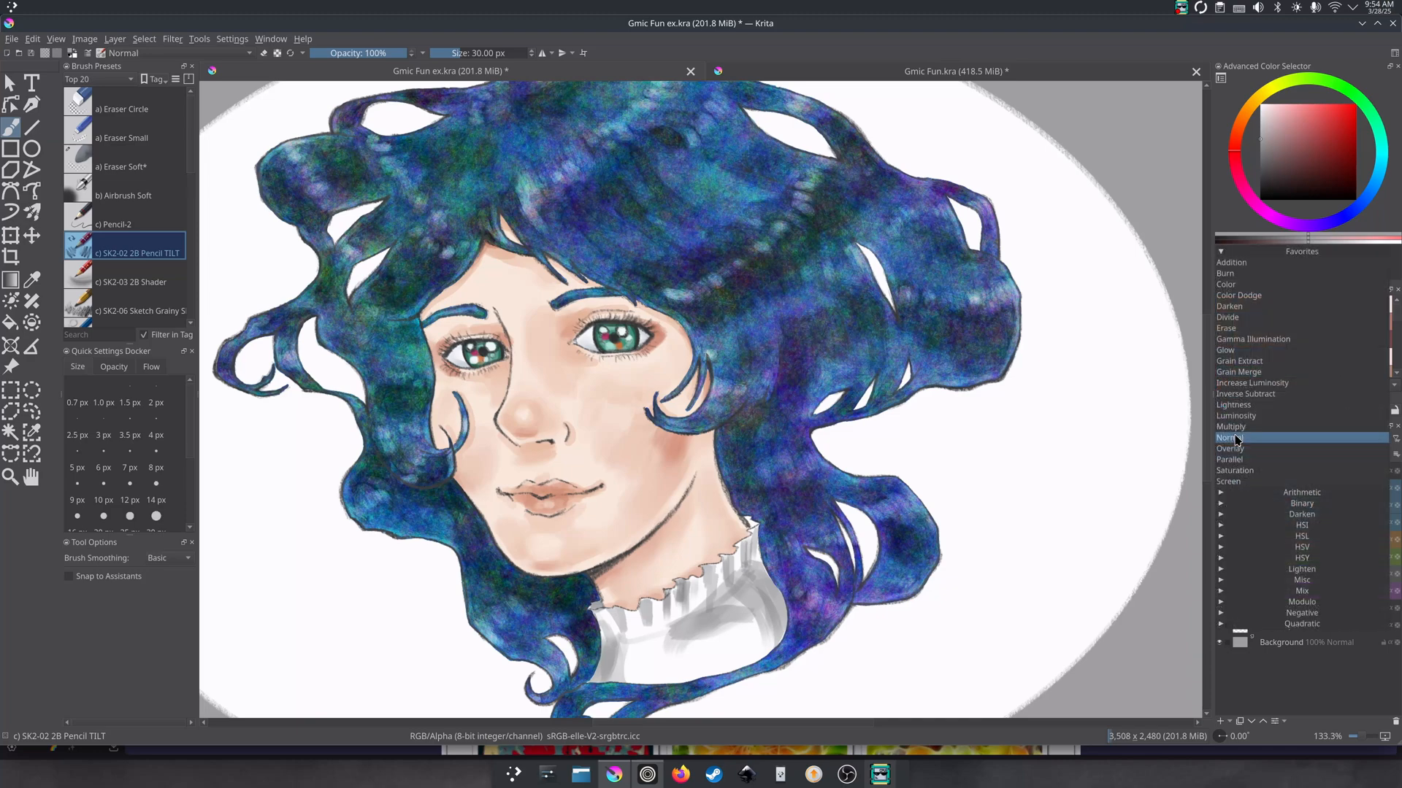
pyautogui.click(1224, 375)
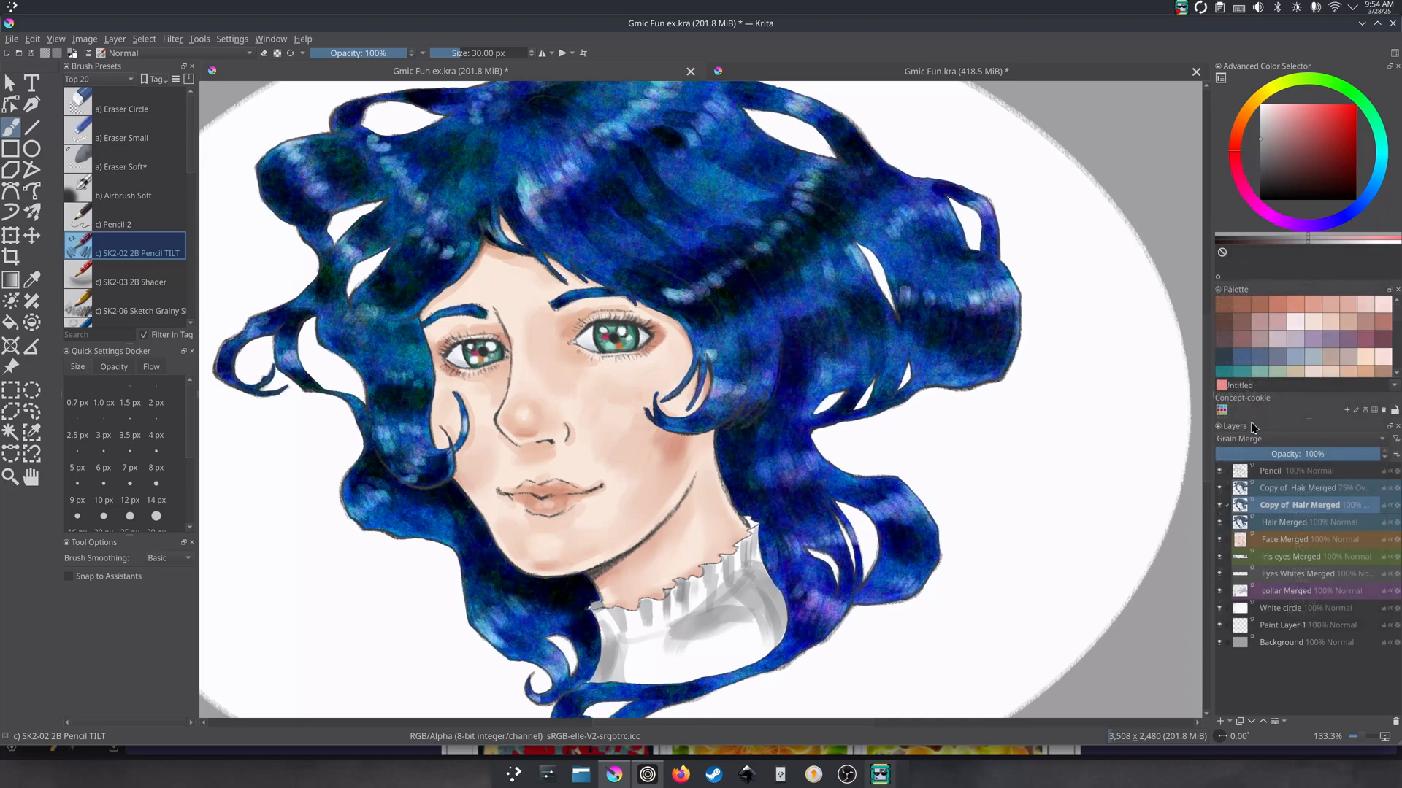
pyautogui.click(1257, 438)
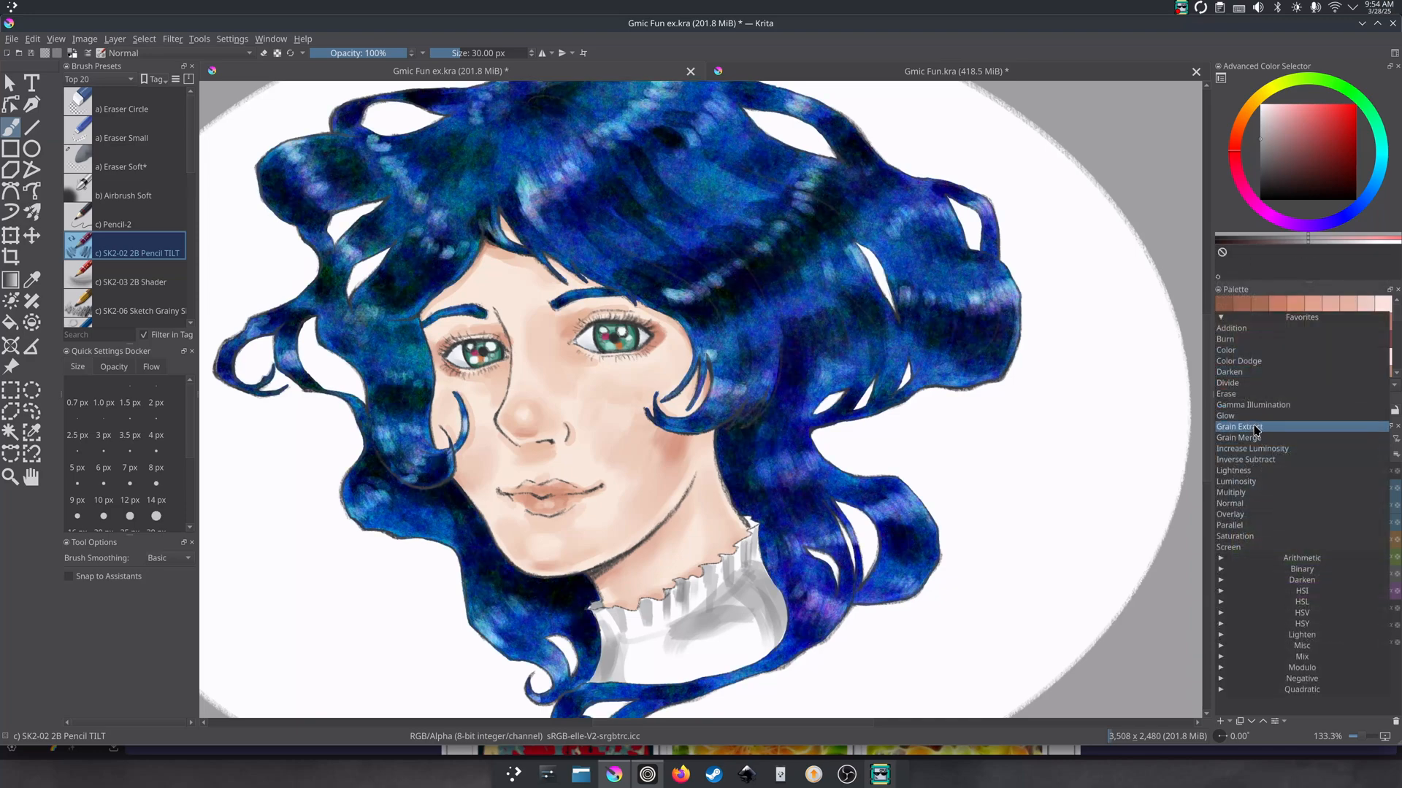
pyautogui.click(1254, 429)
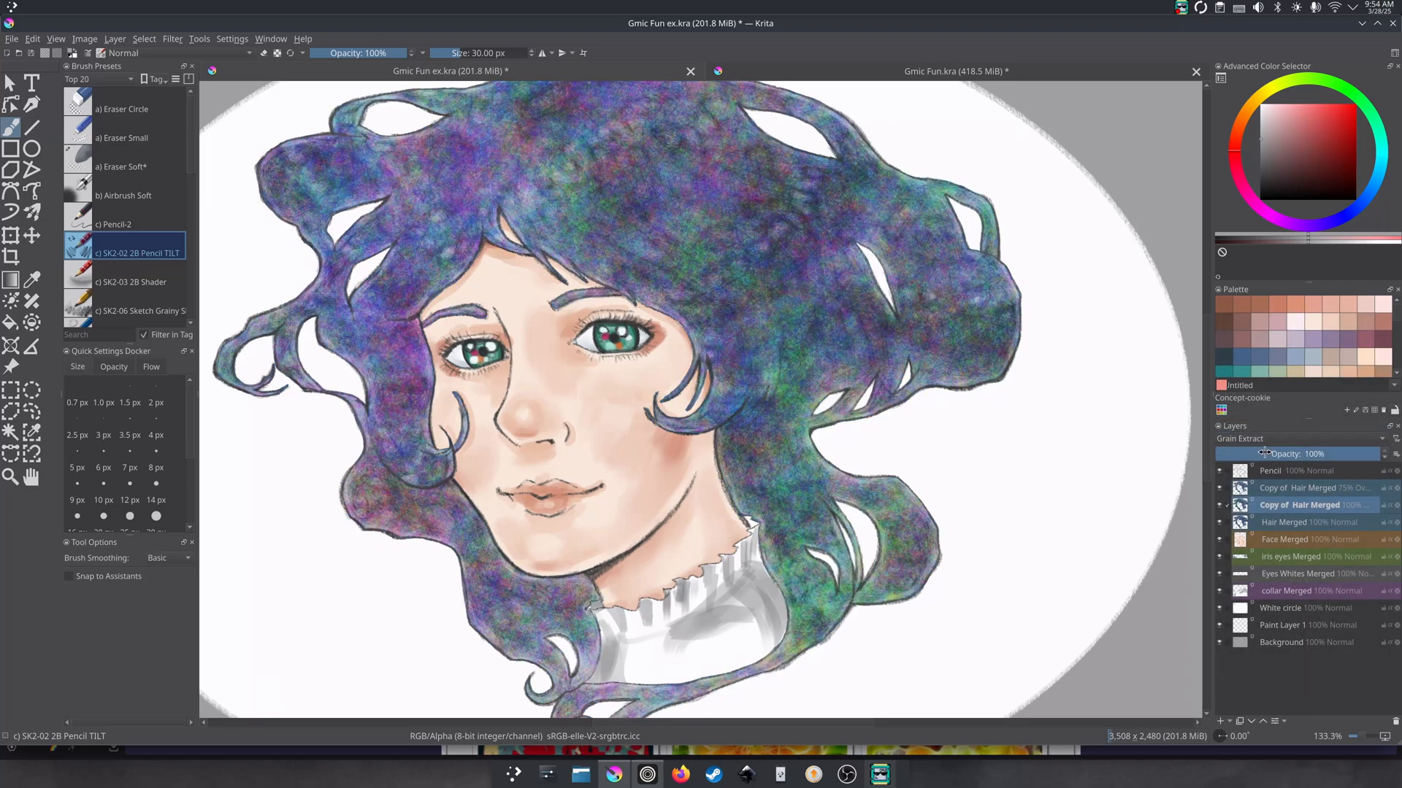
pyautogui.click(1258, 440)
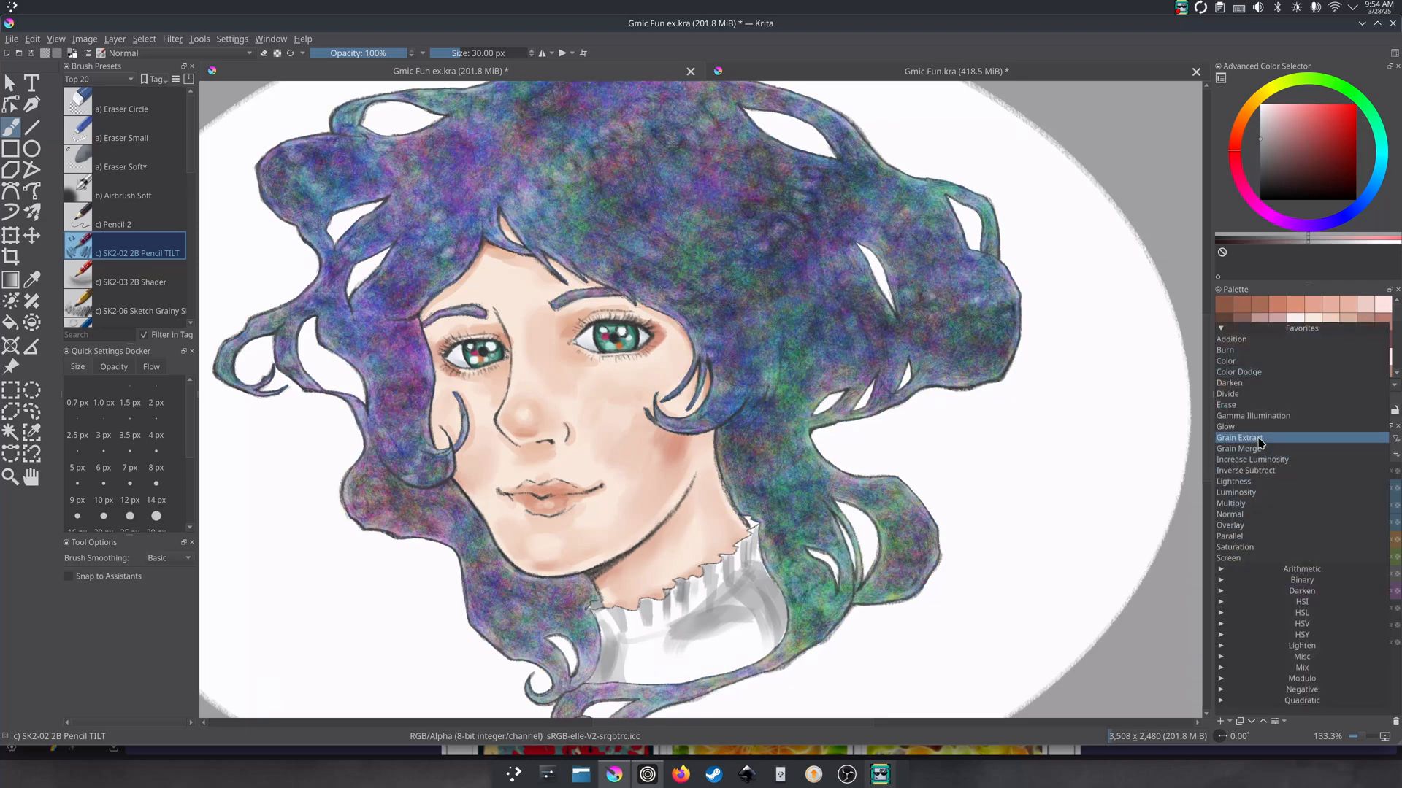
pyautogui.click(1255, 432)
pyautogui.click(1256, 438)
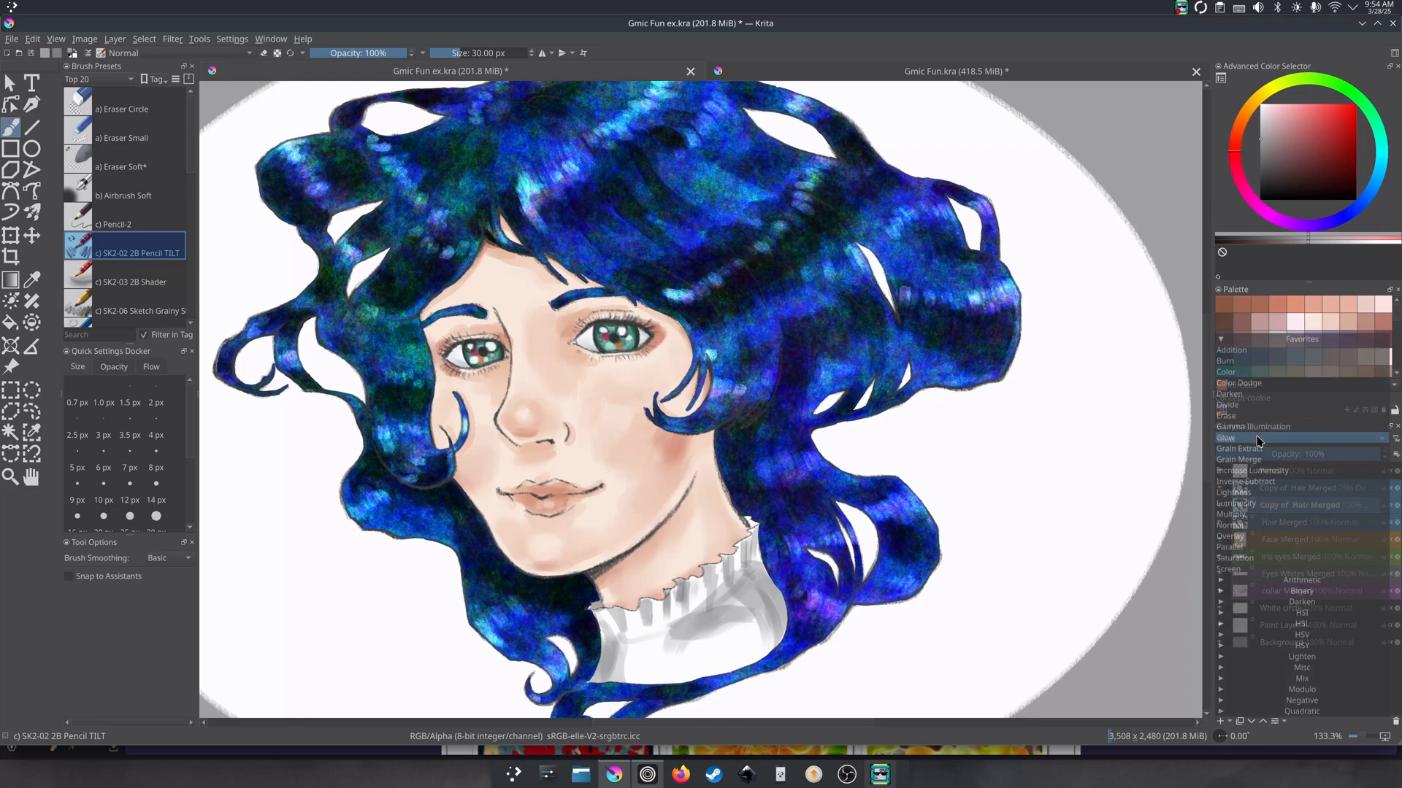
pyautogui.click(1261, 454)
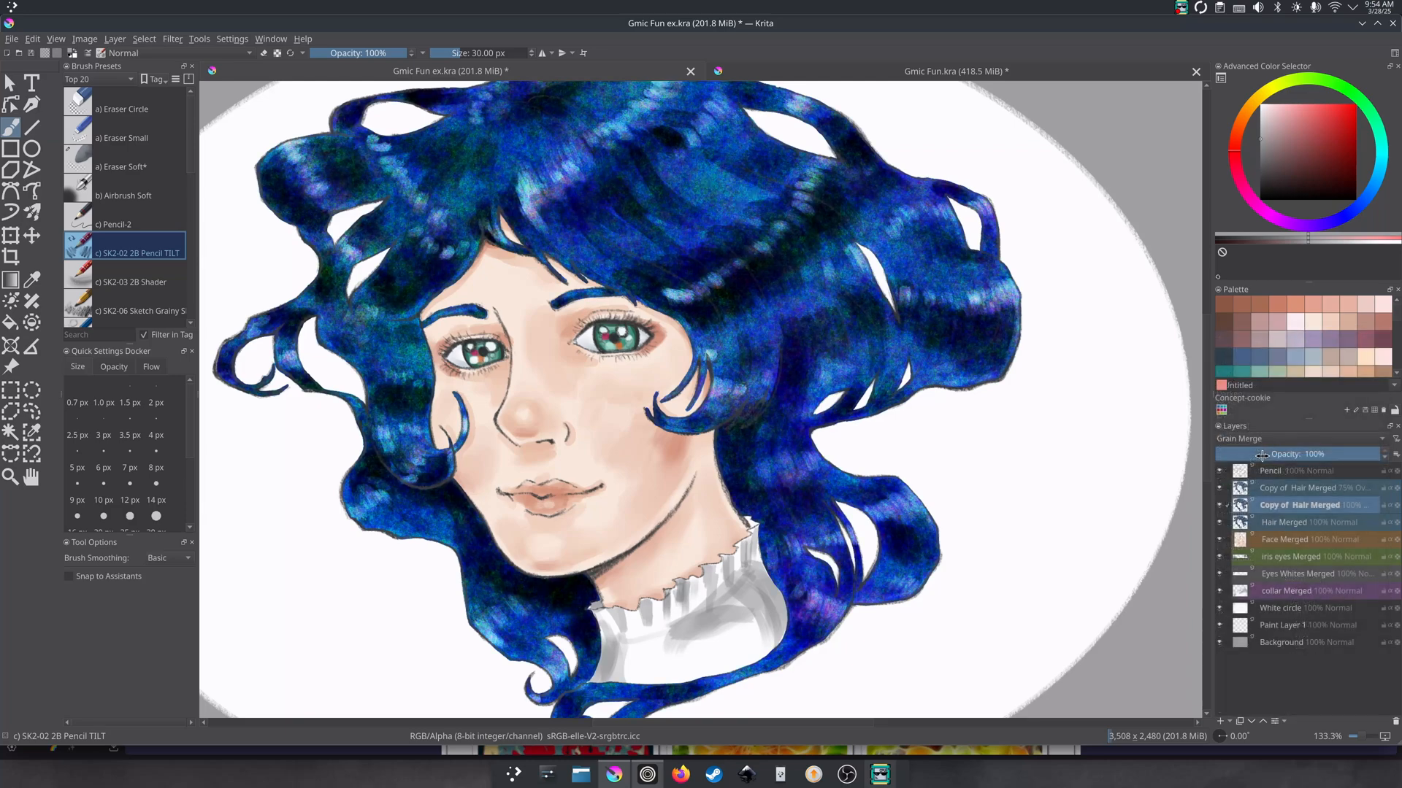
# - Set the noise-filtered hair copy's blending mode to Grain Extract and its opacity to 43%
pyautogui.click(1255, 440)
pyautogui.click(1246, 428)
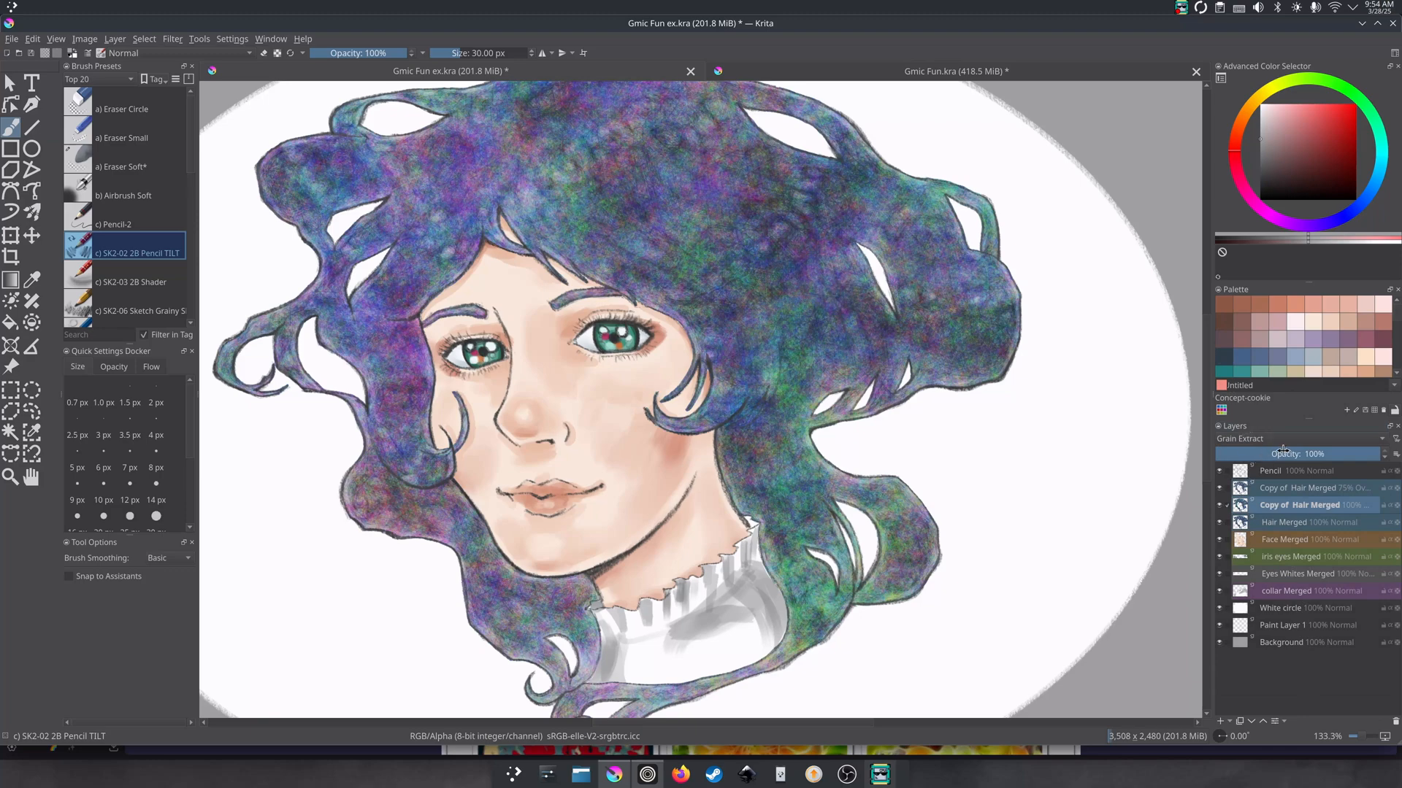
pyautogui.moveTo(1335, 459); pyautogui.dragTo(1306, 458)
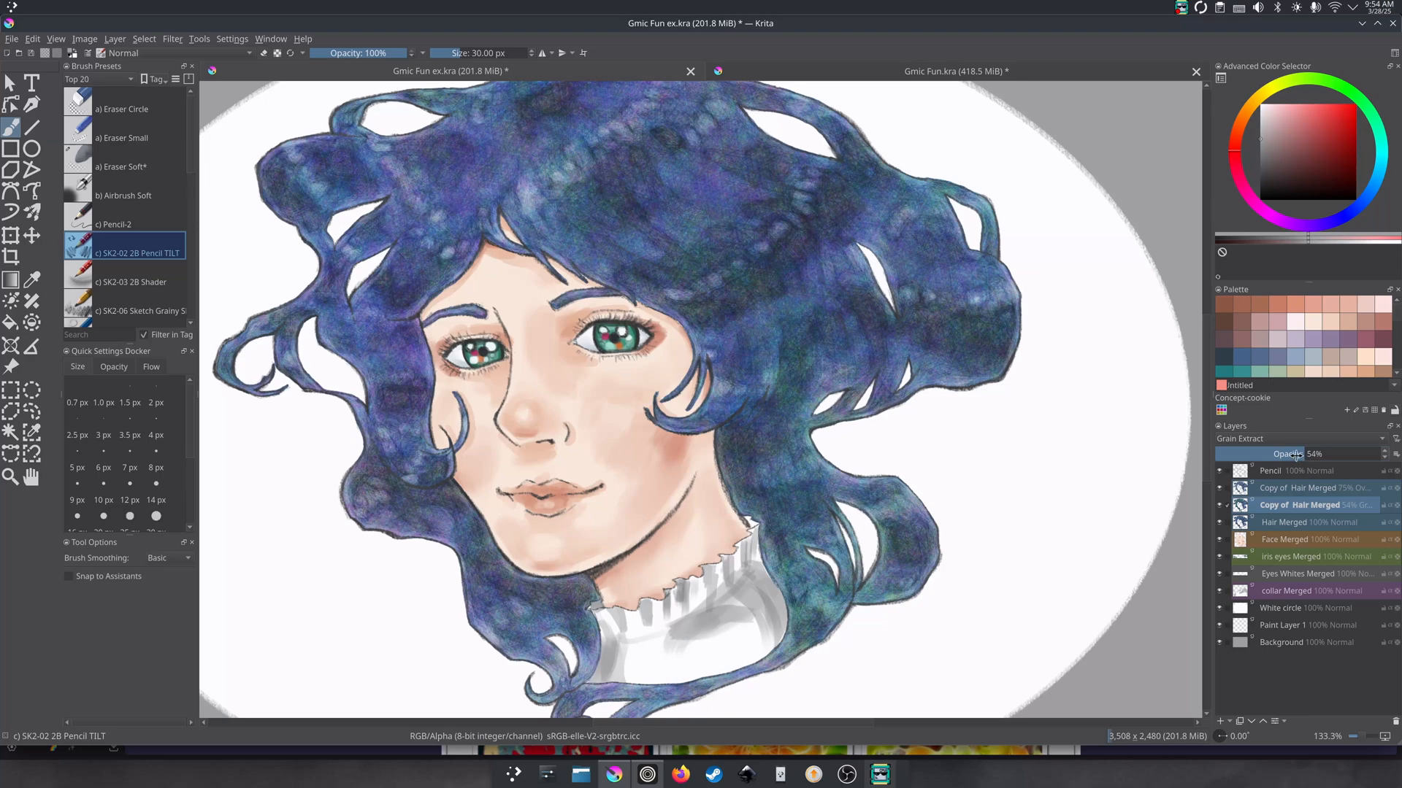
pyautogui.moveTo(1294, 455); pyautogui.dragTo(1290, 454)
# - Duplicate the Face Merged layer
pyautogui.moveTo(1274, 542)
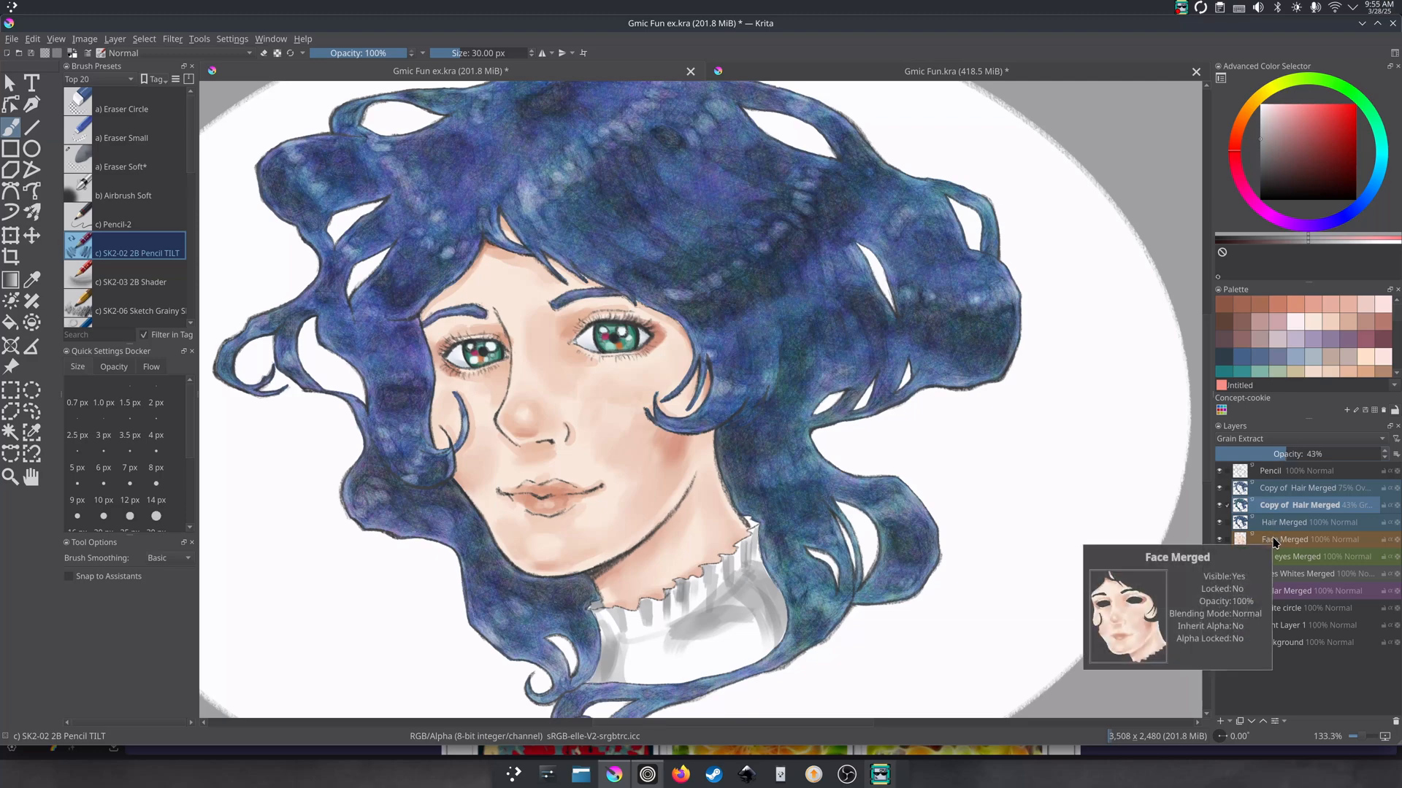
pyautogui.click(1274, 541)
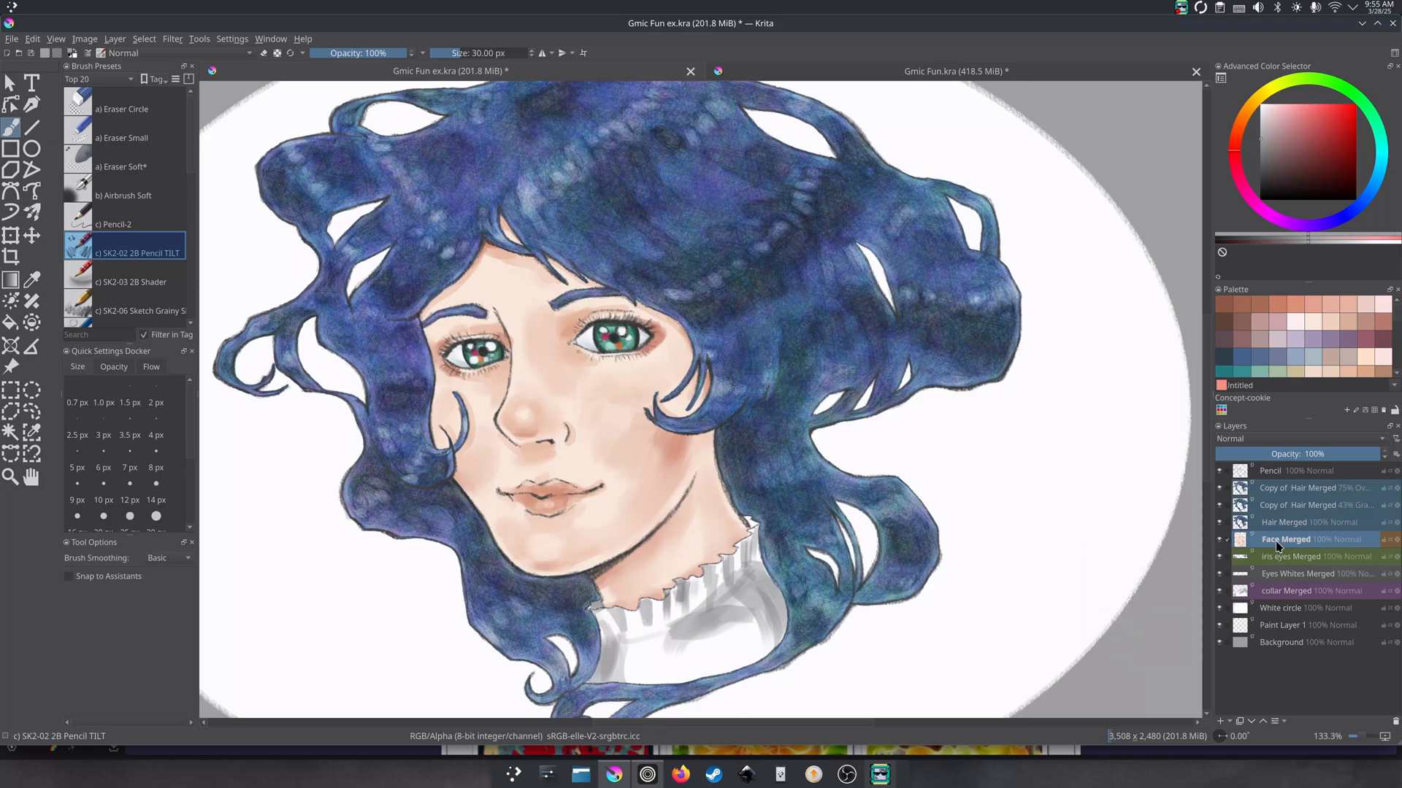
pyautogui.rightClick(1277, 546)
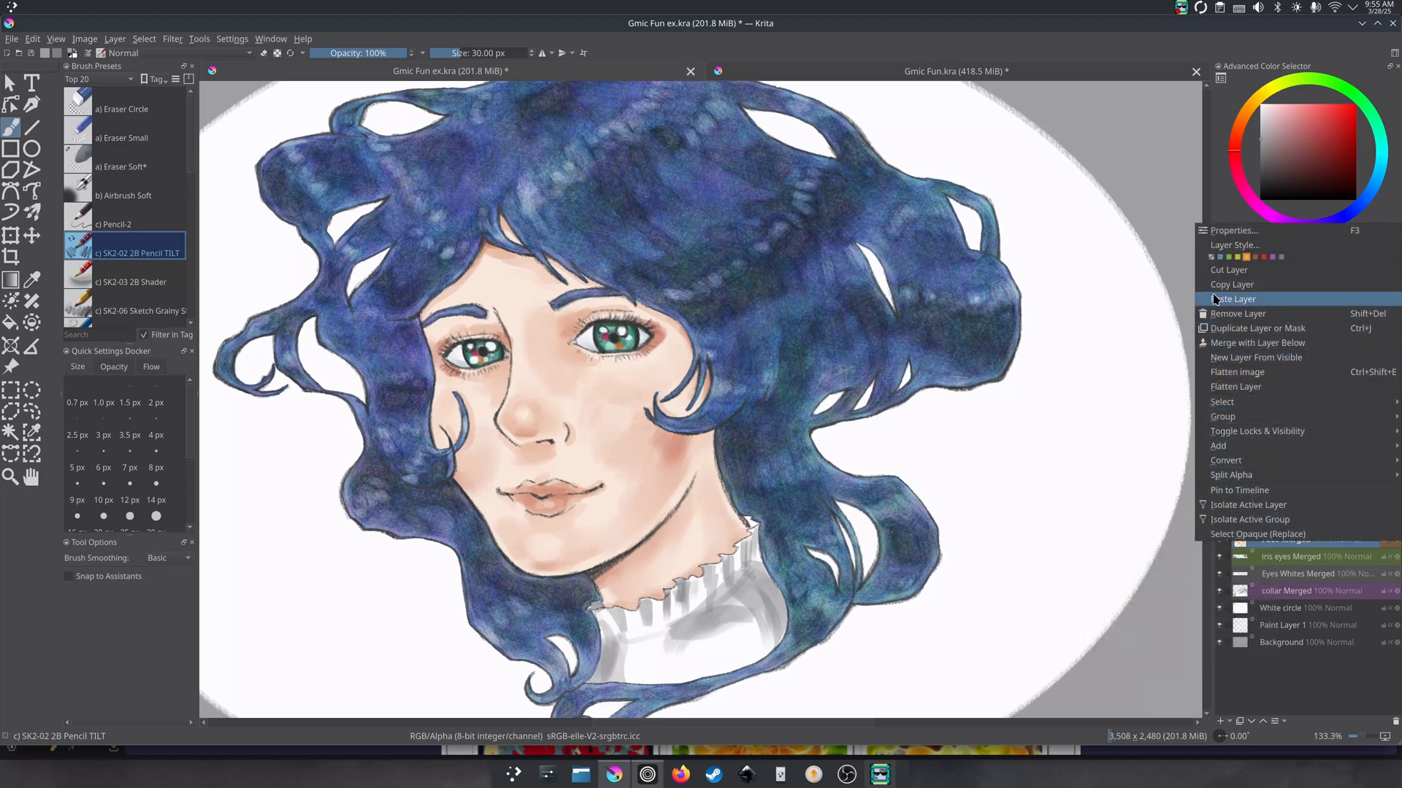
pyautogui.click(1235, 329)
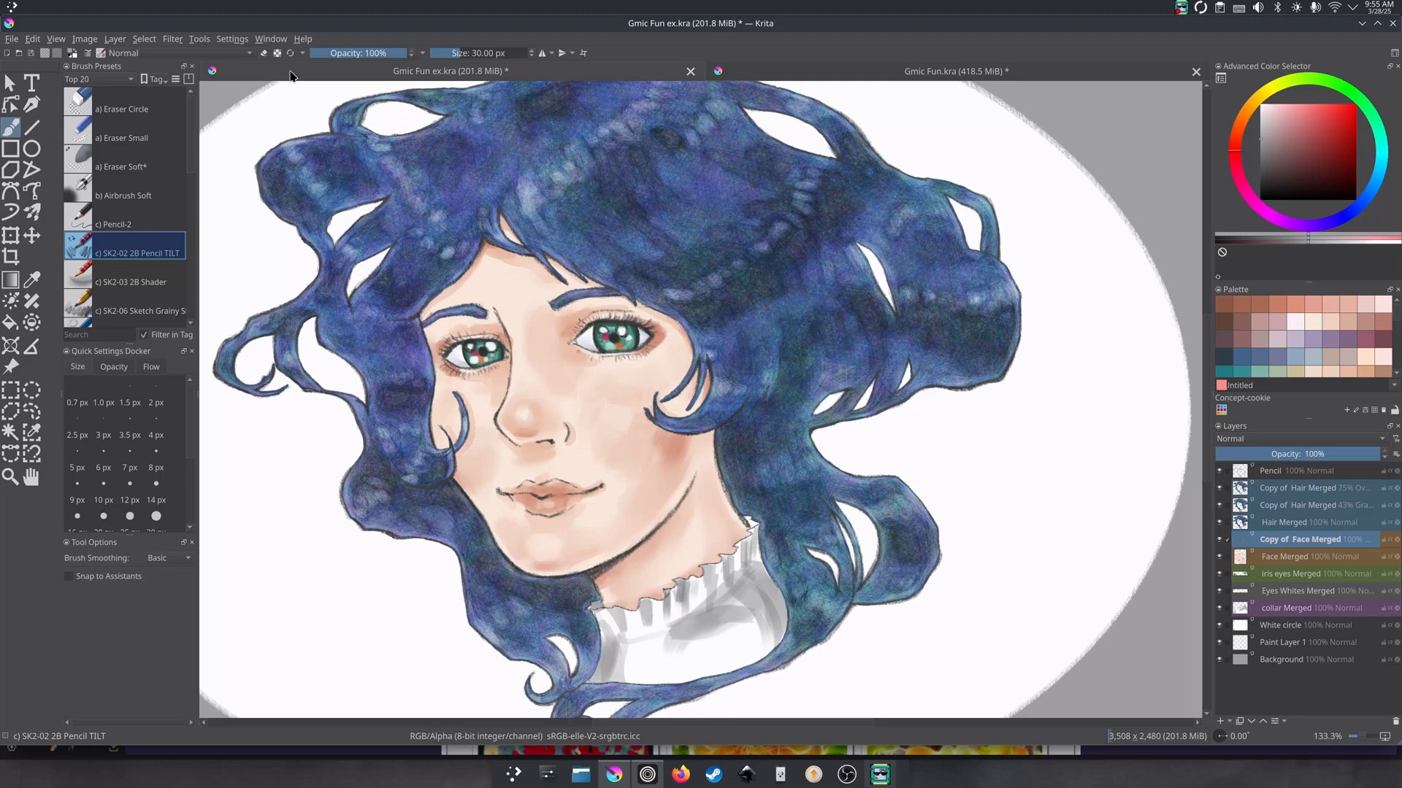
# - Apply the G'MIC-Qt Sketch favourite to the face copy with the number of orientations set to 4
pyautogui.click(173, 39)
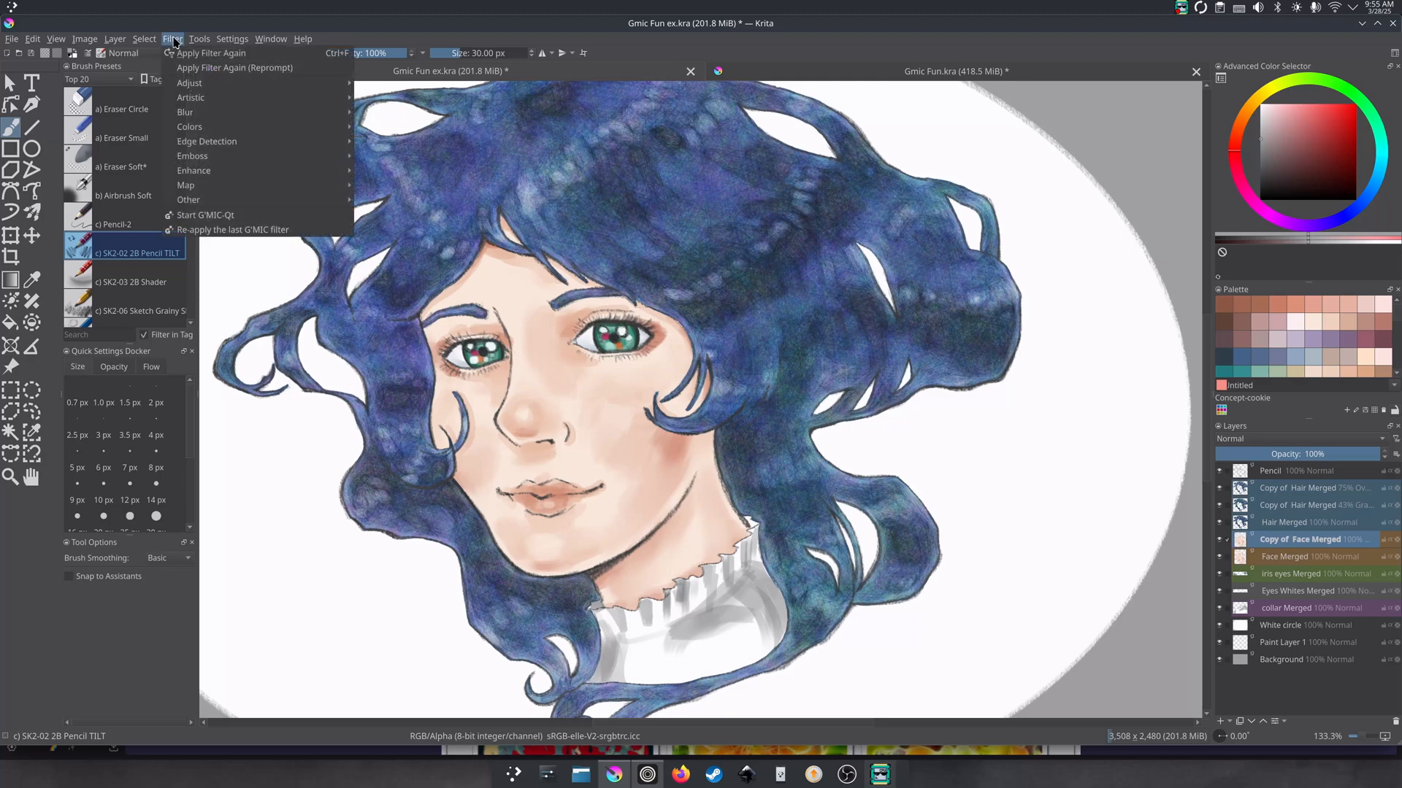
pyautogui.click(201, 215)
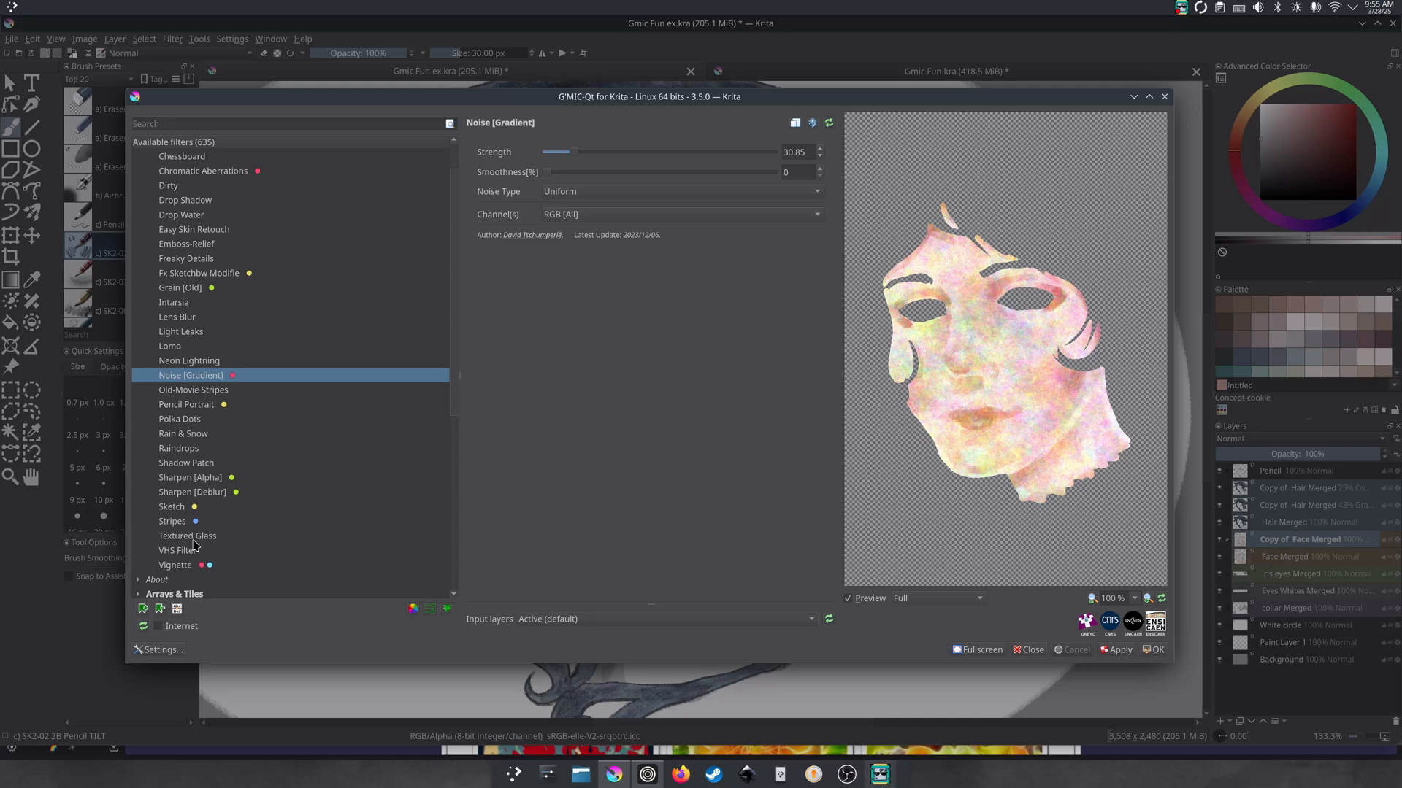
pyautogui.click(167, 507)
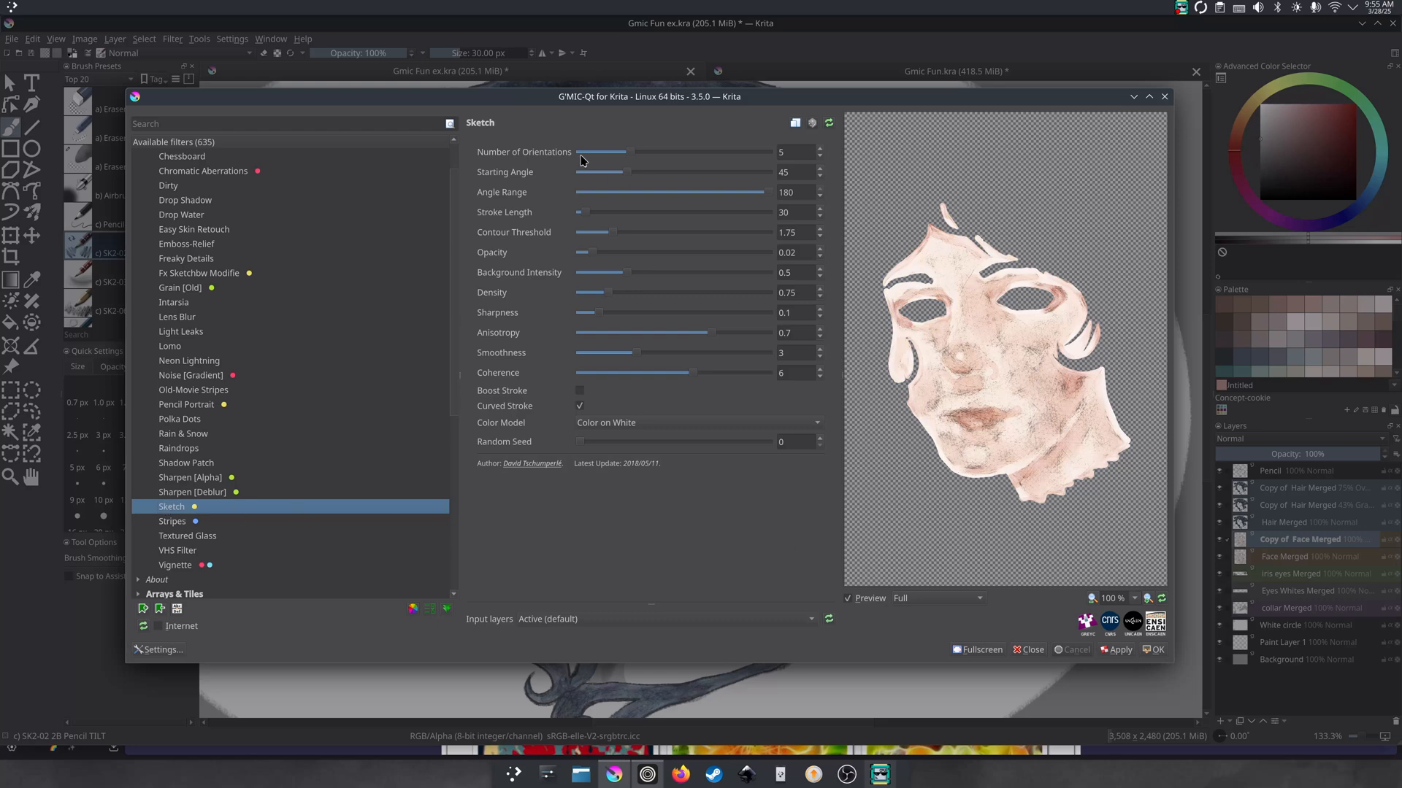
pyautogui.moveTo(629, 155); pyautogui.dragTo(621, 159)
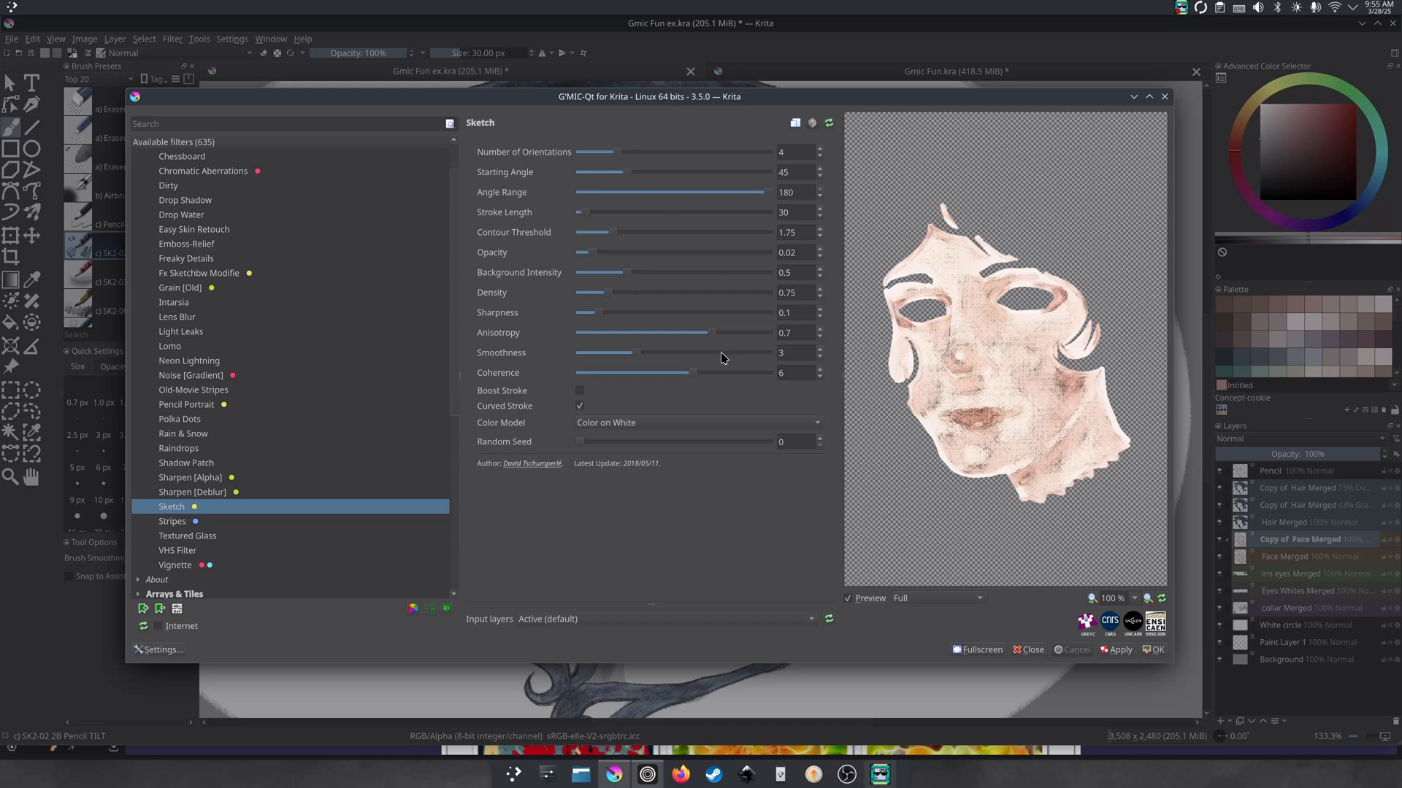
pyautogui.click(1151, 652)
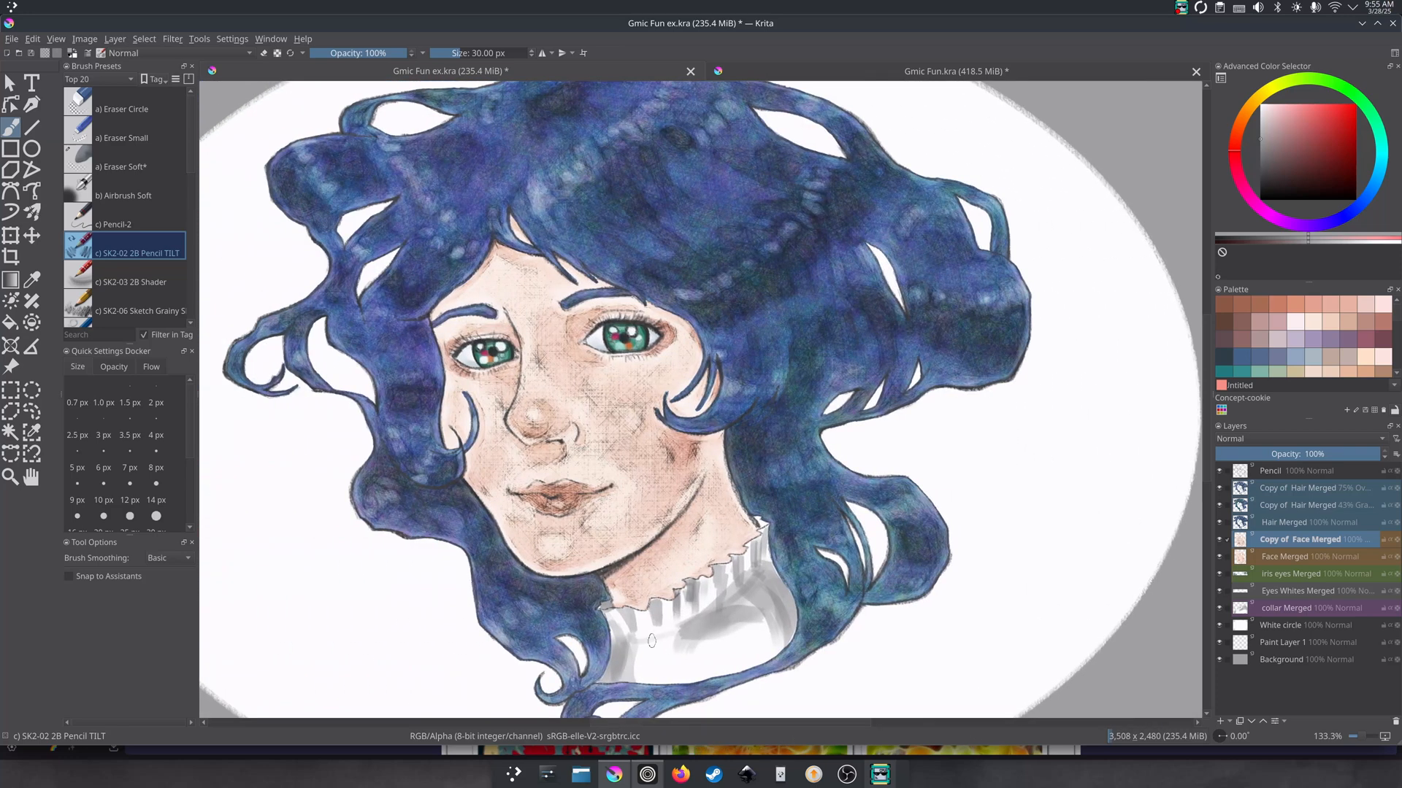
# - Soften the sketch texture around the nose, lips and chin on the face copy using Eraser Soft, reducing its size to 35 px
pyautogui.hscroll(-3, 696, 390)
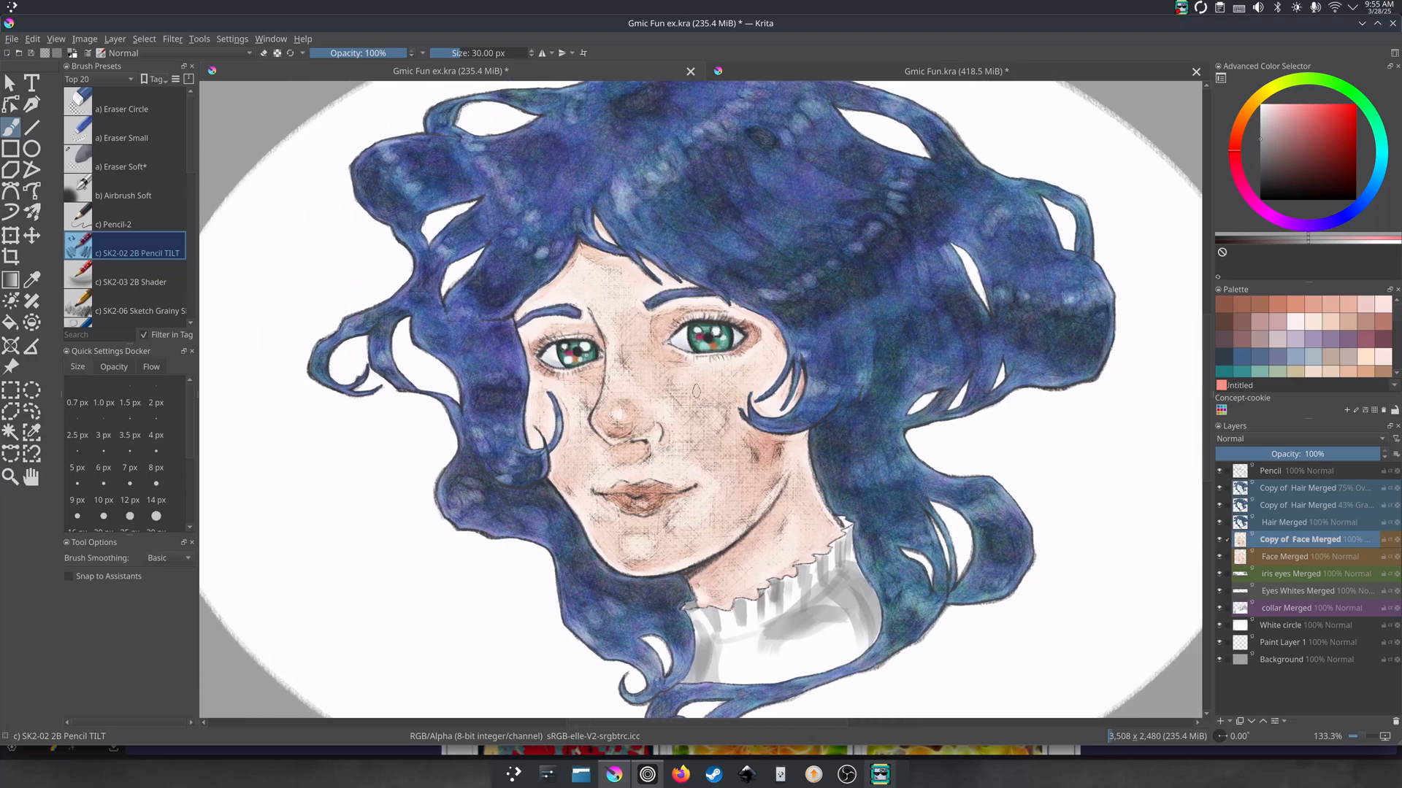
pyautogui.scroll(1, 695, 384)
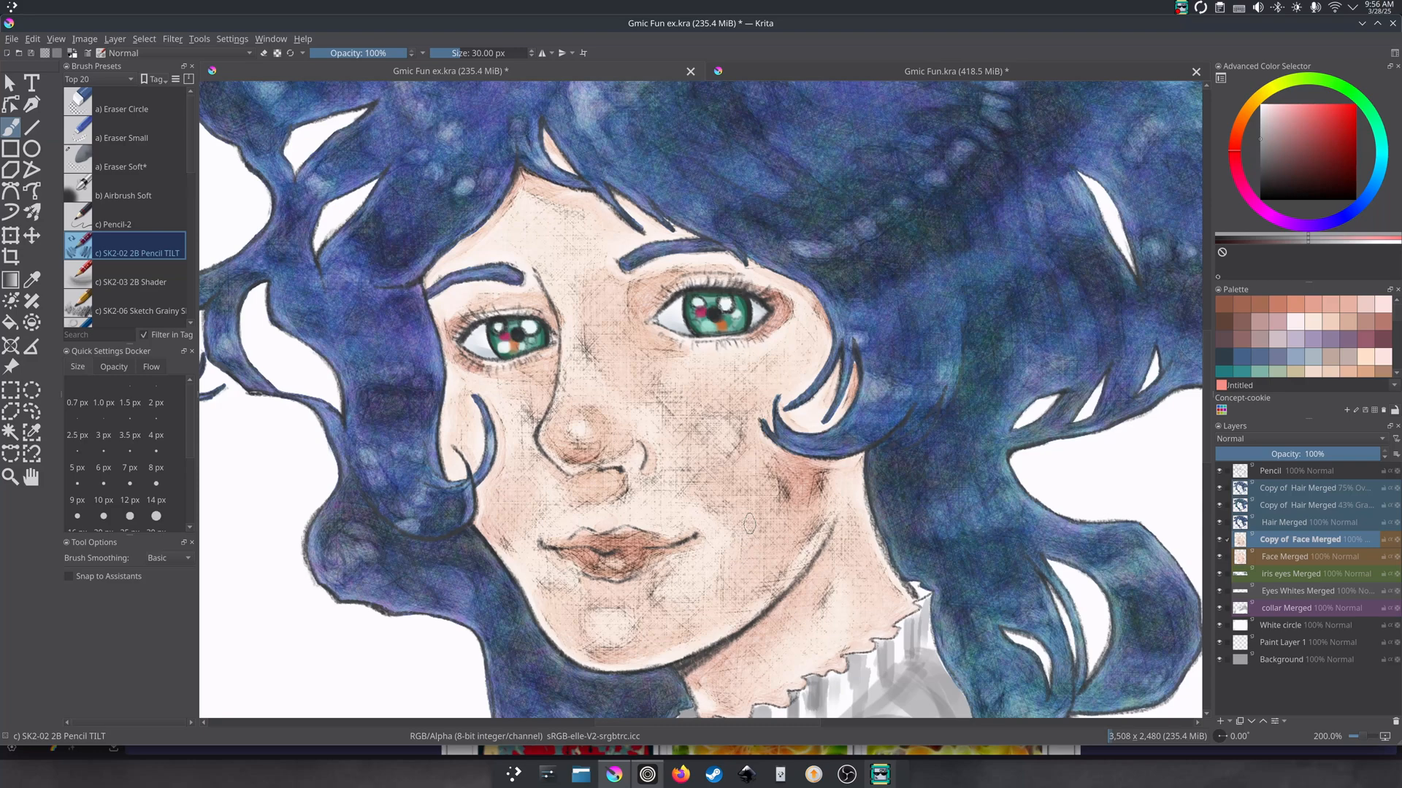
pyautogui.click(81, 169)
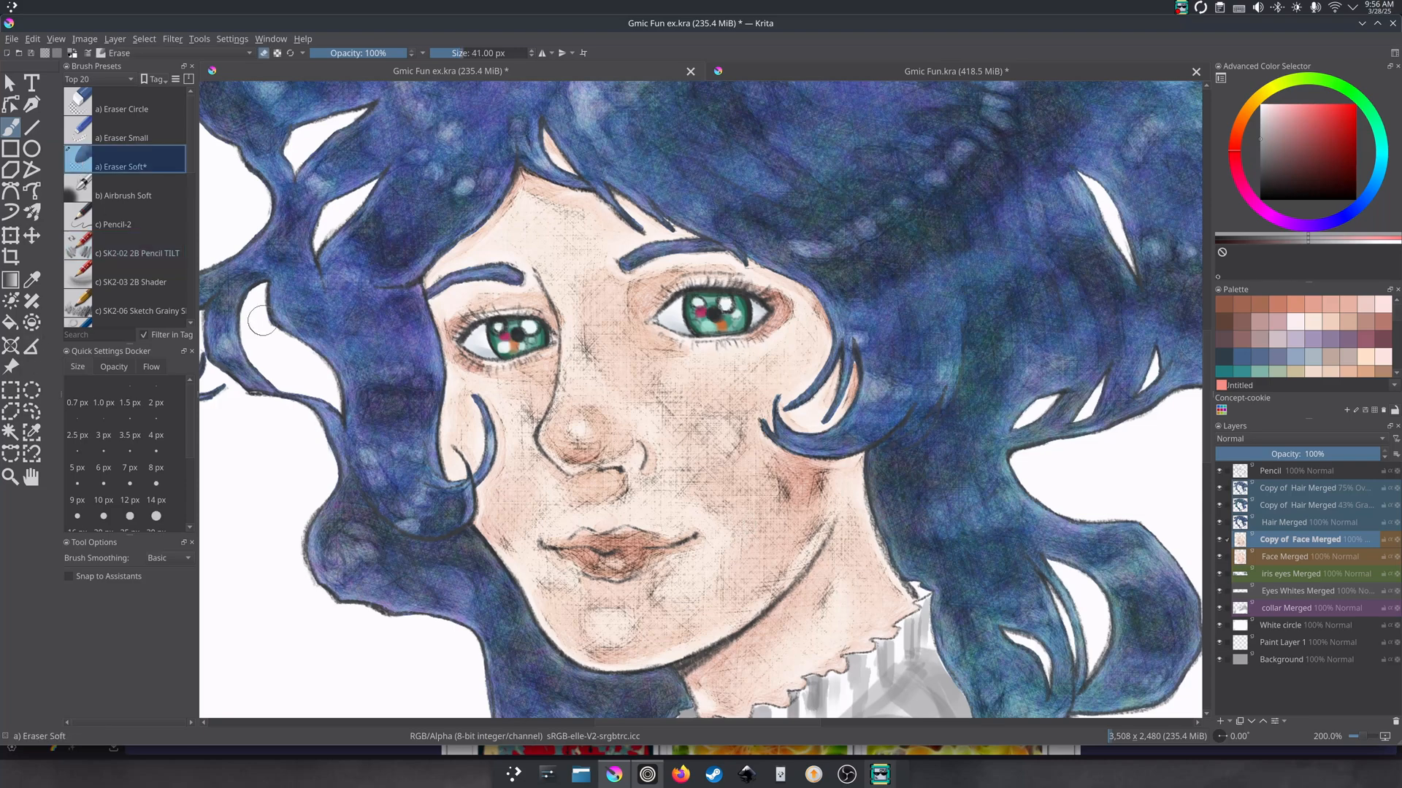
pyautogui.moveTo(573, 446); pyautogui.dragTo(582, 419)
pyautogui.press('[')
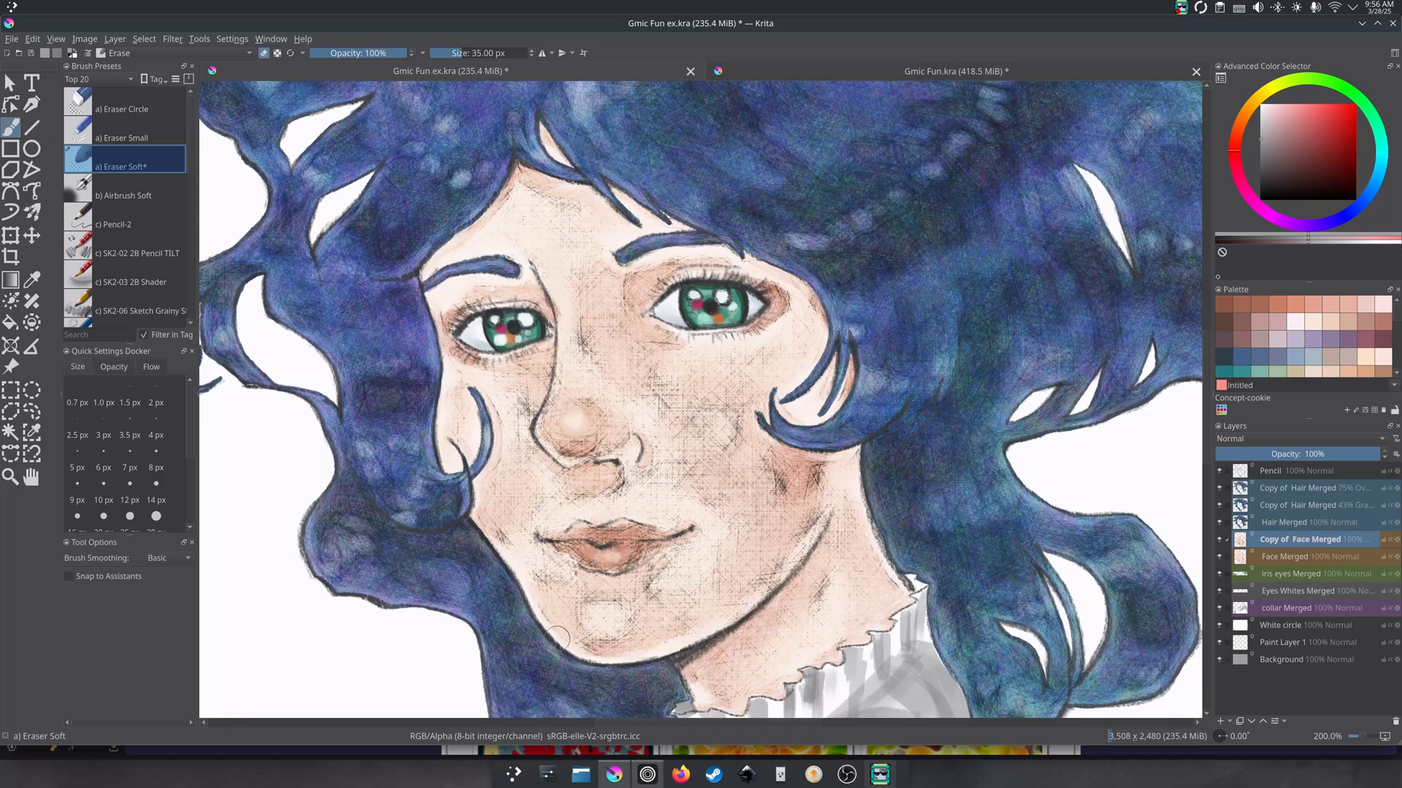
pyautogui.moveTo(596, 619)
pyautogui.mouseDown()
pyautogui.moveTo(620, 619)
pyautogui.moveTo(584, 613)
pyautogui.mouseUp()
pyautogui.press('-')
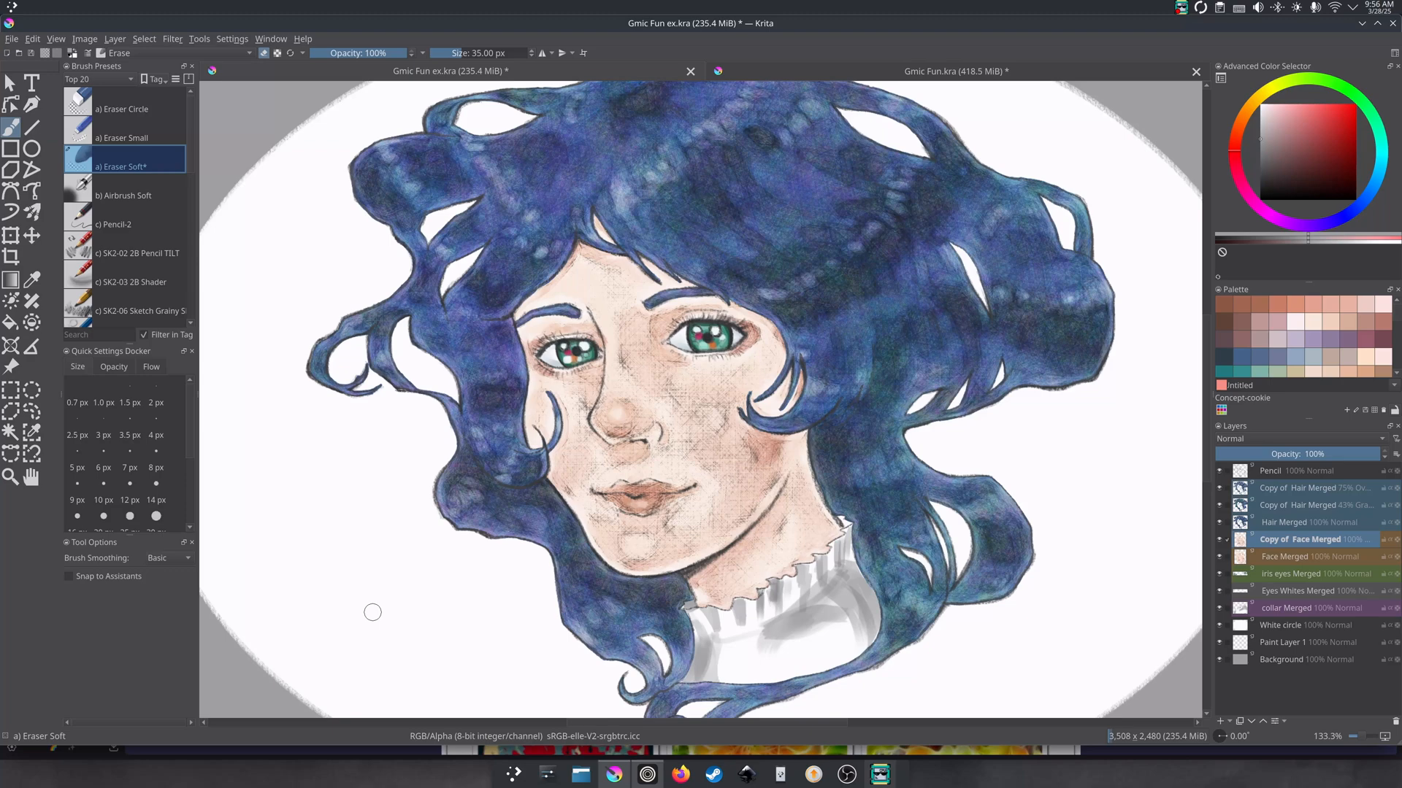
# - Preview the Motion Blur filter on the Iris eyes Merged layer with a length of 28
pyautogui.click(1298, 576)
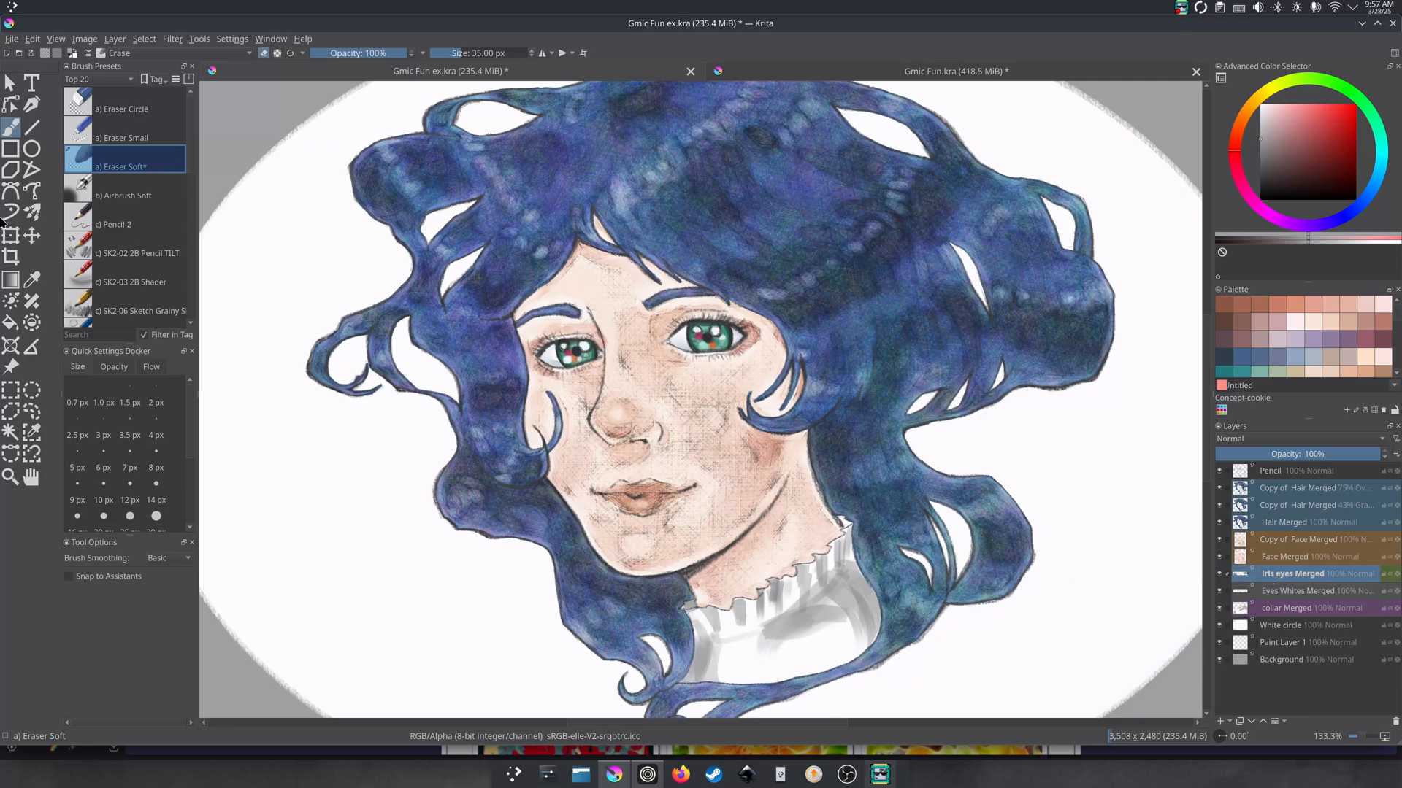
pyautogui.click(173, 40)
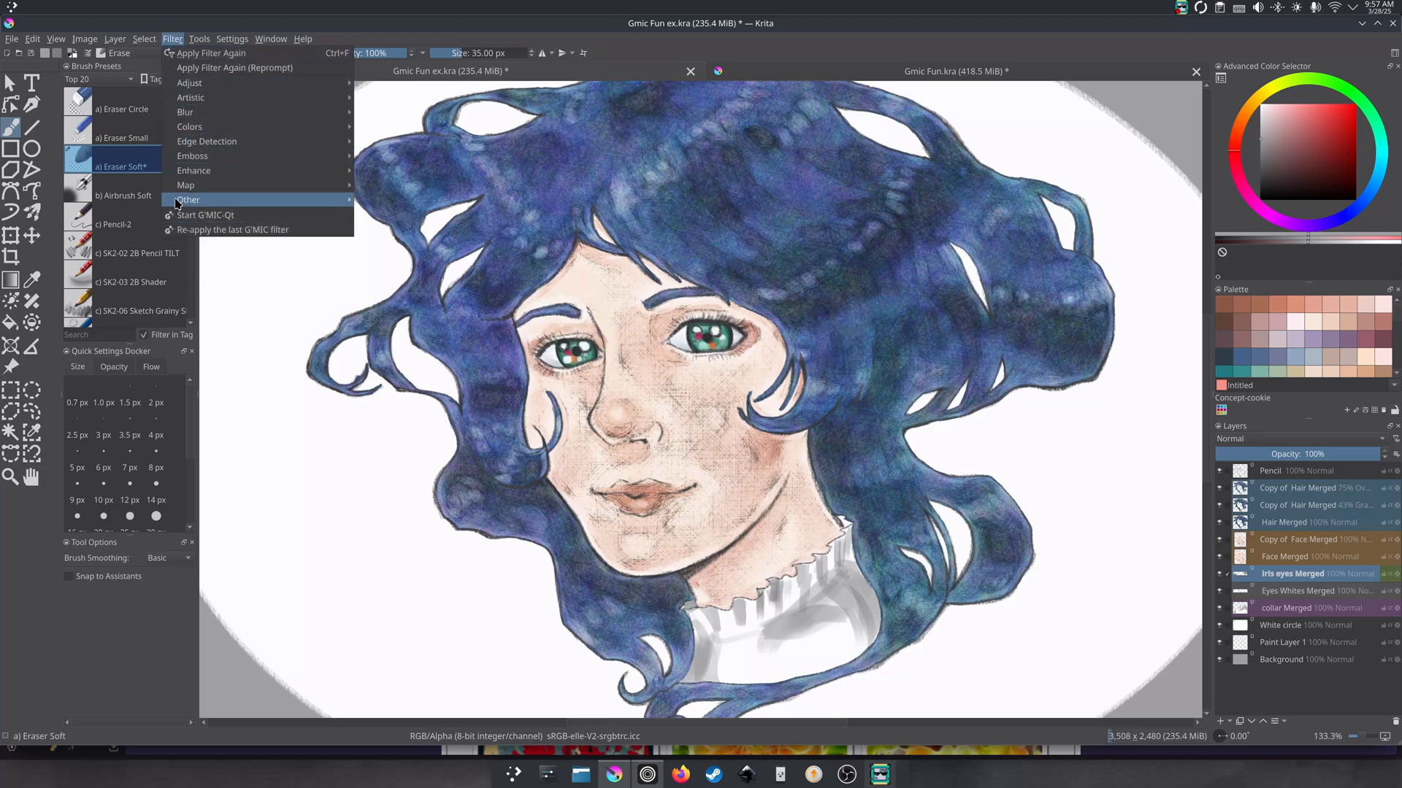
pyautogui.moveTo(178, 200)
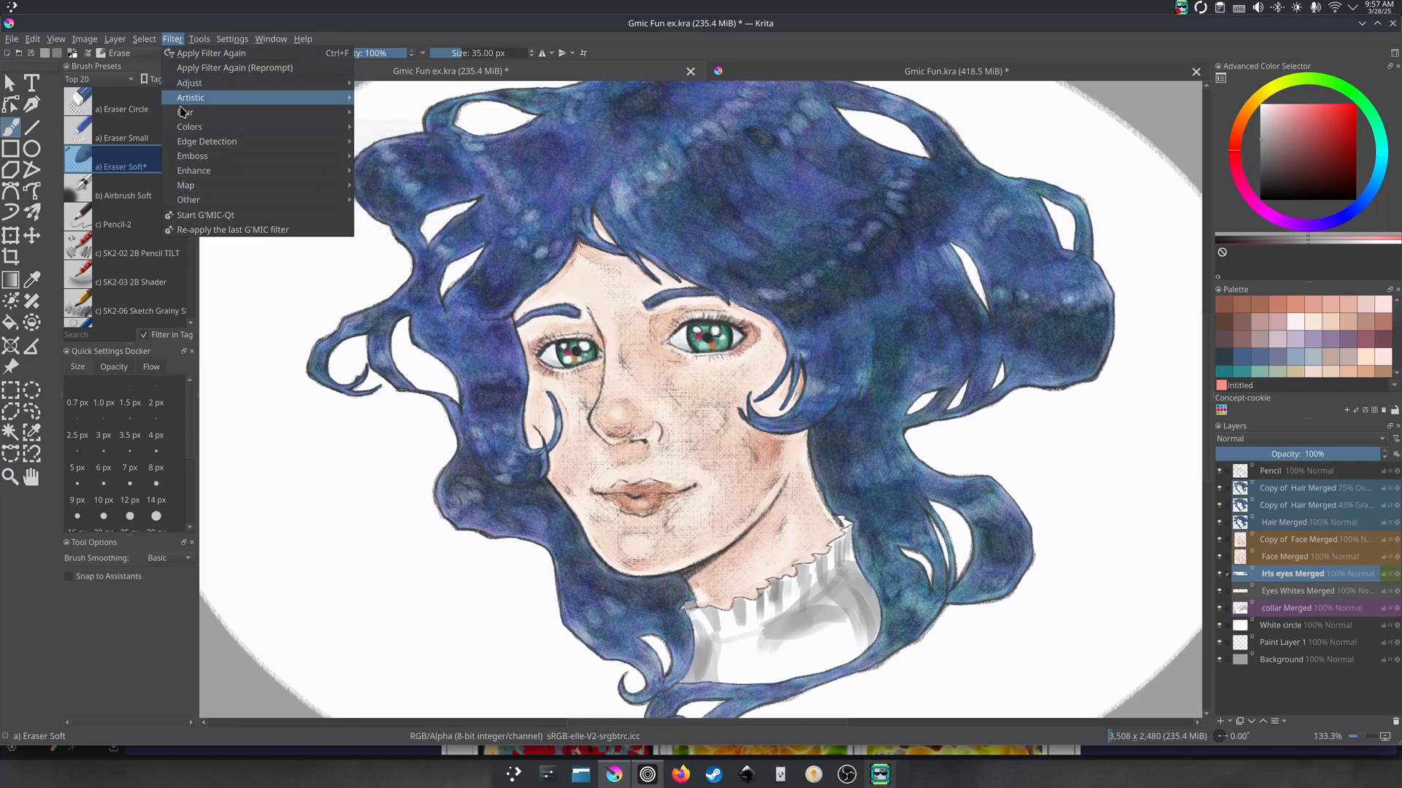
pyautogui.moveTo(186, 115)
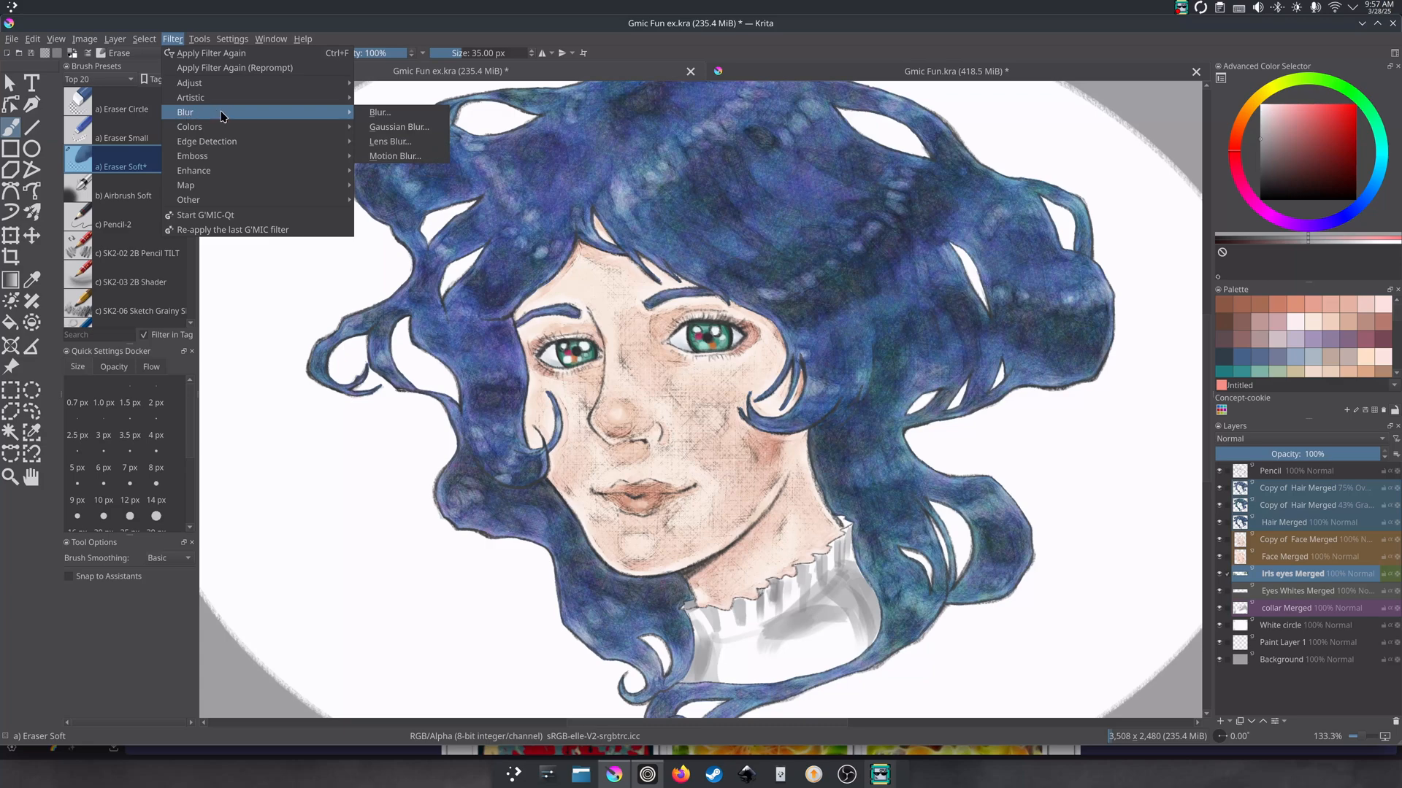
pyautogui.click(385, 156)
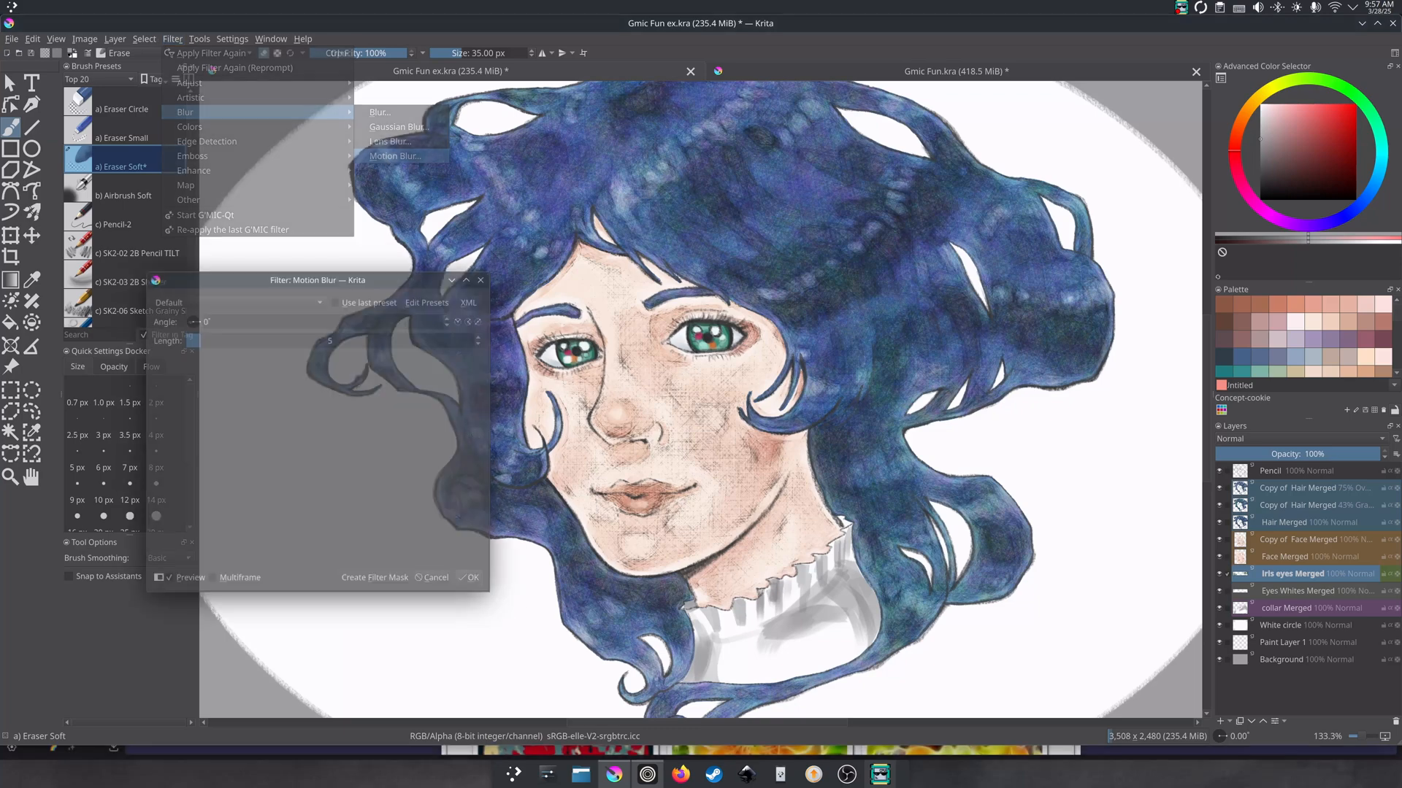
pyautogui.moveTo(226, 276); pyautogui.dragTo(306, 223)
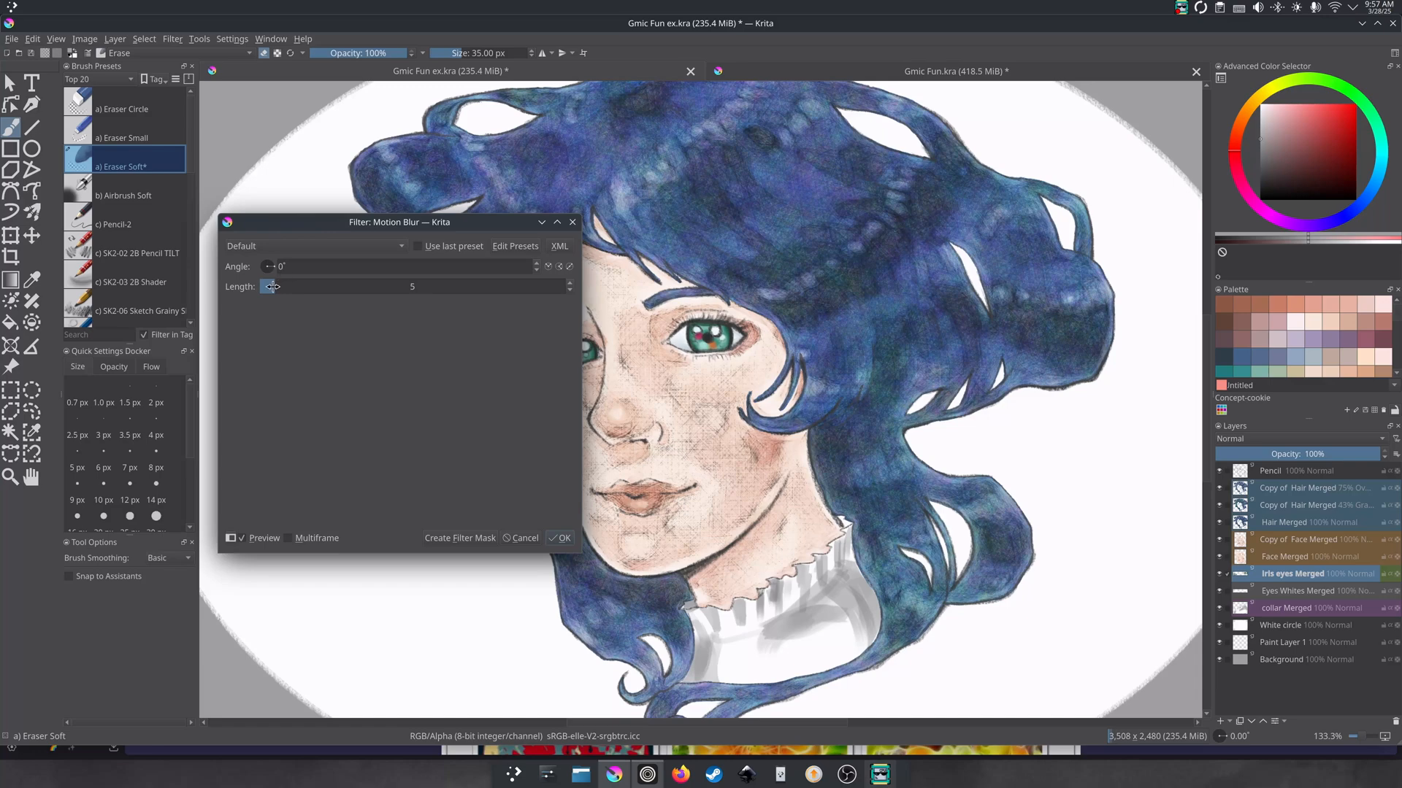
pyautogui.moveTo(272, 287); pyautogui.dragTo(347, 290)
pyautogui.scroll(3, 754, 327)
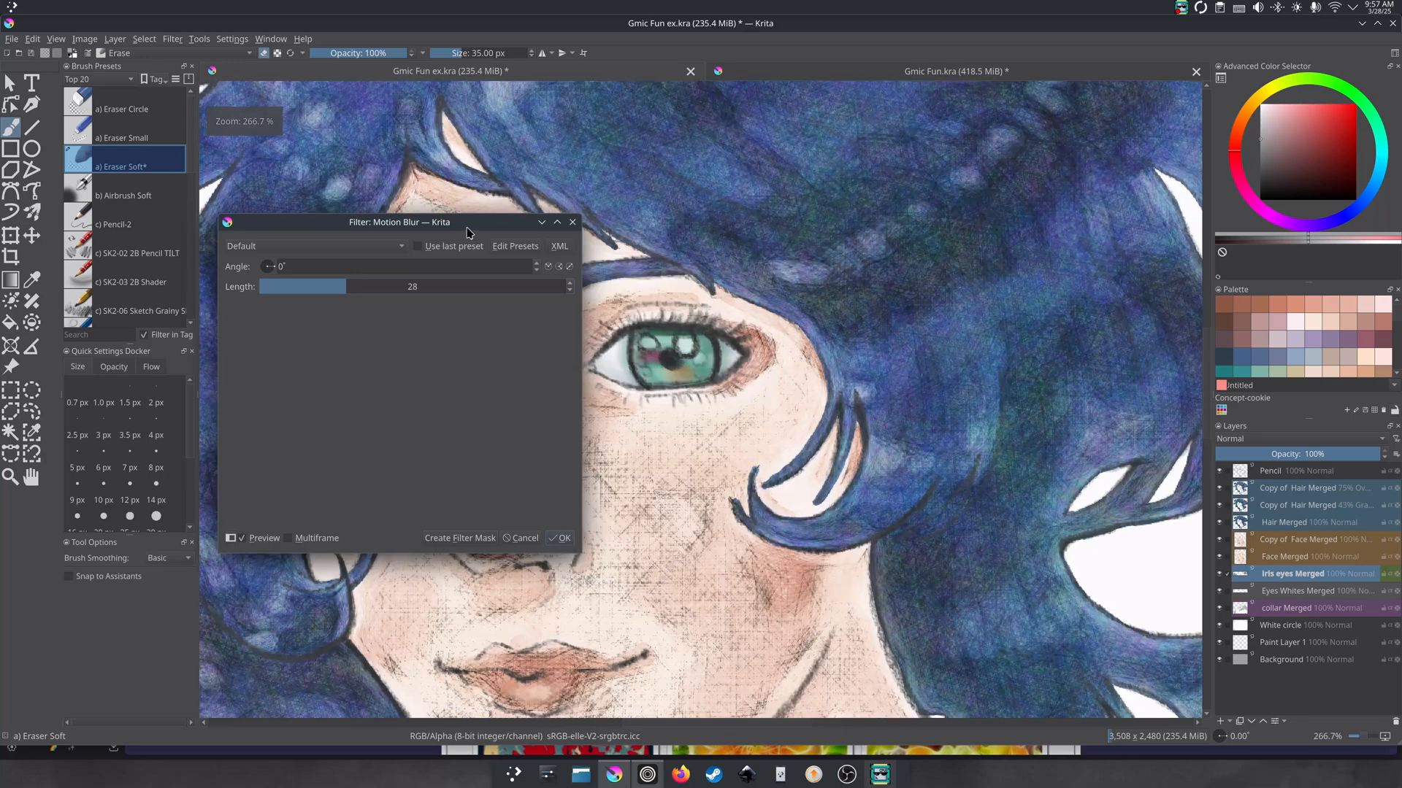
pyautogui.moveTo(468, 232); pyautogui.dragTo(191, 290)
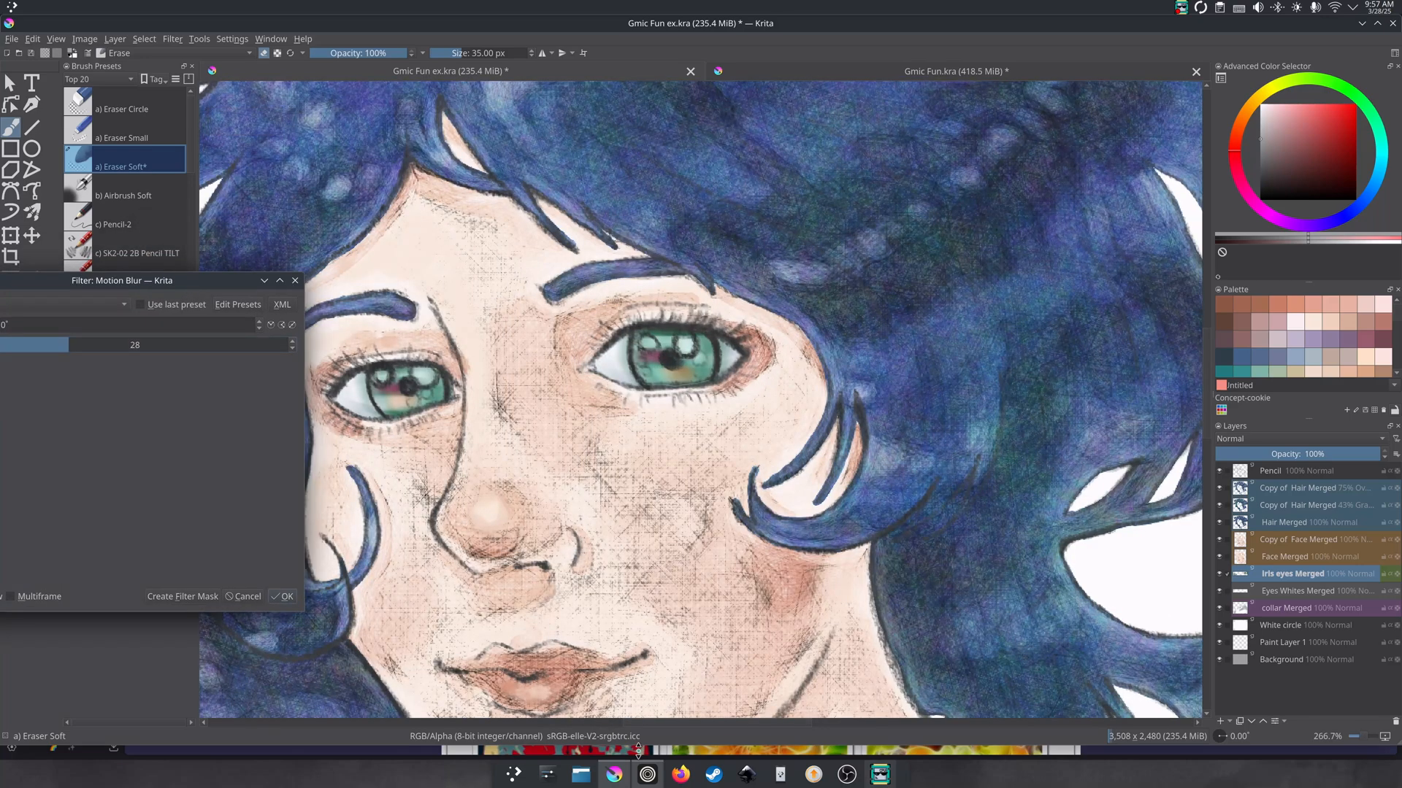
pyautogui.hscroll(-3, 687, 724)
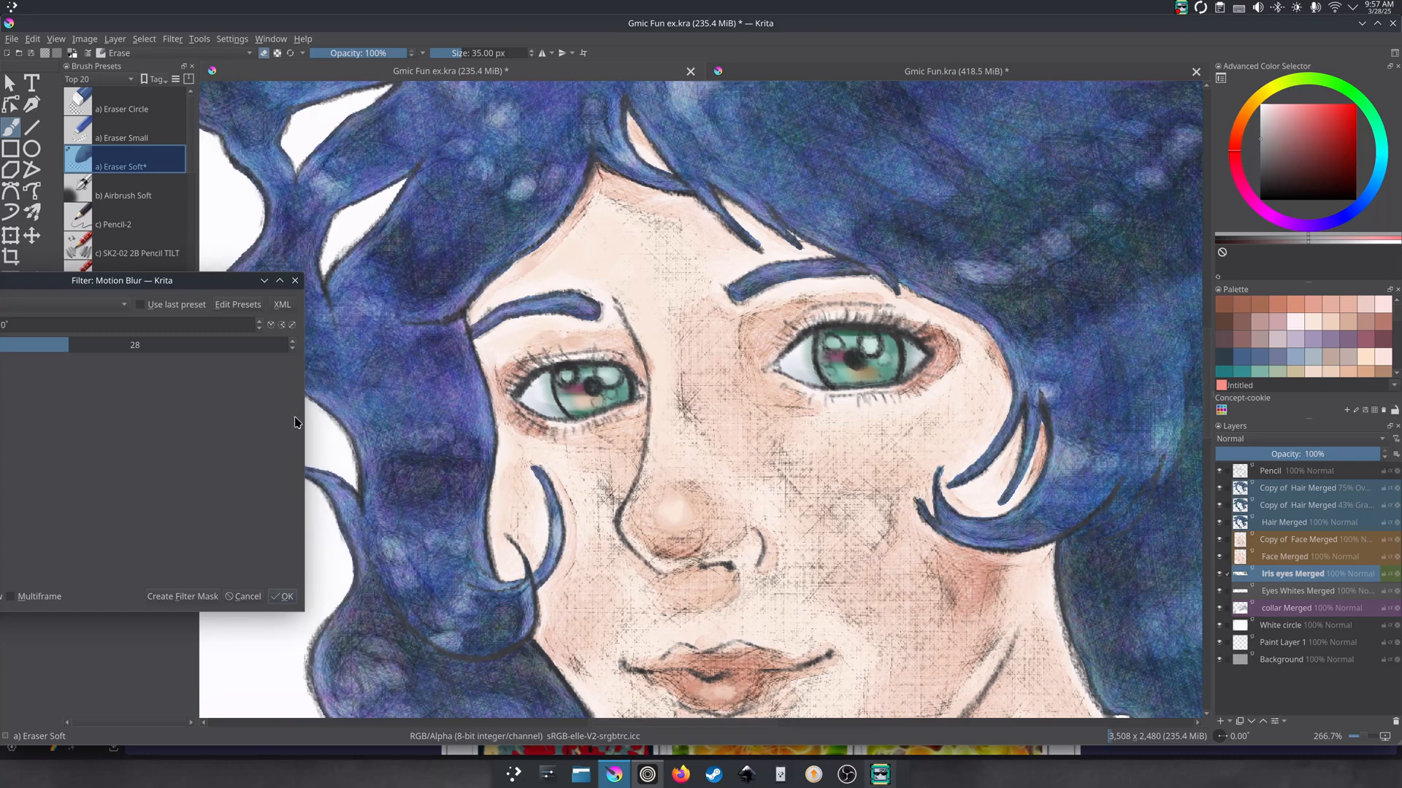
pyautogui.moveTo(149, 282); pyautogui.dragTo(329, 267)
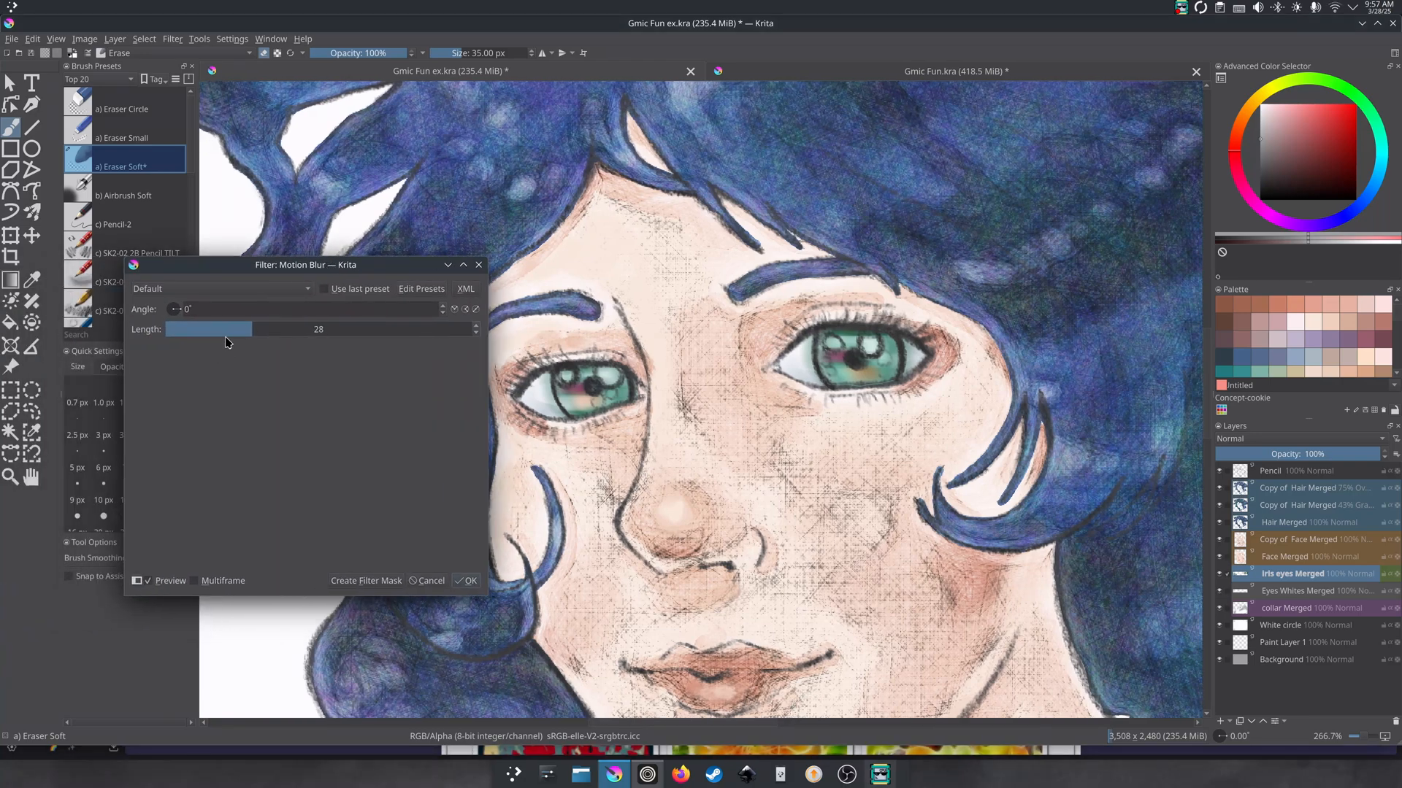
# - Try a motion blur length of 35 at an angle of 285° on the irises, and discard the filter
pyautogui.moveTo(237, 327); pyautogui.dragTo(273, 334)
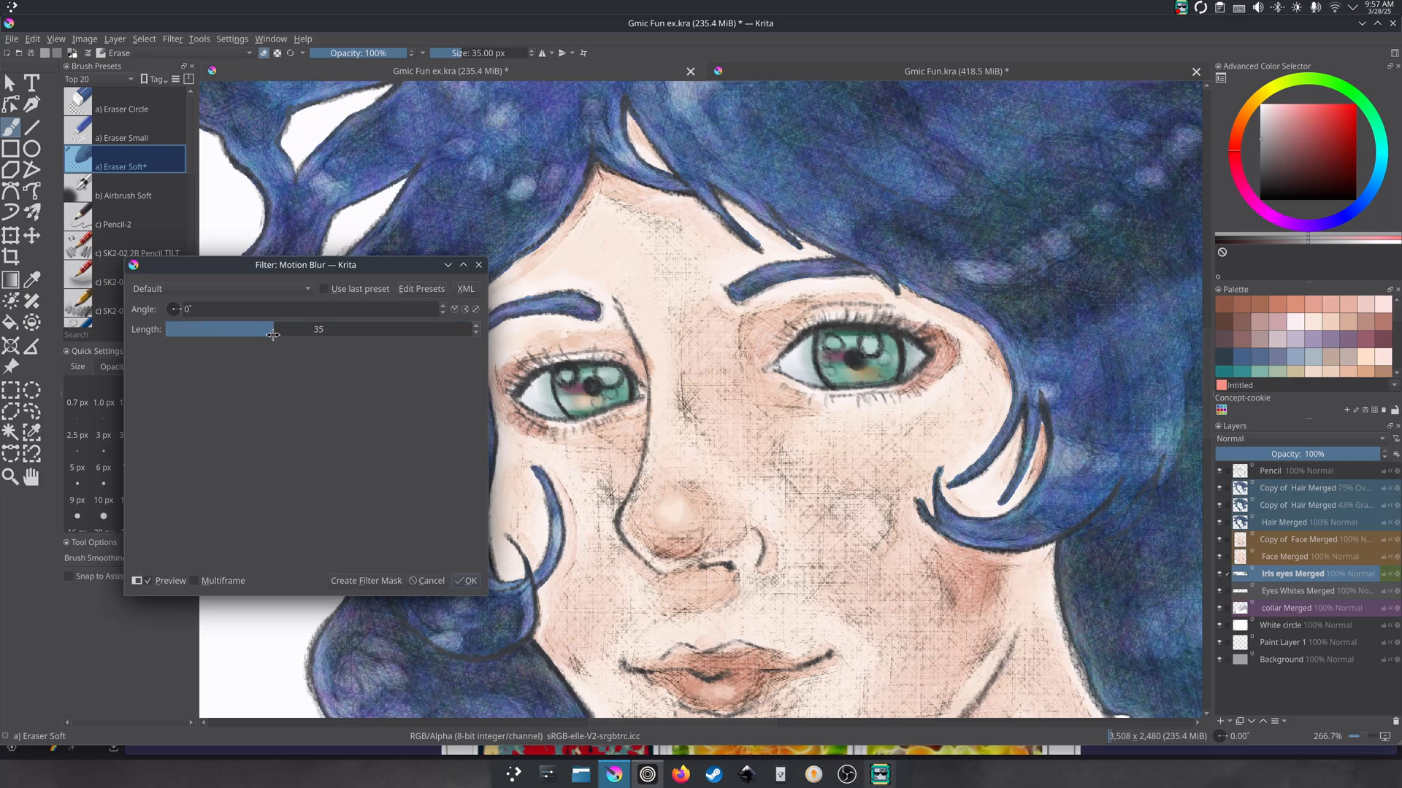
pyautogui.click(184, 311)
pyautogui.moveTo(184, 312); pyautogui.dragTo(175, 317)
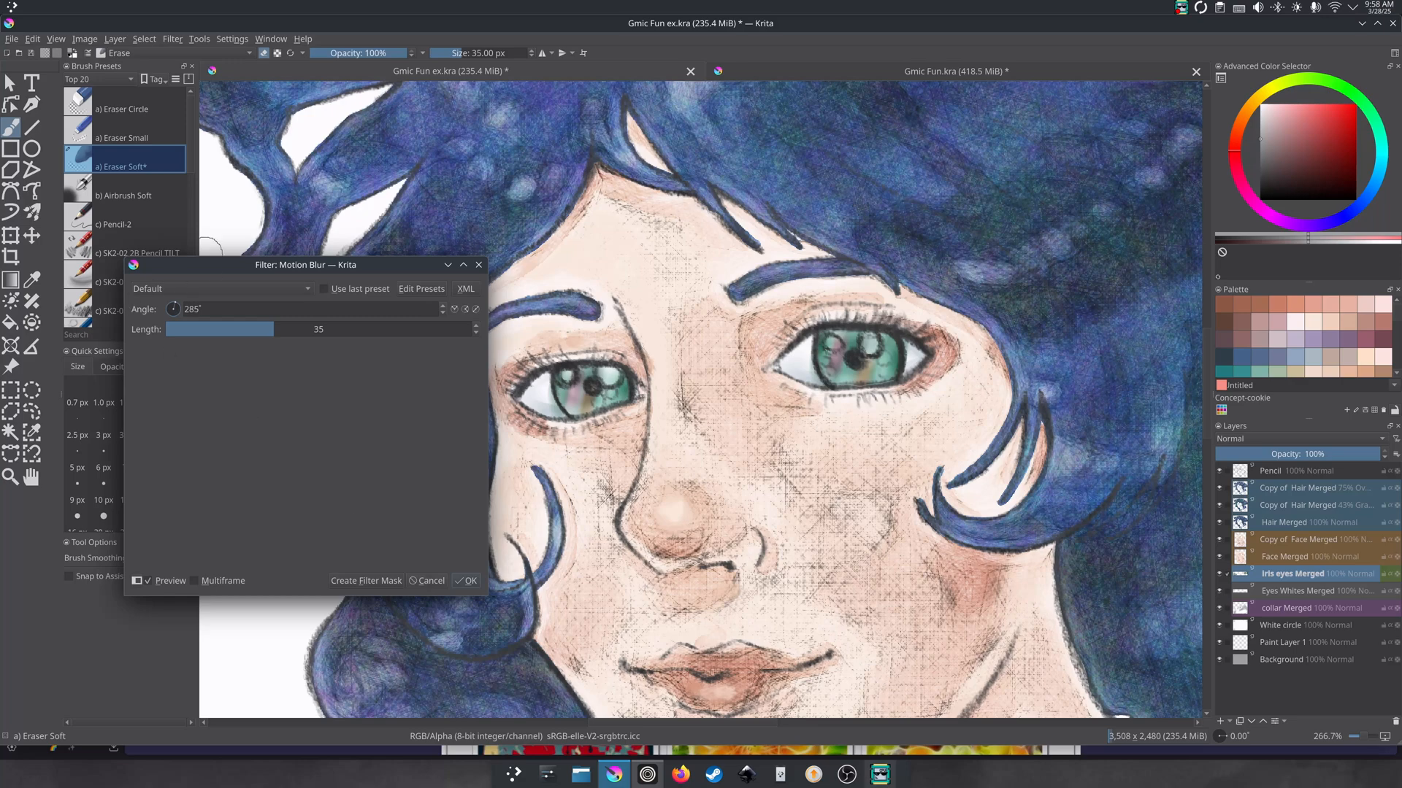
pyautogui.moveTo(219, 271); pyautogui.dragTo(255, 200)
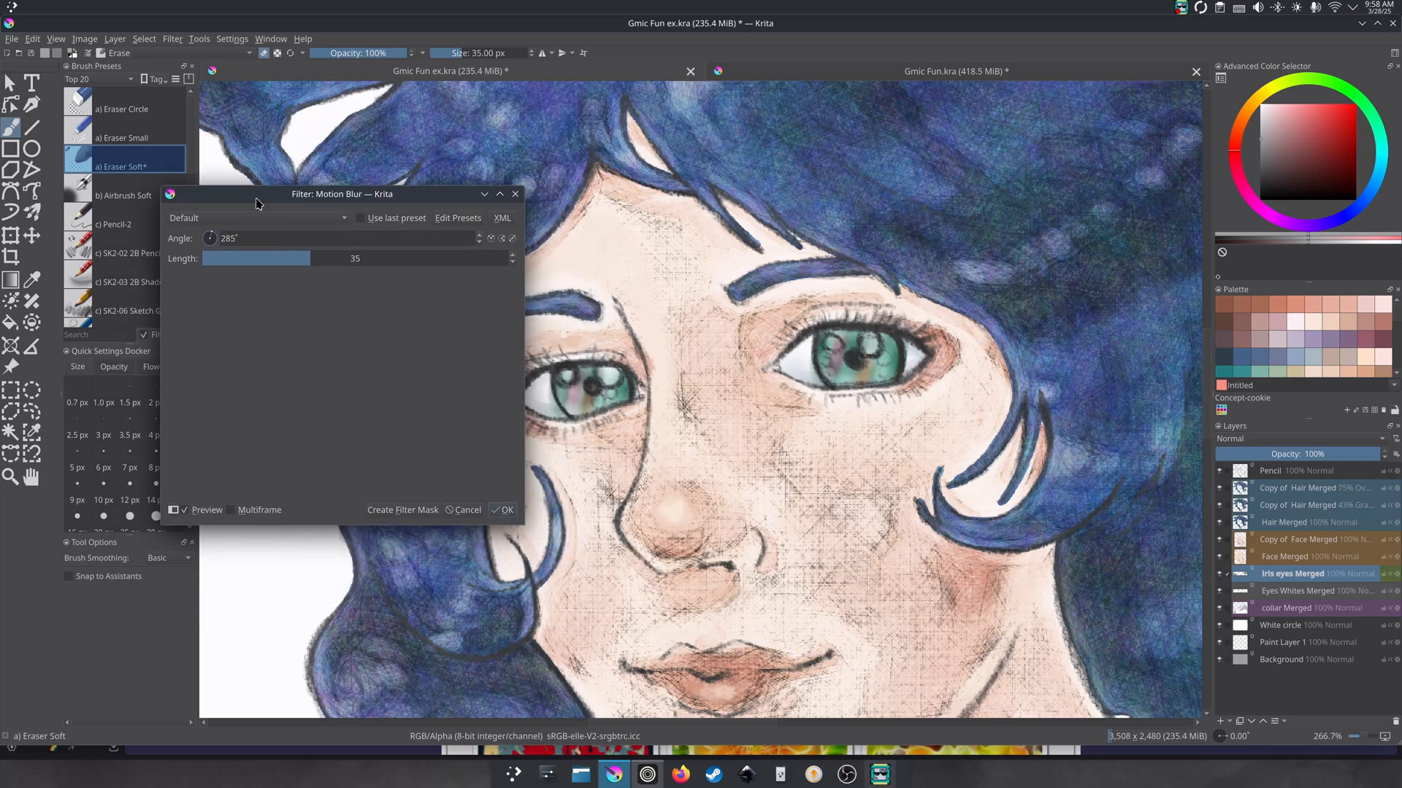
pyautogui.click(464, 510)
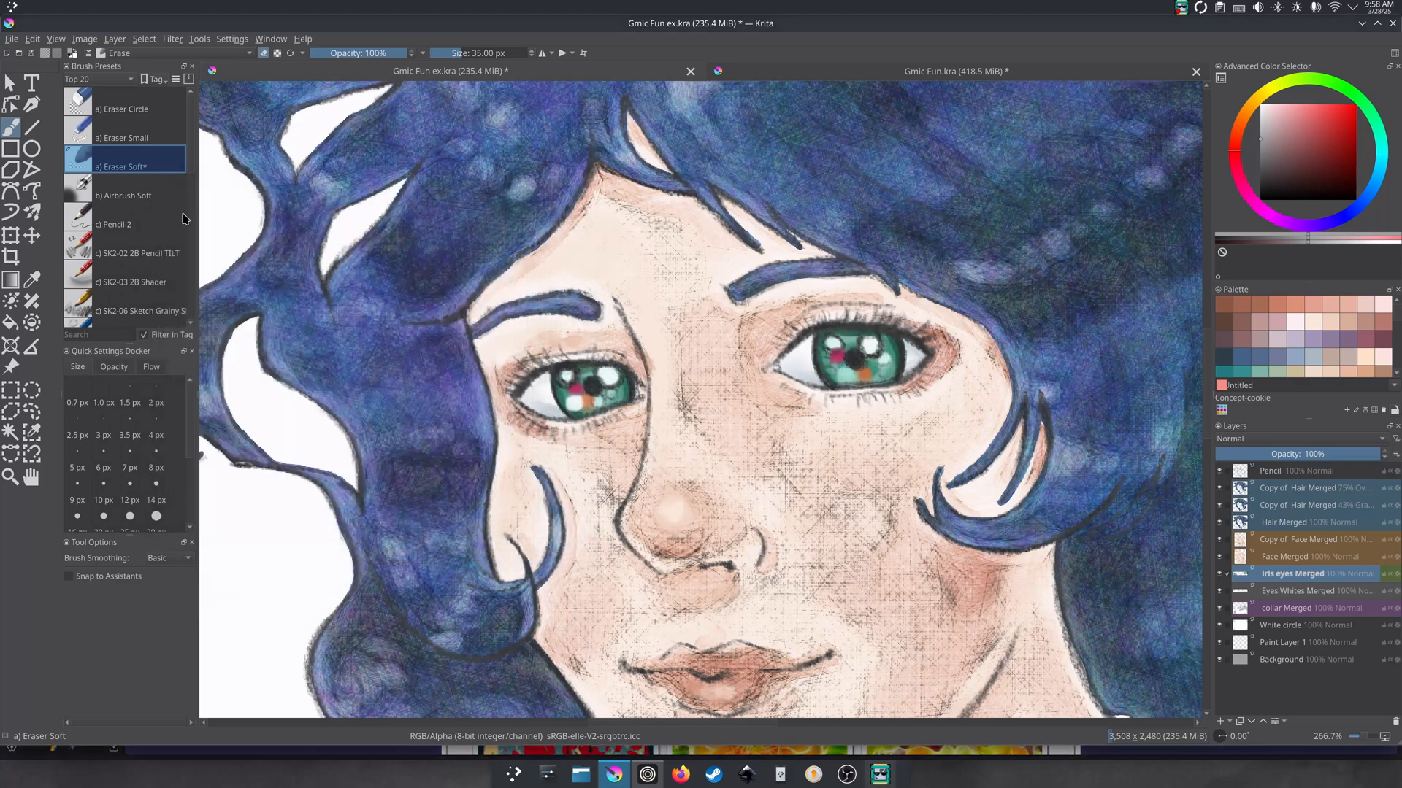
# - Try the G'MIC-Qt Blur [Motion] favourite on the iris layer, reset its parameters and leave without applying it
pyautogui.click(172, 40)
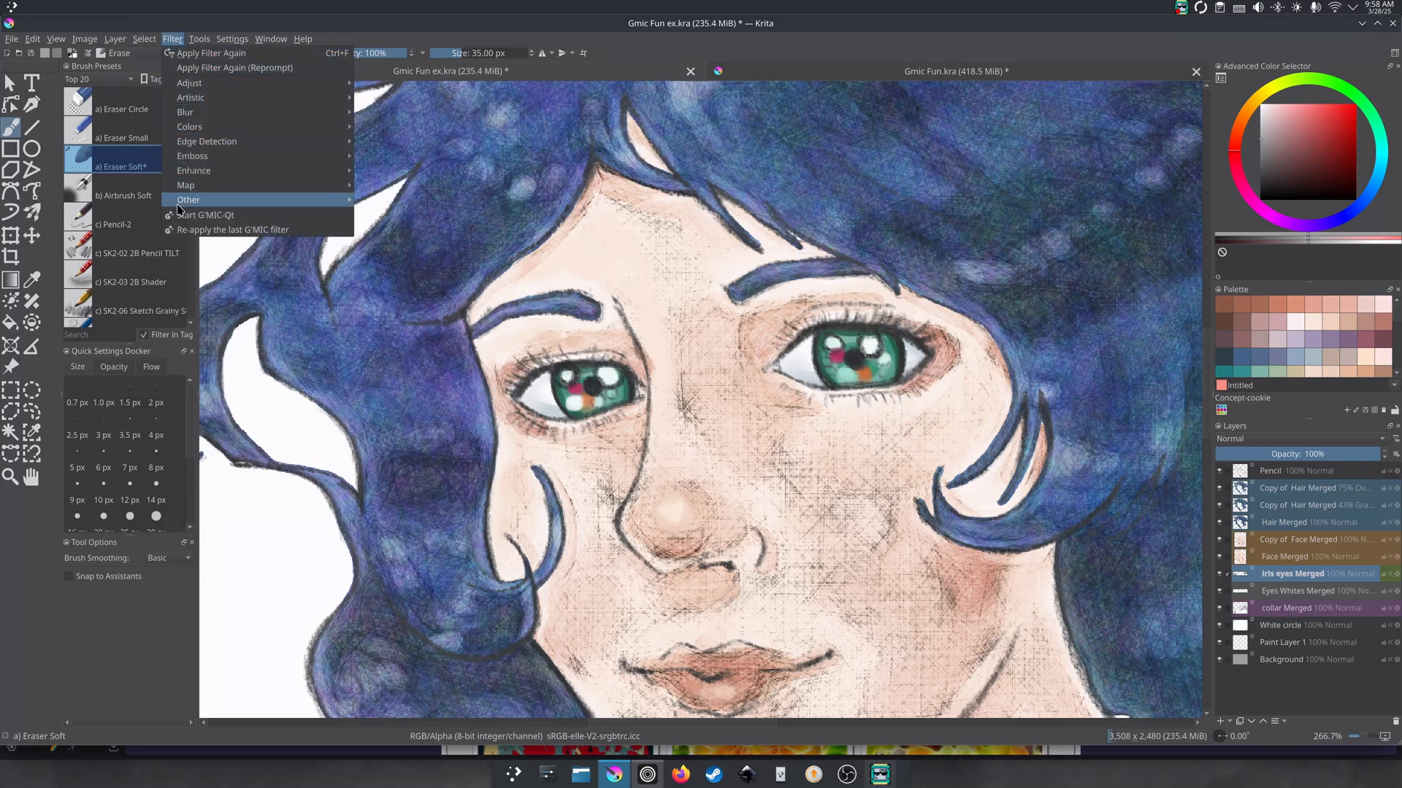
pyautogui.click(197, 215)
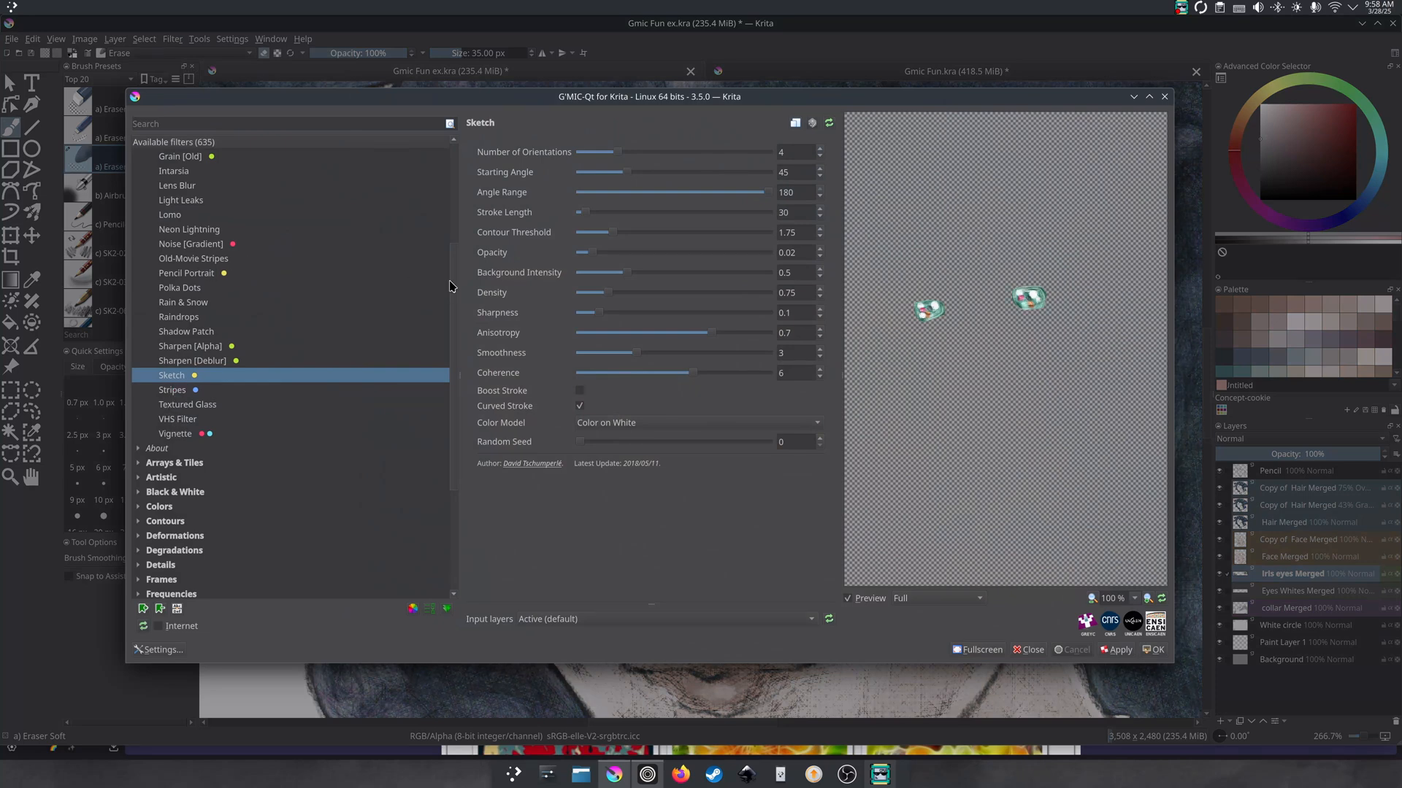
pyautogui.scroll(4, 452, 284)
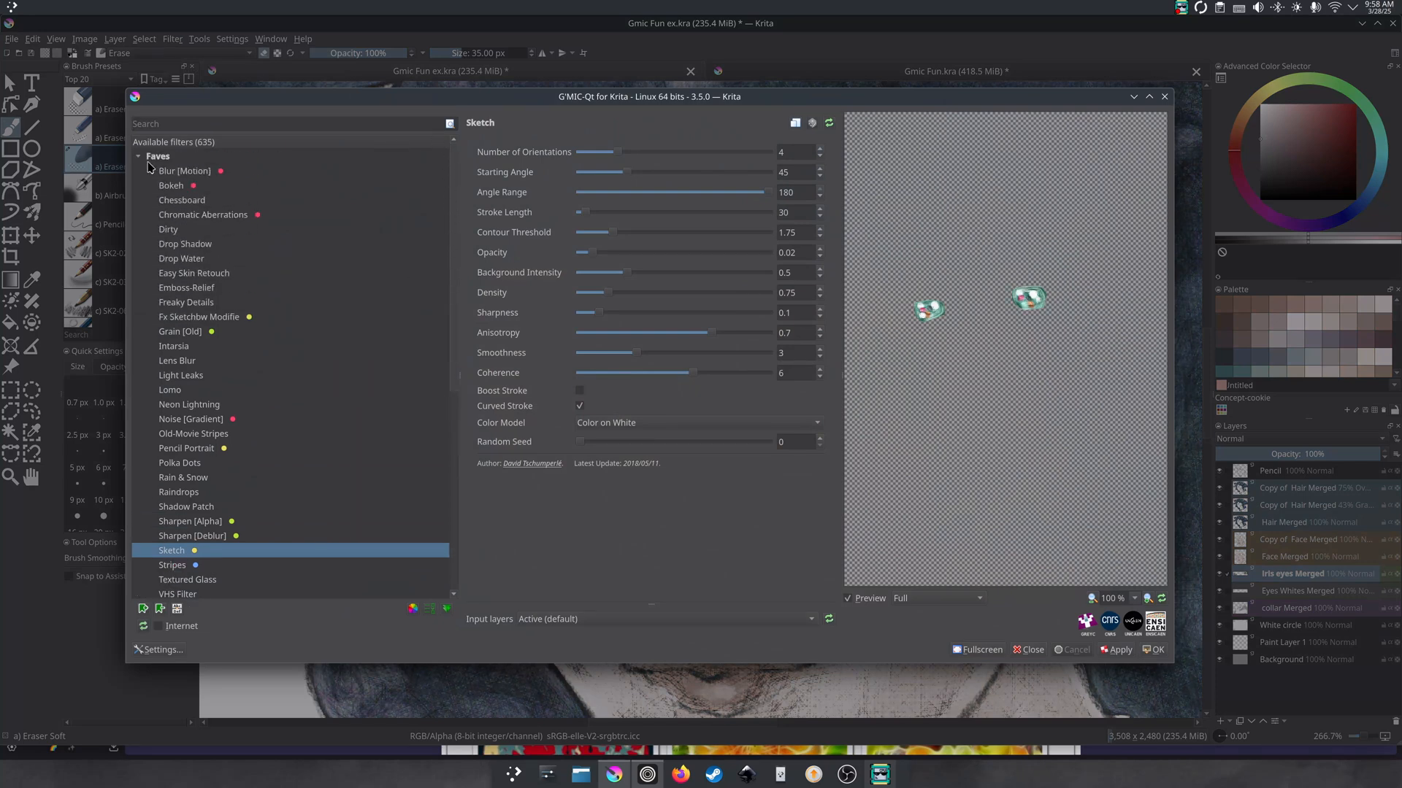
pyautogui.click(165, 177)
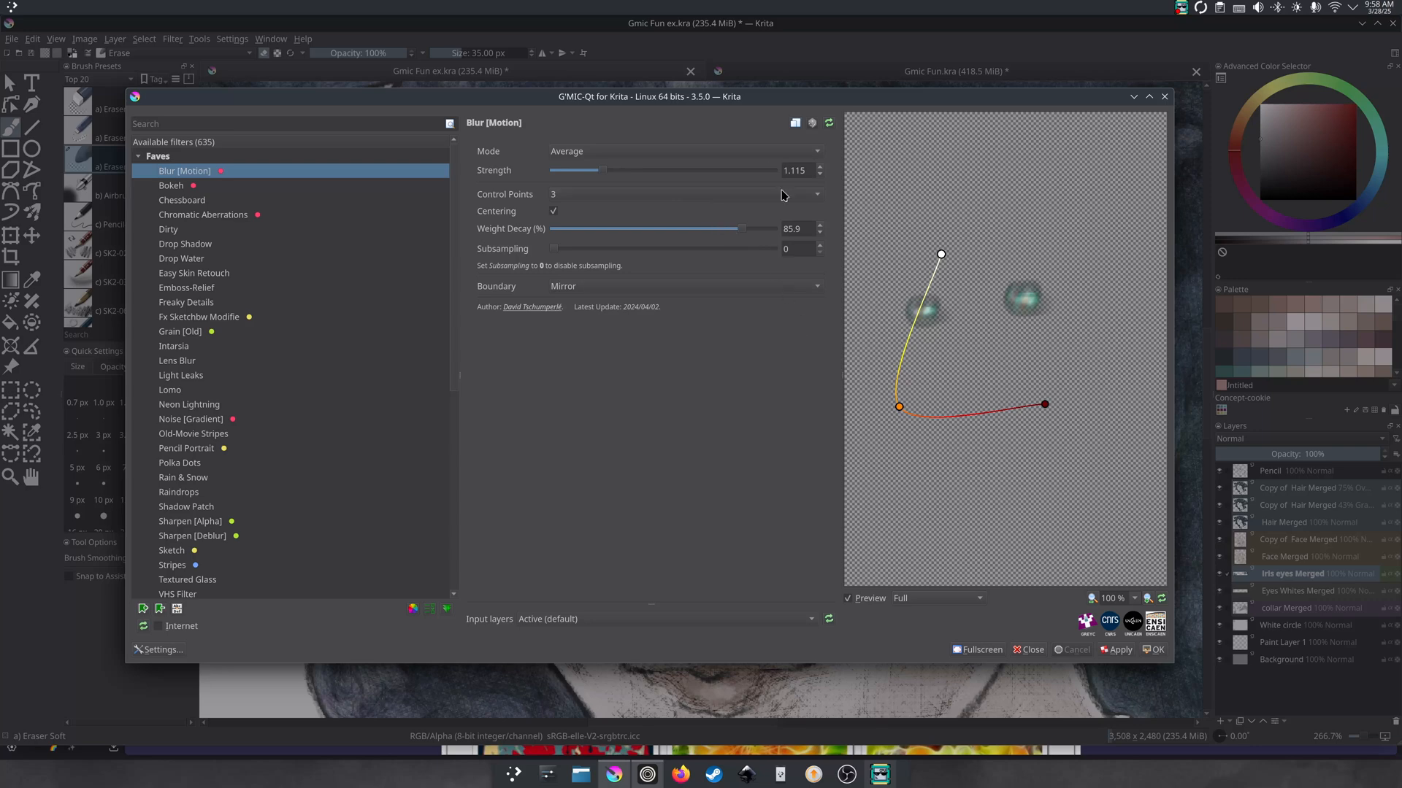
pyautogui.click(830, 124)
pyautogui.click(1165, 97)
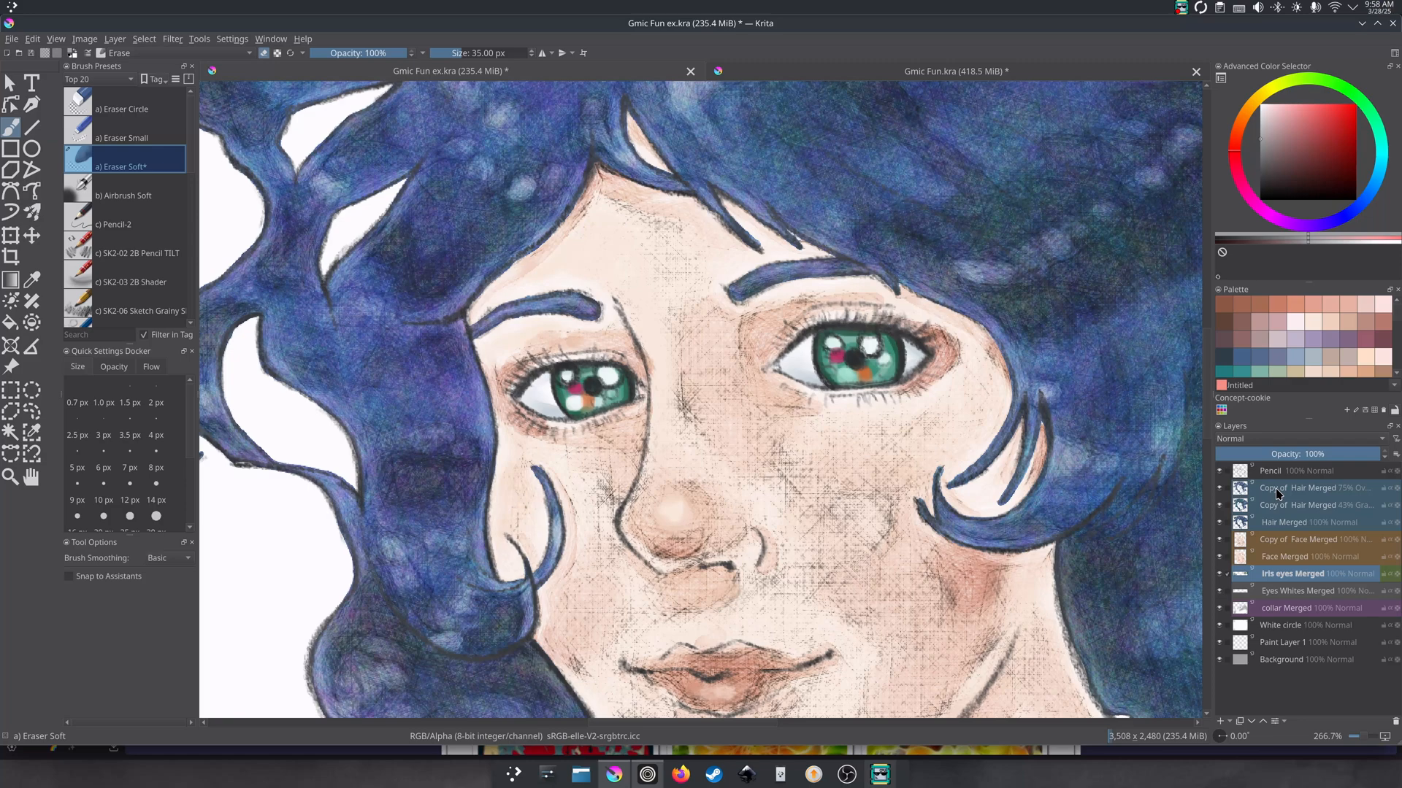
# - Preview G'MIC-Qt Blur [Motion] on the Hair Merged layer, re-aiming both ends of the two-point blur path across the face
pyautogui.click(1278, 493)
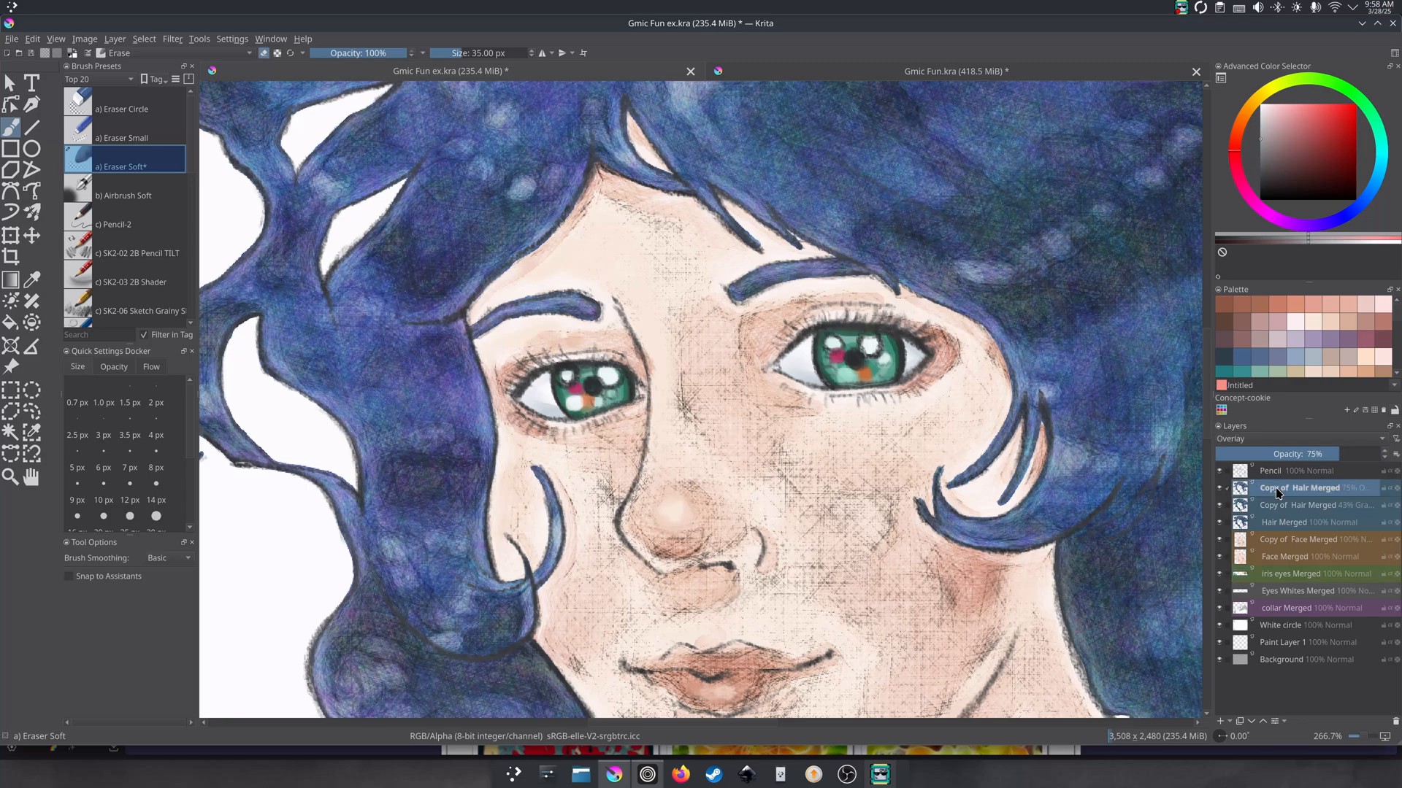
pyautogui.click(1276, 526)
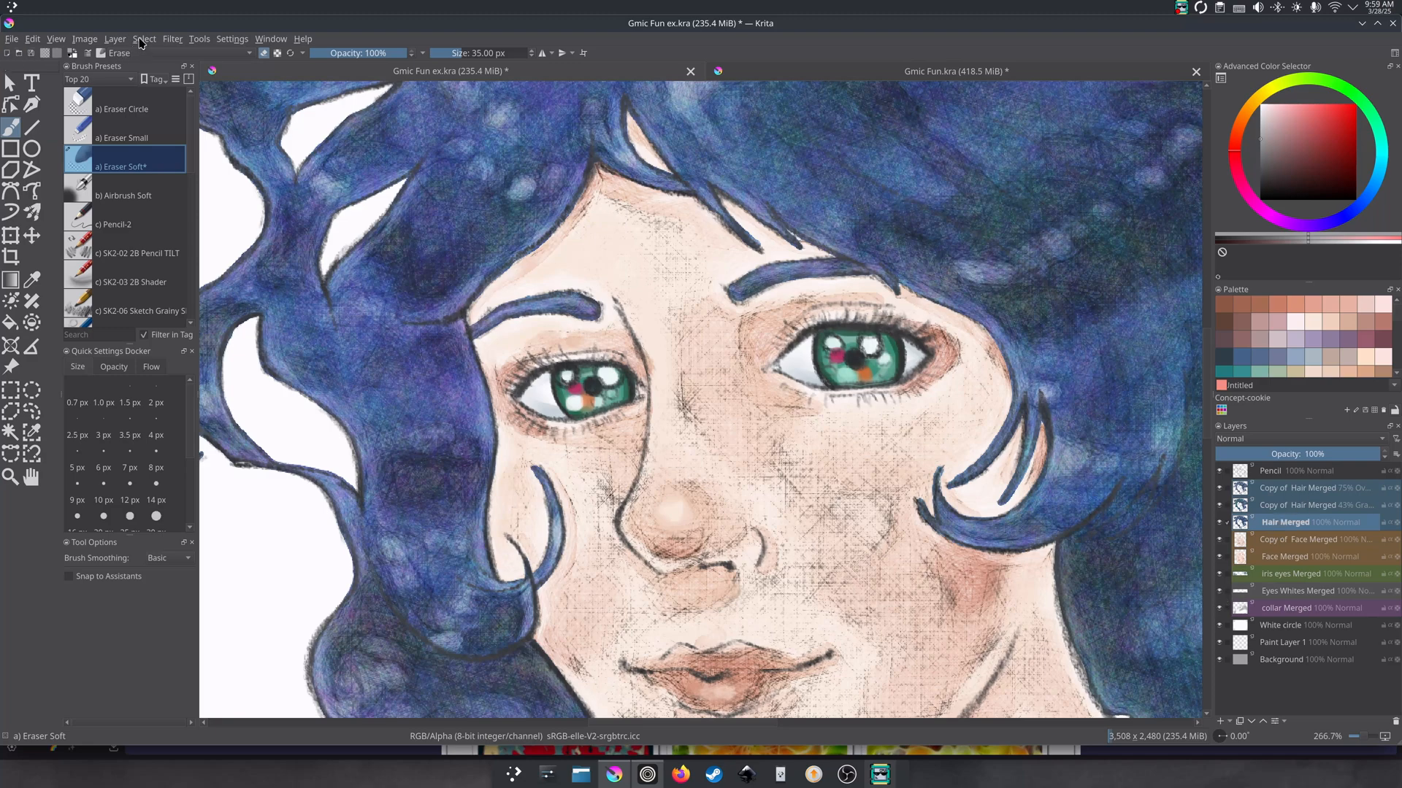
pyautogui.click(172, 38)
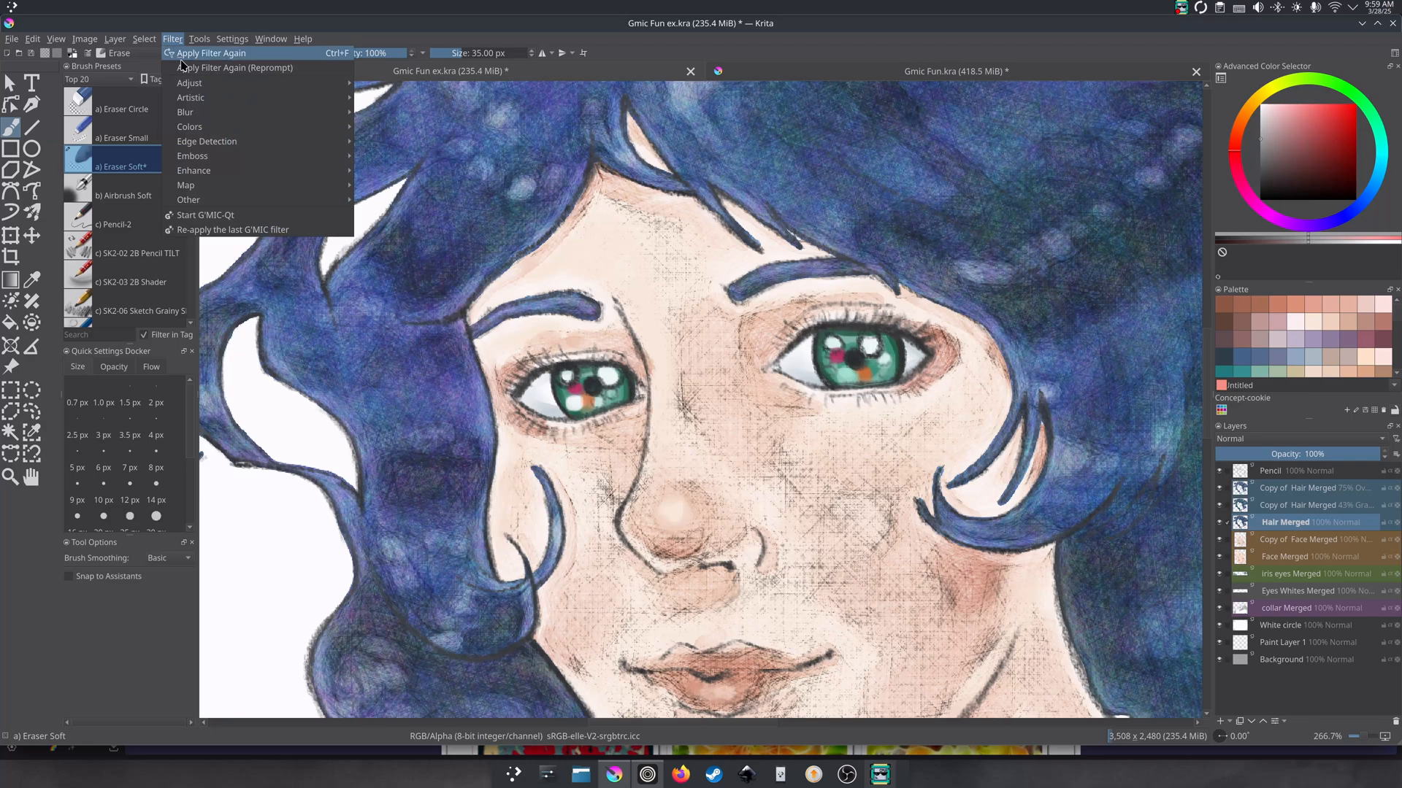
pyautogui.click(244, 215)
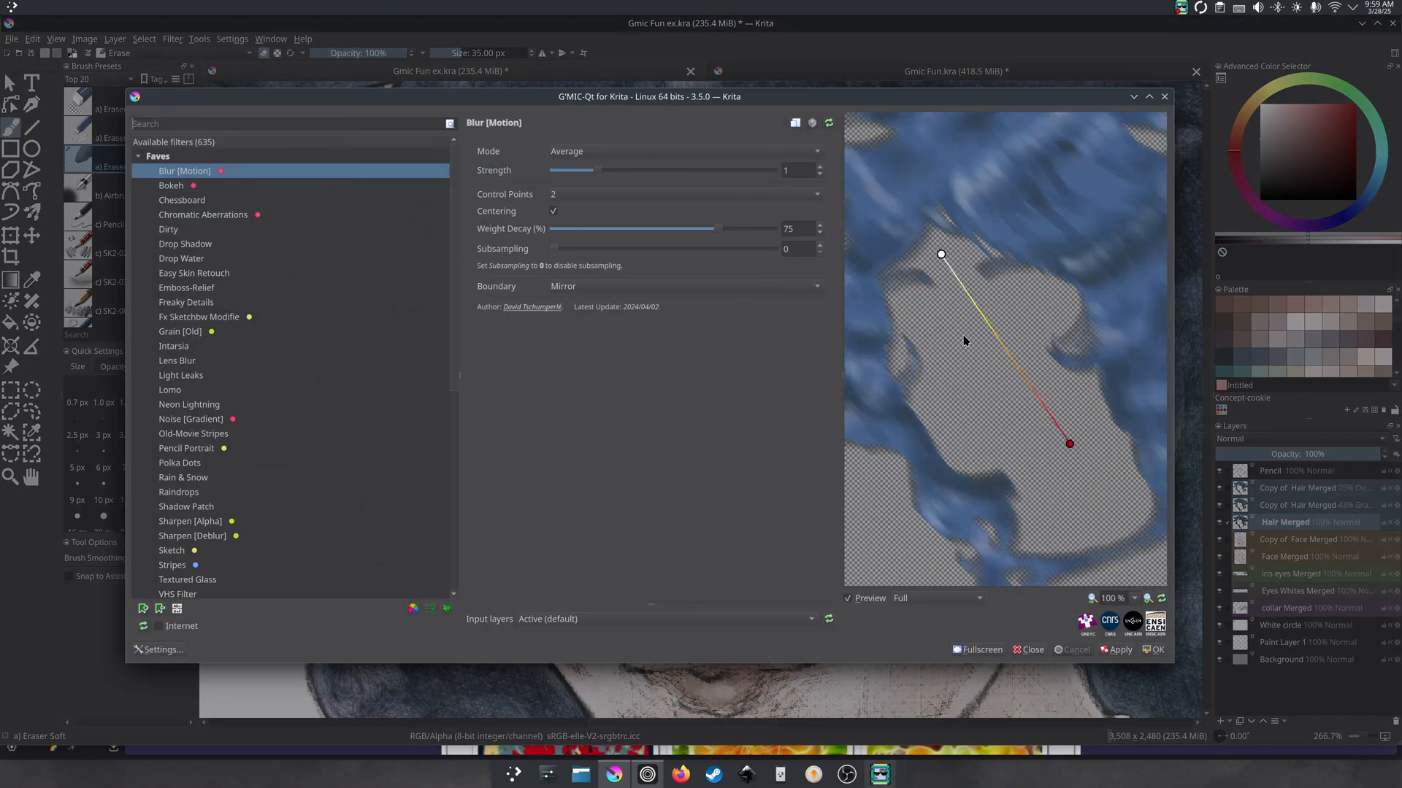
pyautogui.moveTo(1041, 225); pyautogui.dragTo(1005, 257)
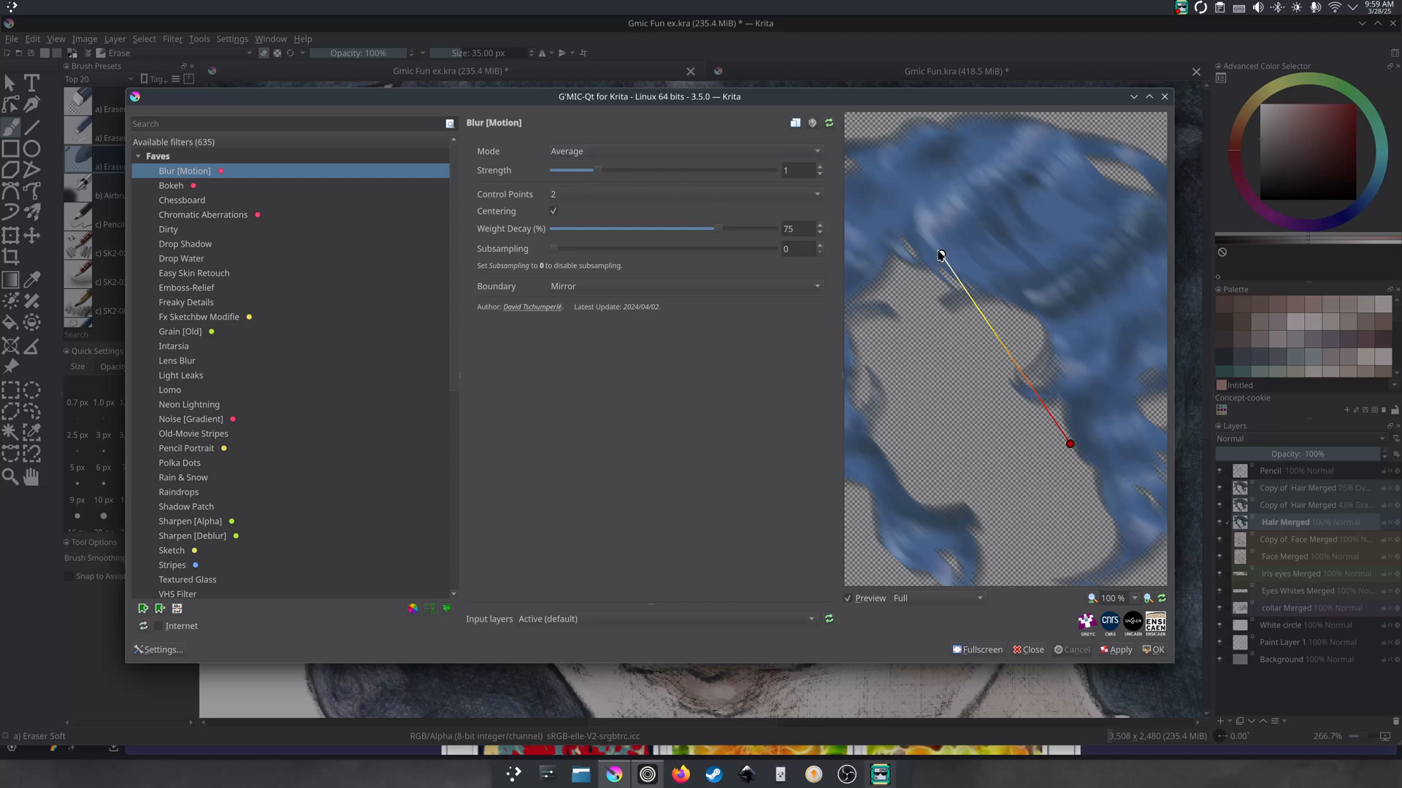
pyautogui.moveTo(941, 256); pyautogui.dragTo(876, 384)
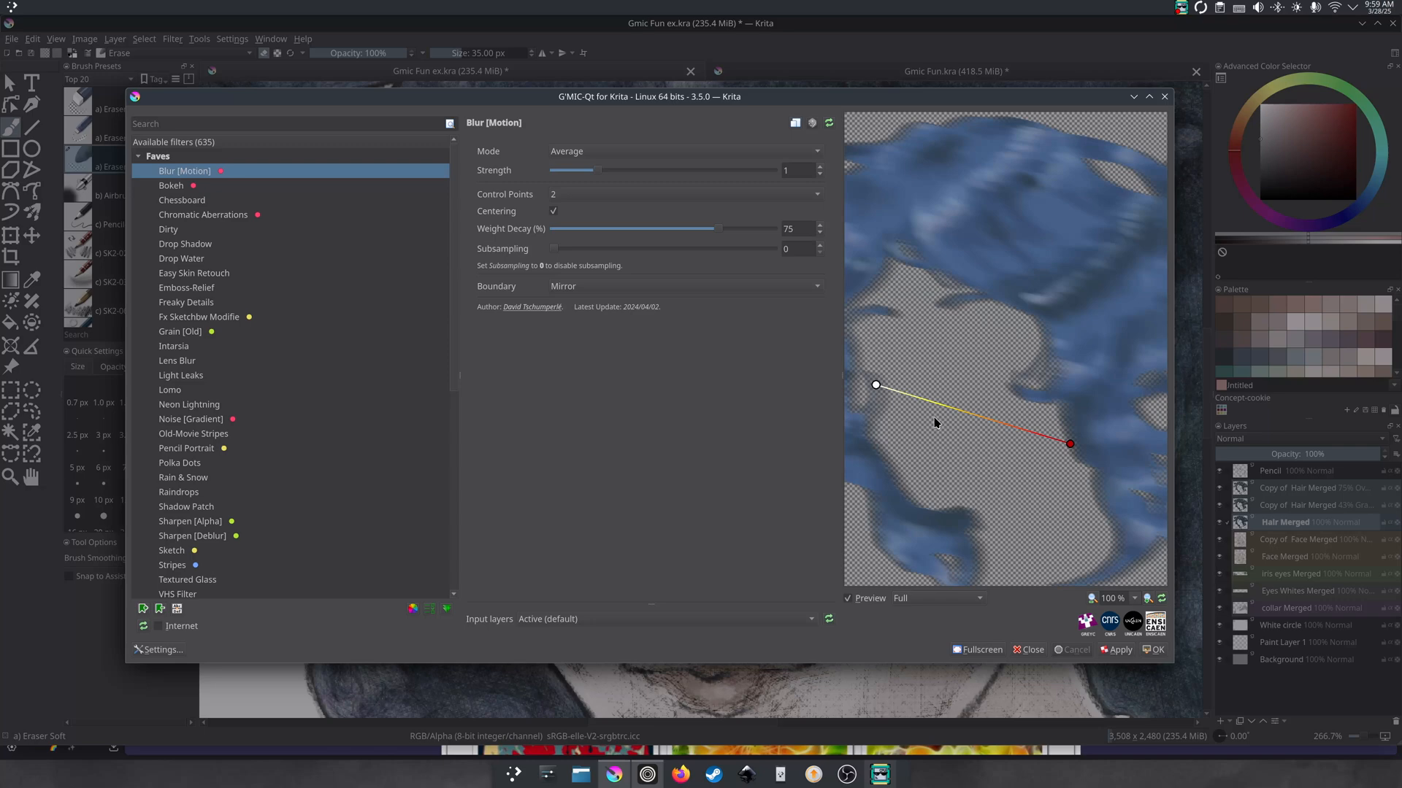
pyautogui.click(1083, 290)
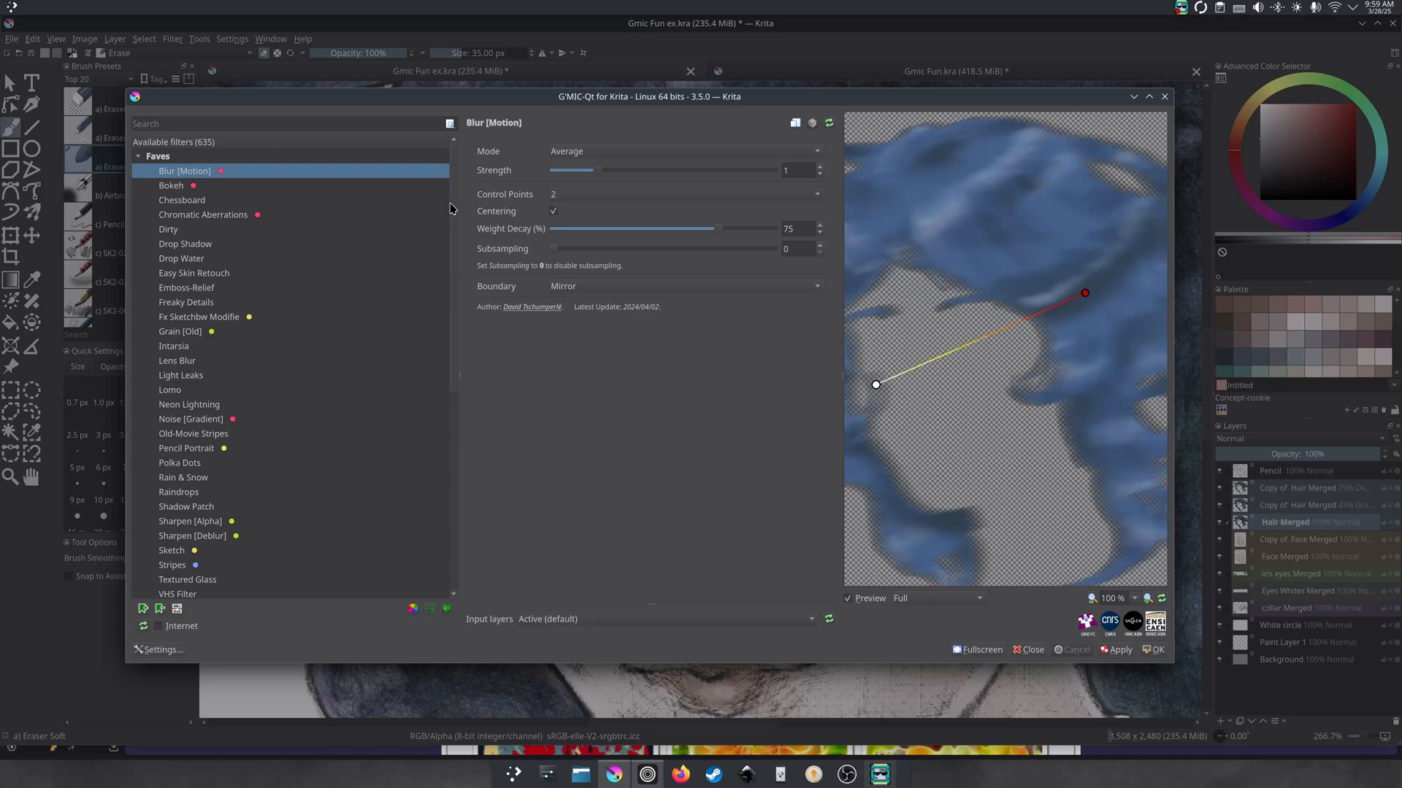
# - Try three control points and a weight decay of 53.7% for the hair's motion blur, and discard the filter
pyautogui.click(559, 195)
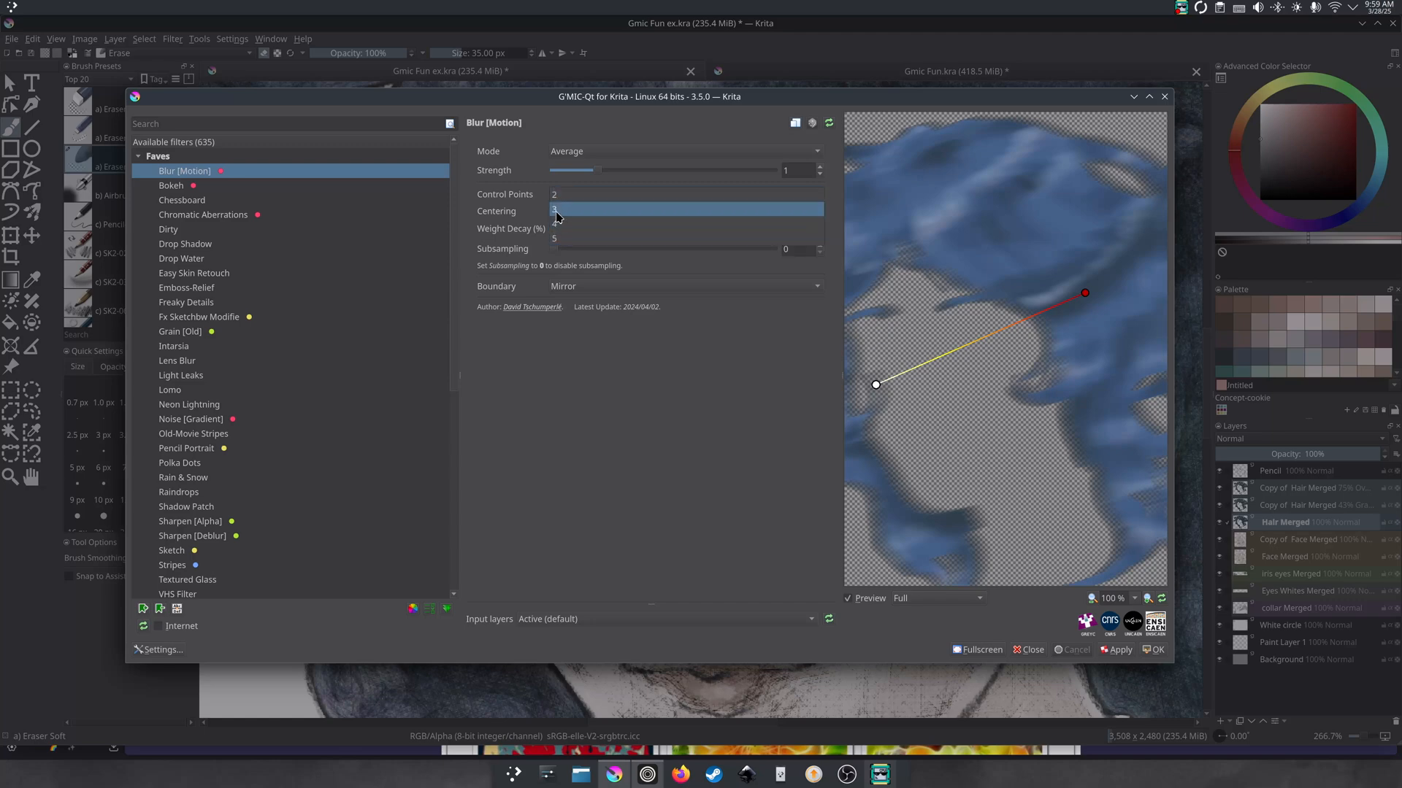
pyautogui.click(556, 213)
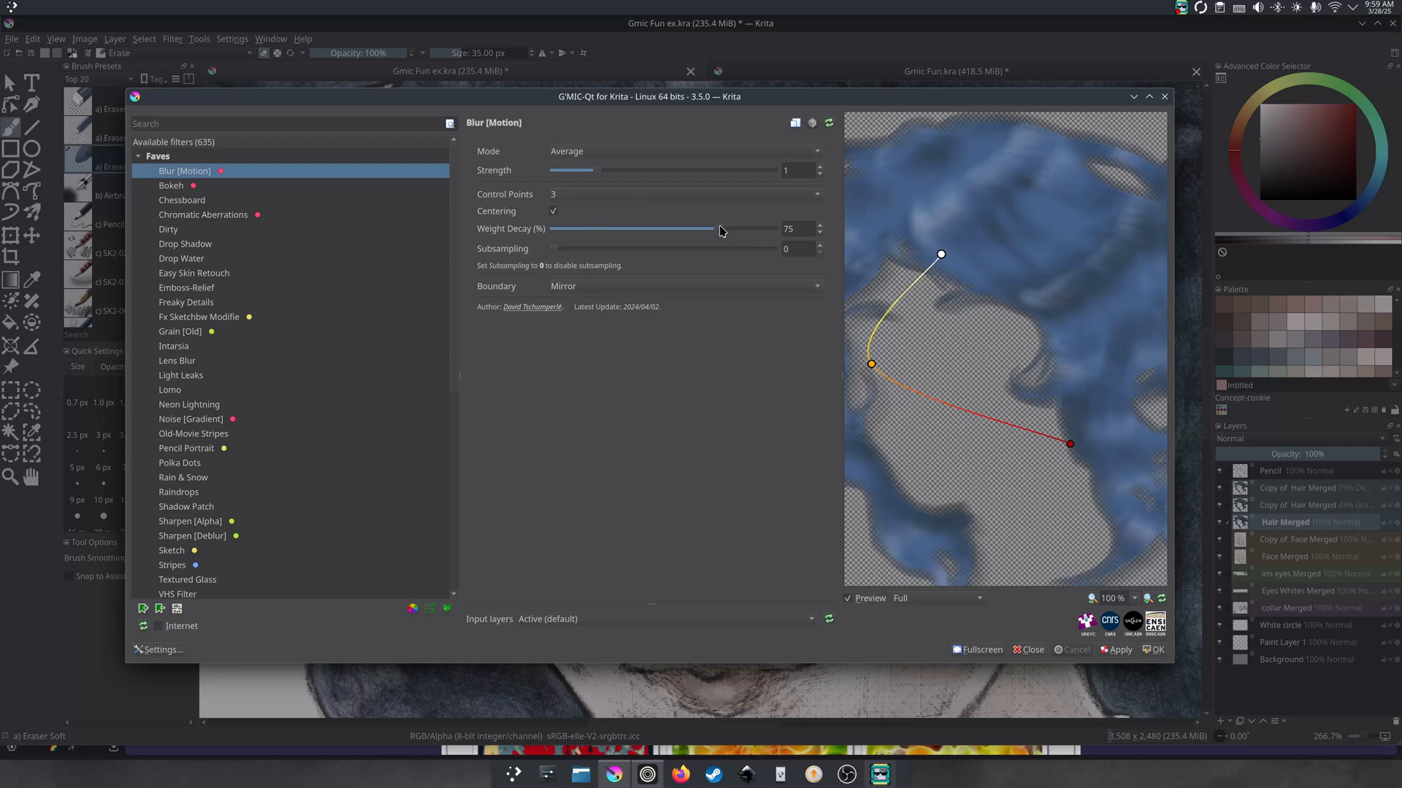
pyautogui.moveTo(720, 231); pyautogui.dragTo(737, 231)
pyautogui.moveTo(736, 233); pyautogui.dragTo(672, 234)
pyautogui.click(590, 288)
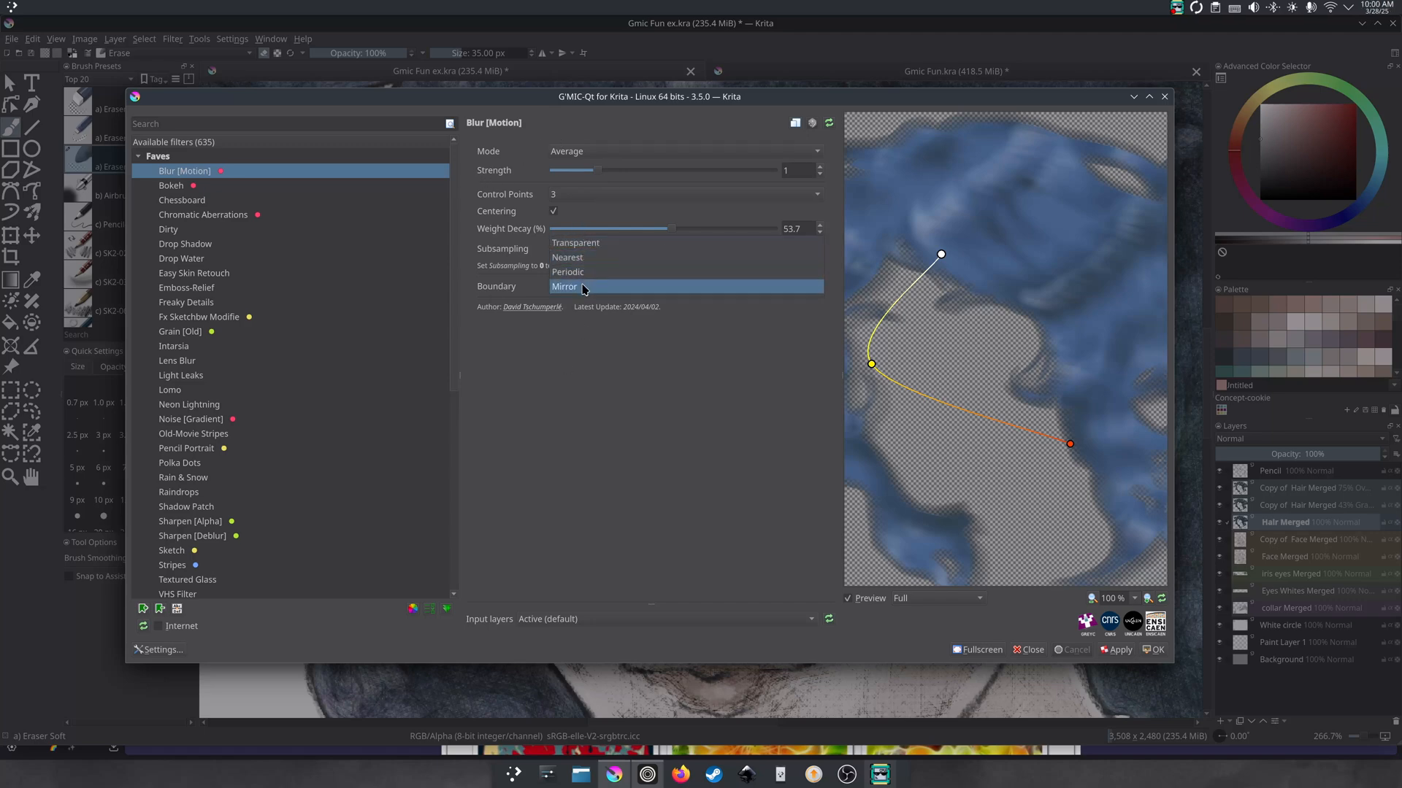
pyautogui.click(584, 290)
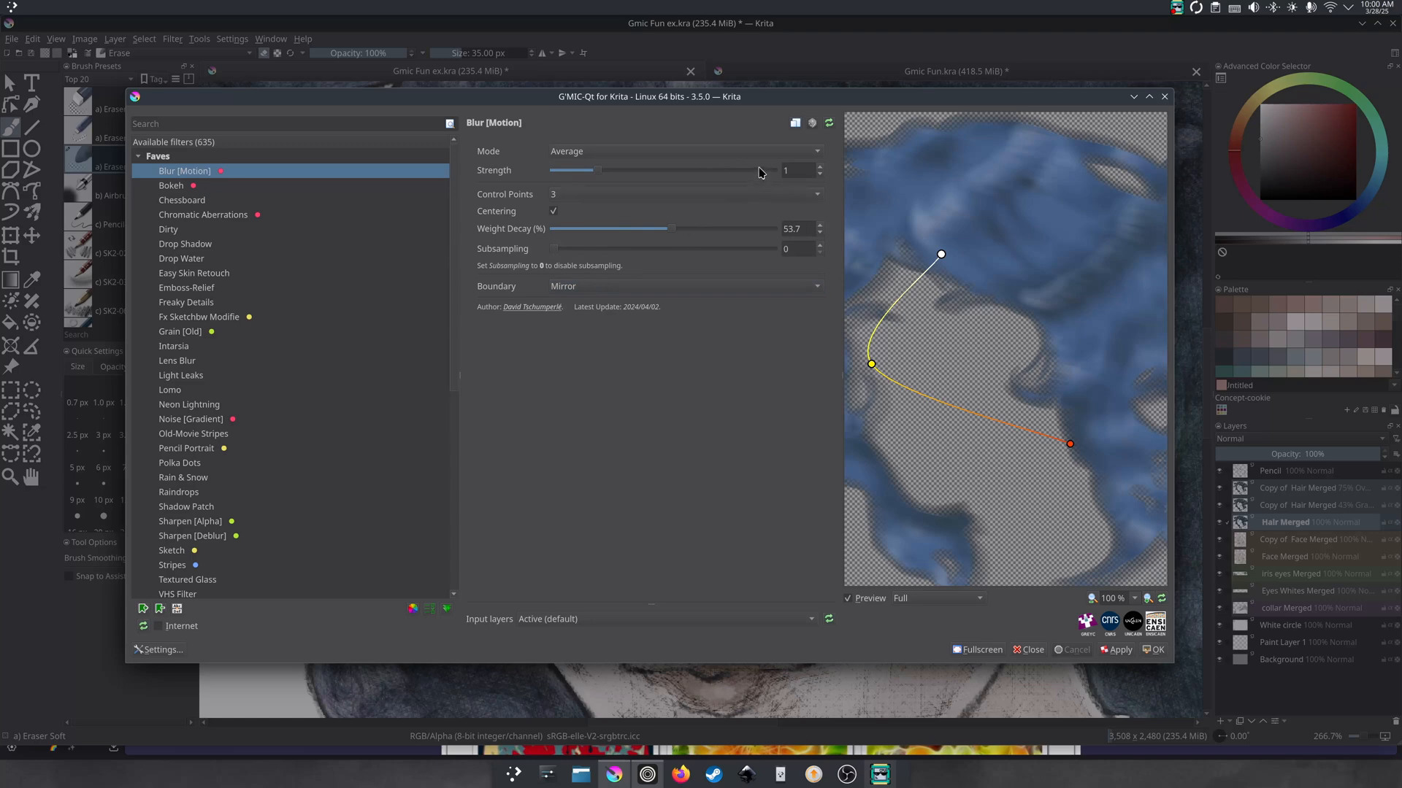
pyautogui.click(829, 124)
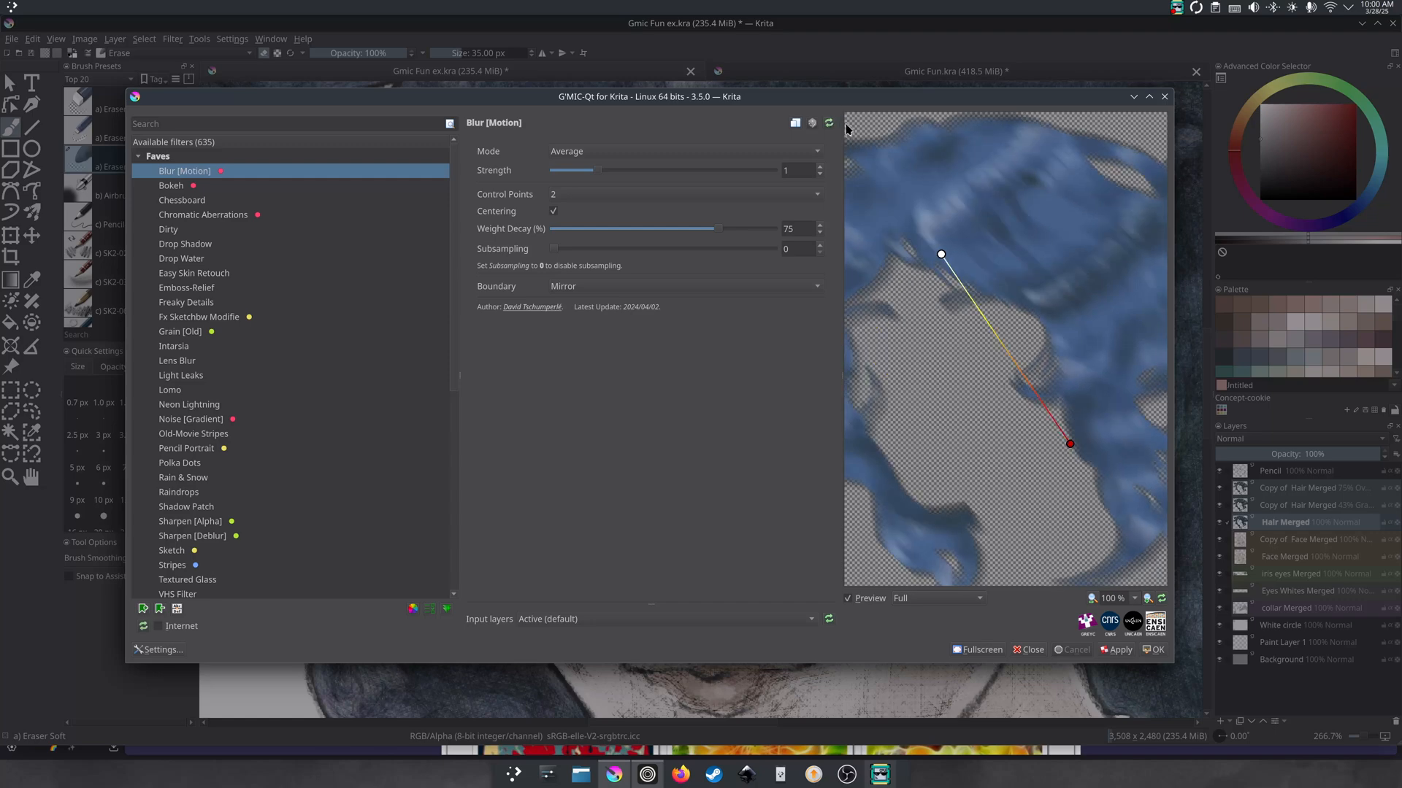
pyautogui.click(1165, 98)
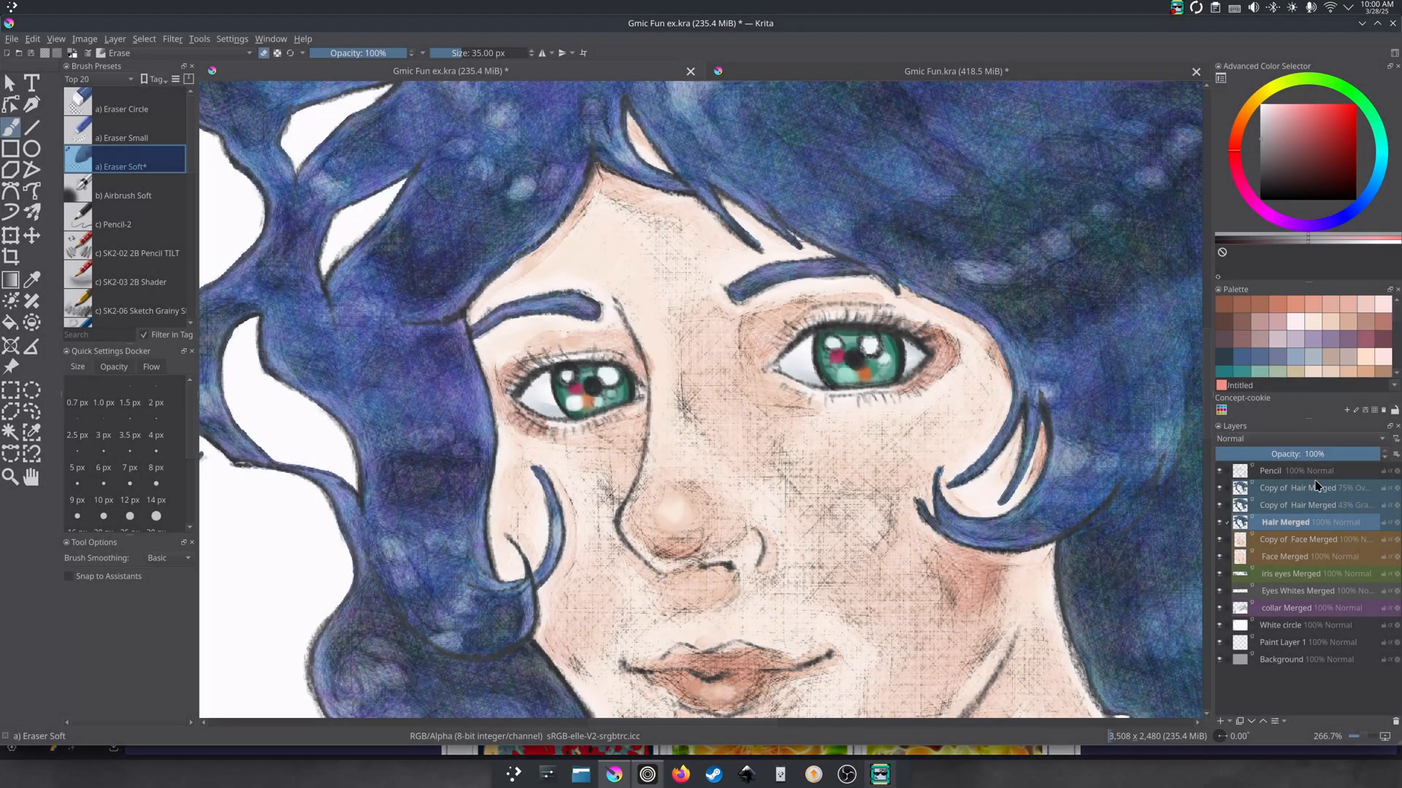
# - Load the G'MIC-Qt Chromatic Aberrations favourite on the Iris eyes Merged layer and examine its preview on the eyes
pyautogui.click(1300, 580)
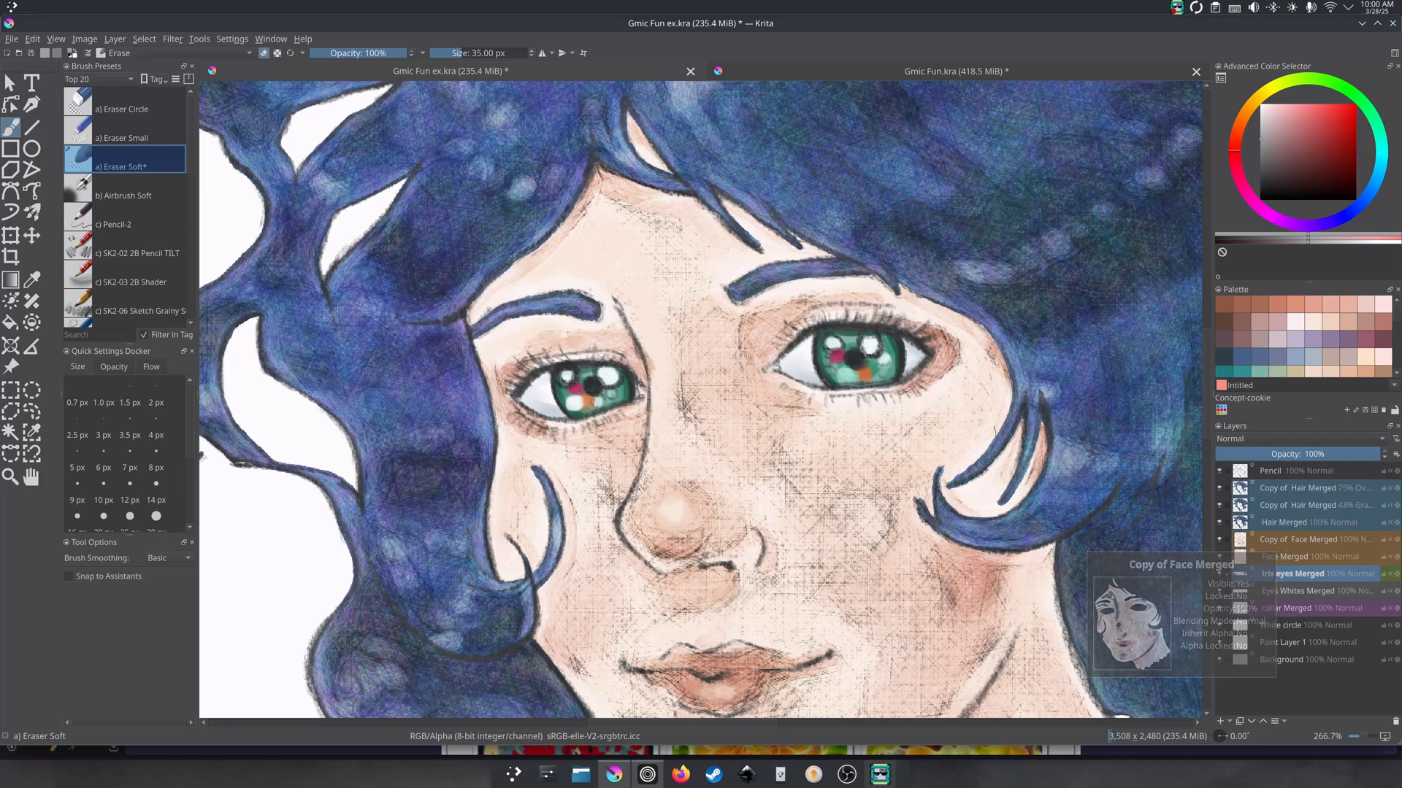
pyautogui.click(173, 40)
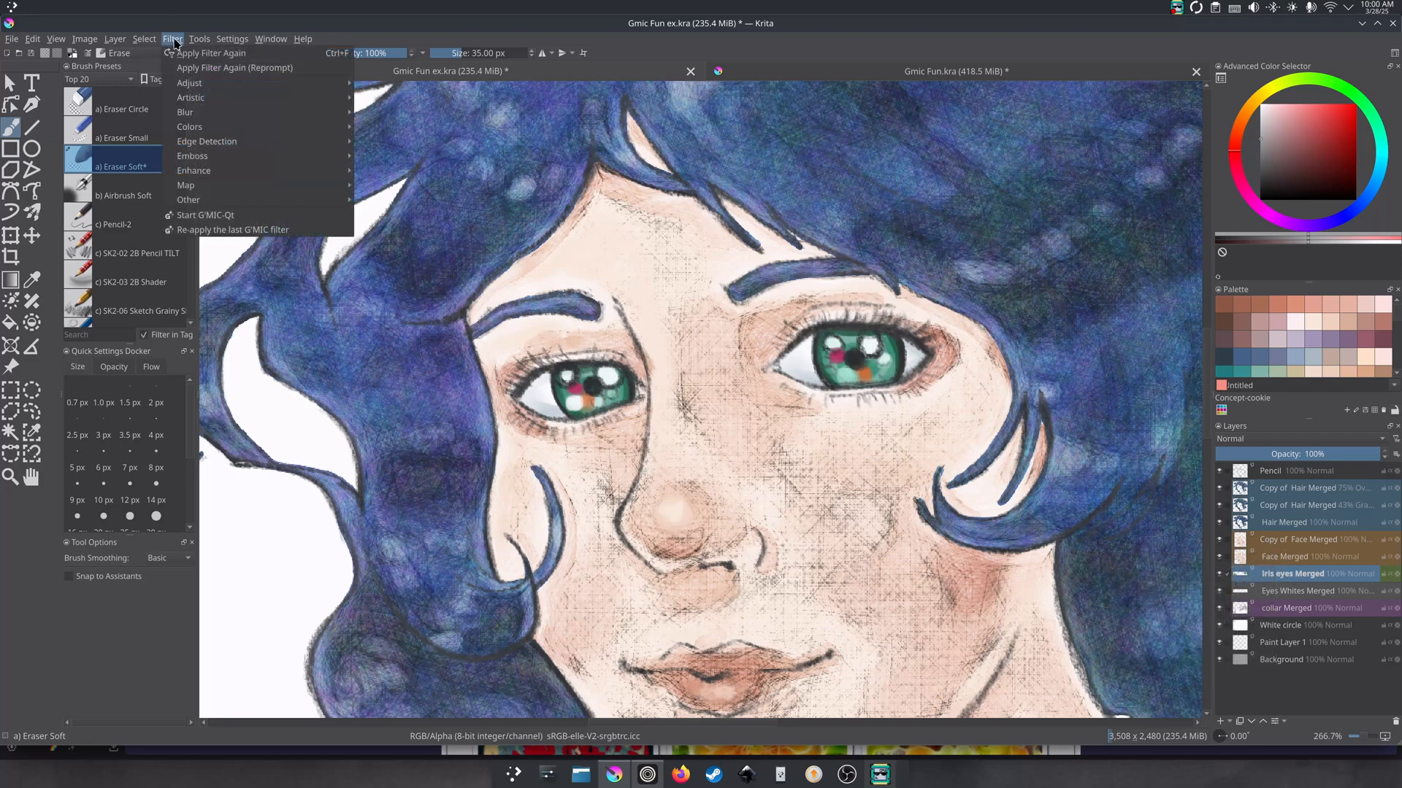
pyautogui.moveTo(219, 191)
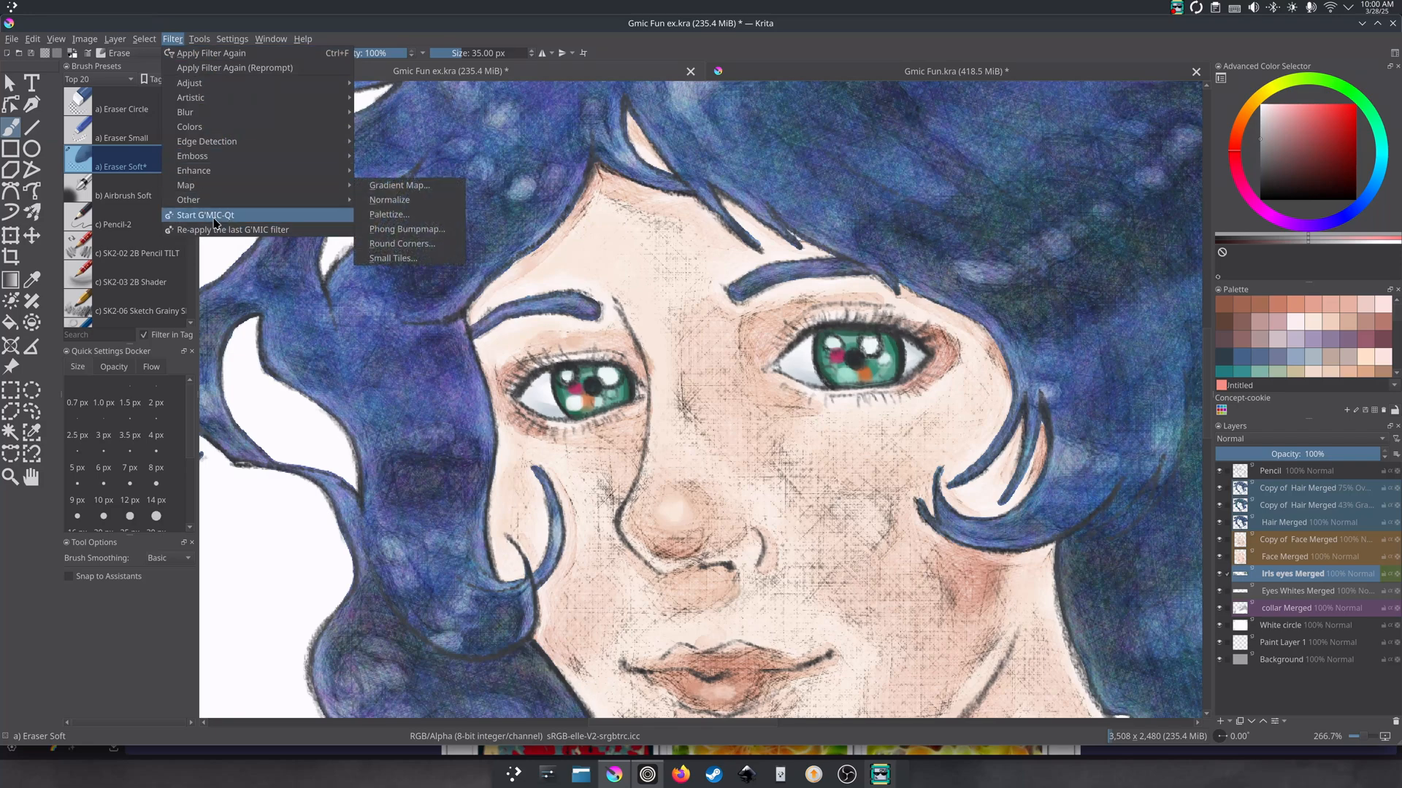
pyautogui.click(214, 216)
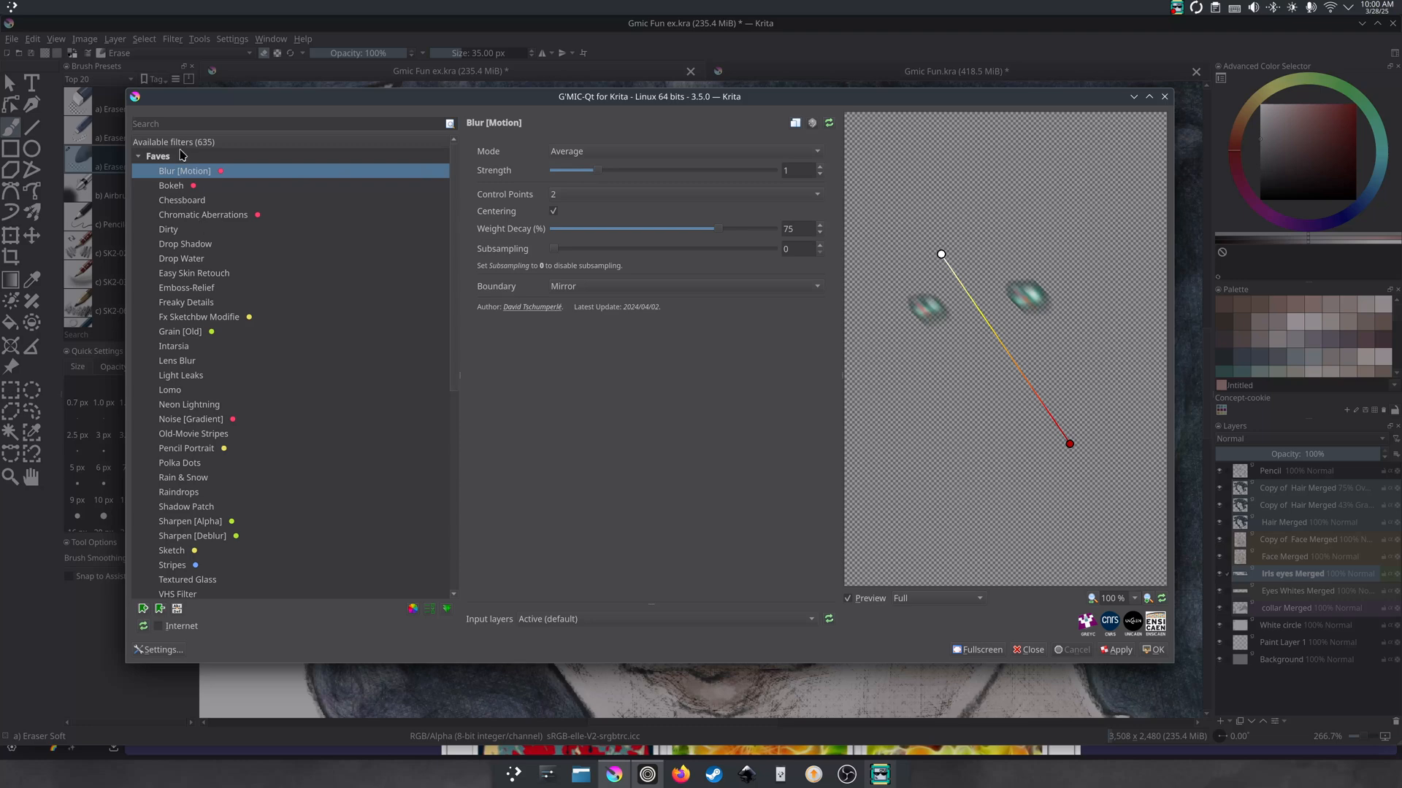
pyautogui.click(177, 217)
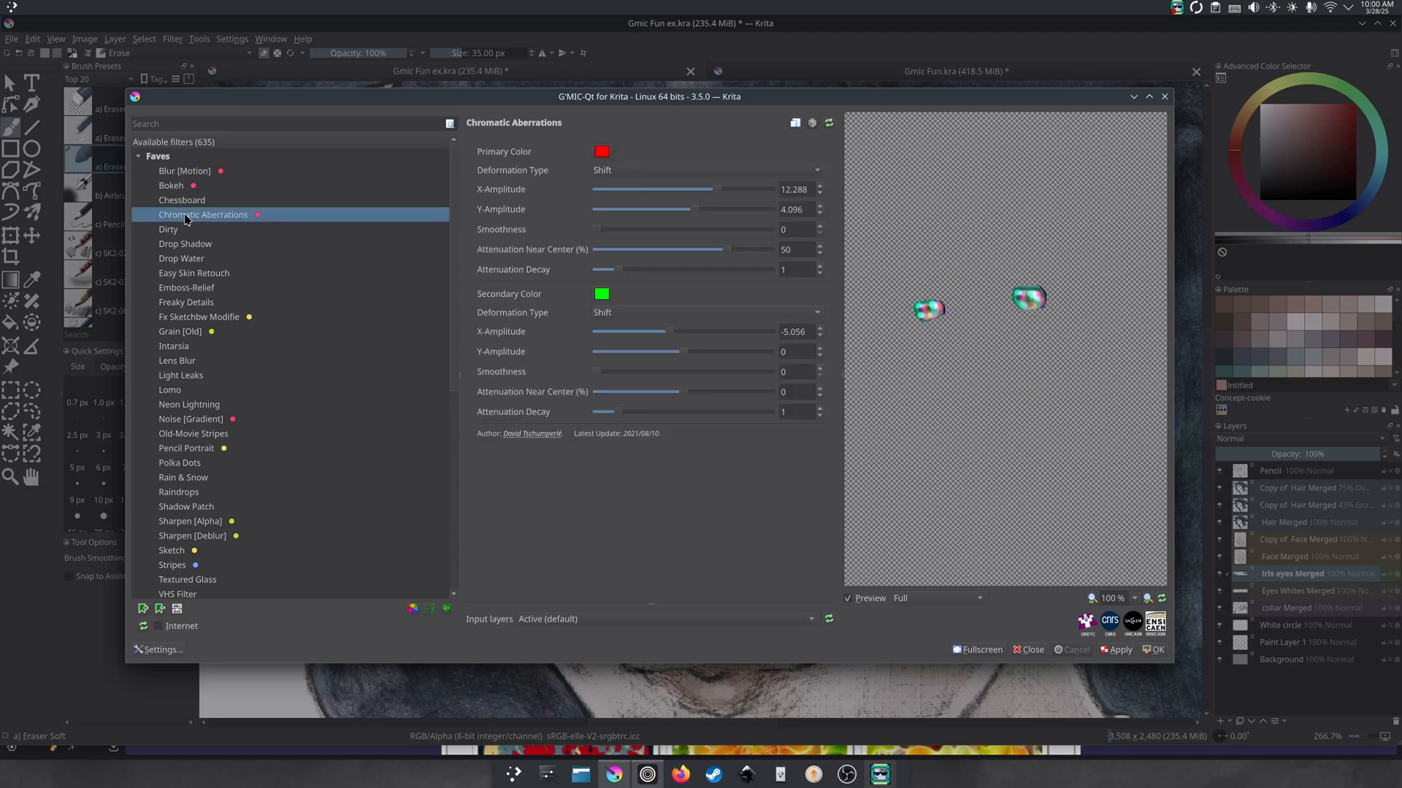
pyautogui.scroll(1, 942, 276)
pyautogui.scroll(3, 942, 276)
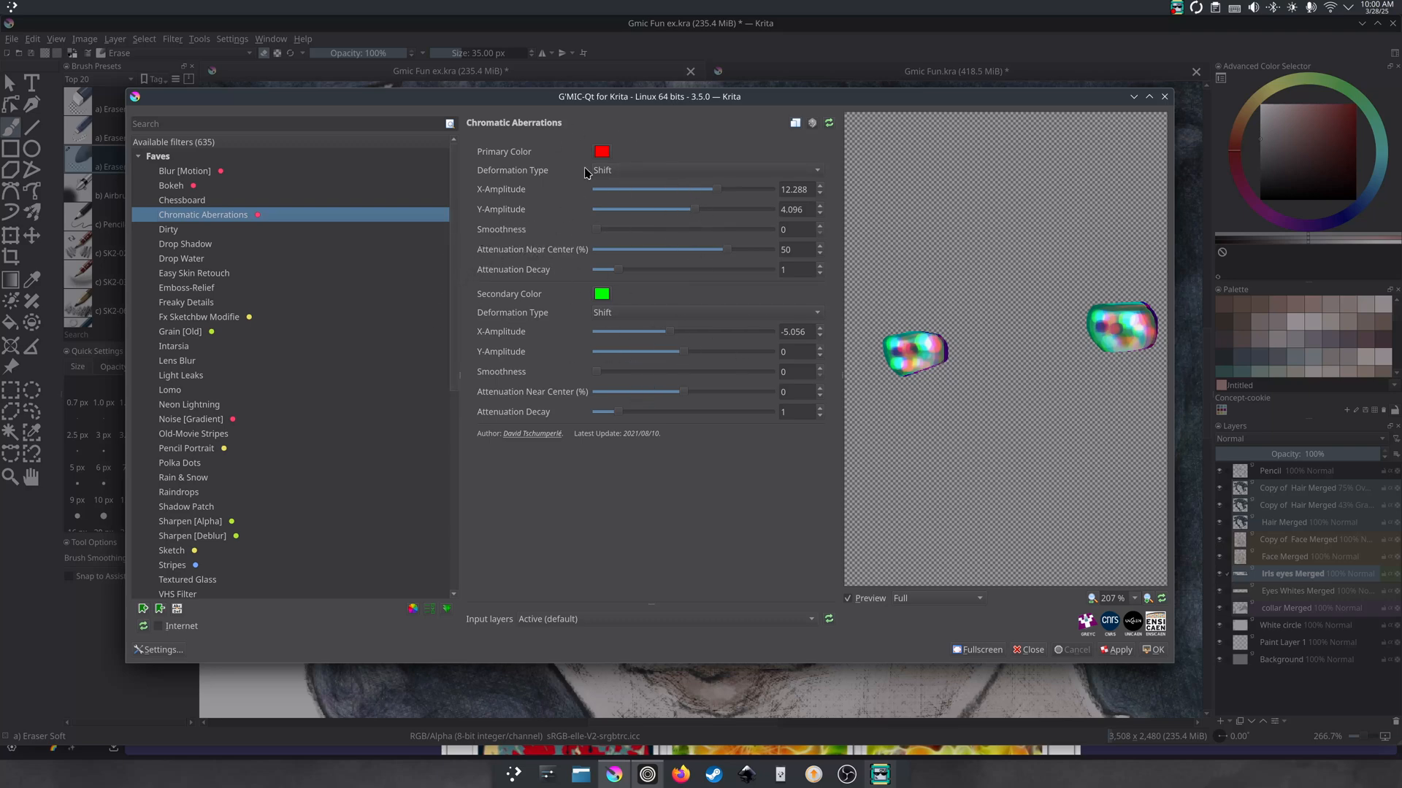
# - Try a pale yellow secondary color, primary amplitudes of 19.52 and 1.152 and a secondary X-amplitude of -0.32, and reset the parameters
pyautogui.click(602, 294)
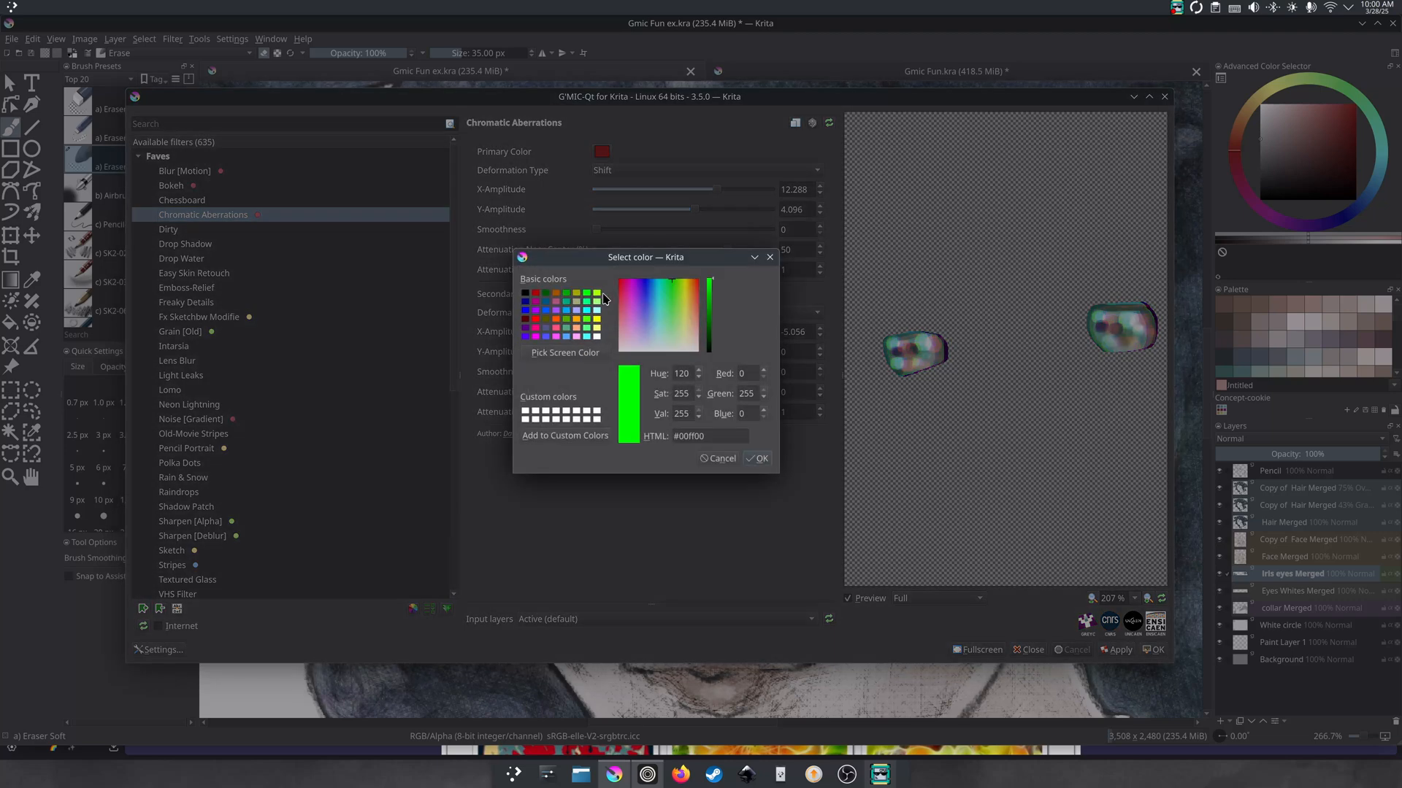
pyautogui.click(687, 321)
pyautogui.click(759, 459)
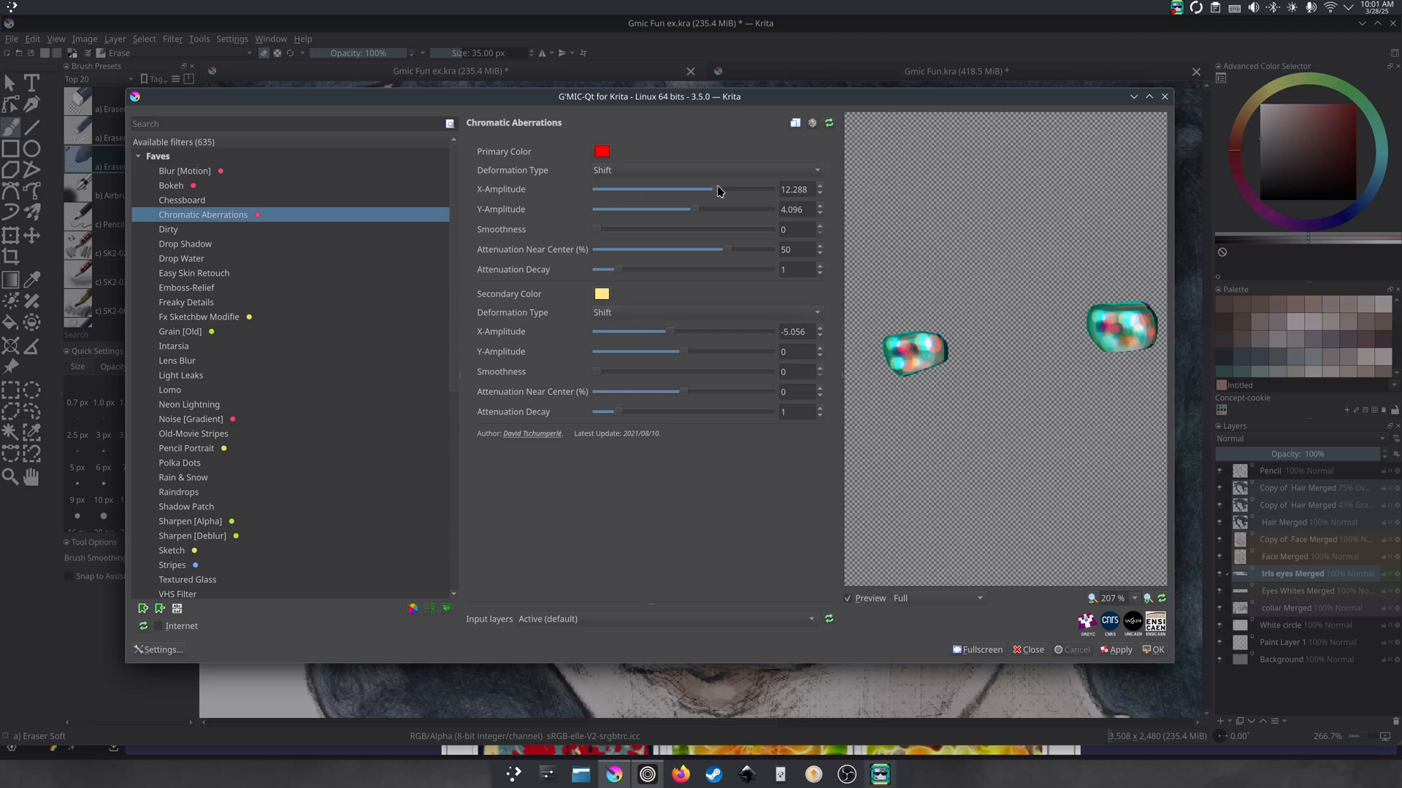
pyautogui.moveTo(714, 186); pyautogui.dragTo(686, 204)
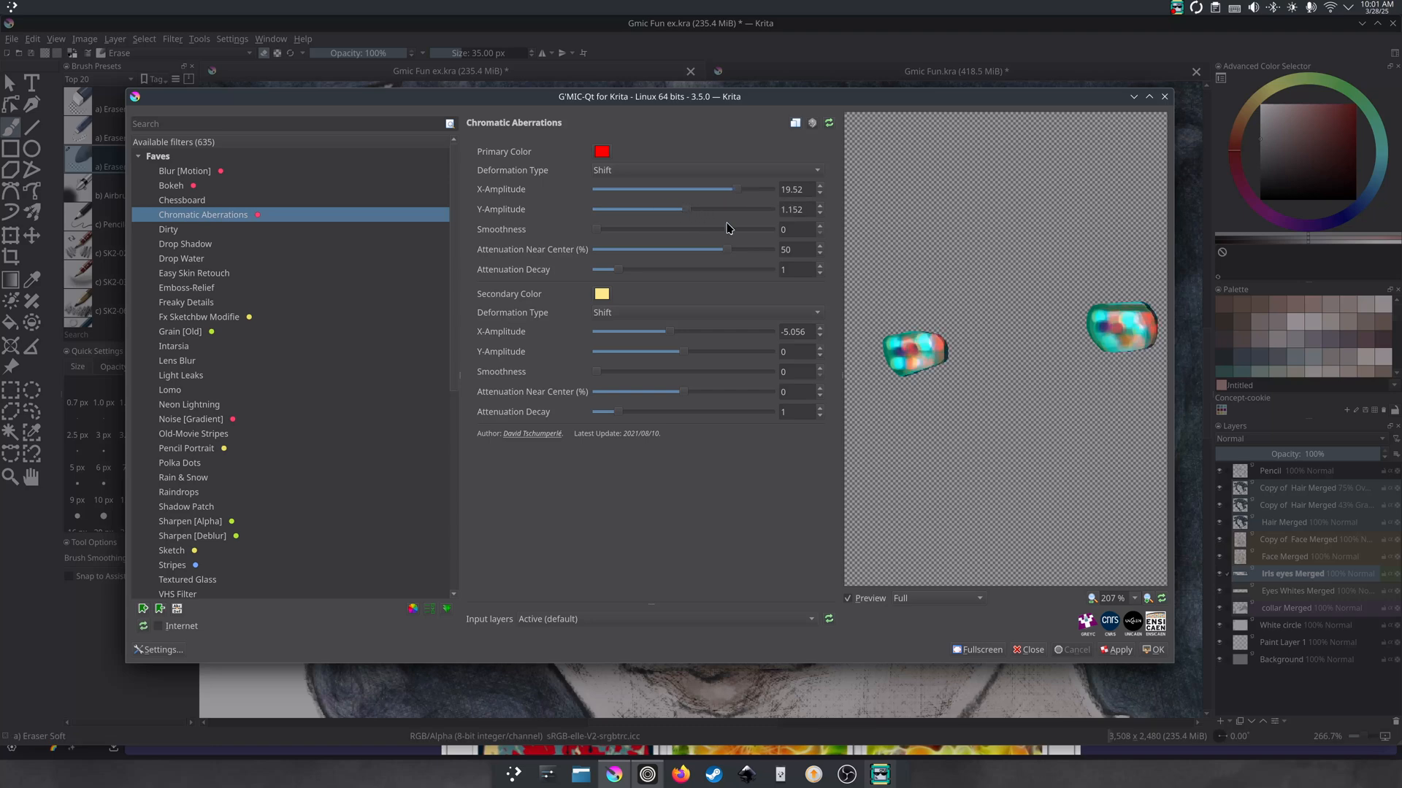
pyautogui.scroll(2, 979, 357)
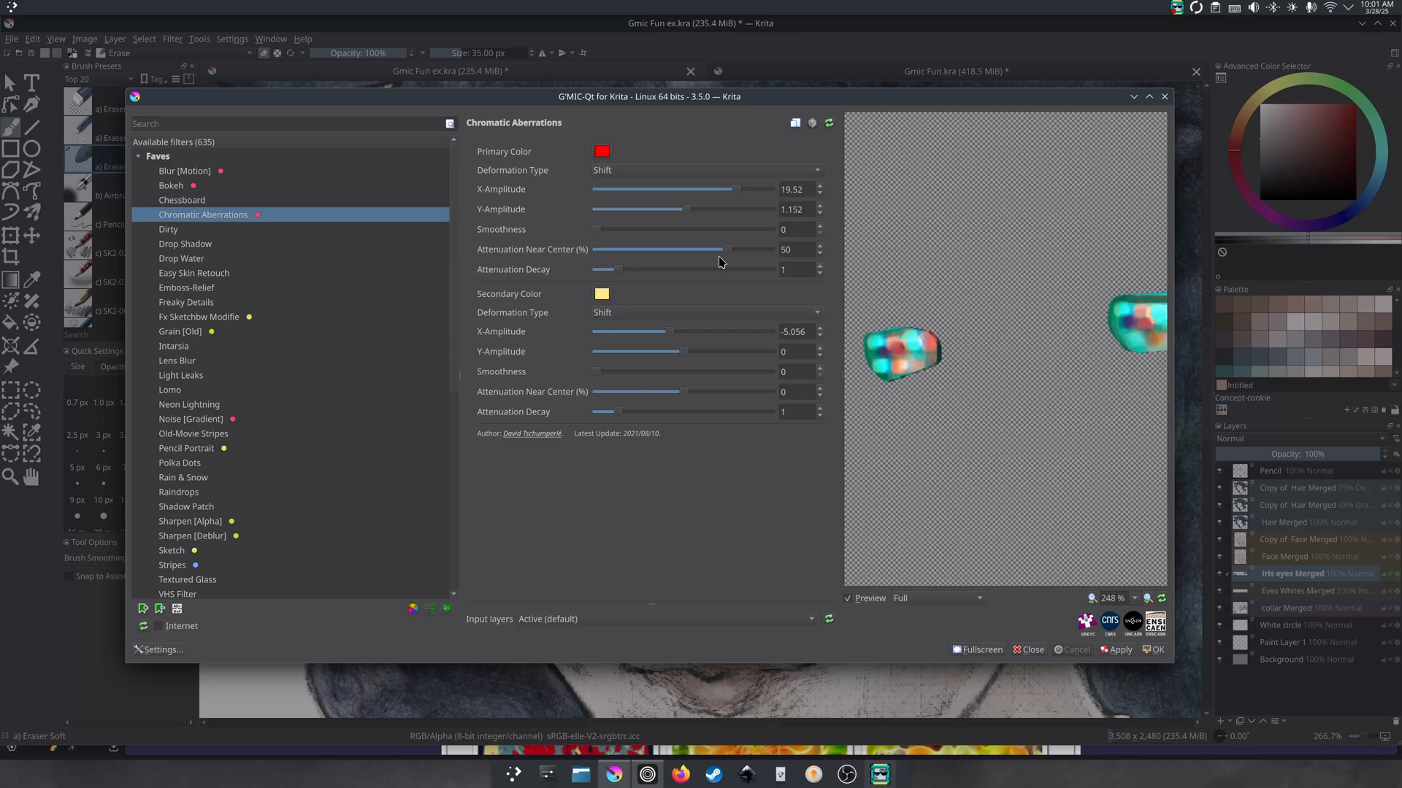
pyautogui.moveTo(678, 330)
pyautogui.mouseDown()
pyautogui.moveTo(711, 332)
pyautogui.moveTo(684, 326)
pyautogui.mouseUp()
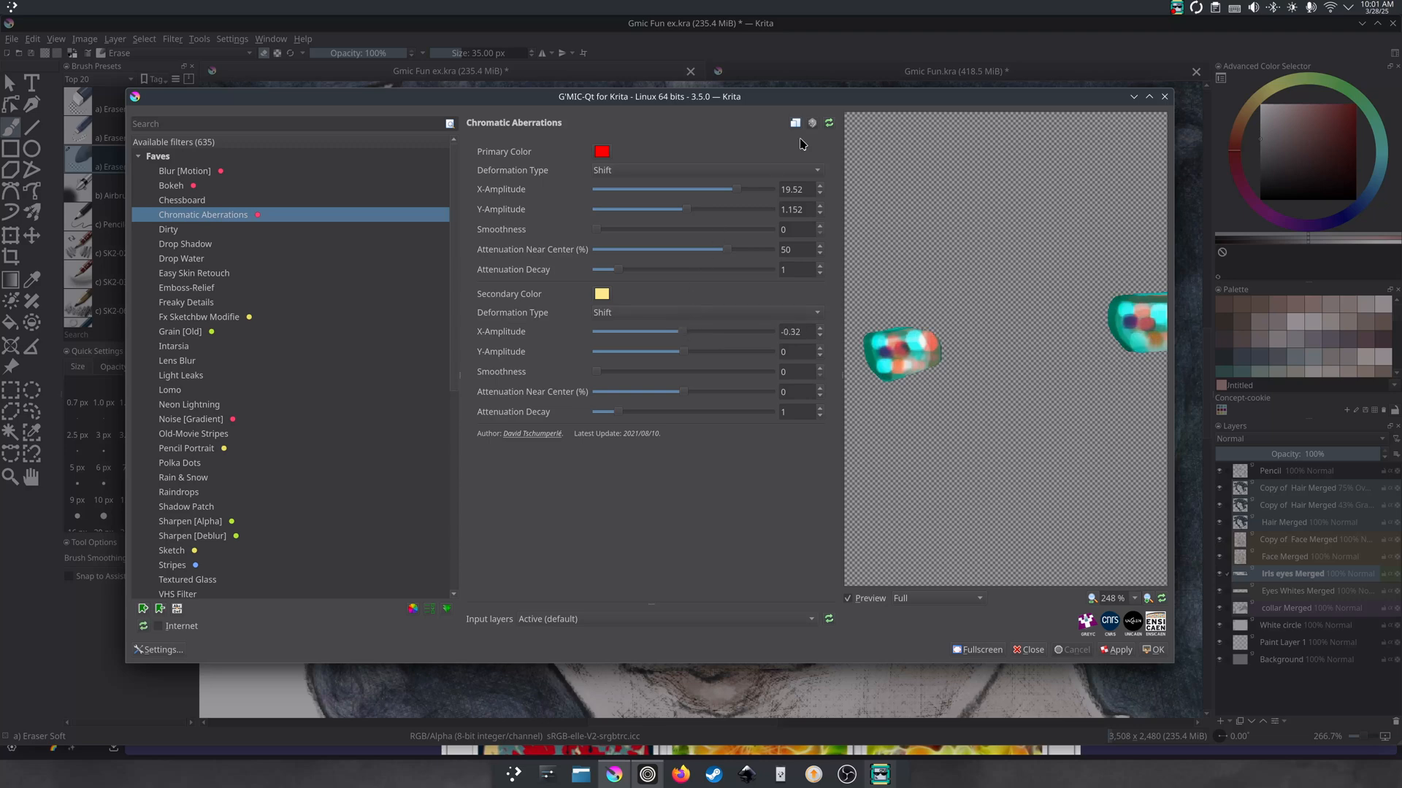
pyautogui.click(830, 124)
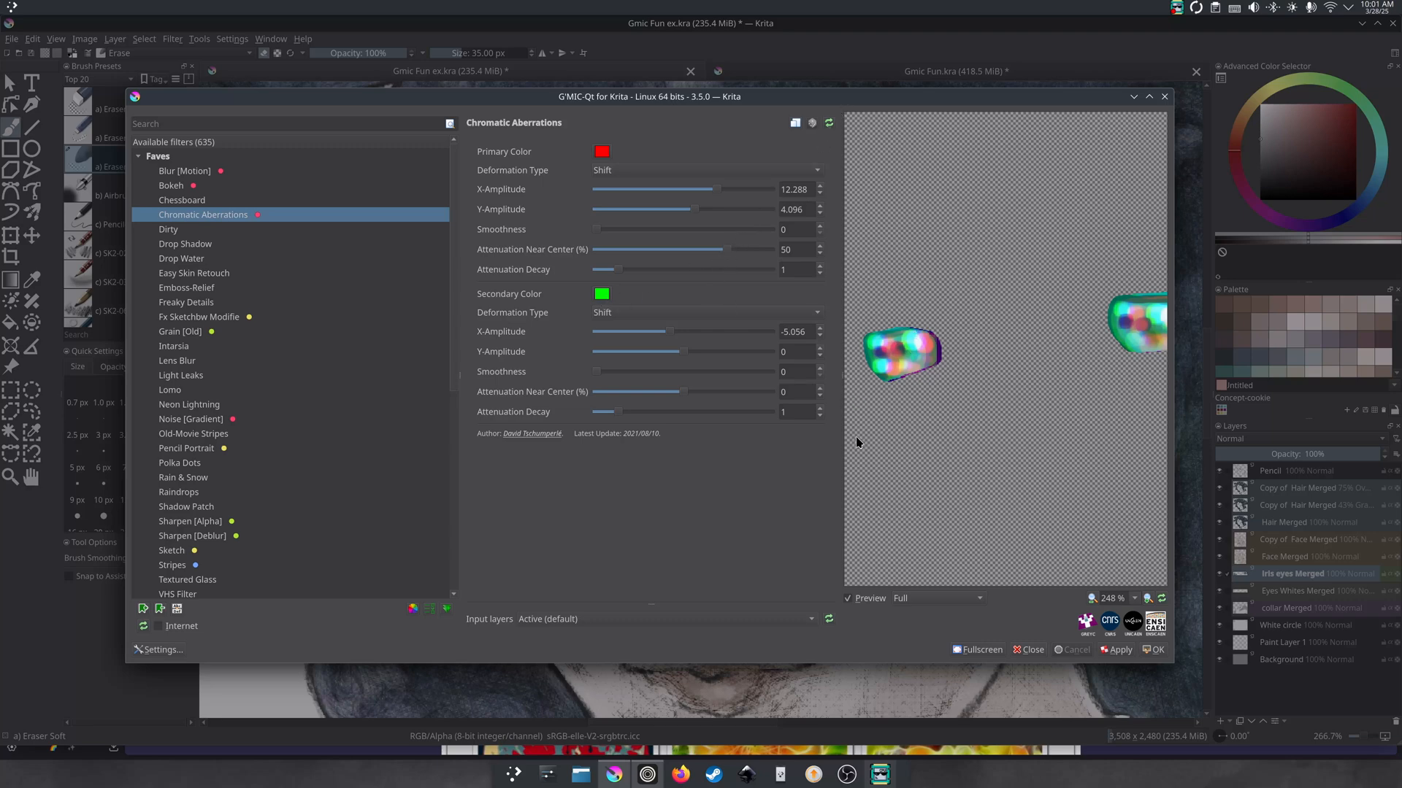
# - Apply Chromatic Aberrations with its reset parameters to the irises and check the effect on the whole portrait
pyautogui.moveTo(990, 326); pyautogui.dragTo(968, 325)
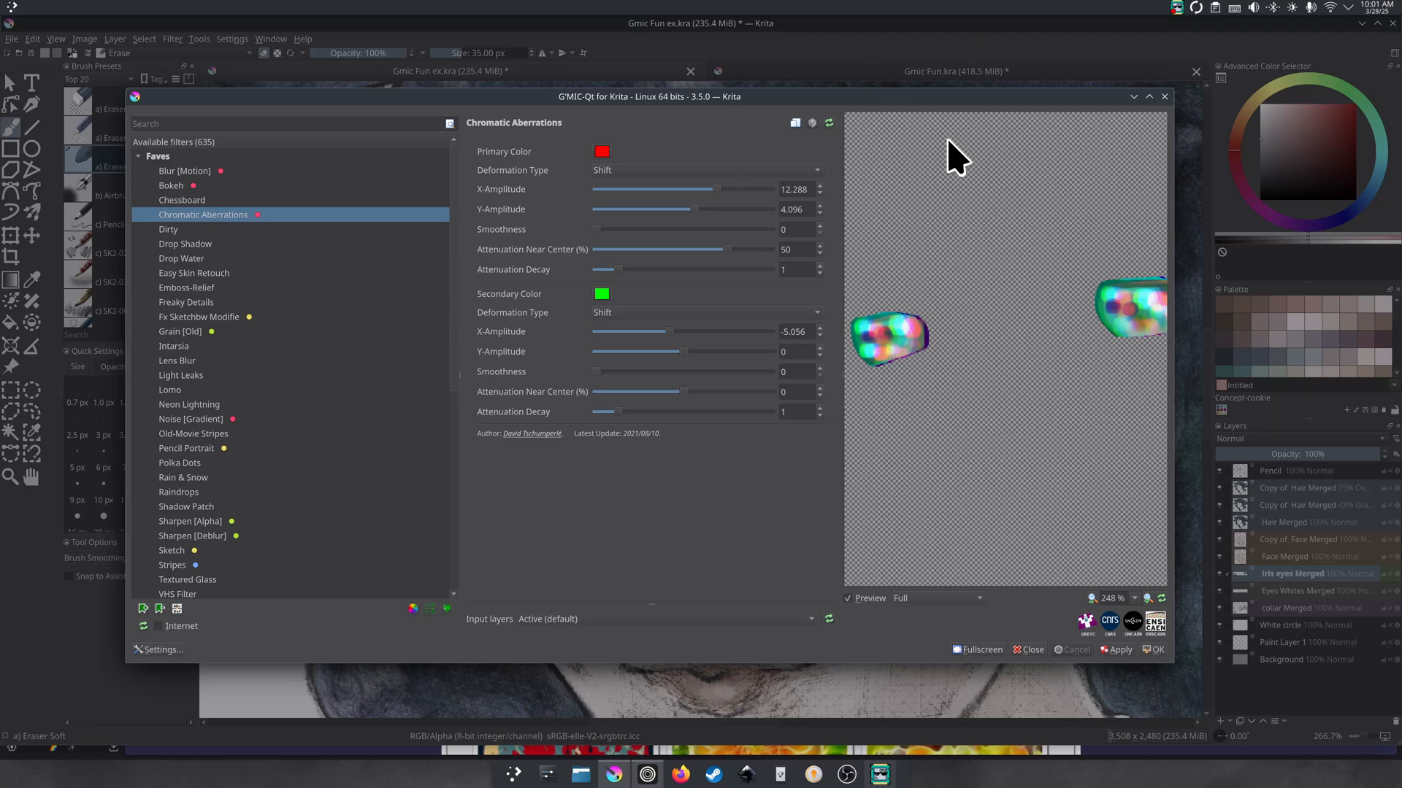
pyautogui.click(1153, 651)
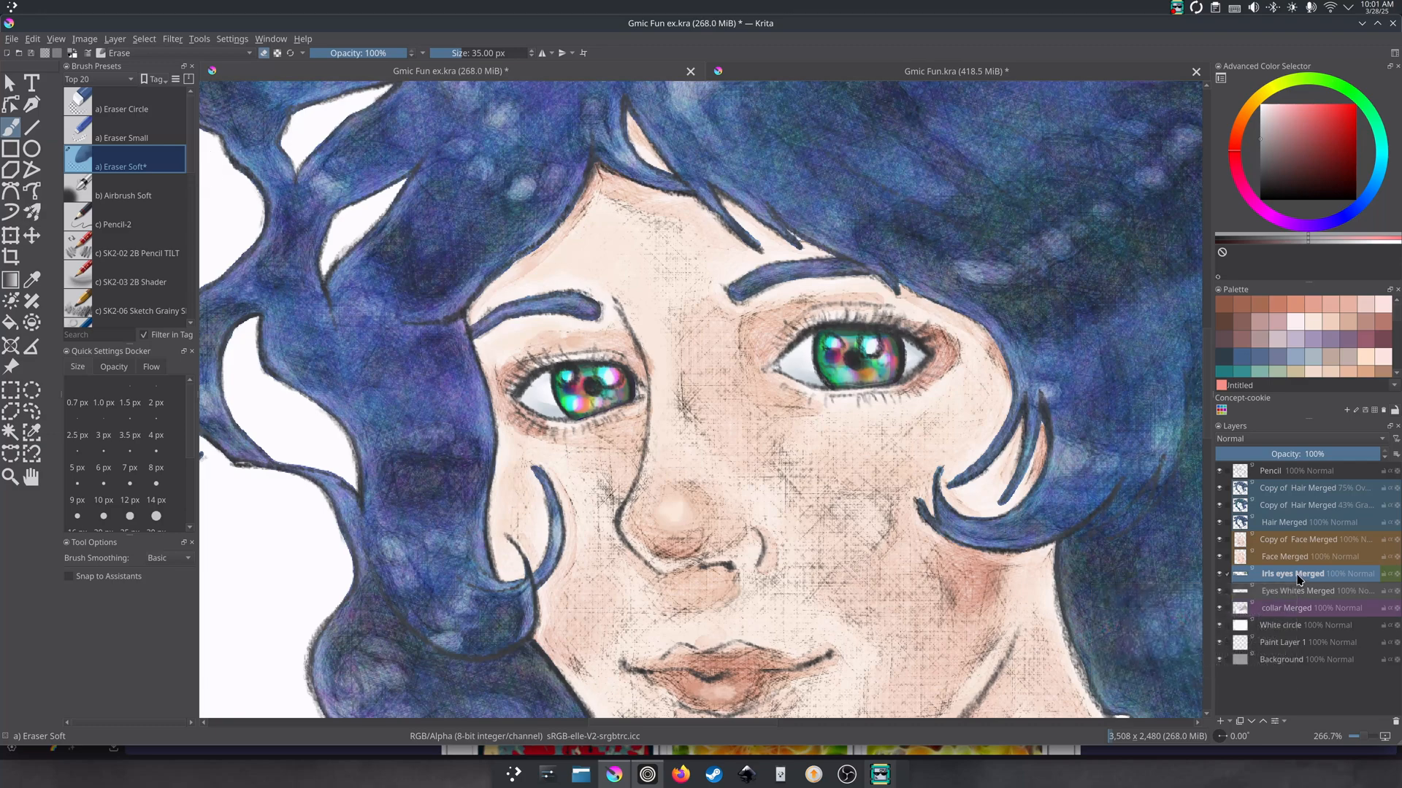
pyautogui.moveTo(1210, 408); pyautogui.dragTo(1203, 463)
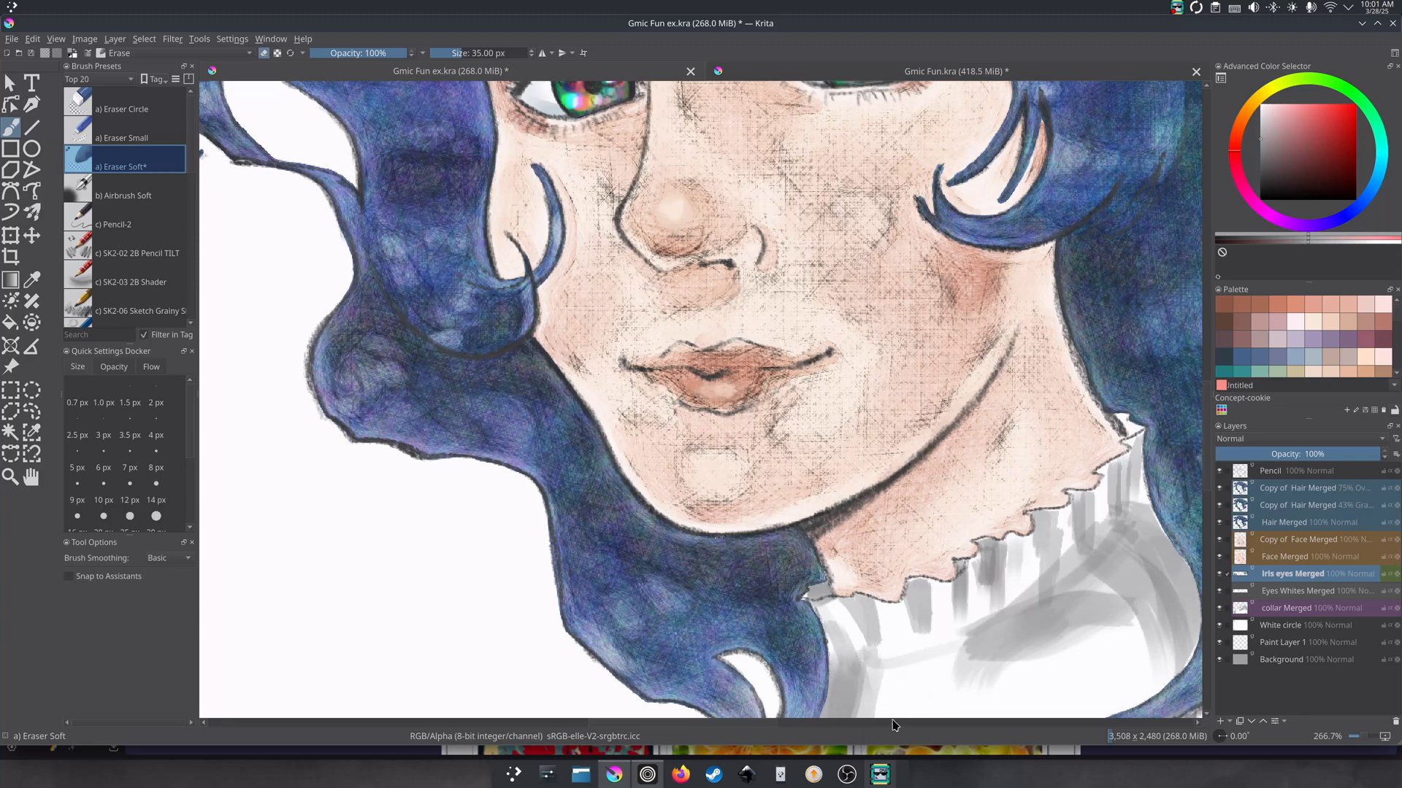
pyautogui.moveTo(618, 726); pyautogui.dragTo(650, 726)
pyautogui.scroll(-2, 636, 422)
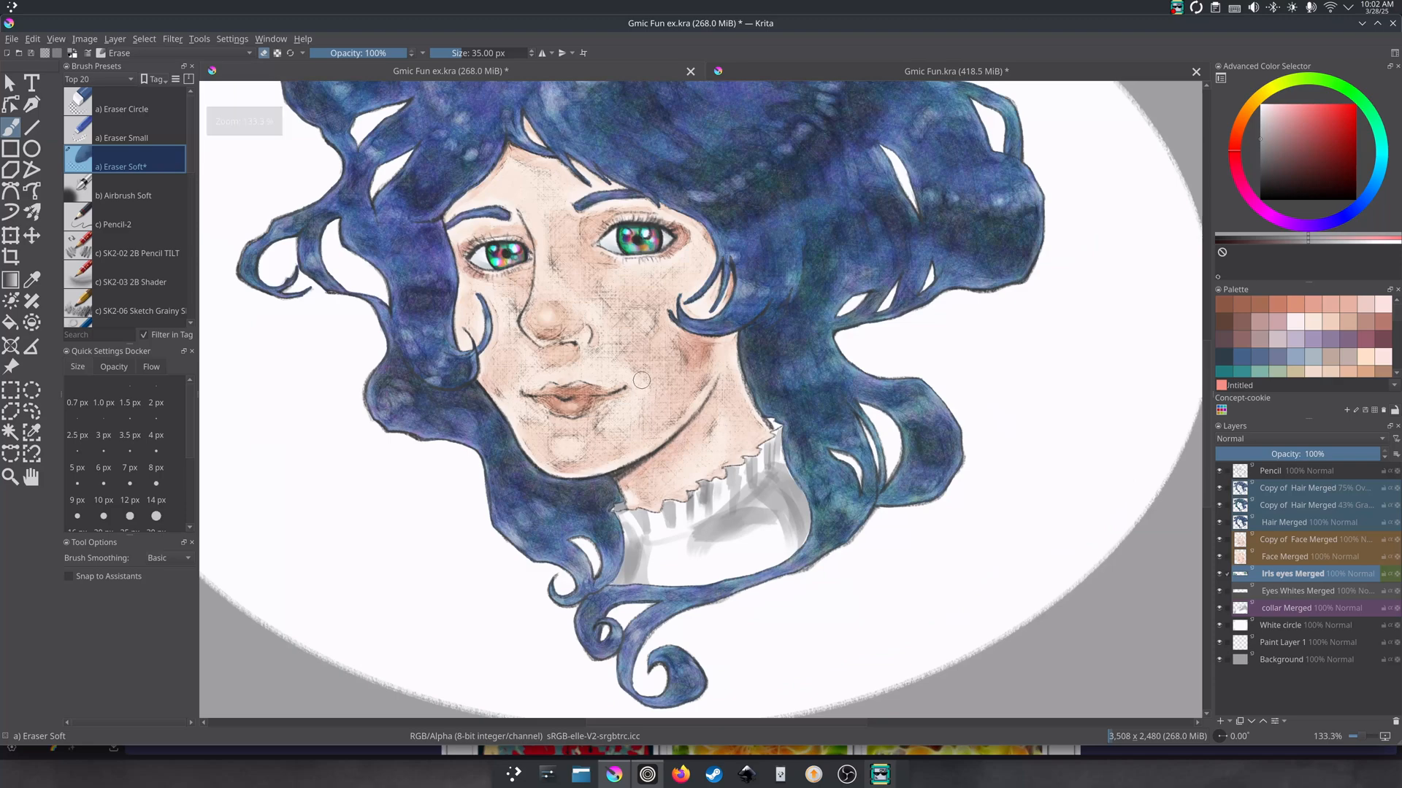
pyautogui.scroll(-1, 640, 372)
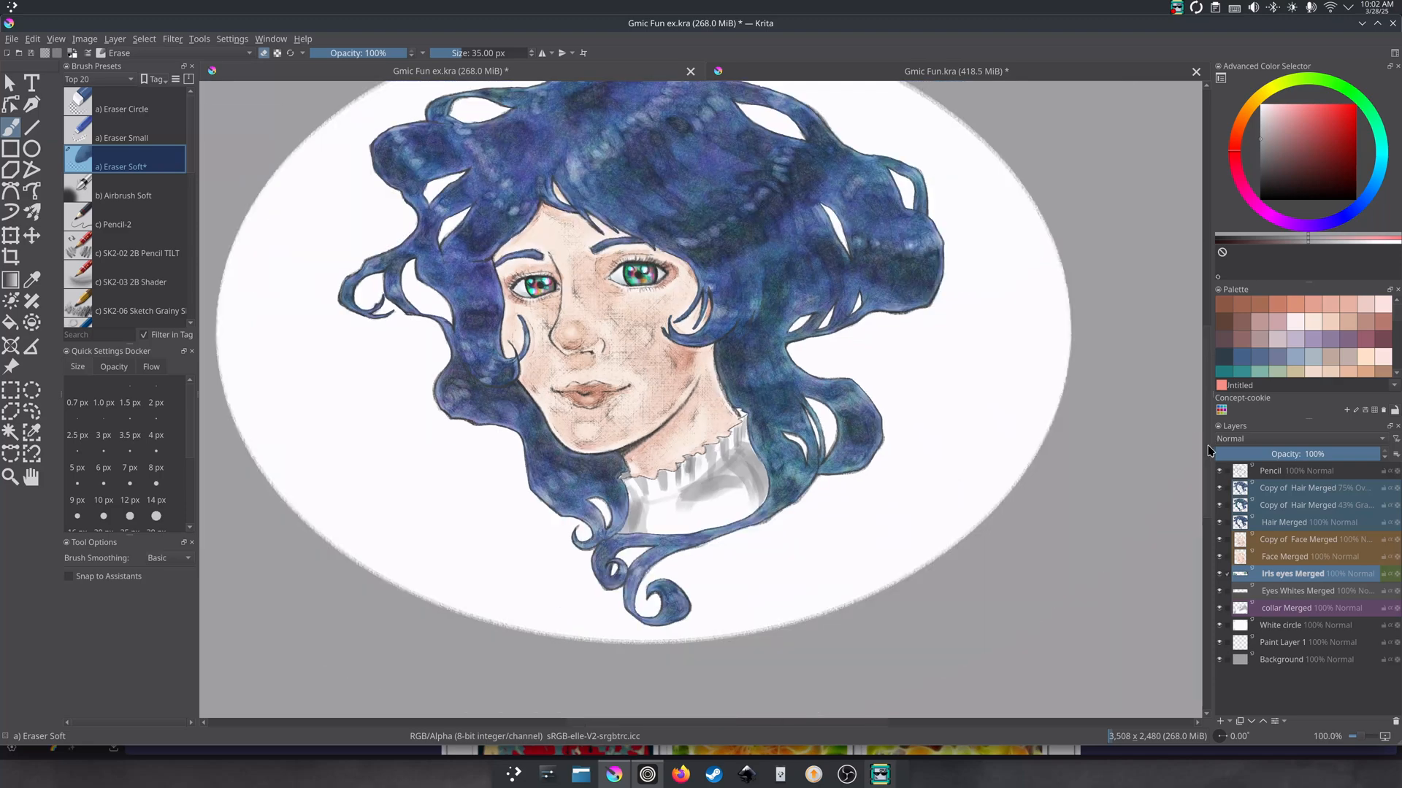
pyautogui.scroll(2, 1192, 424)
pyautogui.scroll(-1, 1192, 433)
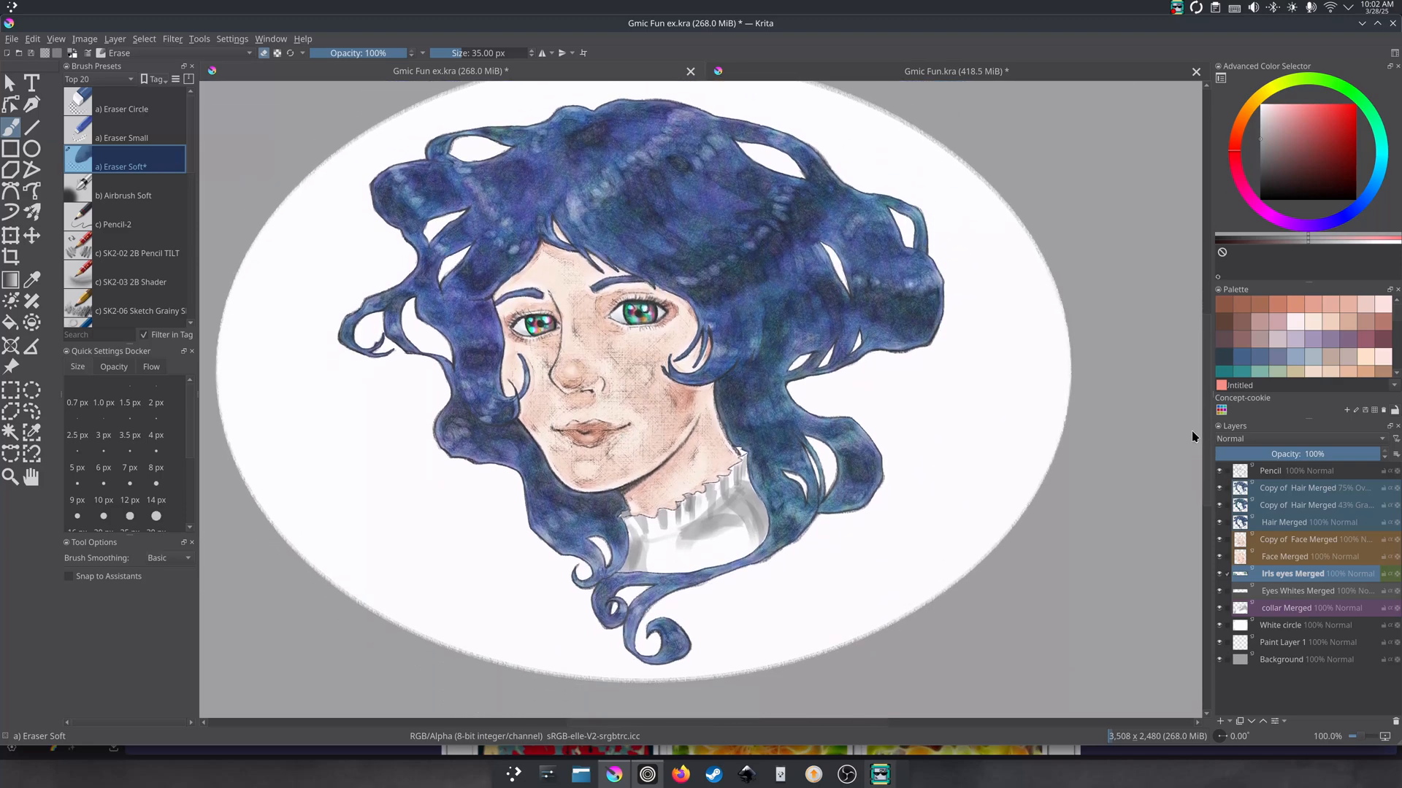
# - Load the G'MIC-Qt Stripes favourite for Paint Layer 1, below the White circle layer
pyautogui.click(1283, 629)
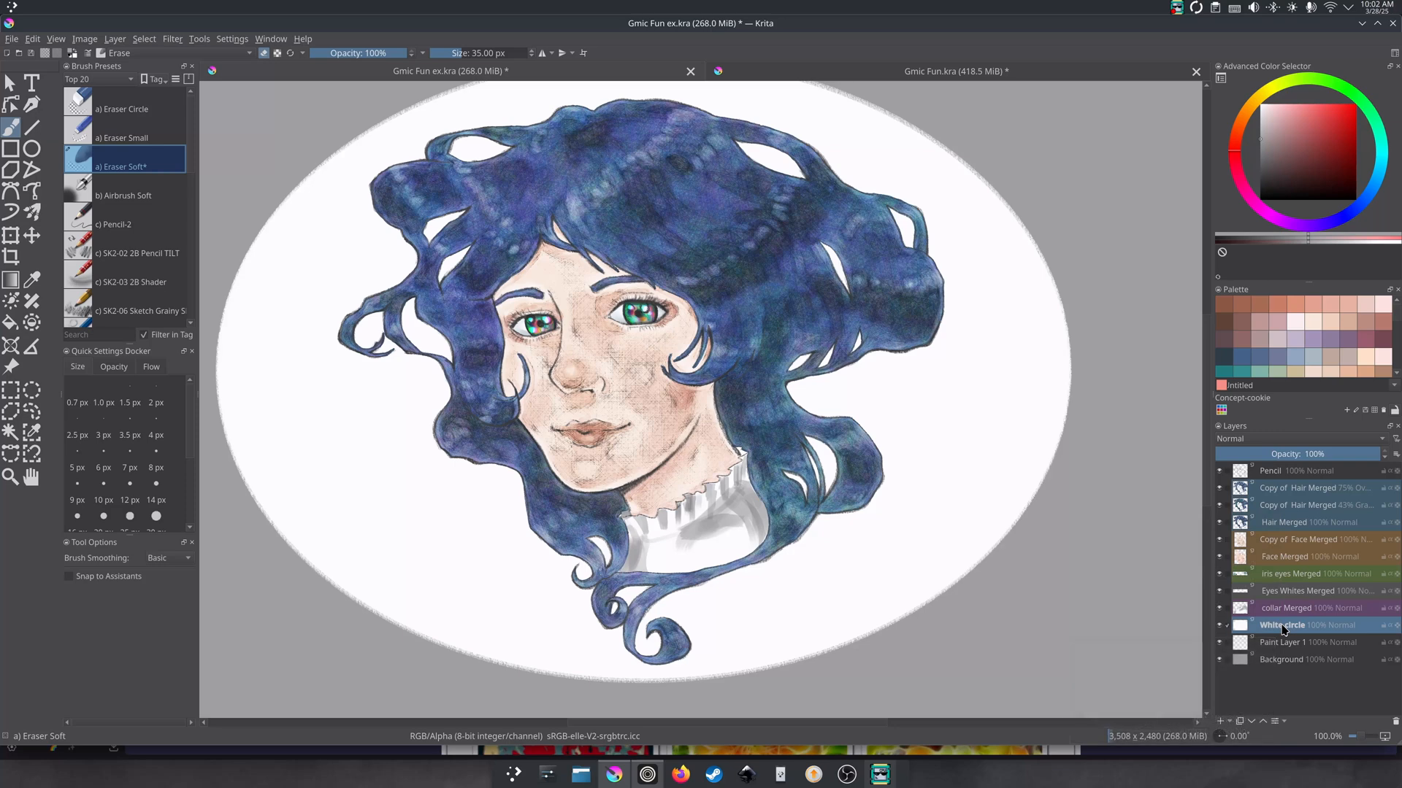
pyautogui.click(1283, 647)
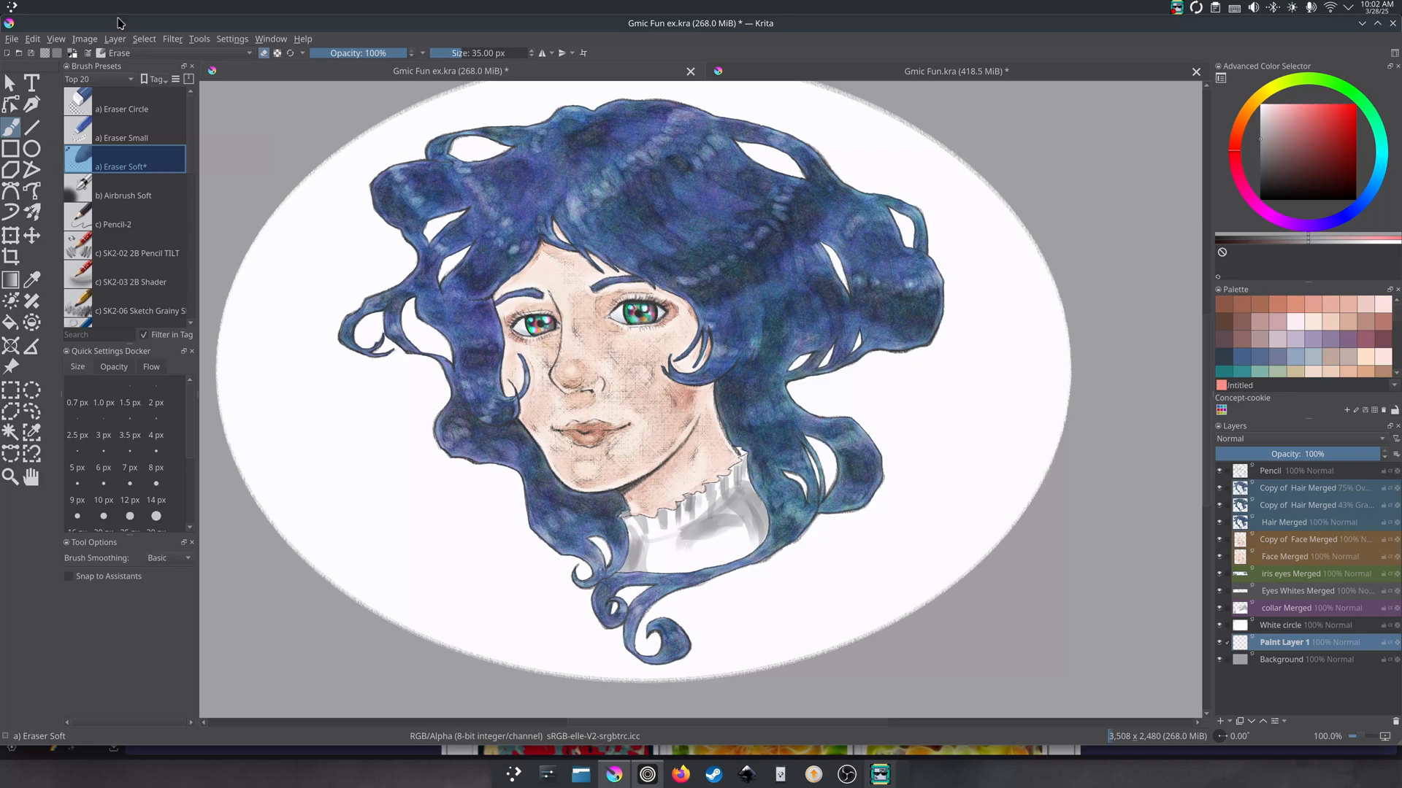
pyautogui.click(173, 40)
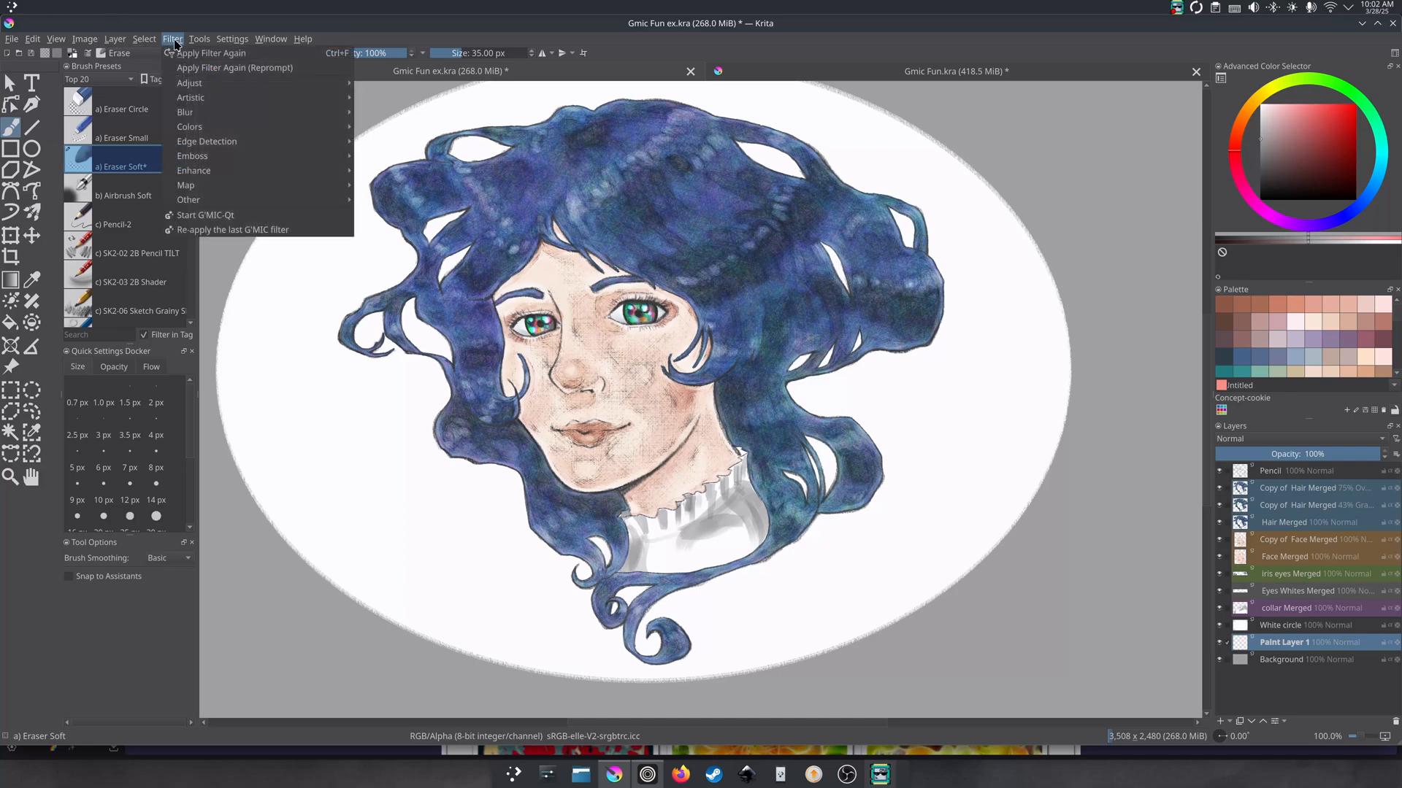
pyautogui.click(233, 213)
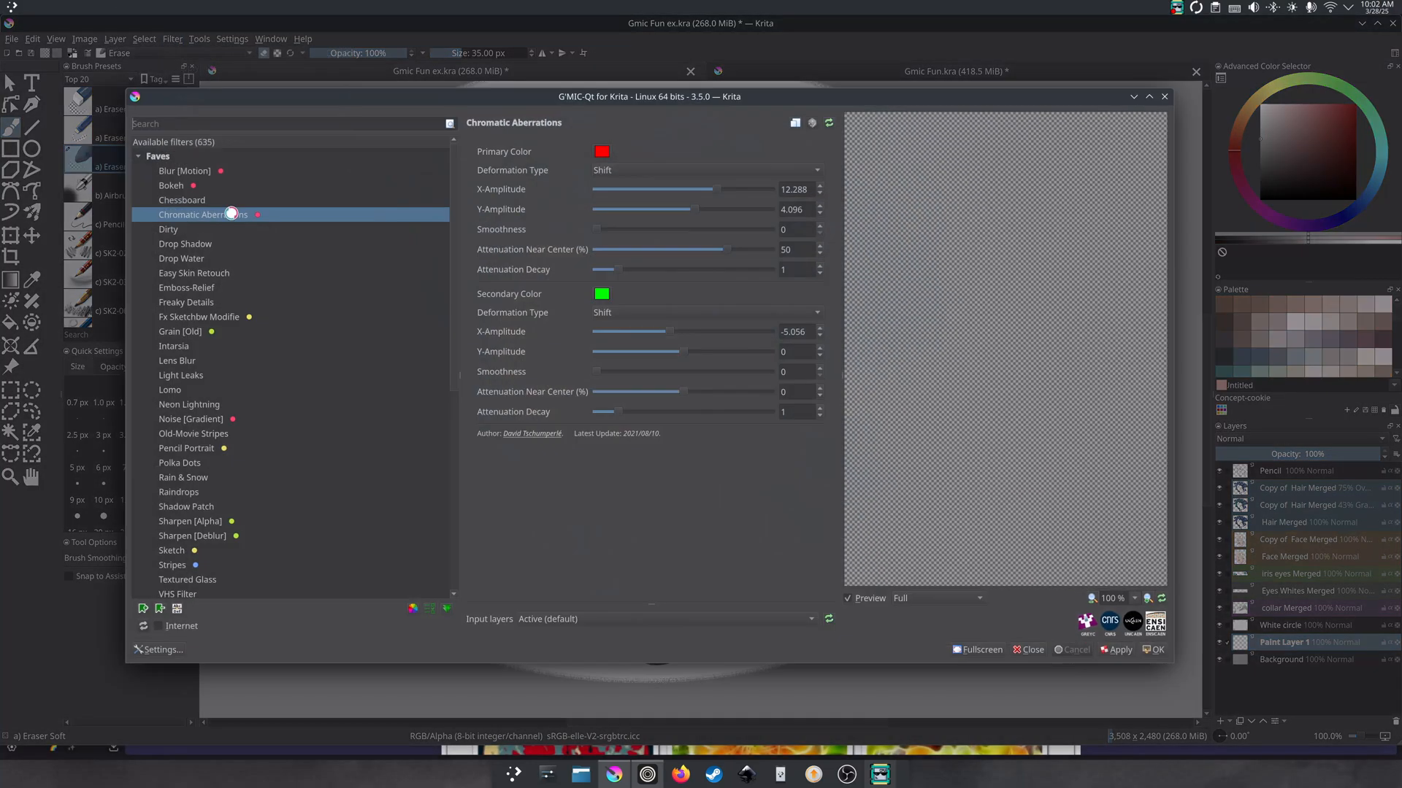
pyautogui.click(190, 127)
pyautogui.click(169, 567)
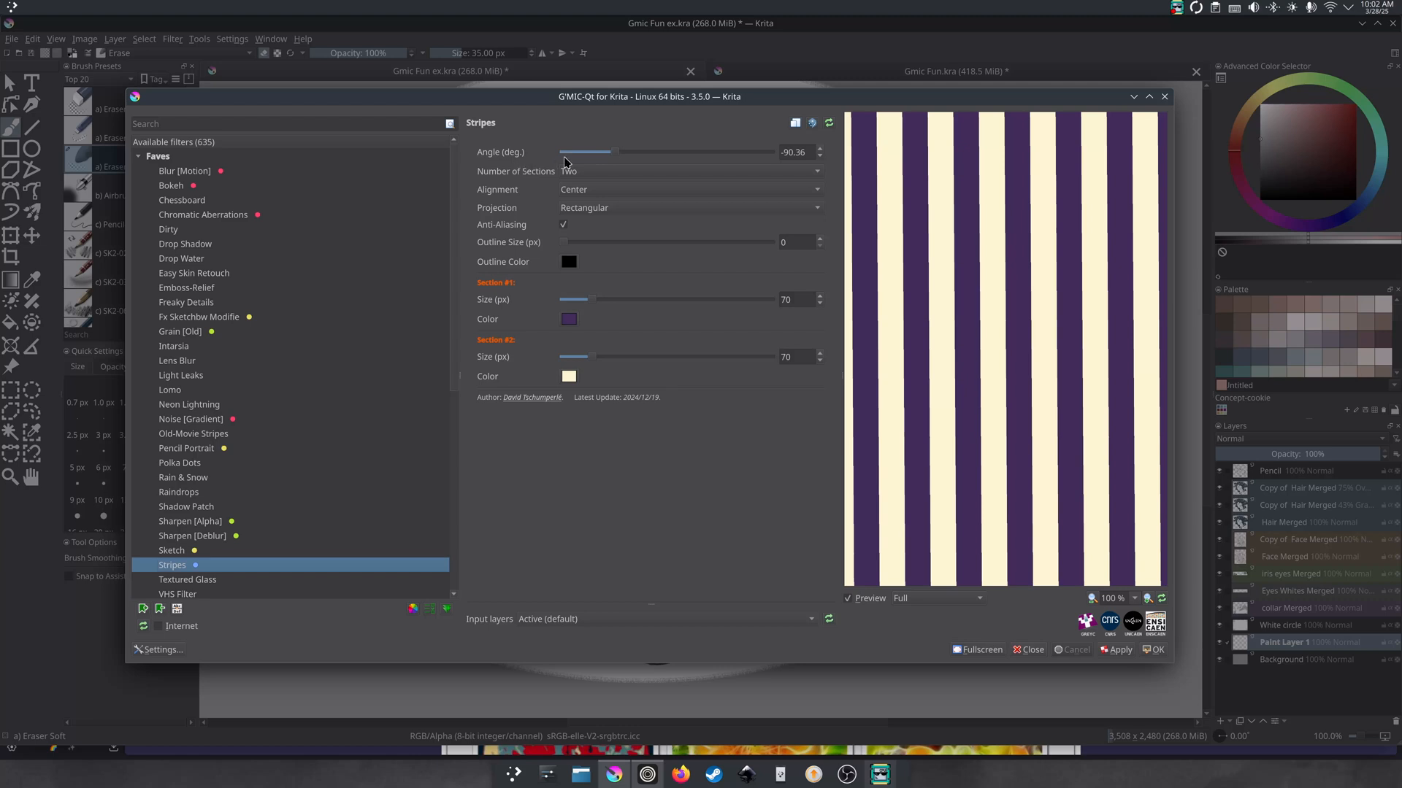
# - Try a stripe angle of -93.96°, return it to -90.36°, and set the outline size to 1 px
pyautogui.scroll(-10, 819, 159)
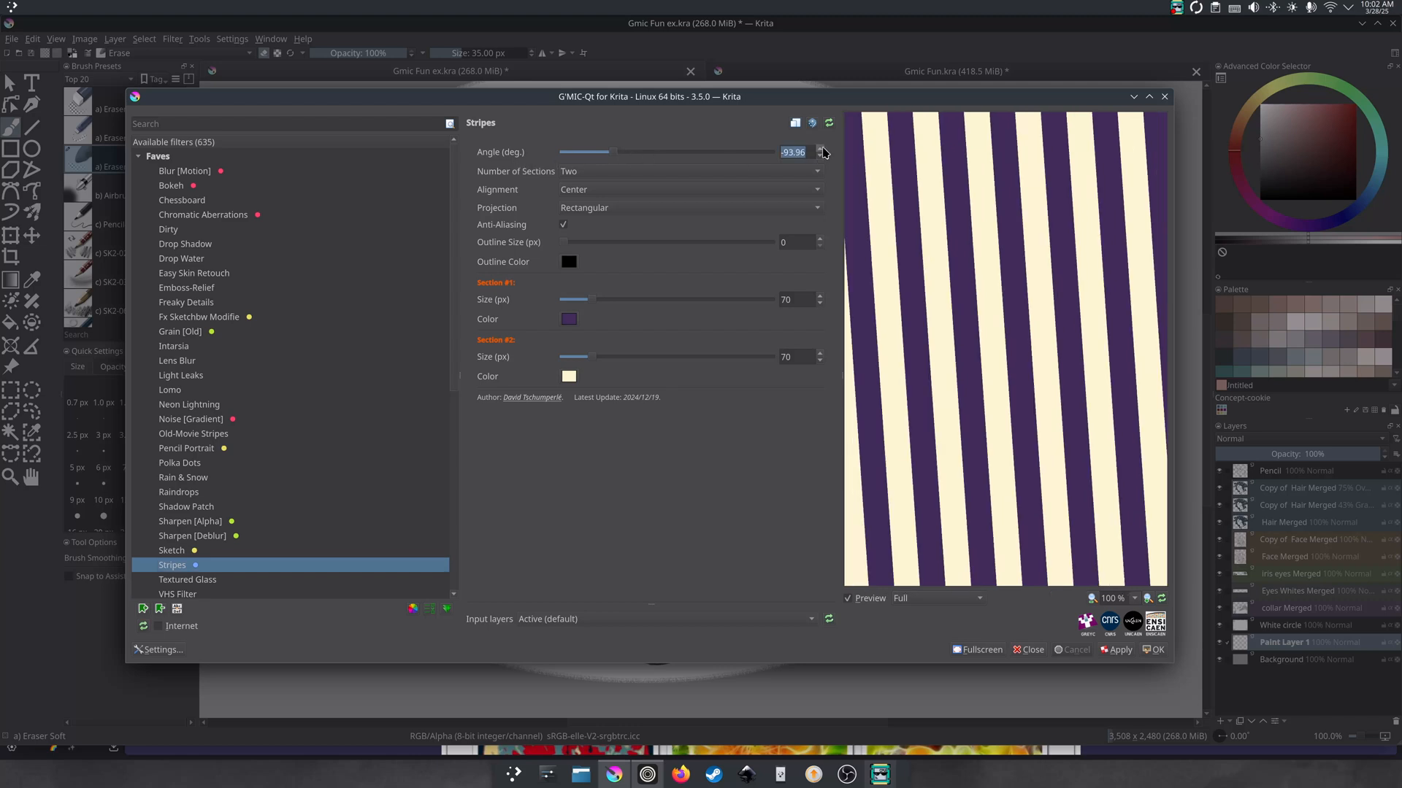
pyautogui.click(567, 320)
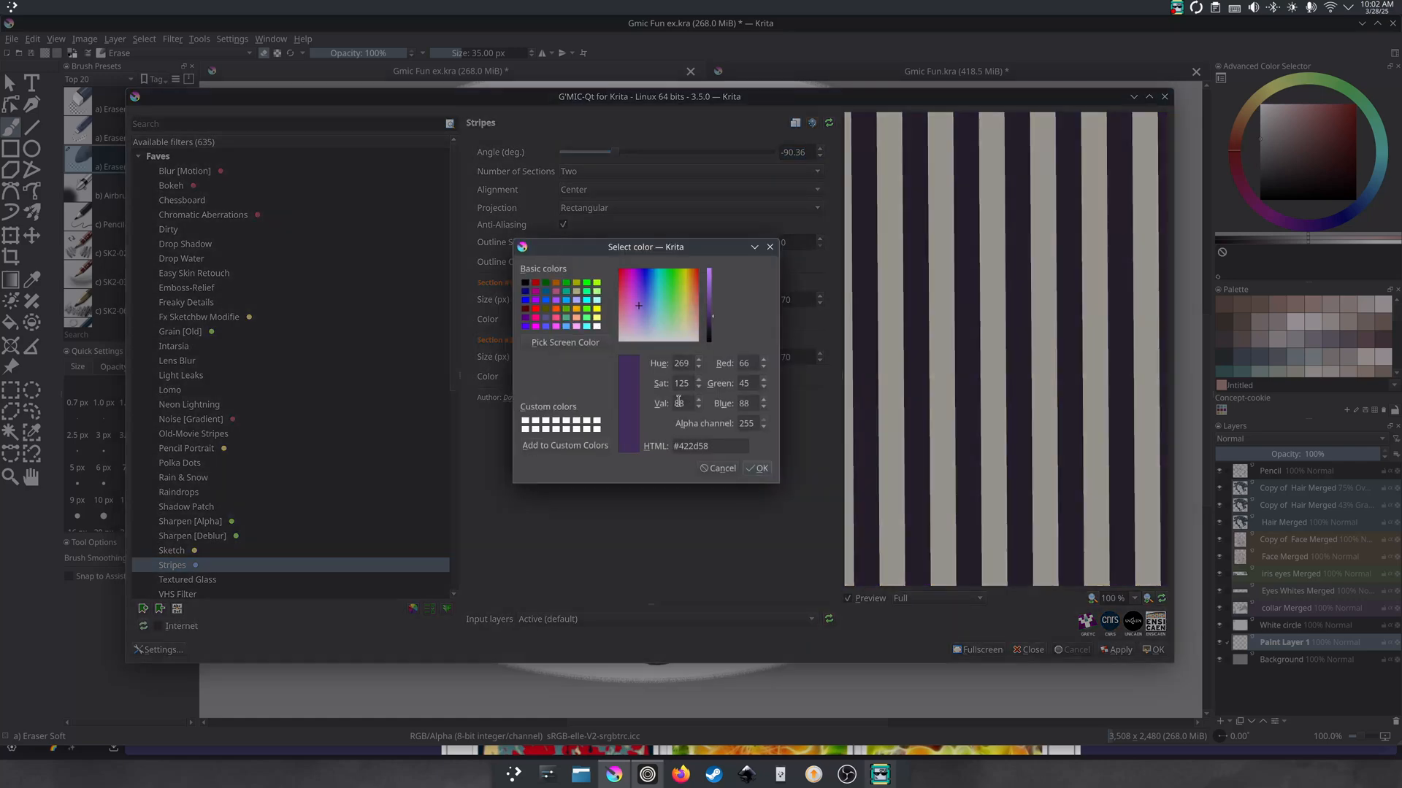
pyautogui.click(769, 247)
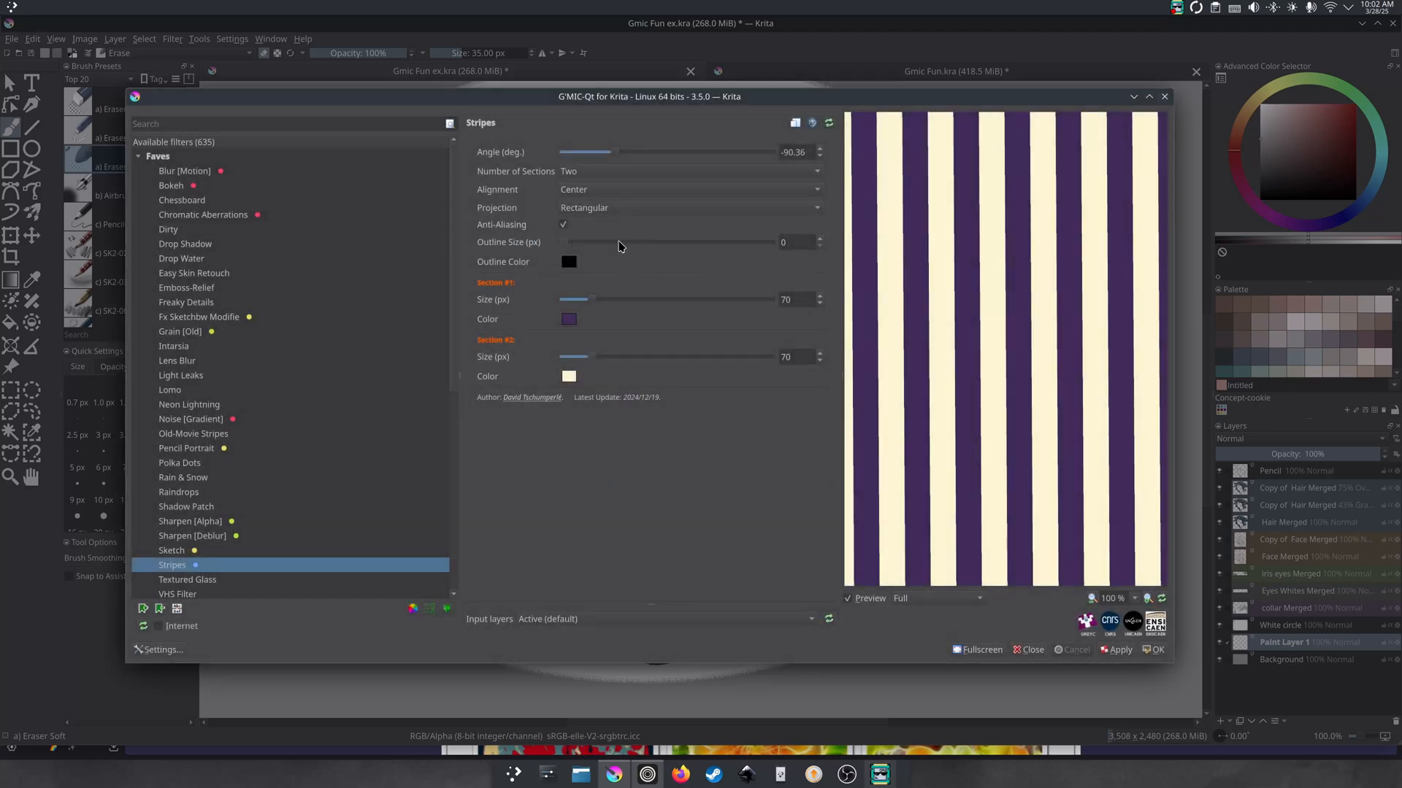
pyautogui.click(820, 238)
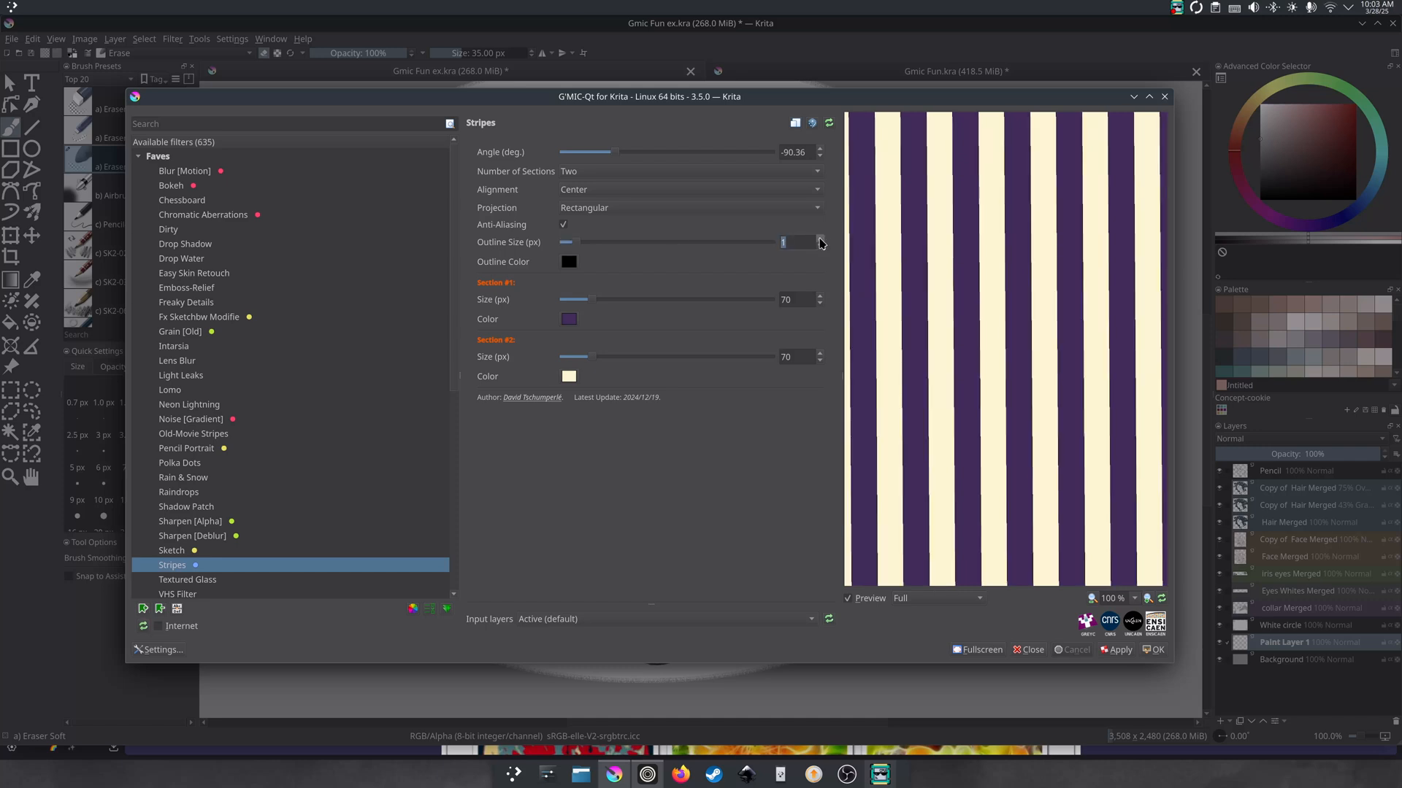
# - Try the Concentric and Rays projections for the stripes and go back to Rectangular
pyautogui.click(587, 210)
pyautogui.click(588, 223)
pyautogui.click(597, 211)
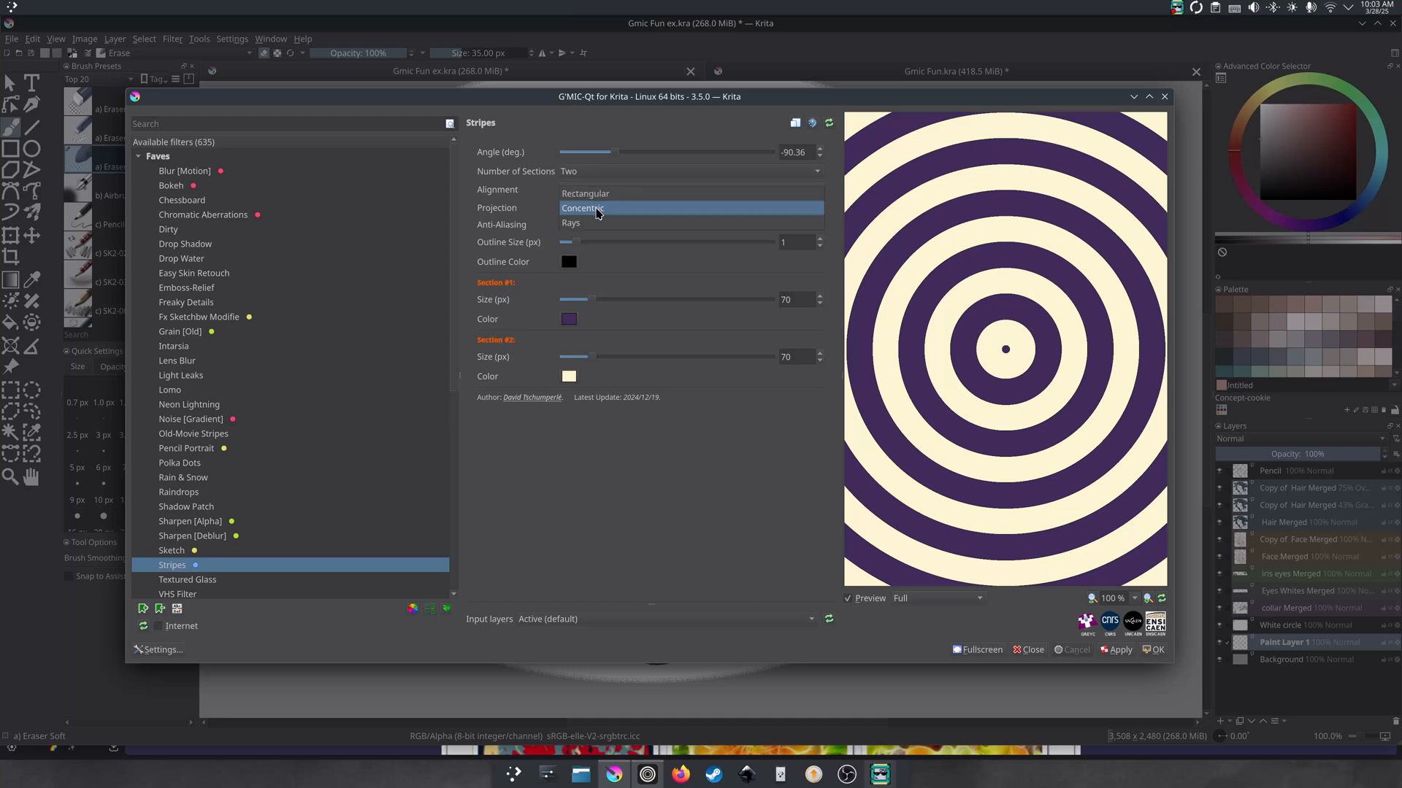
pyautogui.click(597, 223)
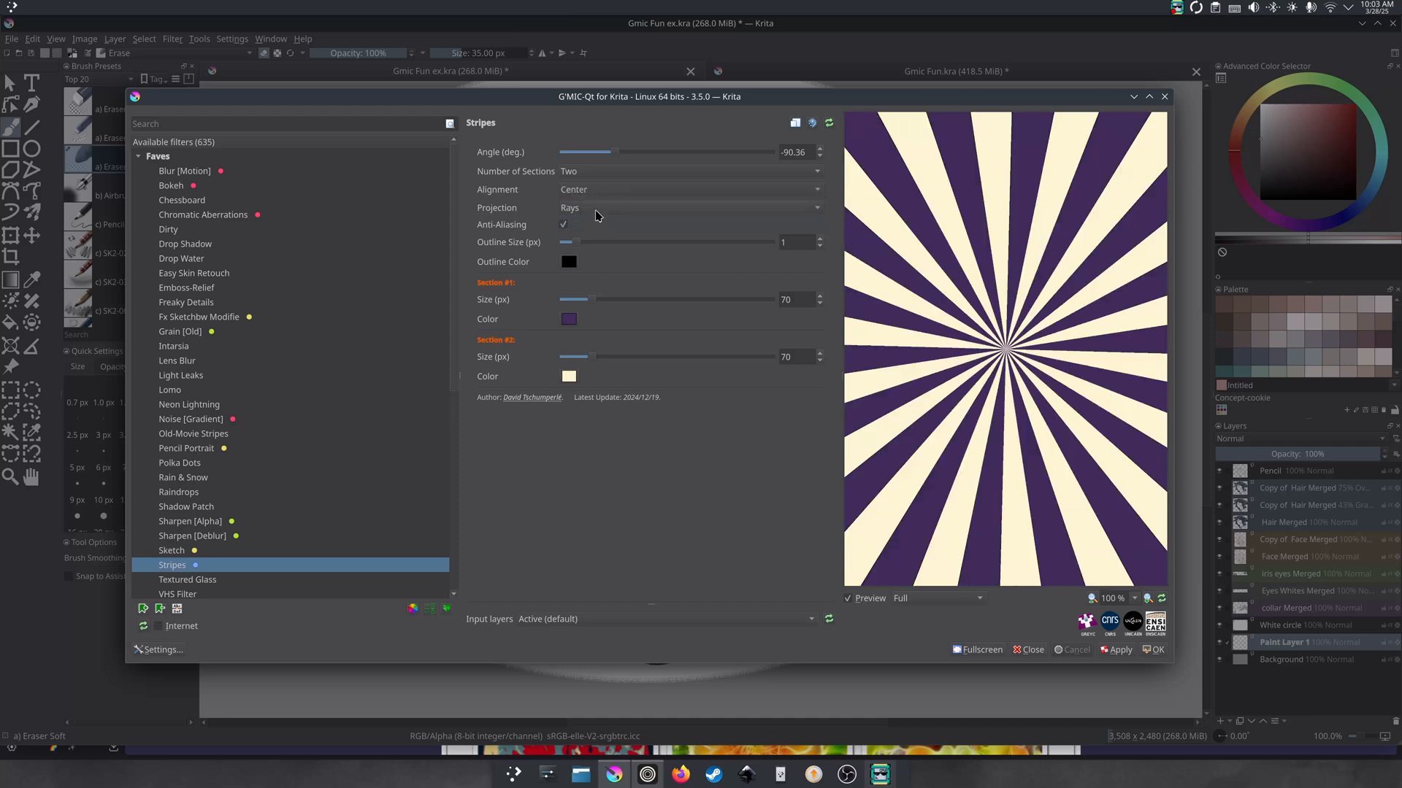
pyautogui.click(597, 210)
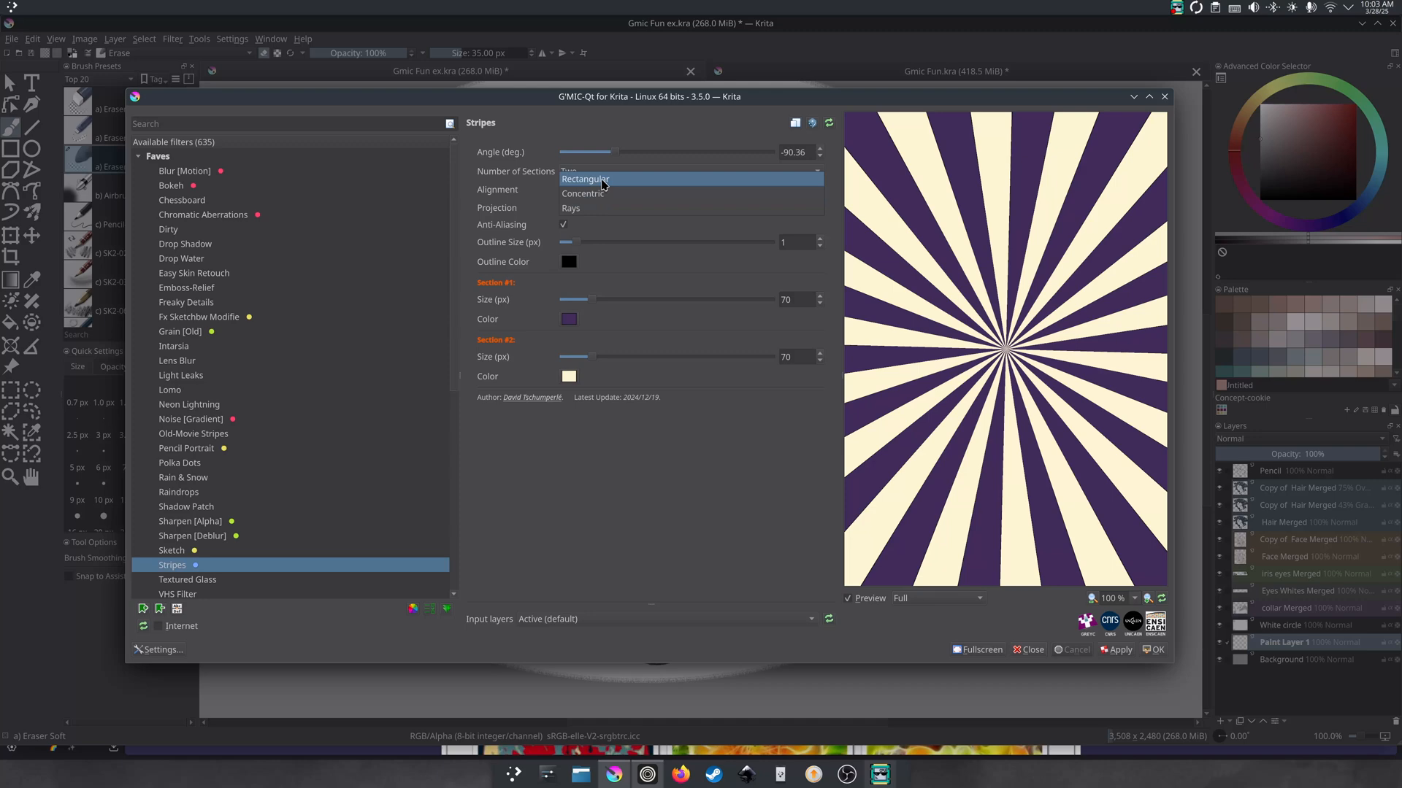
pyautogui.click(603, 181)
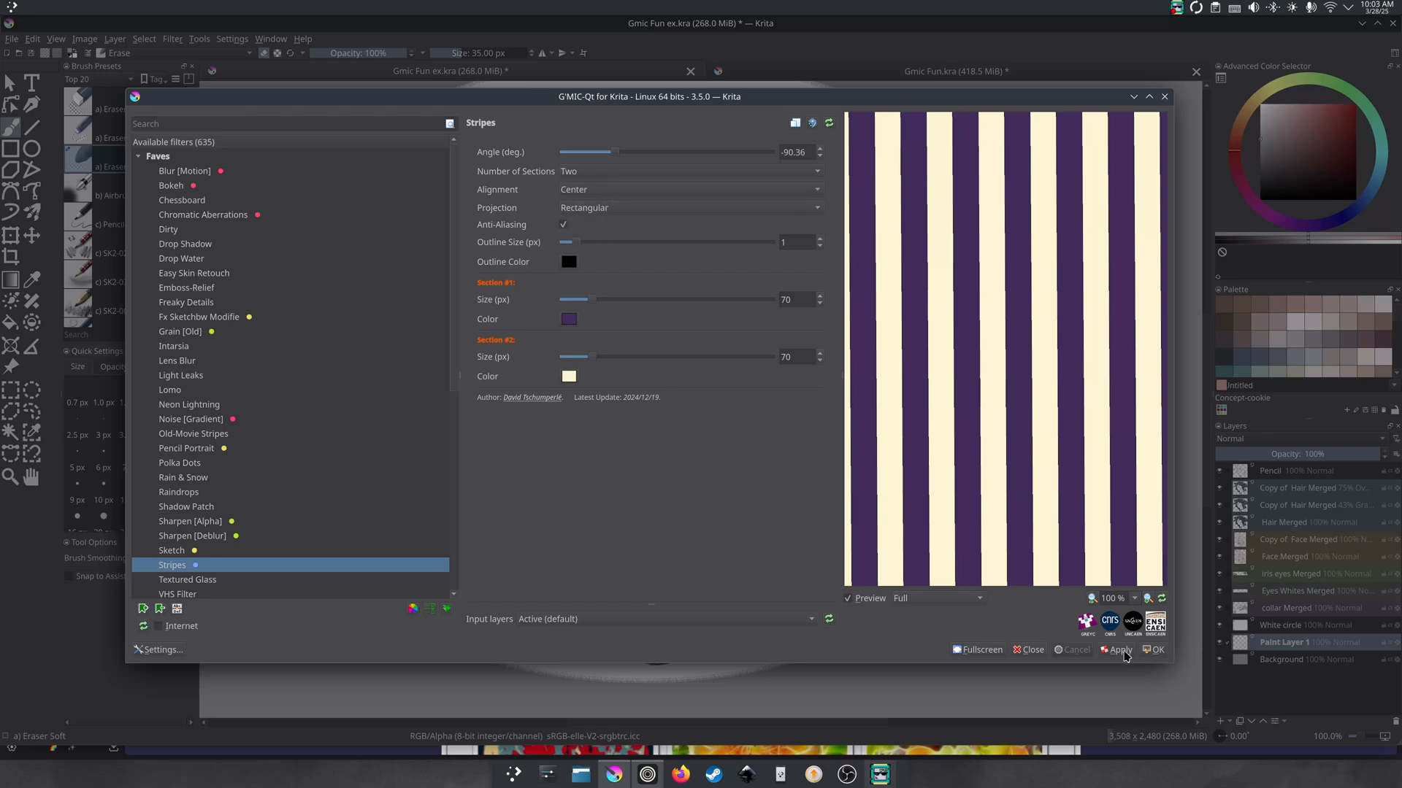
# - Apply the rectangular two-section stripes to Paint Layer 1 and select the White circle layer
pyautogui.click(1157, 652)
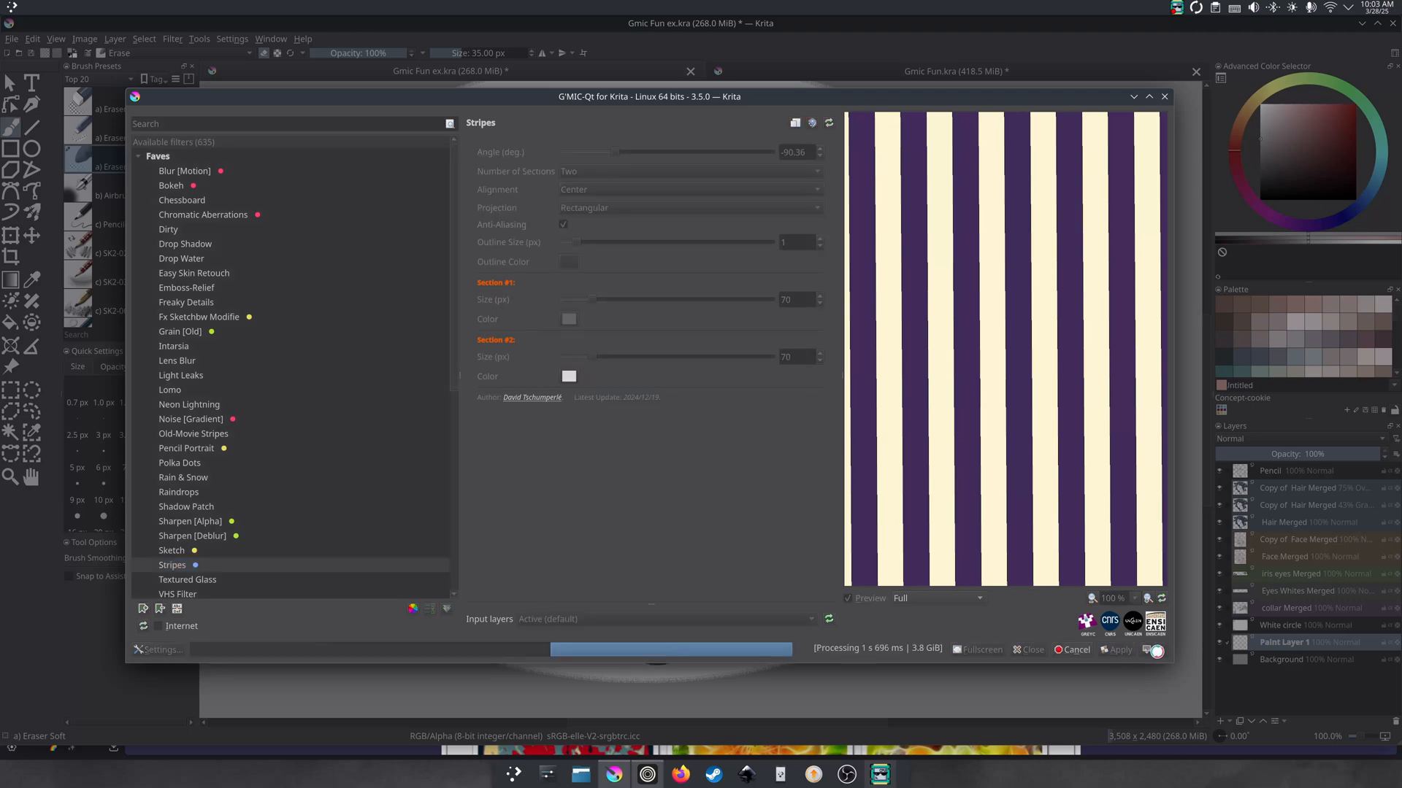
pyautogui.scroll(-1, 919, 518)
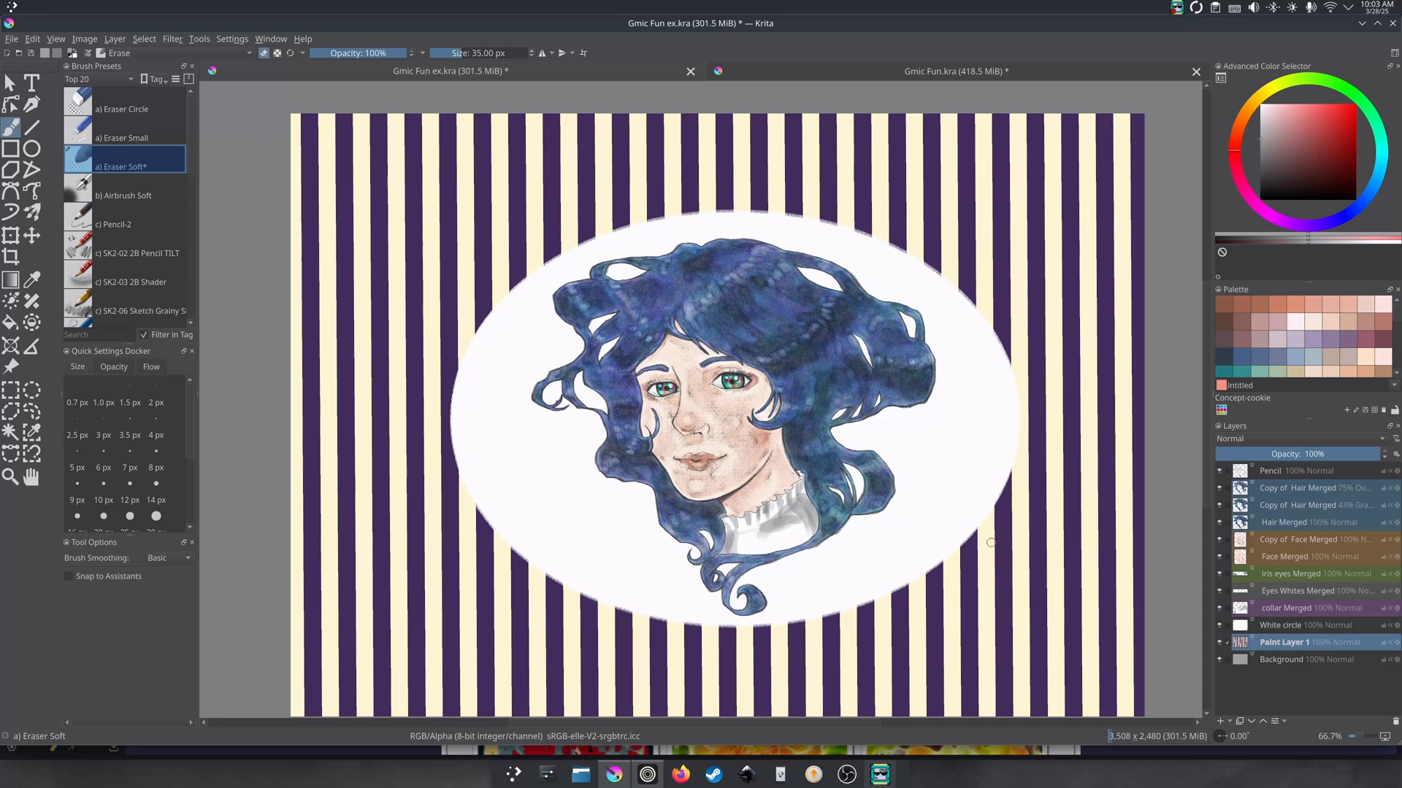
pyautogui.click(1313, 627)
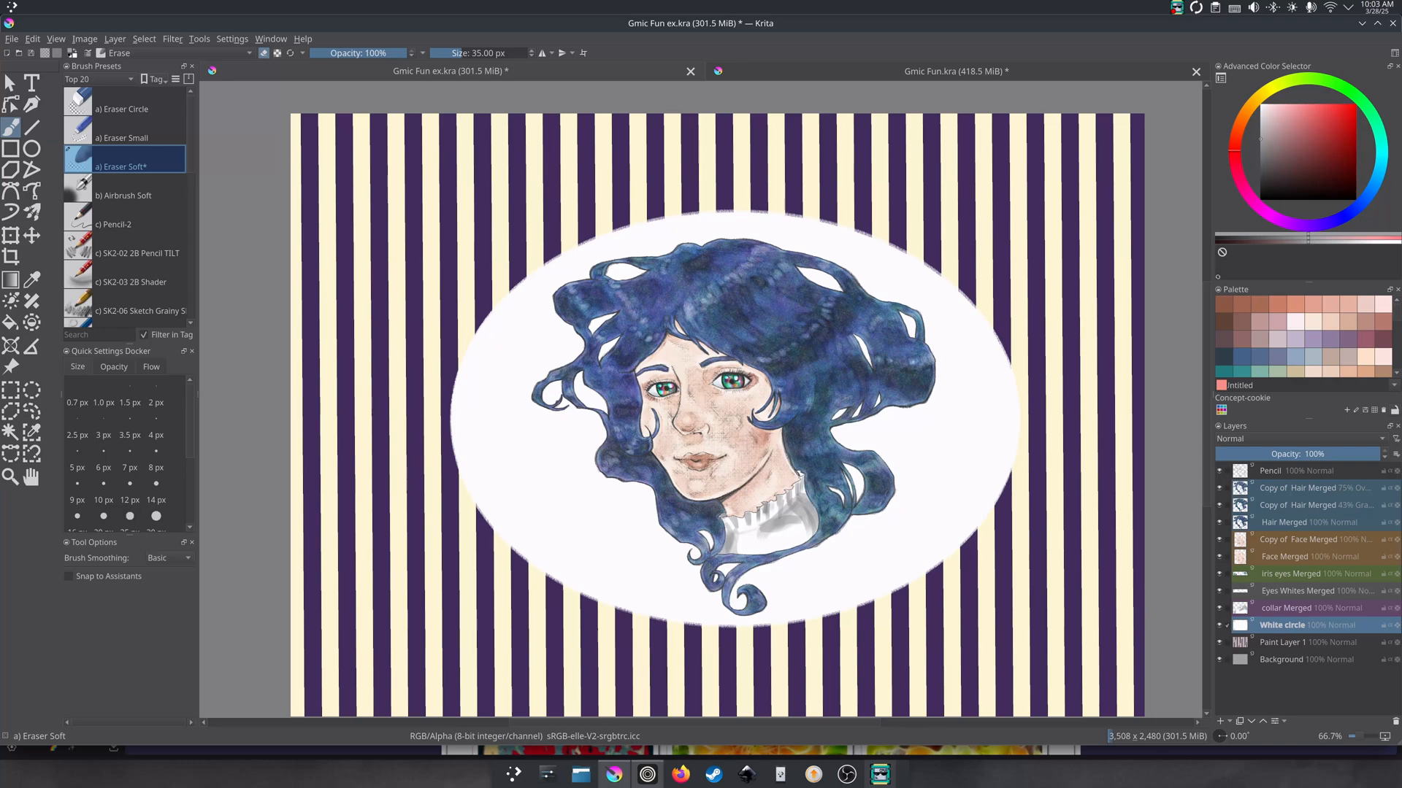
pyautogui.press('1')
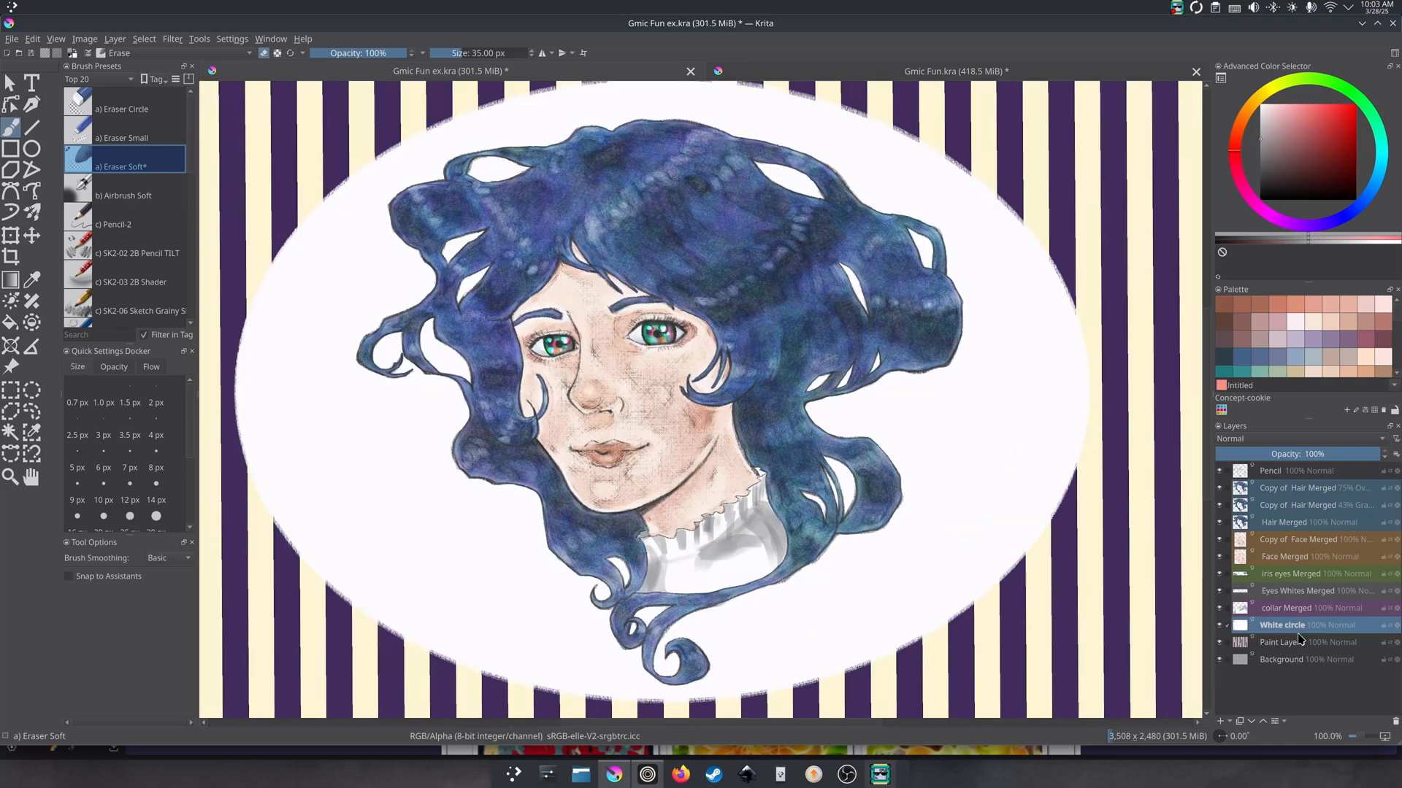
# - Inspect the striped background, switch to the Gmic Fun.kra document and examine its polka-dot and water-drop artwork up close
pyautogui.moveTo(1295, 648)
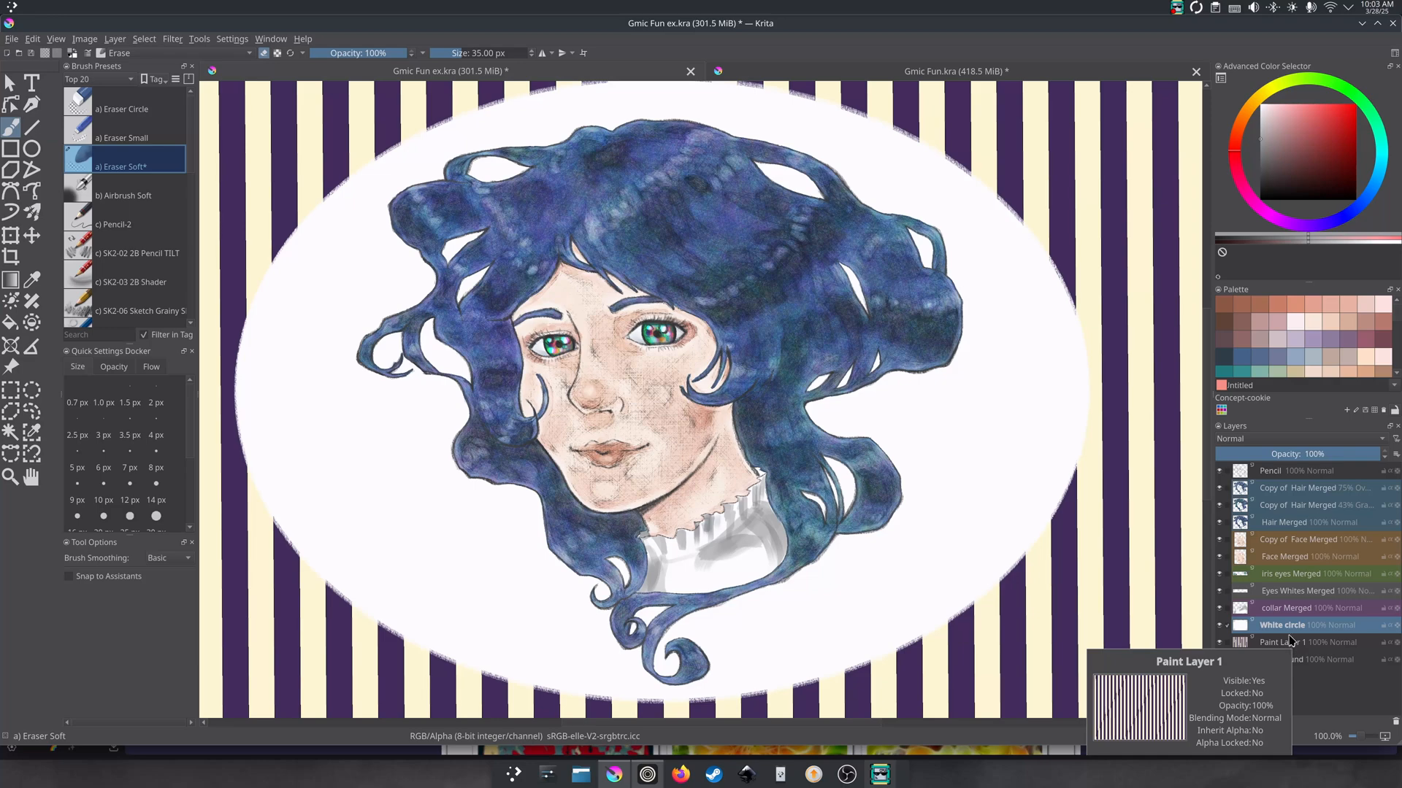
pyautogui.scroll(-1, 895, 576)
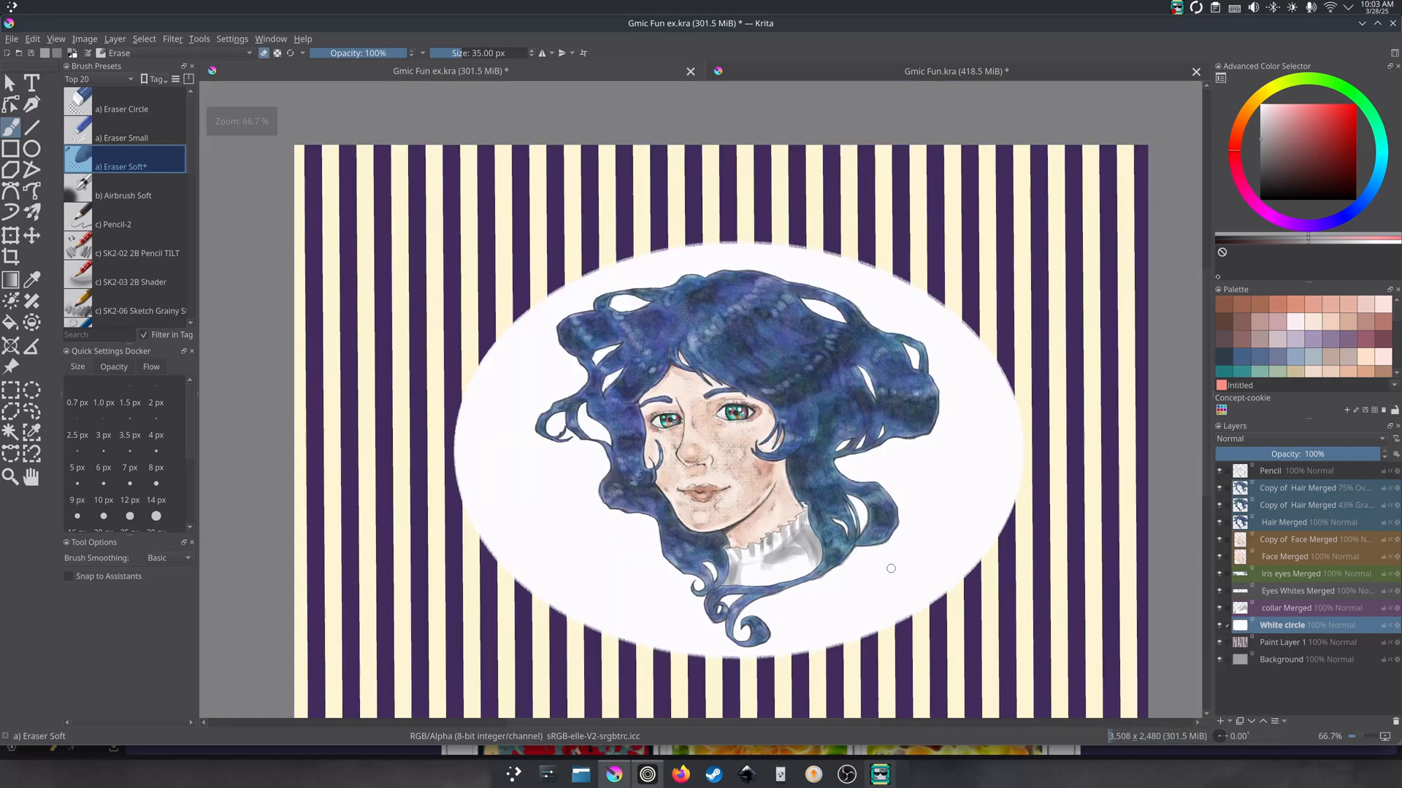
pyautogui.scroll(1, 933, 537)
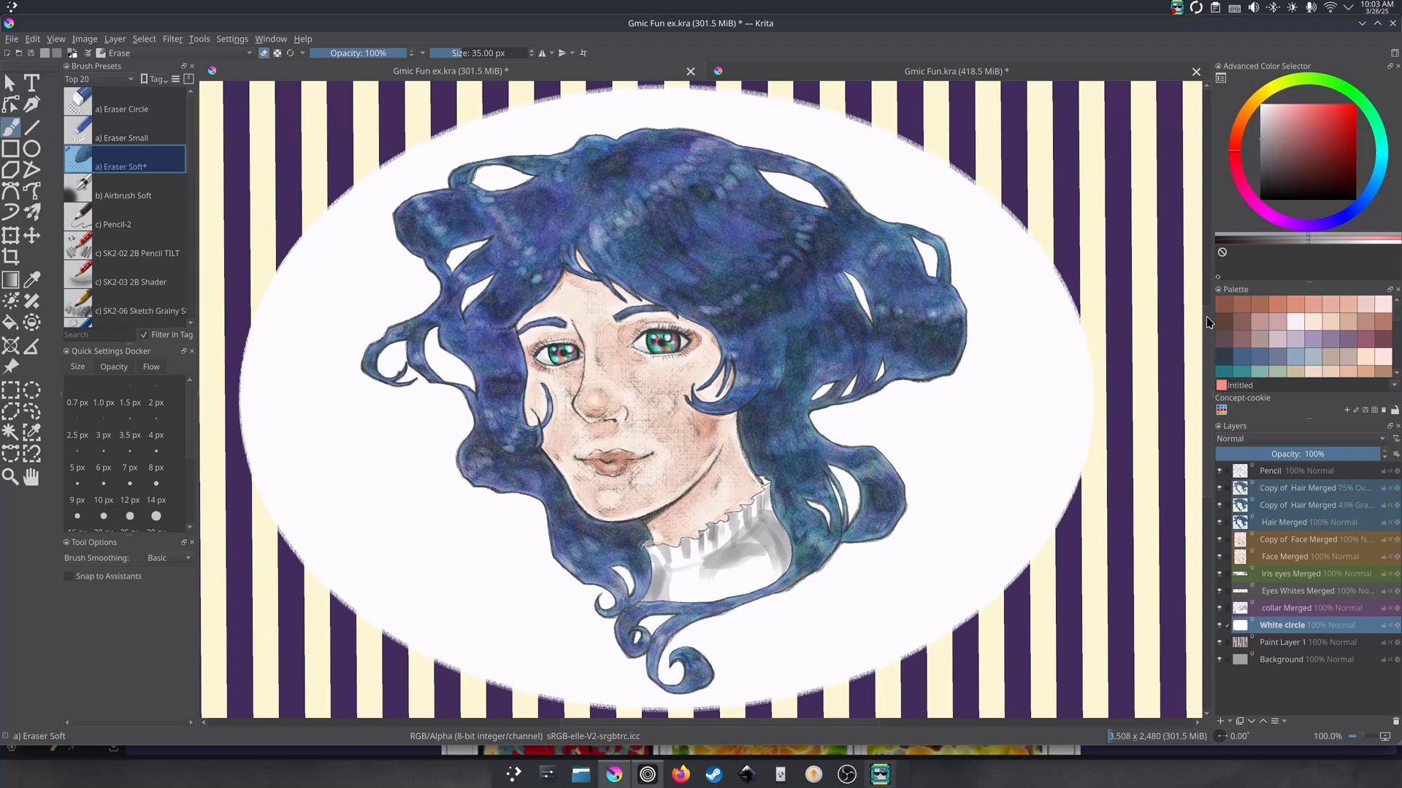
pyautogui.scroll(-1, 1206, 316)
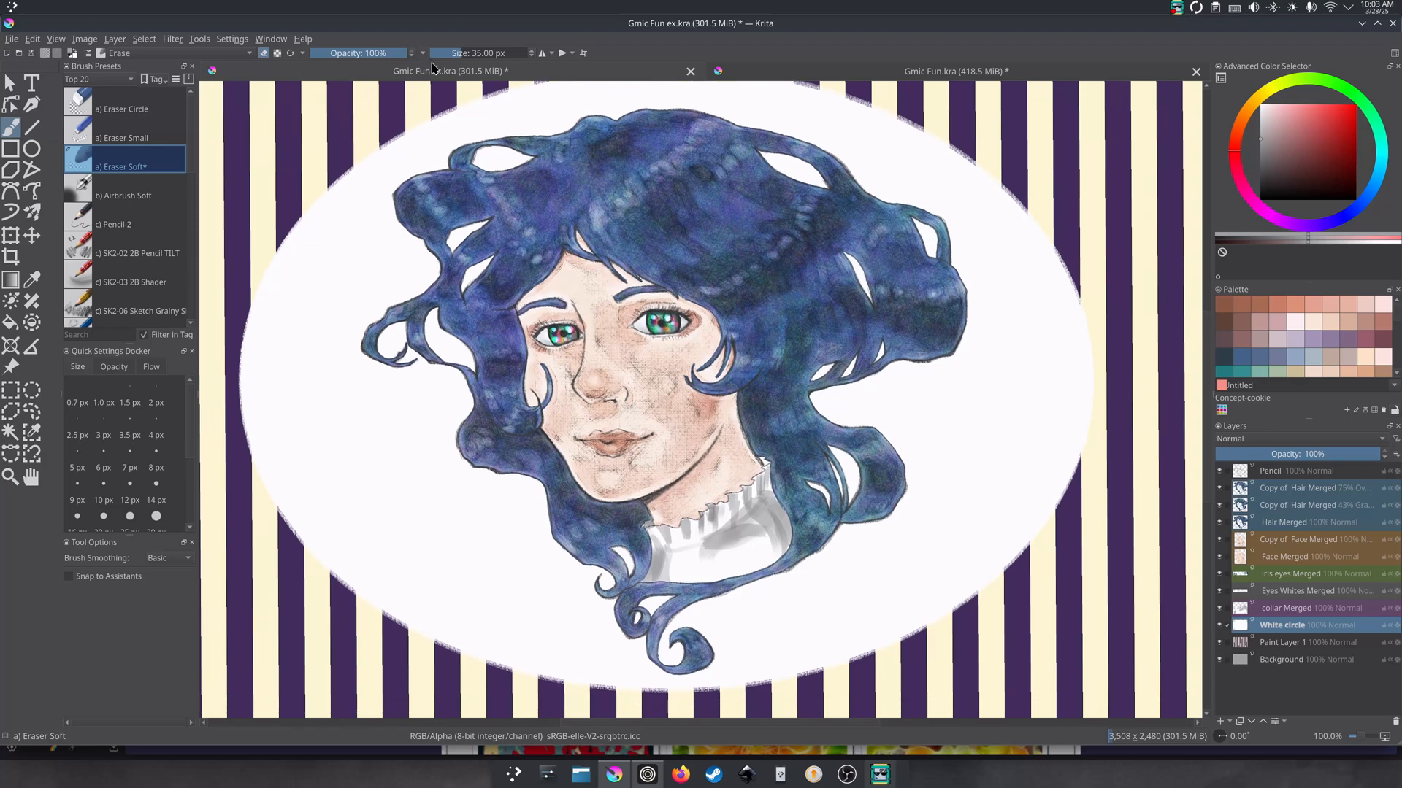
pyautogui.click(886, 77)
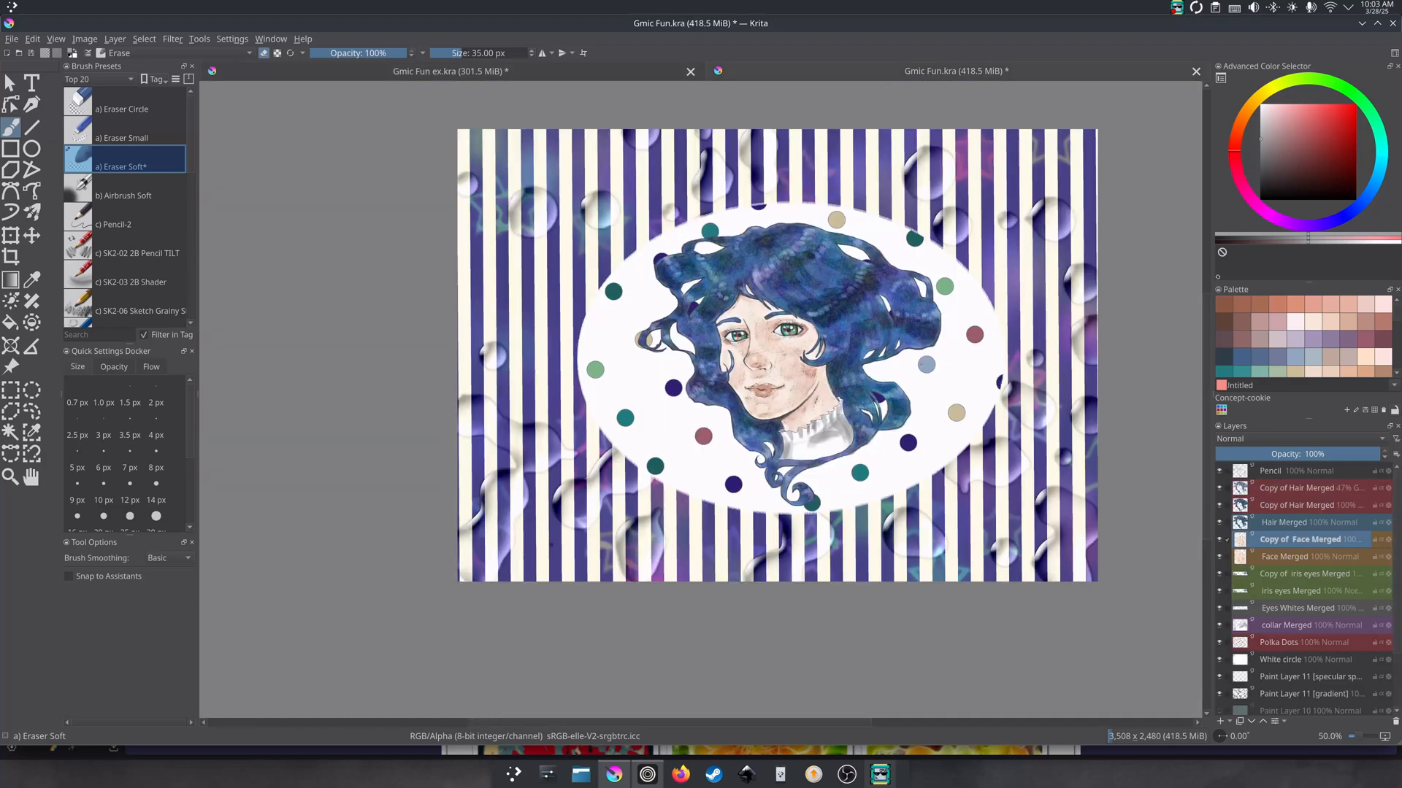
pyautogui.scroll(1, 647, 314)
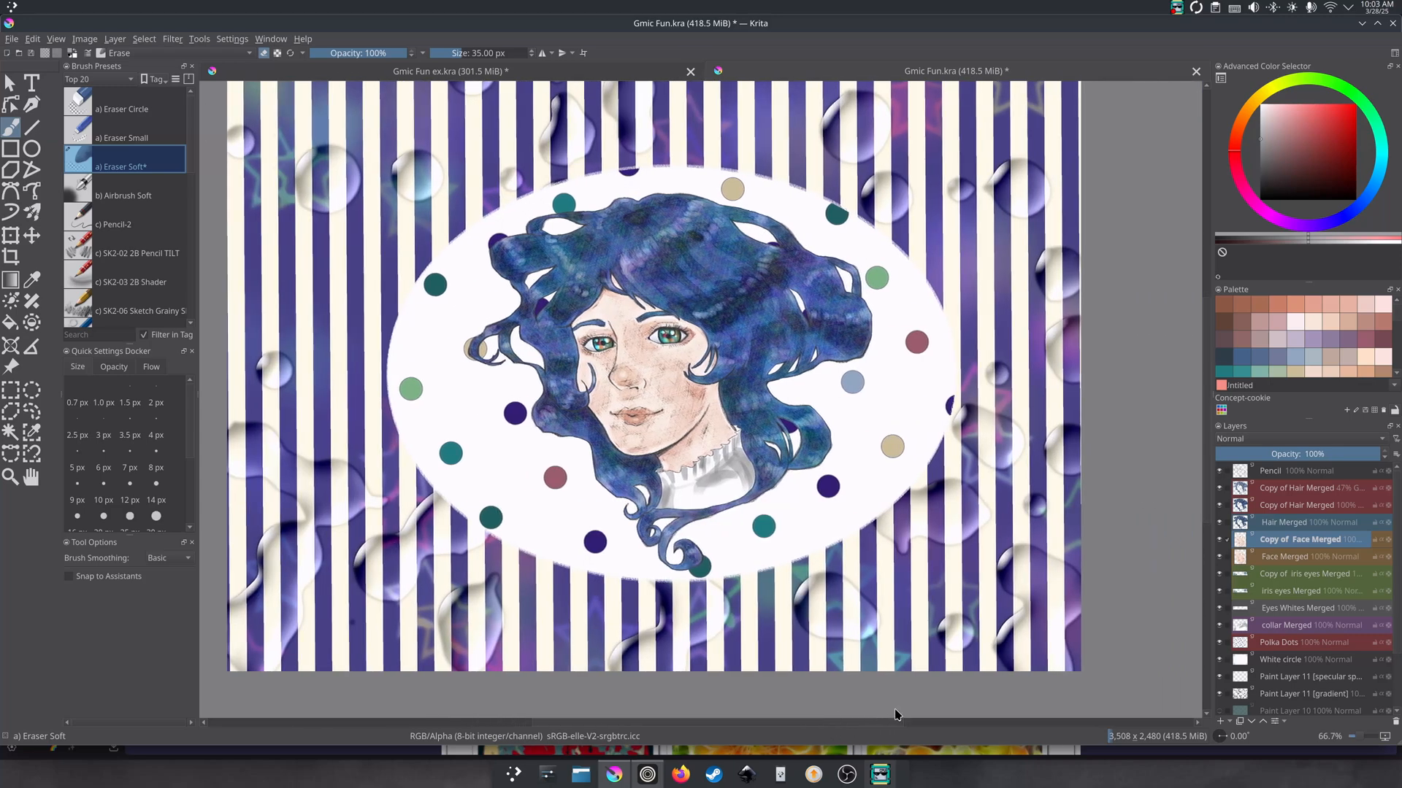
pyautogui.scroll(1, 836, 557)
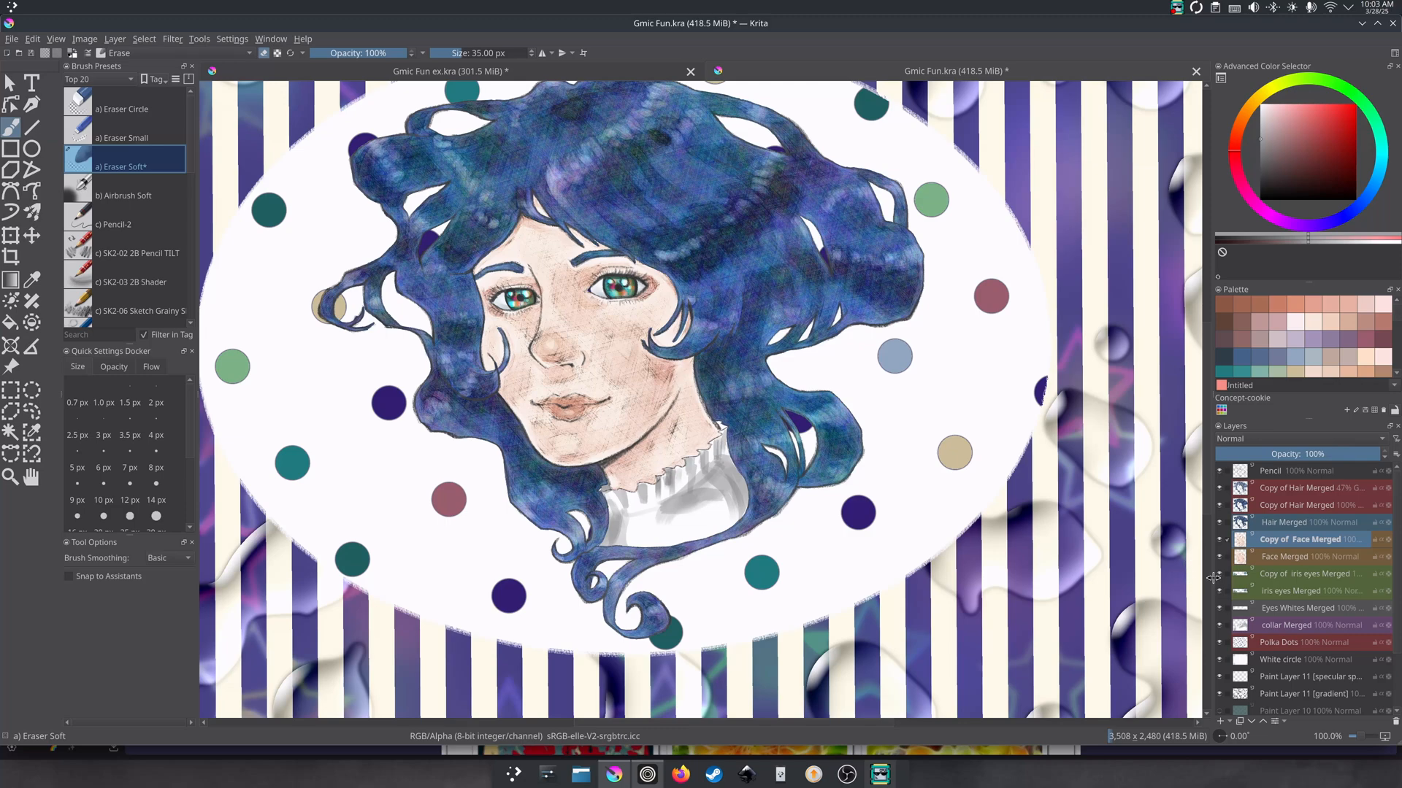
# - Hide the Paint Layer 11 [gradient] layer and examine the star-patterned stripes around the white oval without it
pyautogui.click(1219, 695)
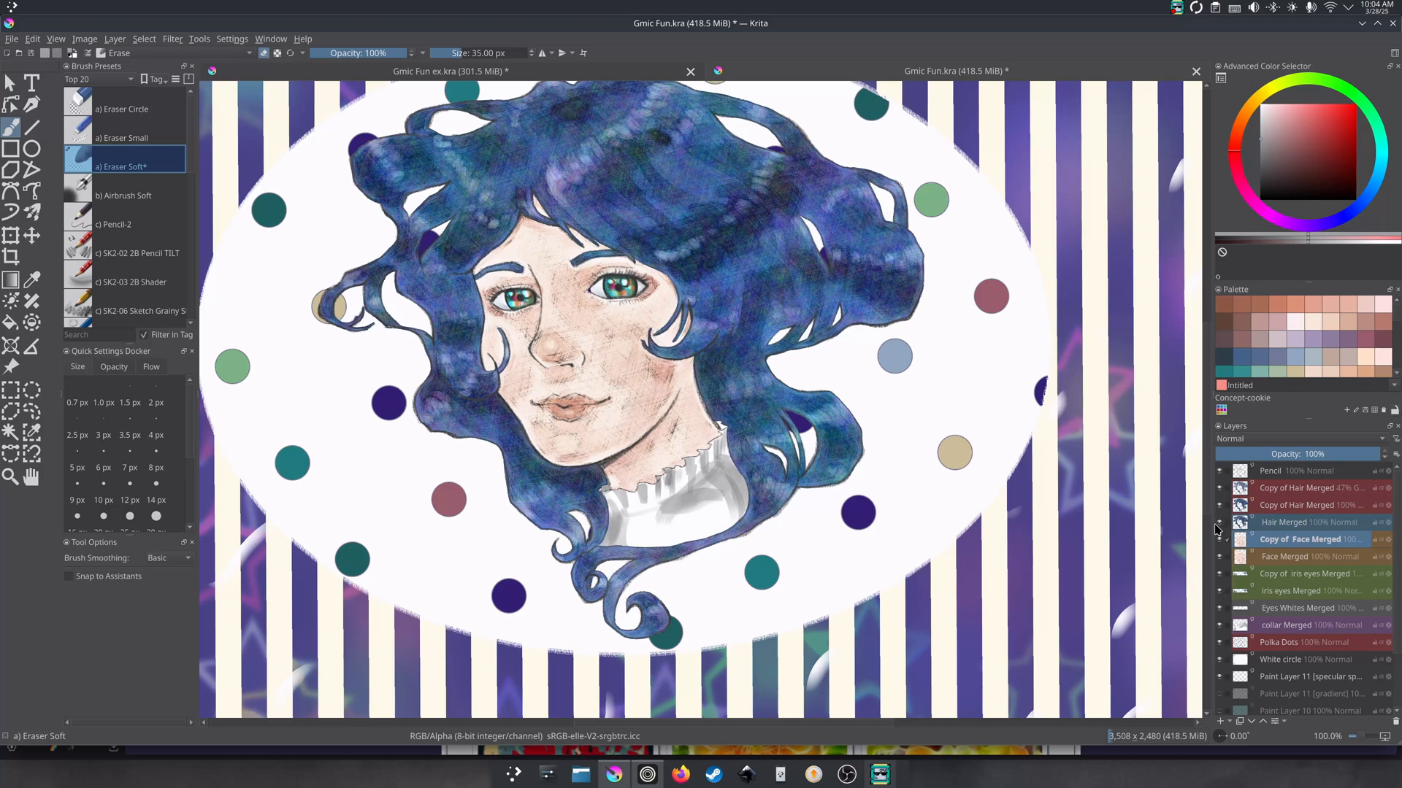
pyautogui.moveTo(1206, 519); pyautogui.dragTo(1205, 555)
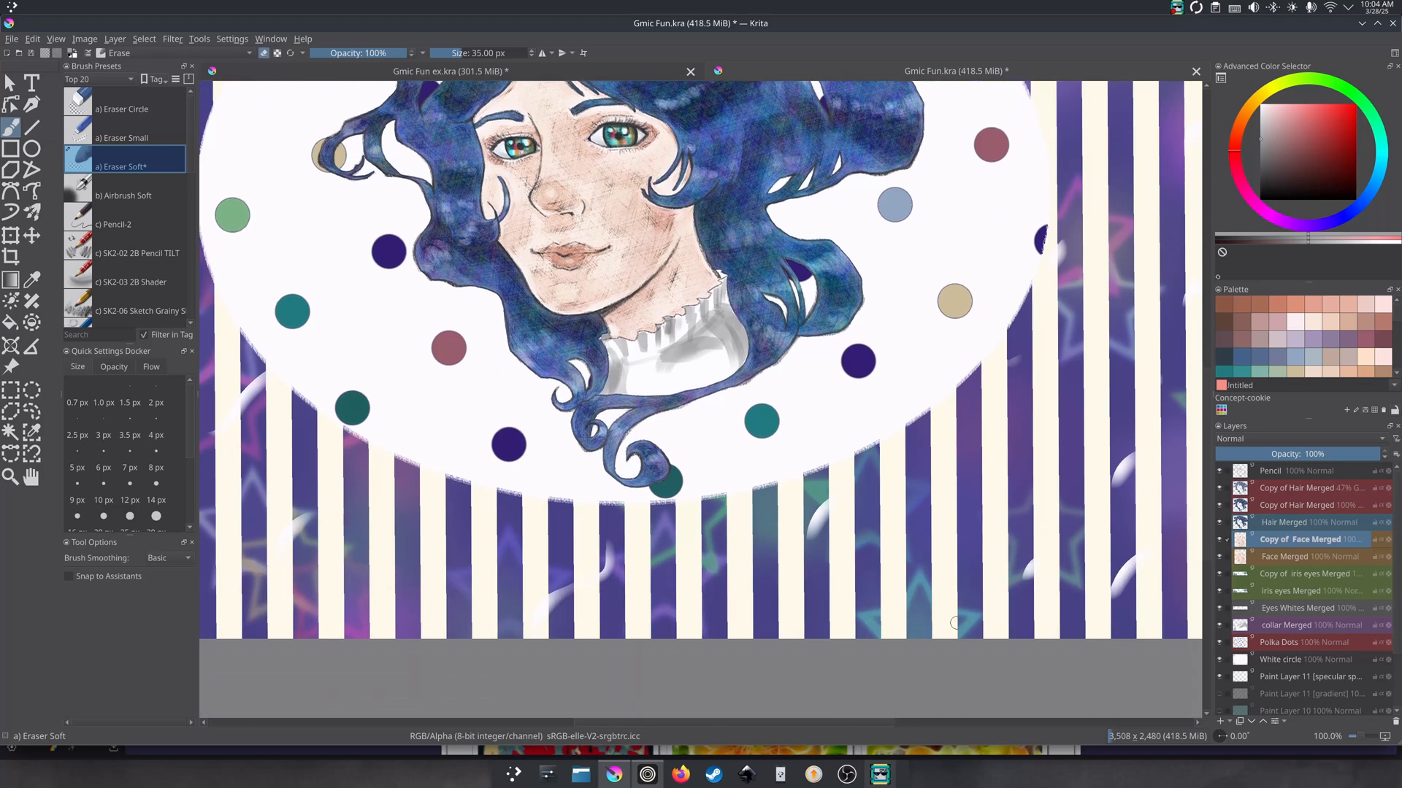
pyautogui.scroll(1, 753, 565)
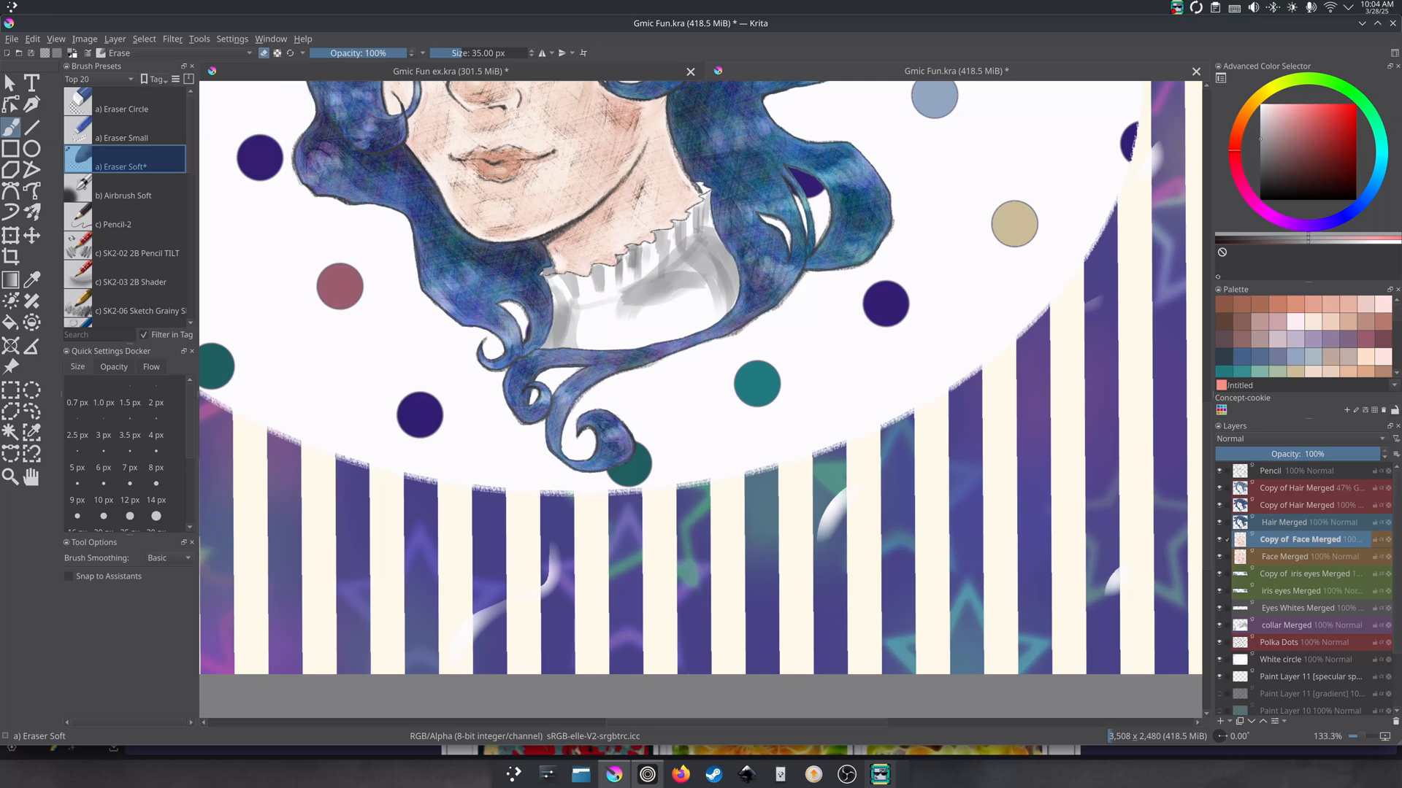
pyautogui.moveTo(725, 724); pyautogui.dragTo(784, 736)
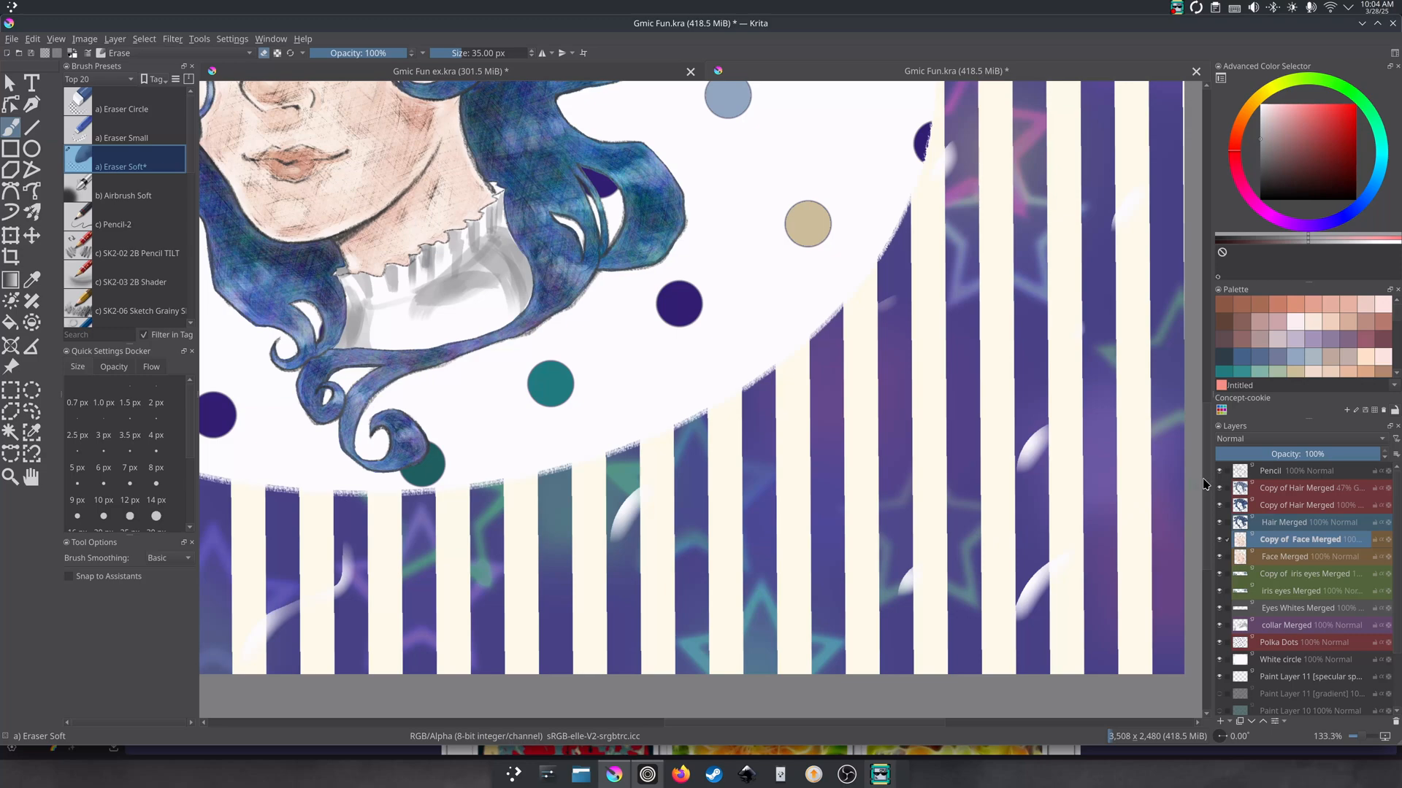
pyautogui.moveTo(1205, 473); pyautogui.dragTo(1183, 418)
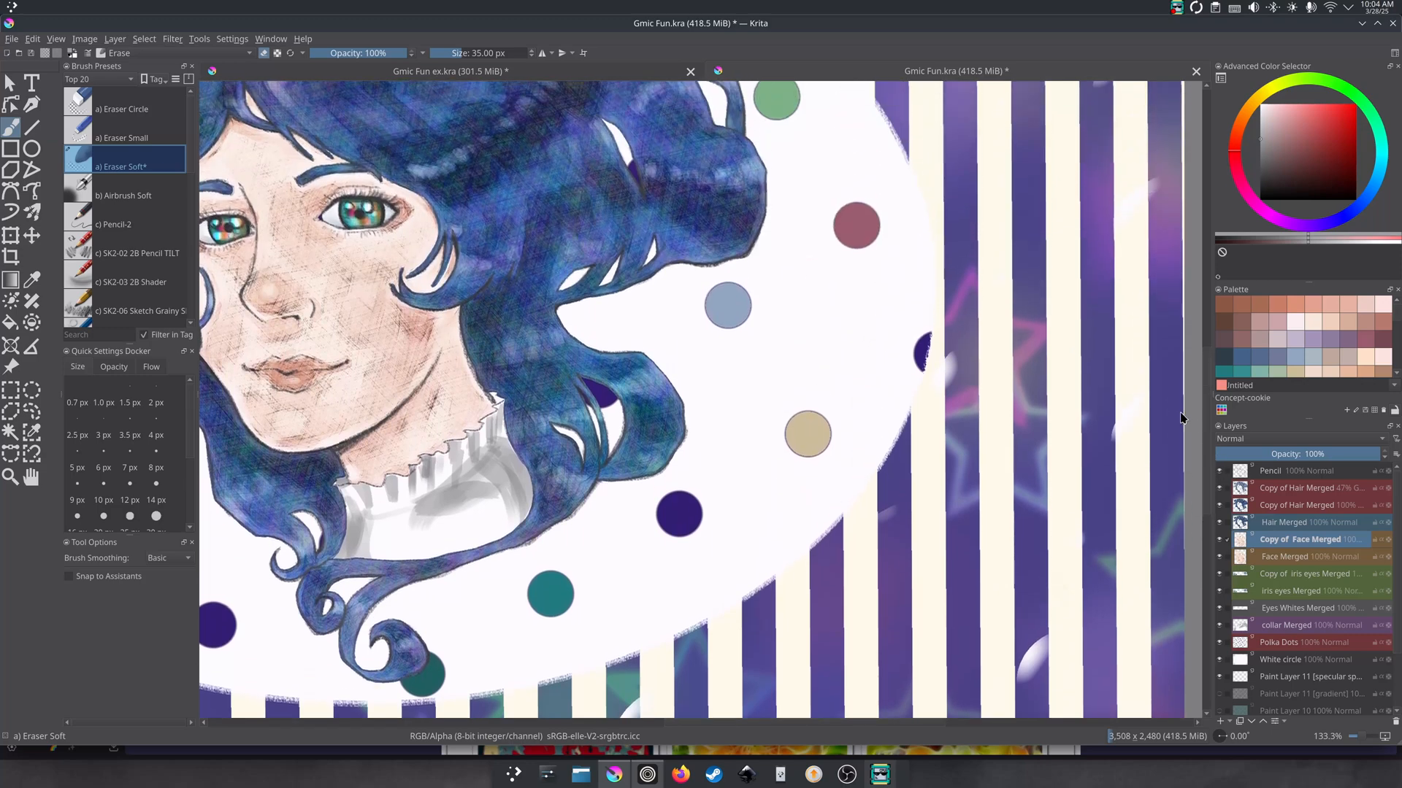
pyautogui.scroll(-2, 948, 514)
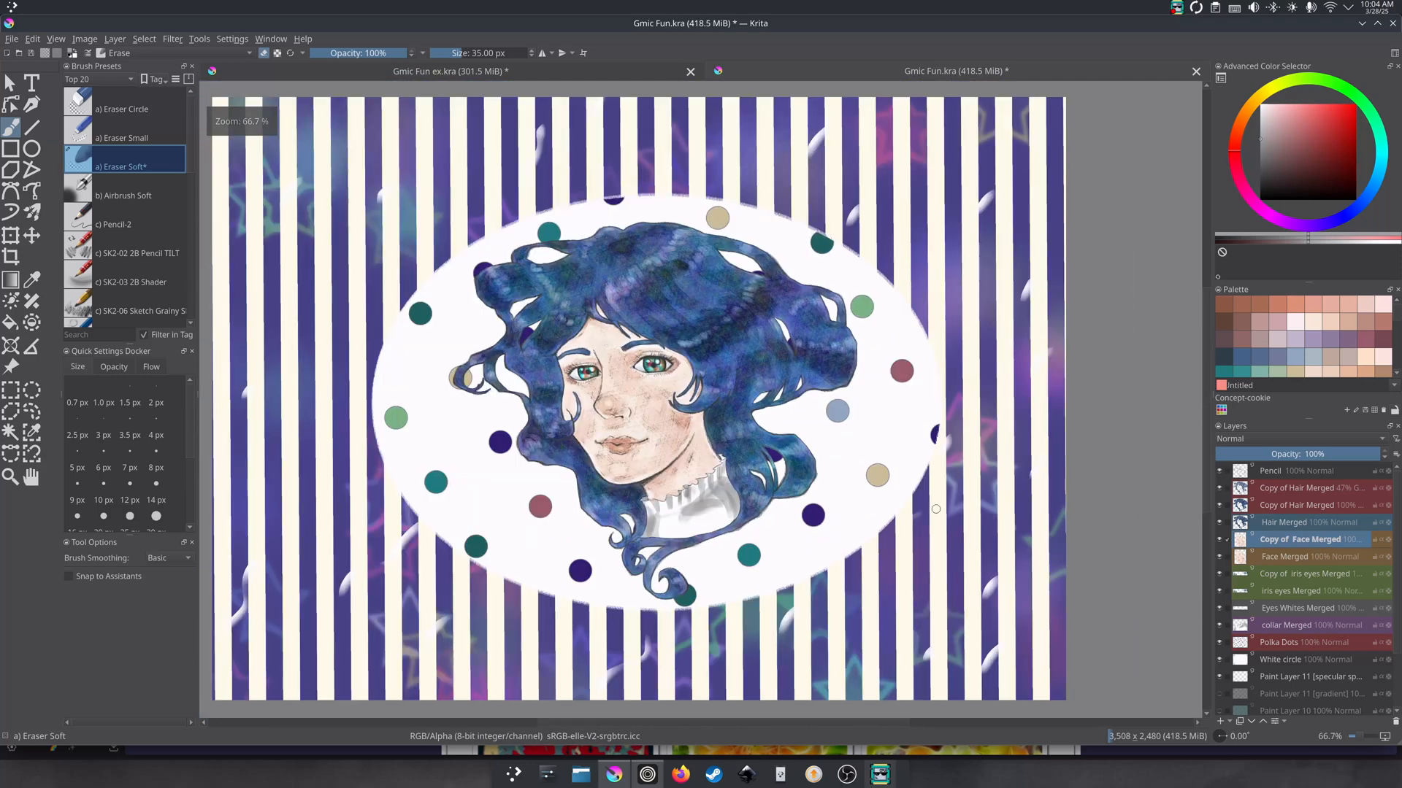
pyautogui.hscroll(-3, 809, 721)
pyautogui.hscroll(3, 809, 721)
pyautogui.hscroll(1, 803, 700)
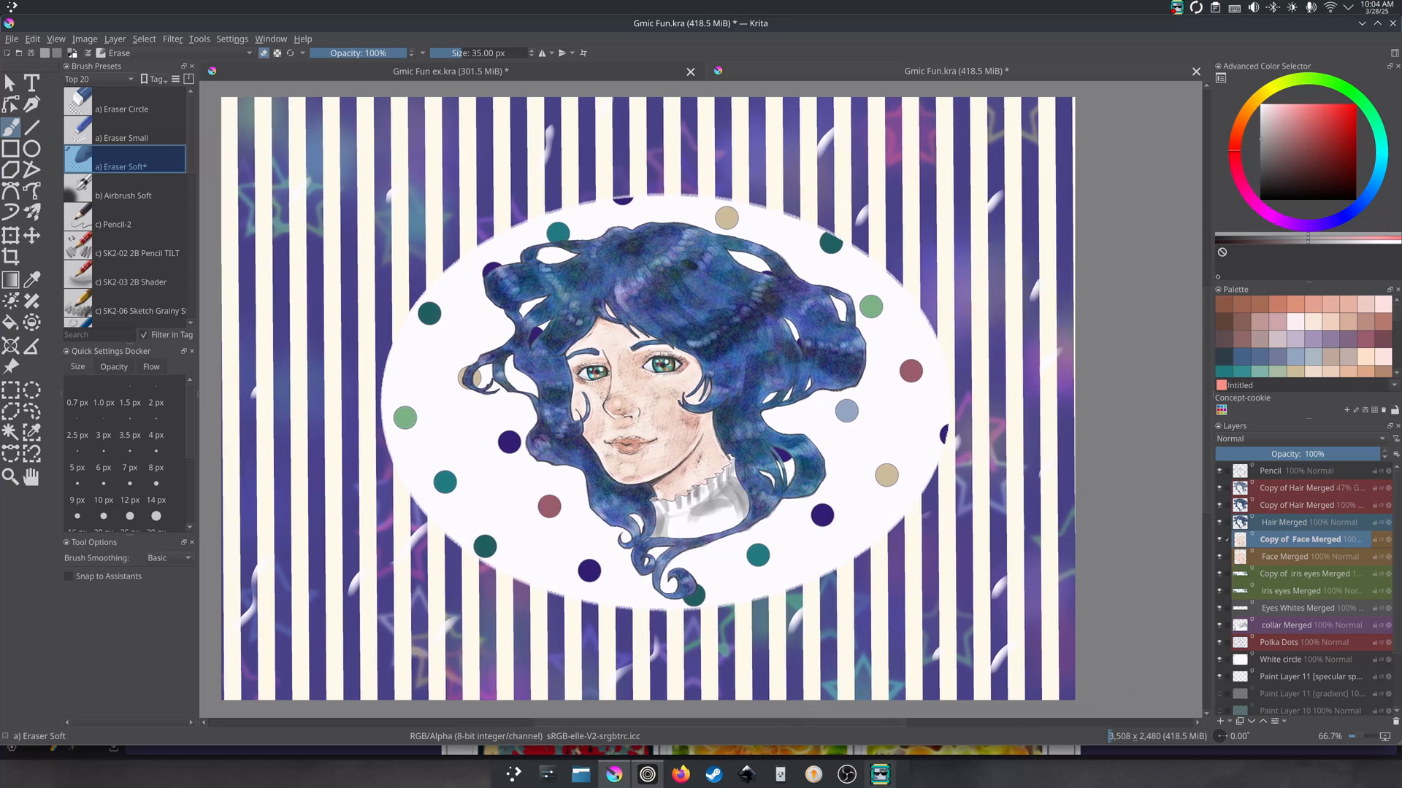
# - Show the Paint Layer 11 [gradient] layer again and examine the portrait with the water drops at 100% zoom
pyautogui.click(1219, 694)
pyautogui.scroll(1, 898, 518)
pyautogui.scroll(-1, 909, 522)
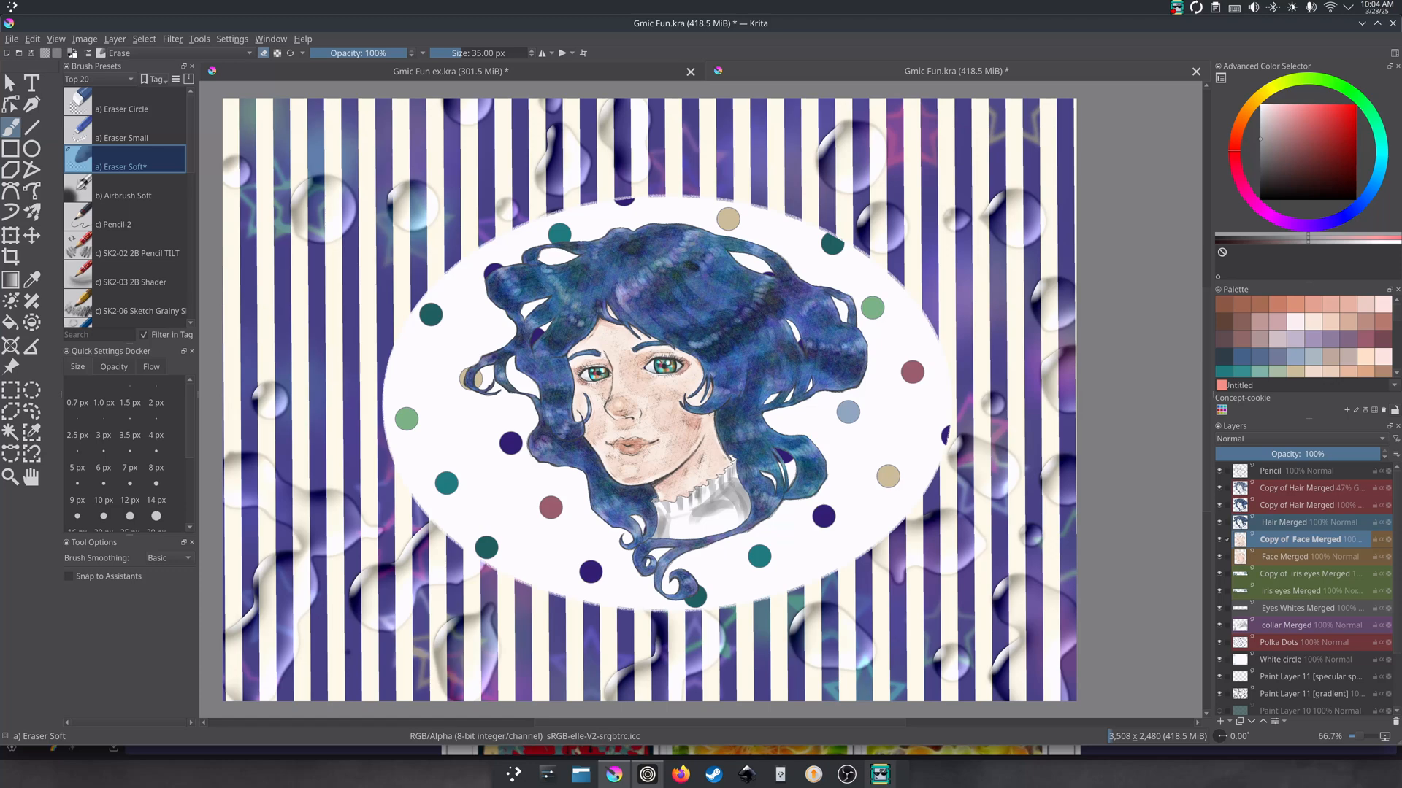
pyautogui.press('1')
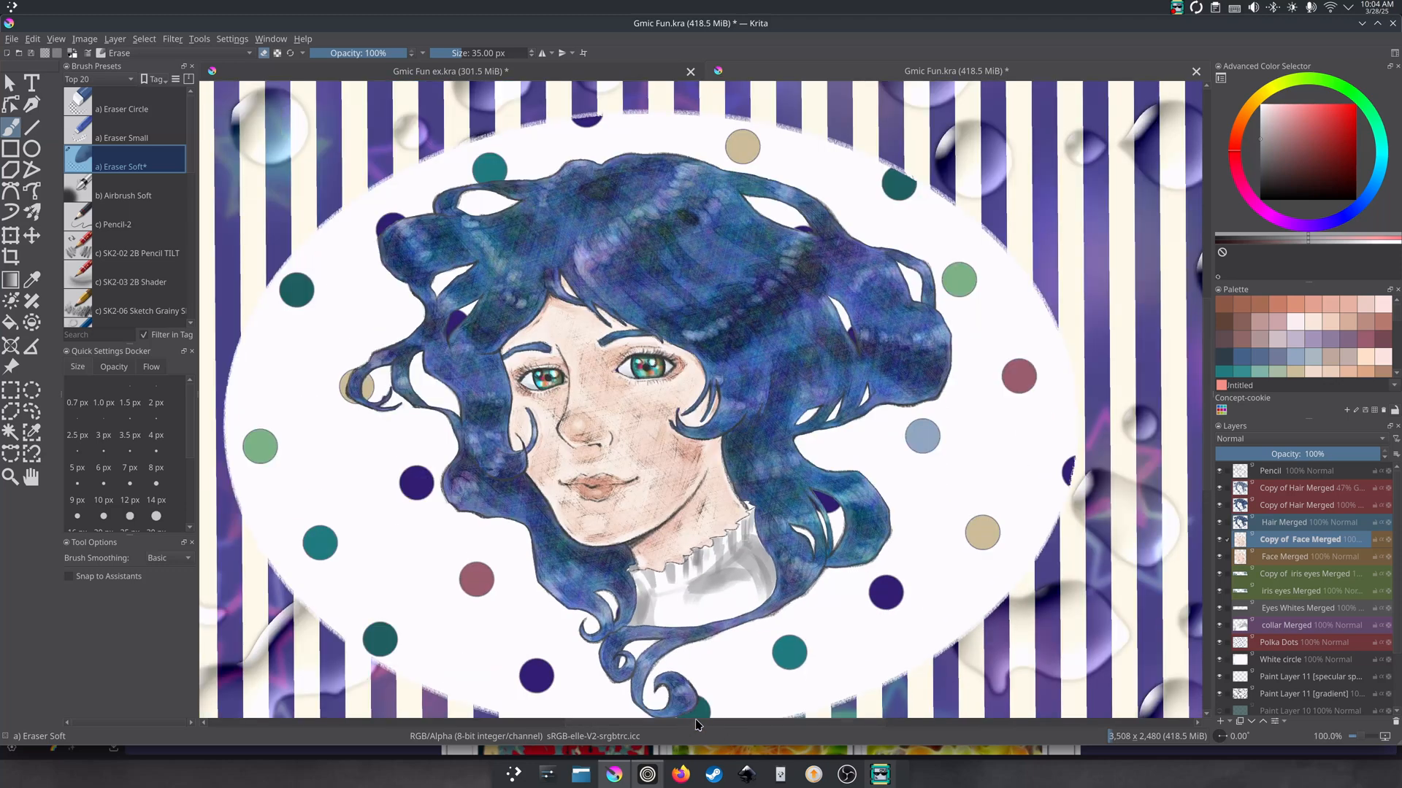
pyautogui.moveTo(696, 721); pyautogui.dragTo(676, 721)
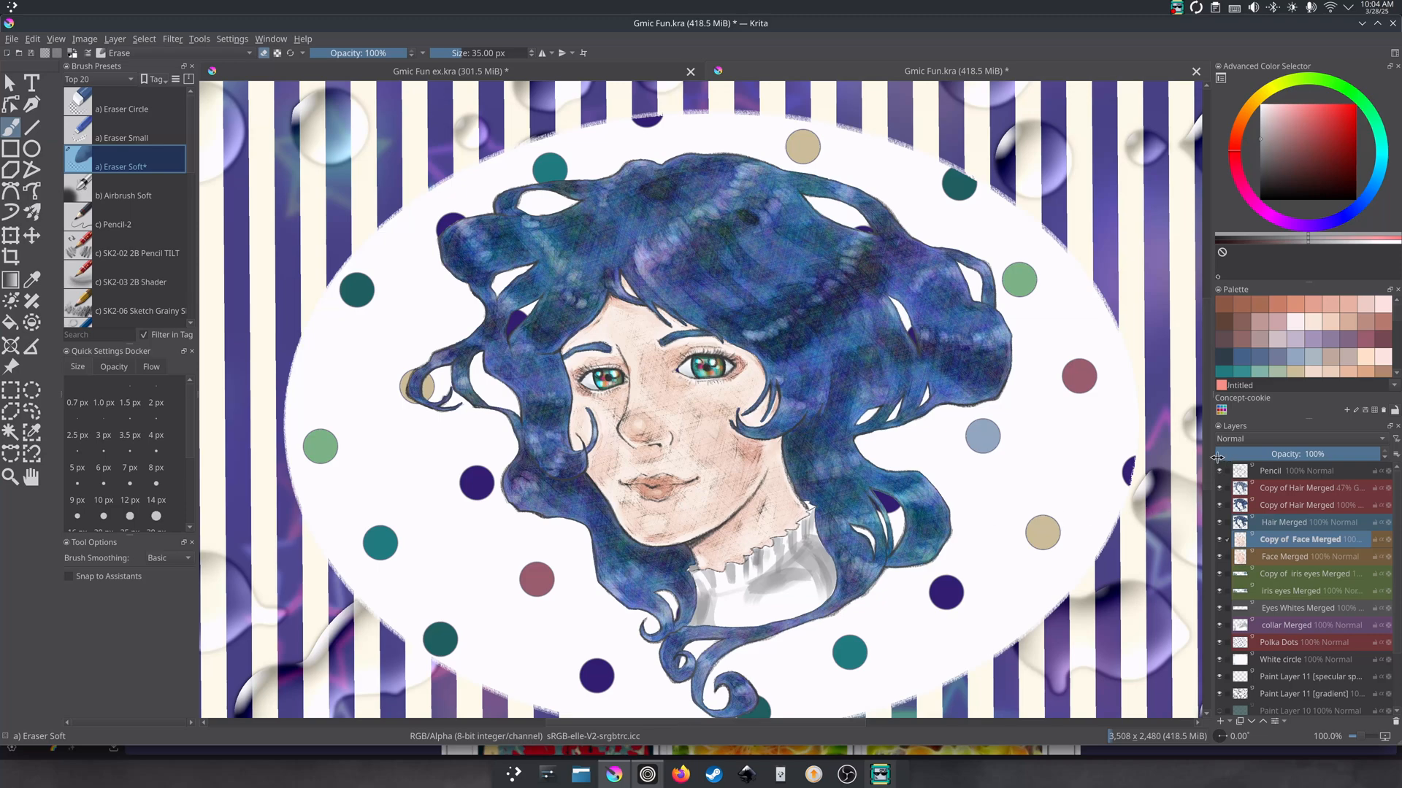
pyautogui.scroll(-1, 1203, 404)
pyautogui.scroll(-1, 1210, 418)
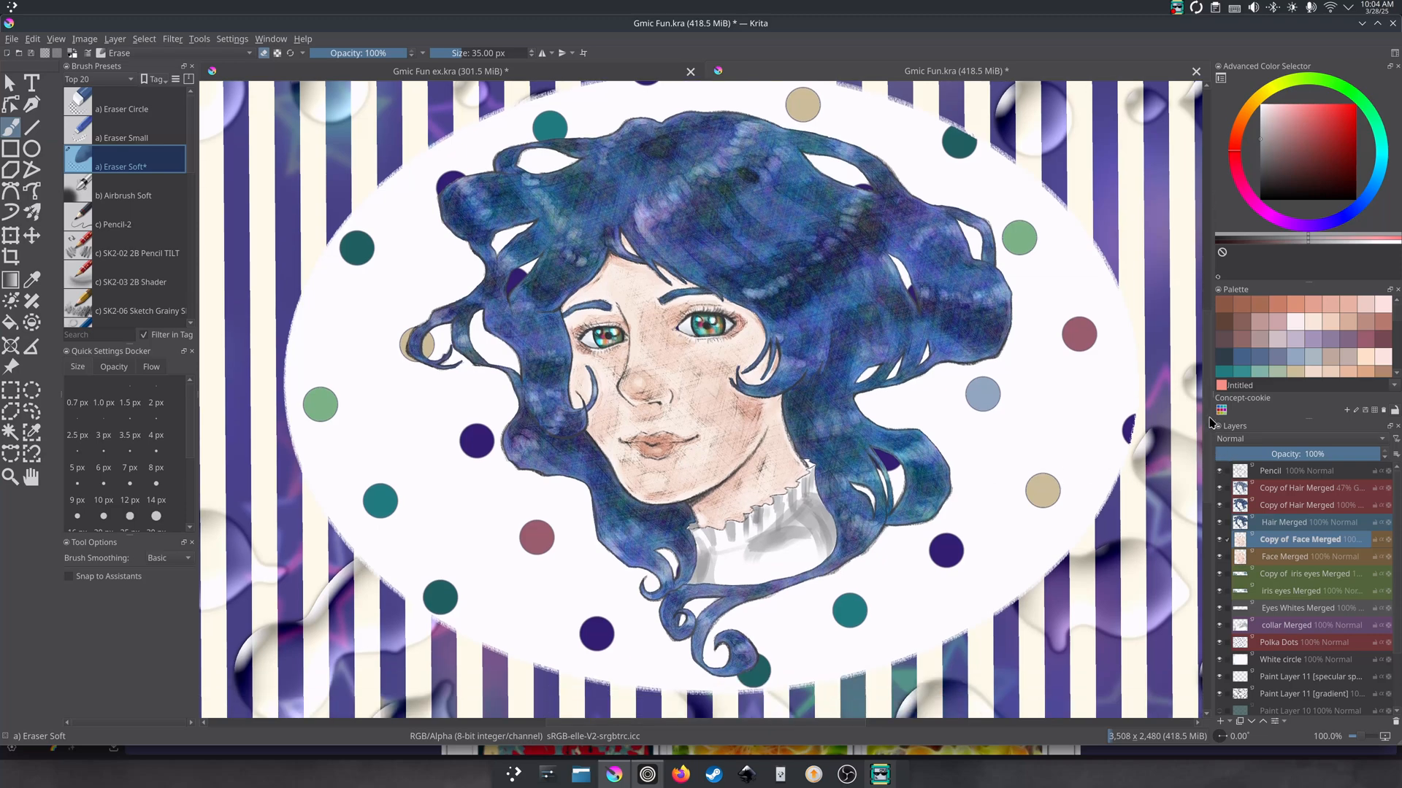